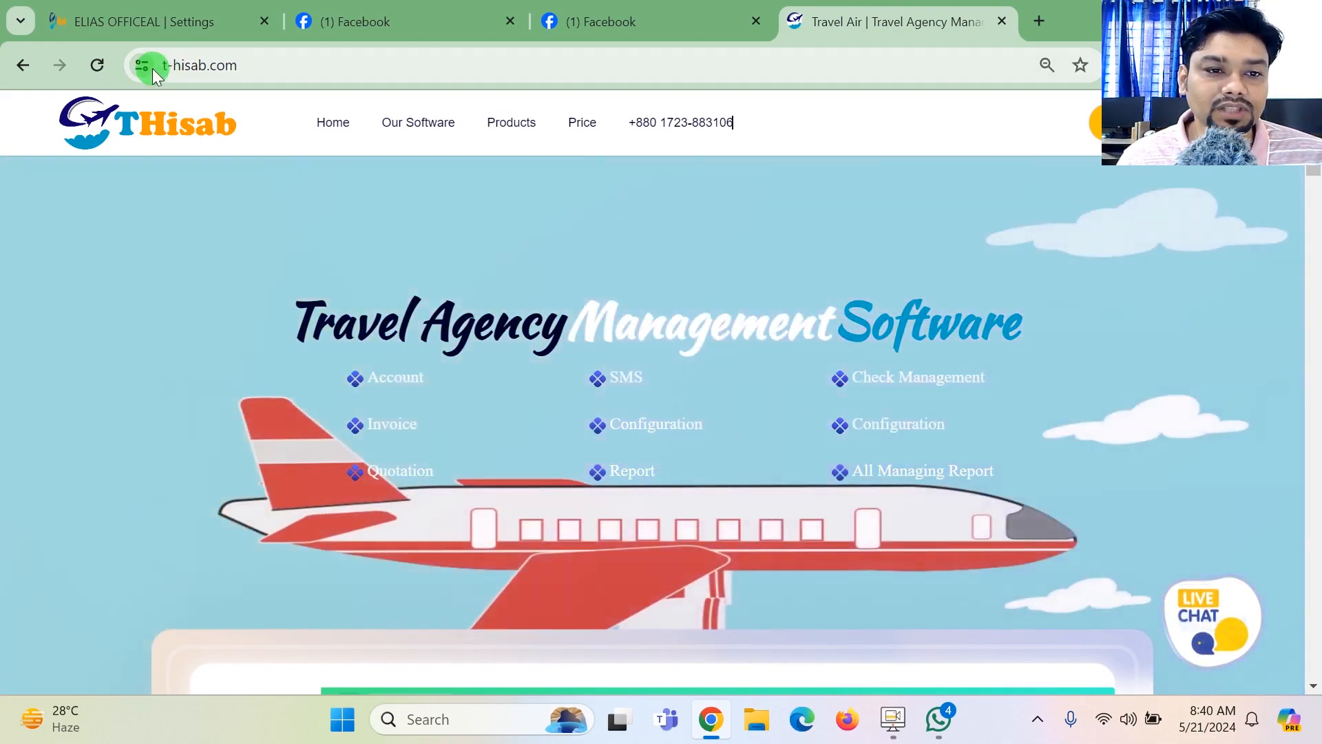
{"action": "left_click_drag", "start_coordinate": [227, 65], "coordinate": [279, 64]}
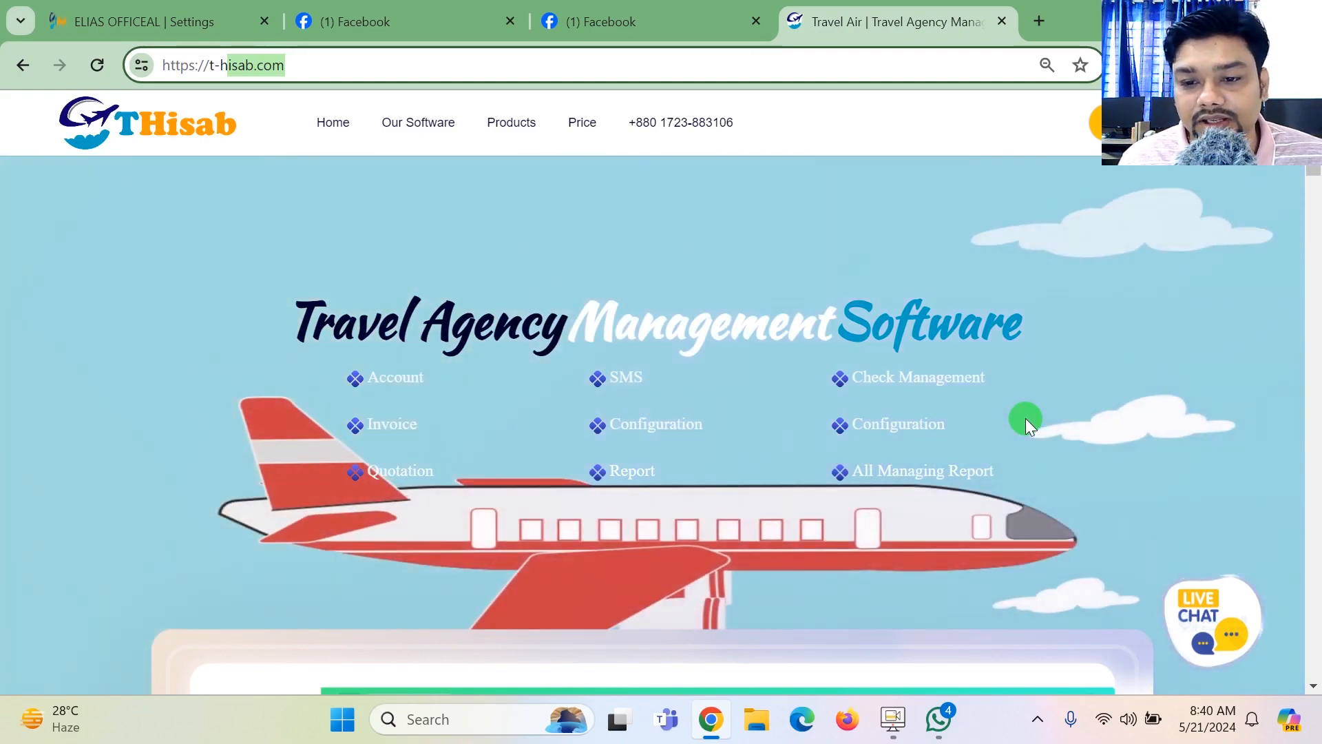
{"action": "left_click", "coordinate": [1315, 191]}
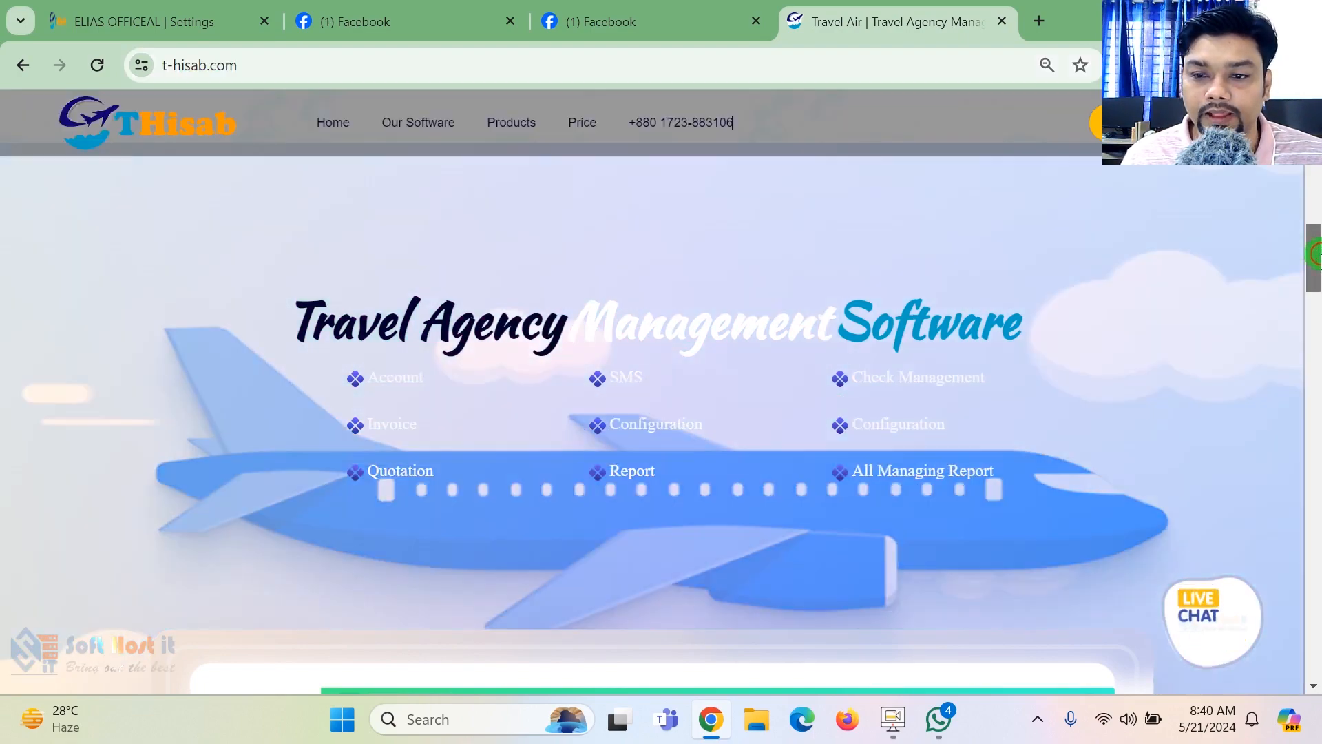
{"action": "left_click_drag", "start_coordinate": [1314, 192], "coordinate": [1314, 139]}
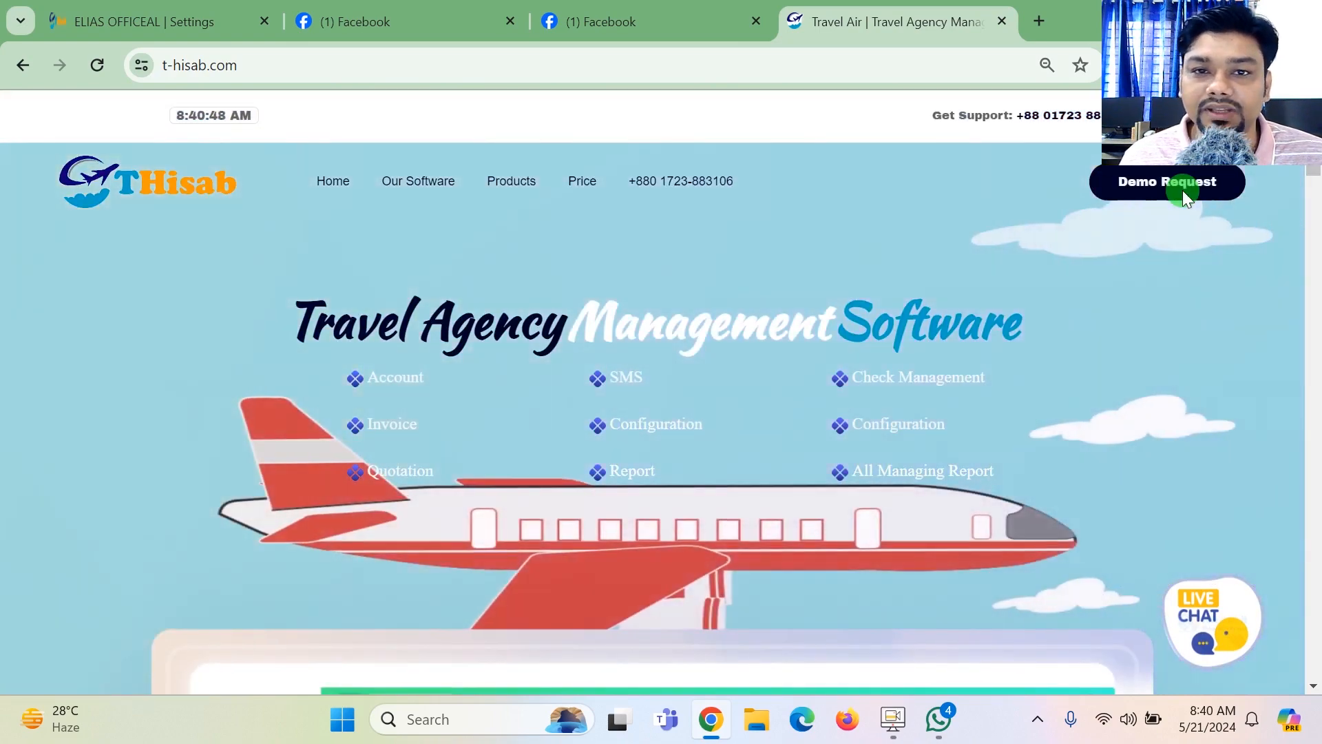
- Open the demo request form and fill in the requester's full name and phone number
{"action": "left_click", "coordinate": [1184, 190]}
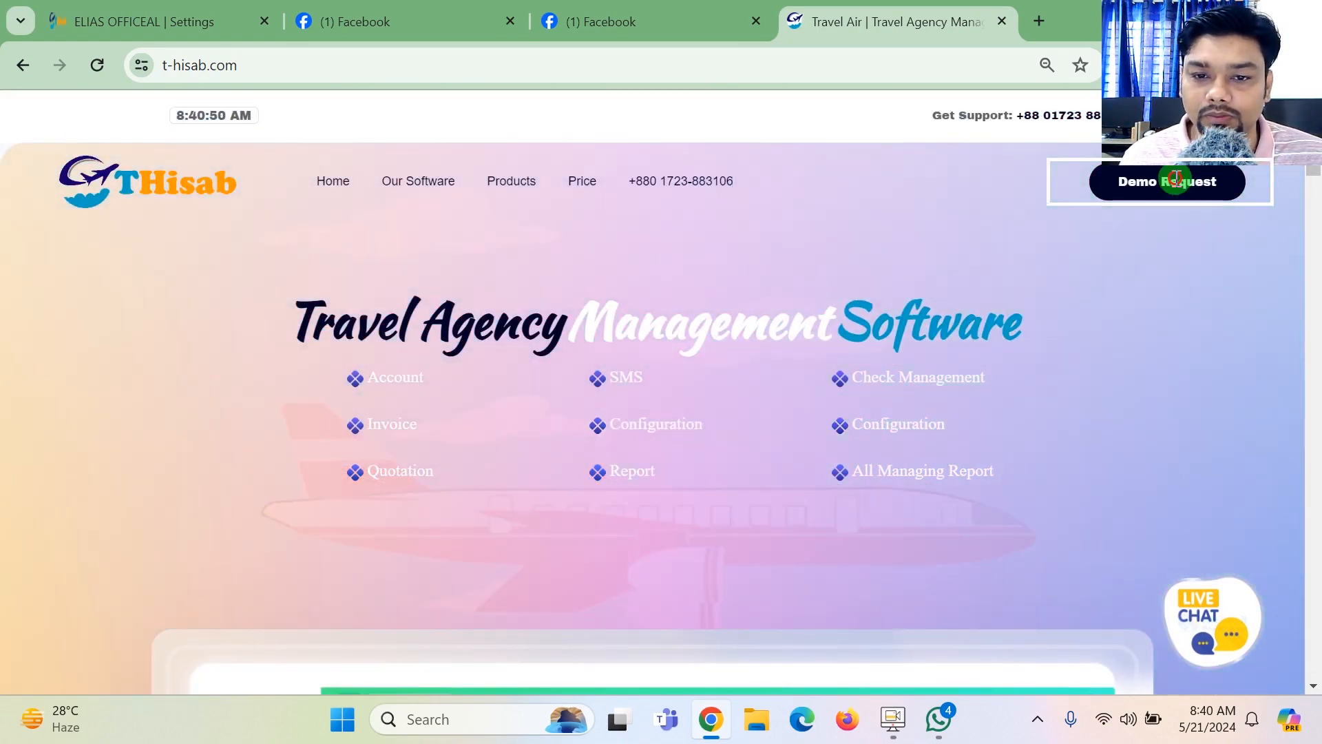
{"action": "left_click", "coordinate": [597, 212]}
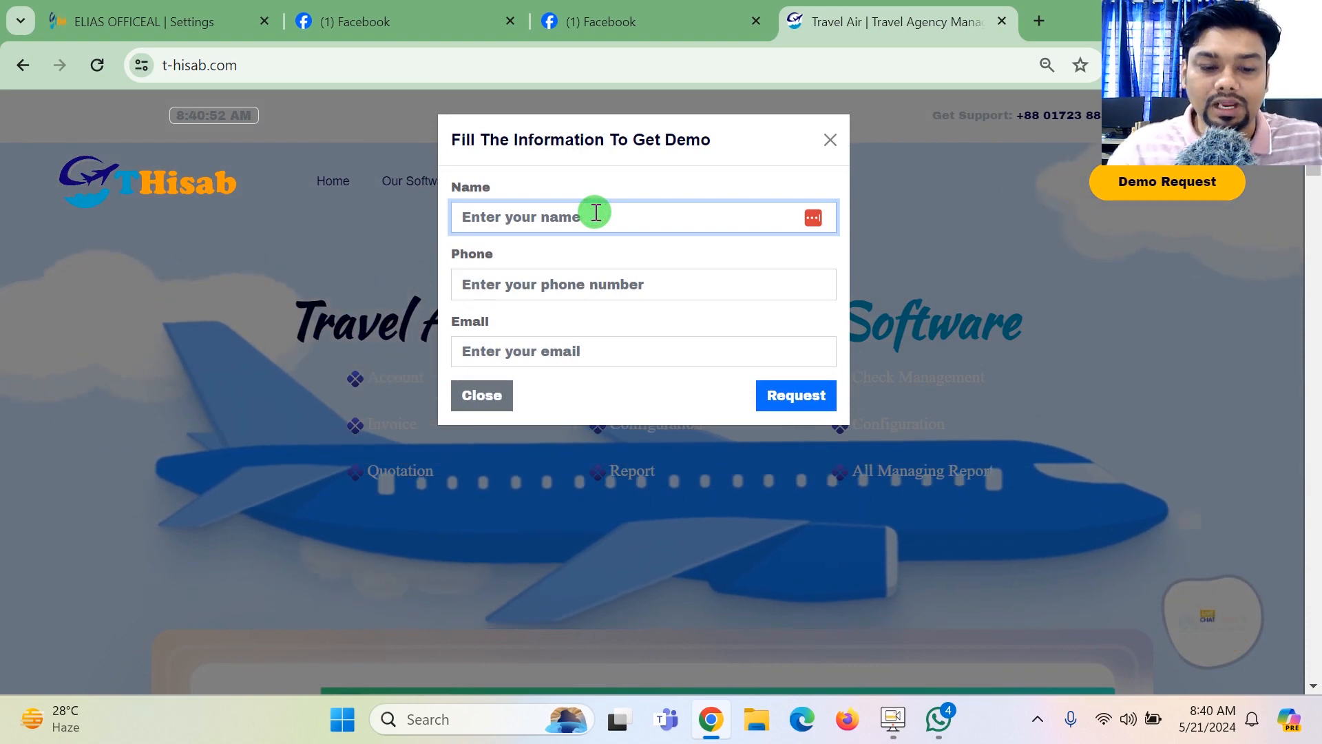
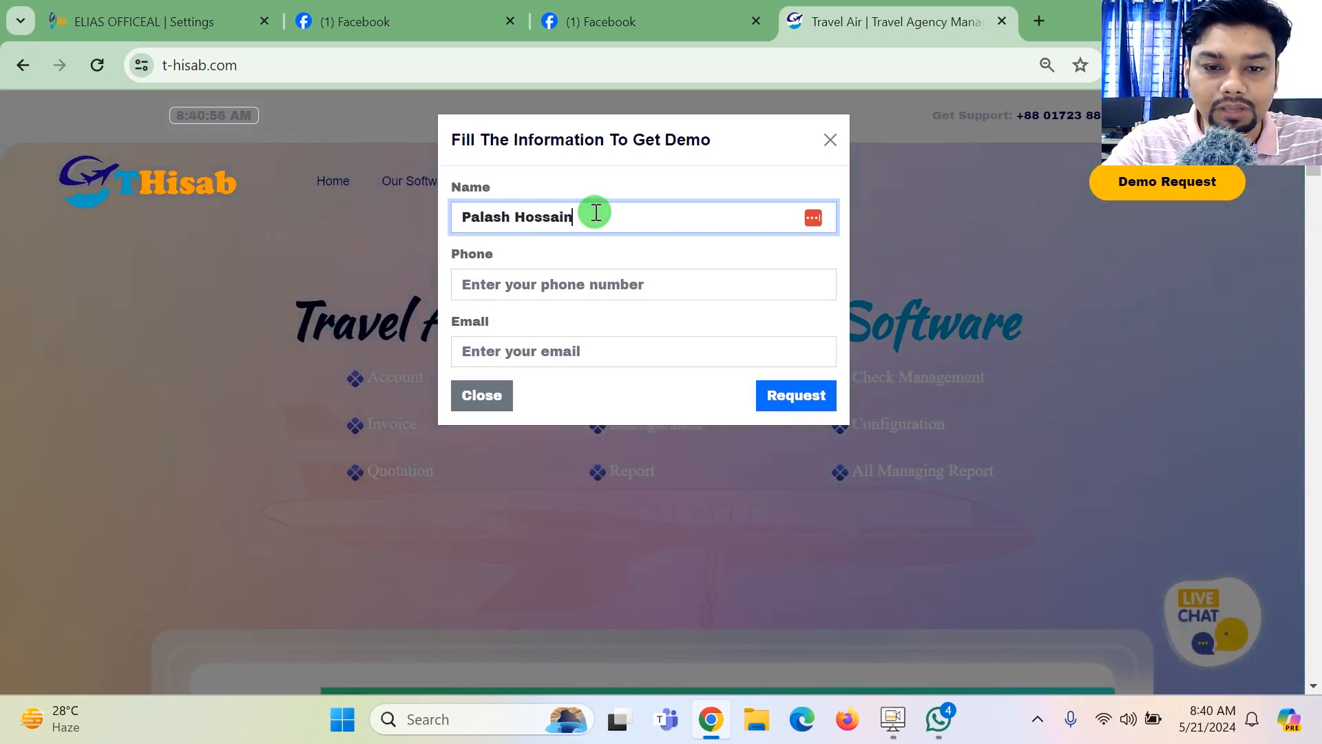
{"action": "key", "text": "Tab"}
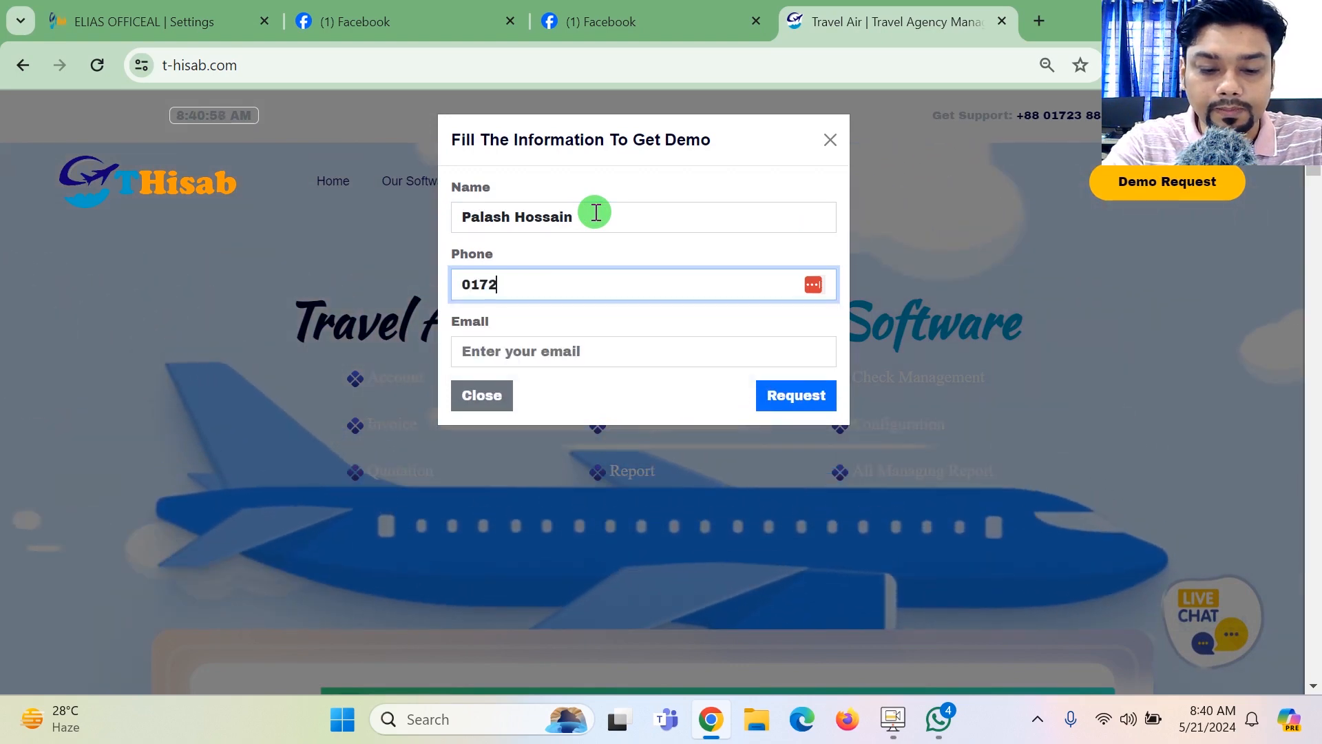
{"action": "key", "text": "Tab"}
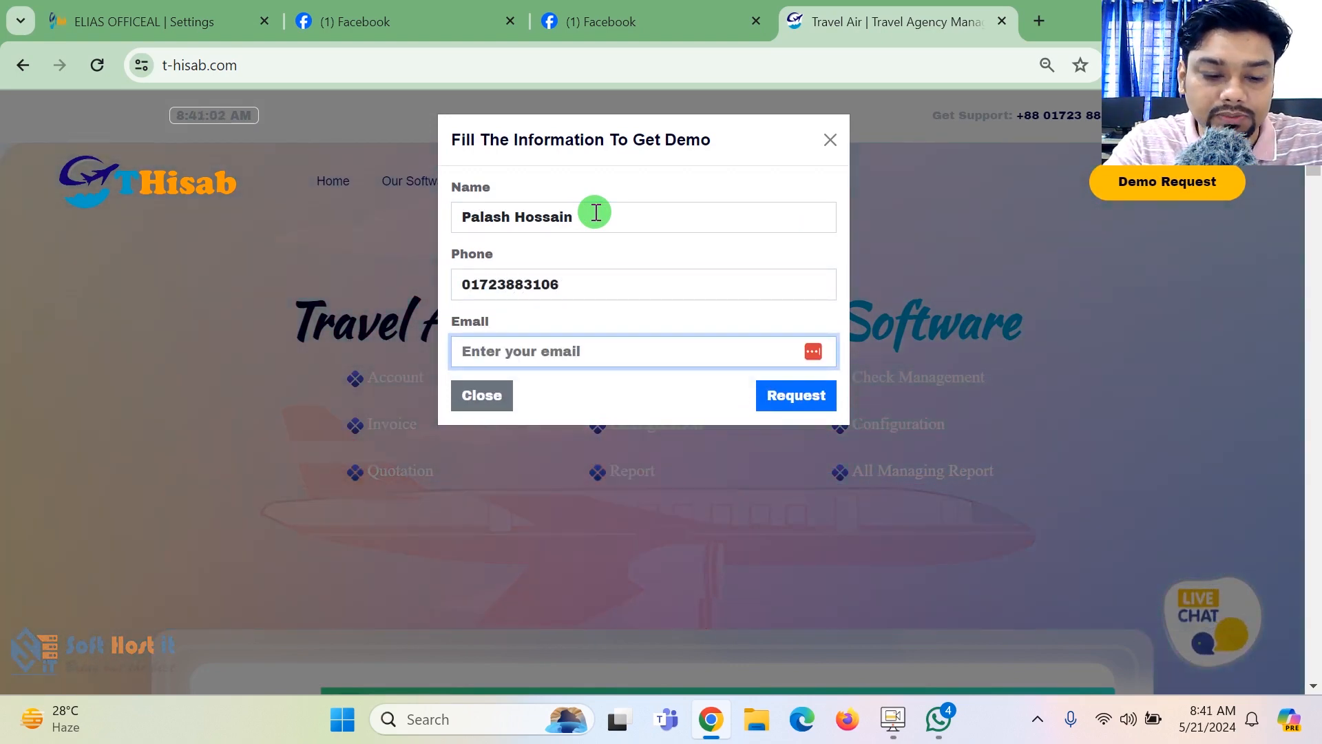
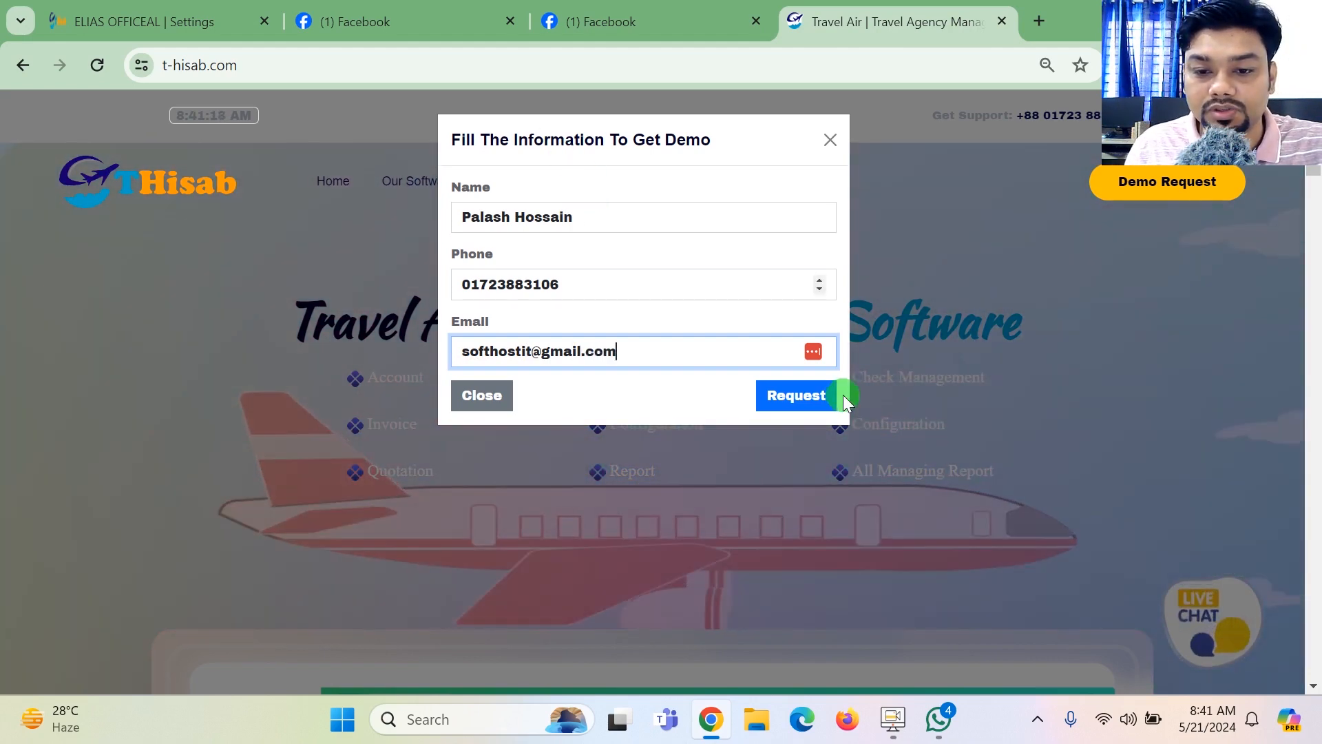
- Fill in the requester's email address and submit the demo request
{"action": "left_click", "coordinate": [805, 391]}
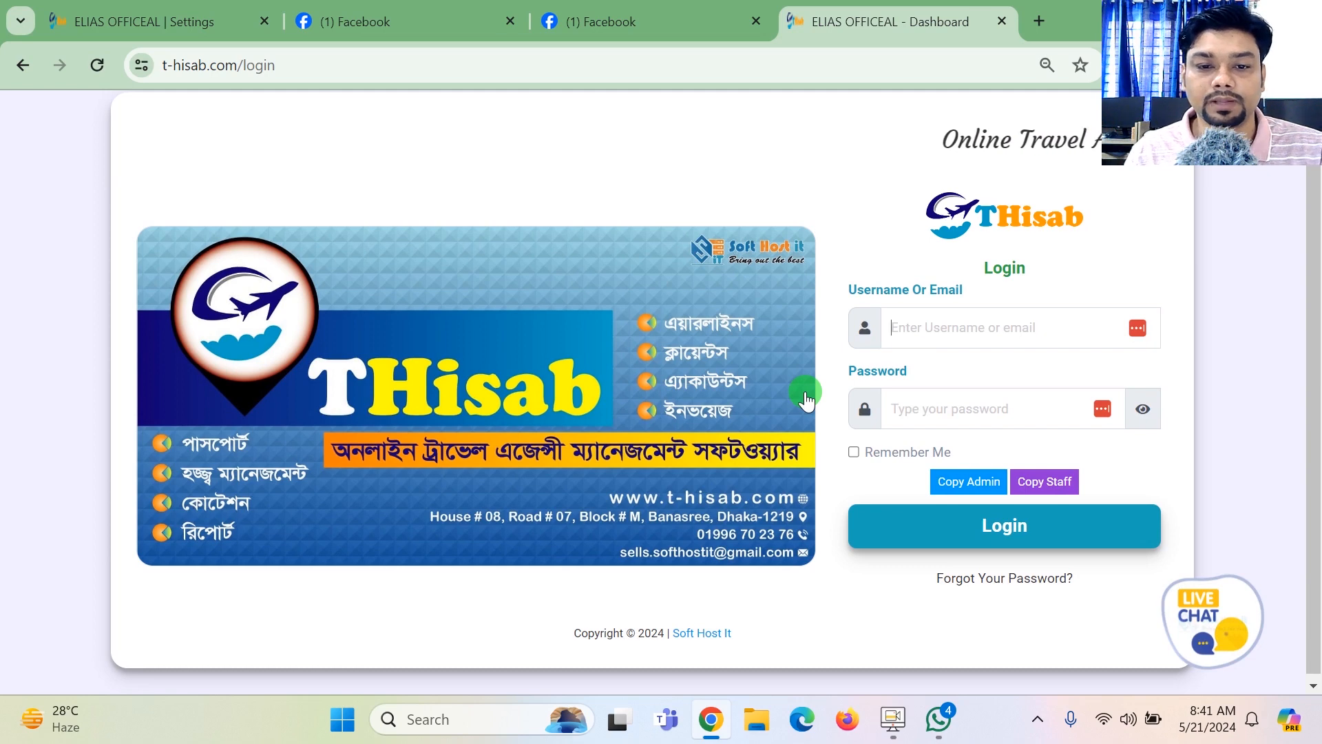
- Fill in the username and password with the ready-made admin demo credentials and log in
{"action": "left_click", "coordinate": [974, 482]}
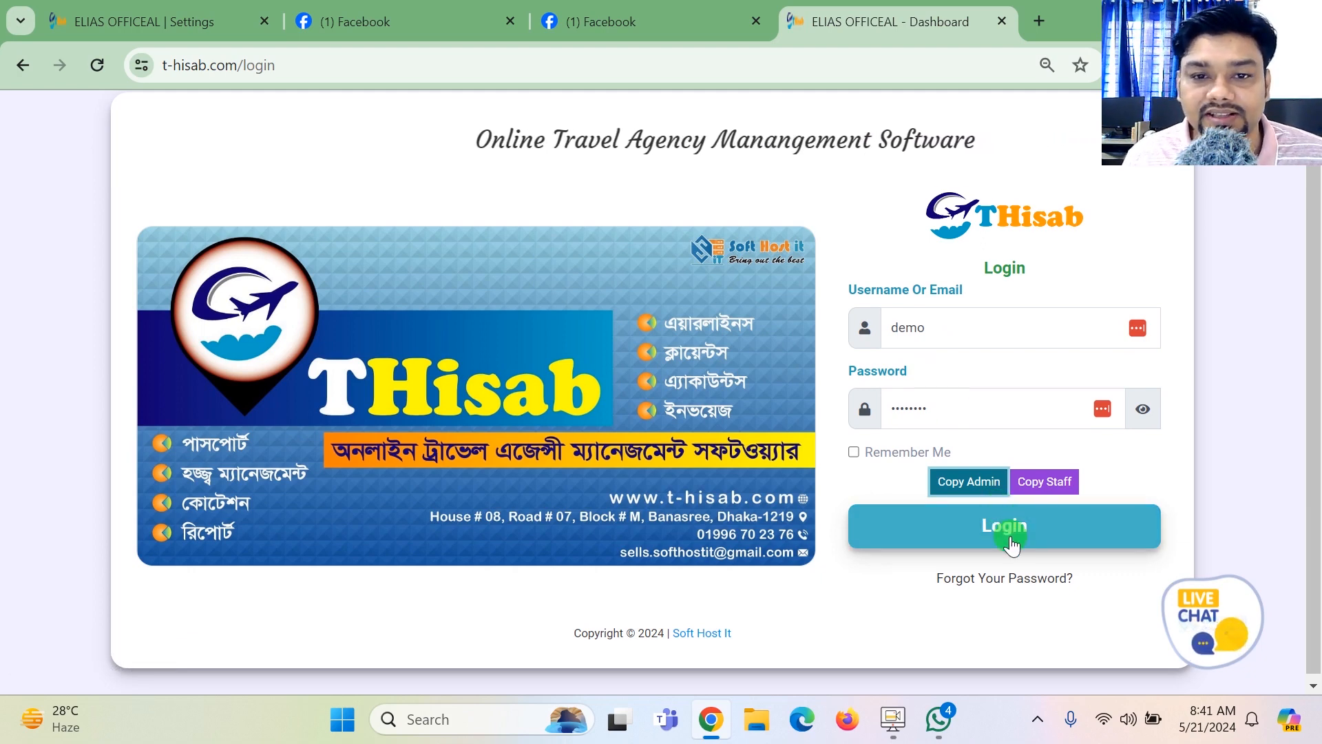
{"action": "left_click", "coordinate": [1059, 495]}
{"action": "left_click", "coordinate": [978, 495]}
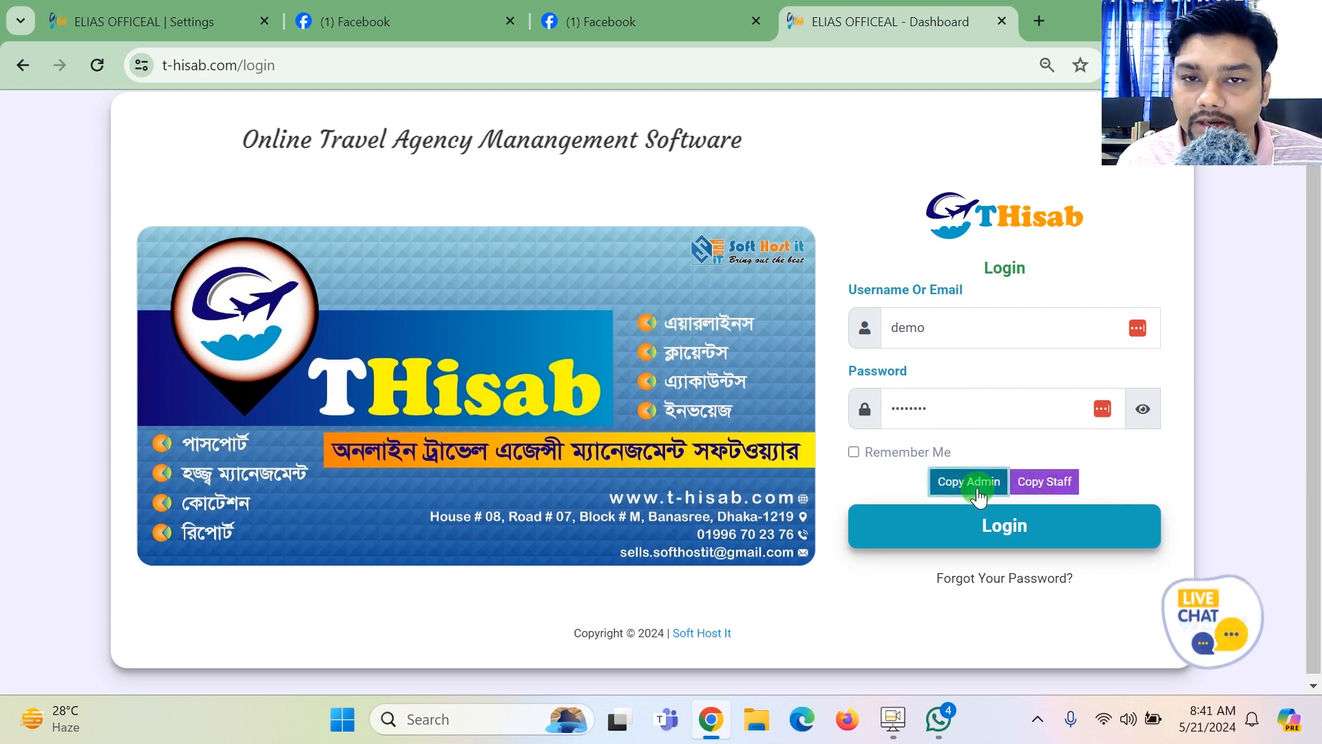
{"action": "left_click", "coordinate": [1059, 534]}
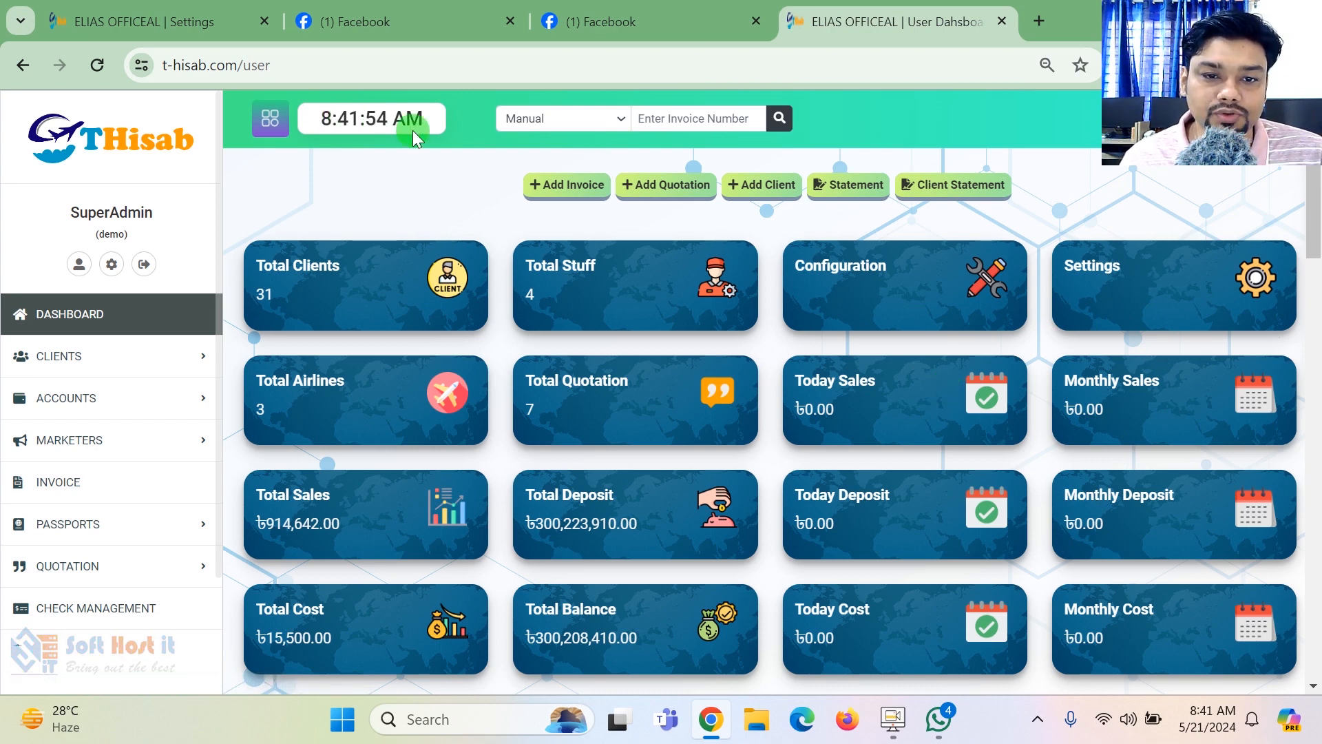
- View the invoice search's type options and number field, and check the built-in calculator
{"action": "left_click", "coordinate": [564, 118]}
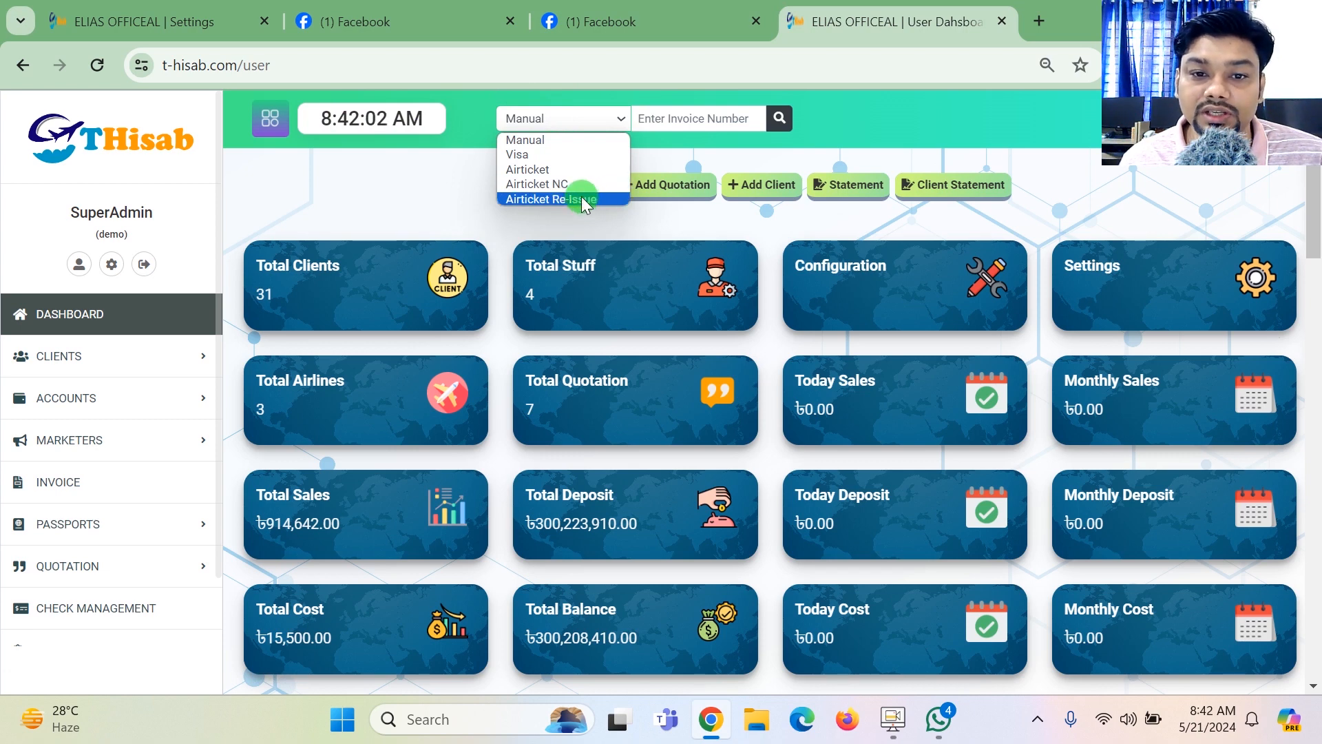
{"action": "left_click", "coordinate": [661, 121]}
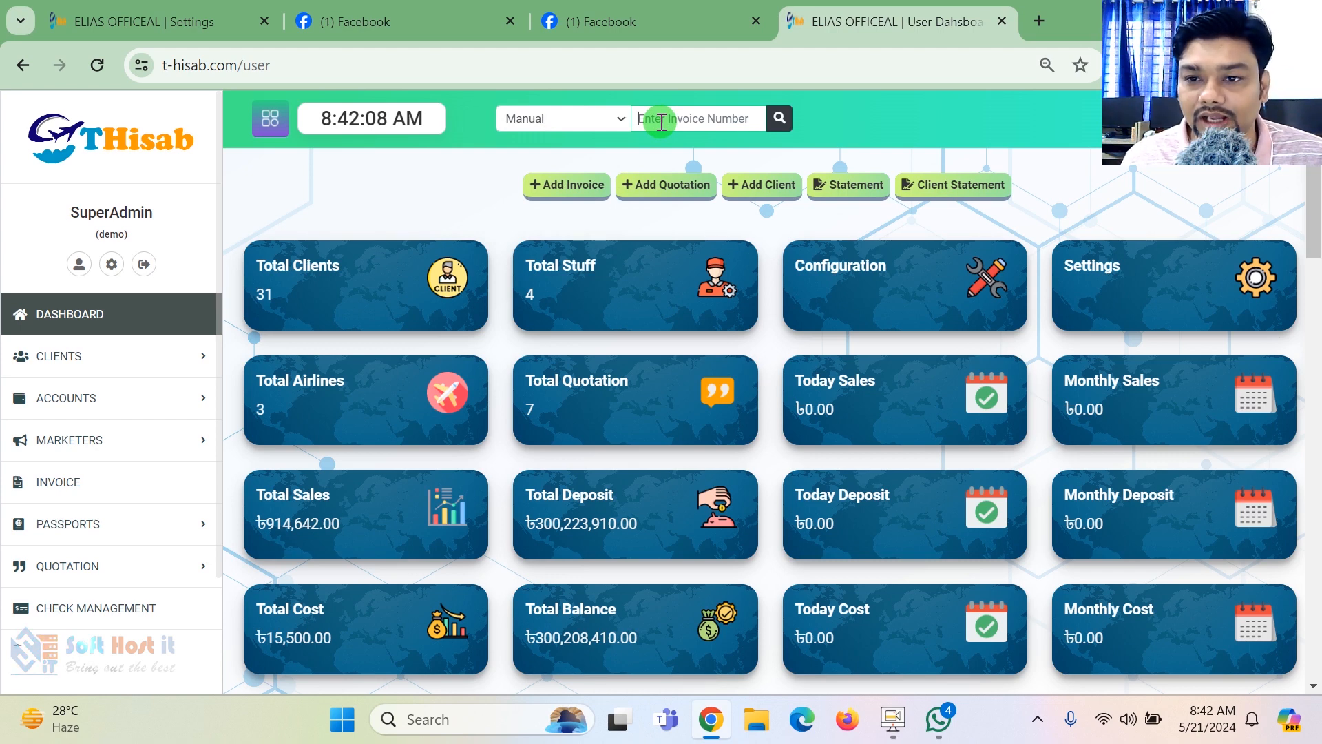
{"action": "left_click", "coordinate": [1089, 119]}
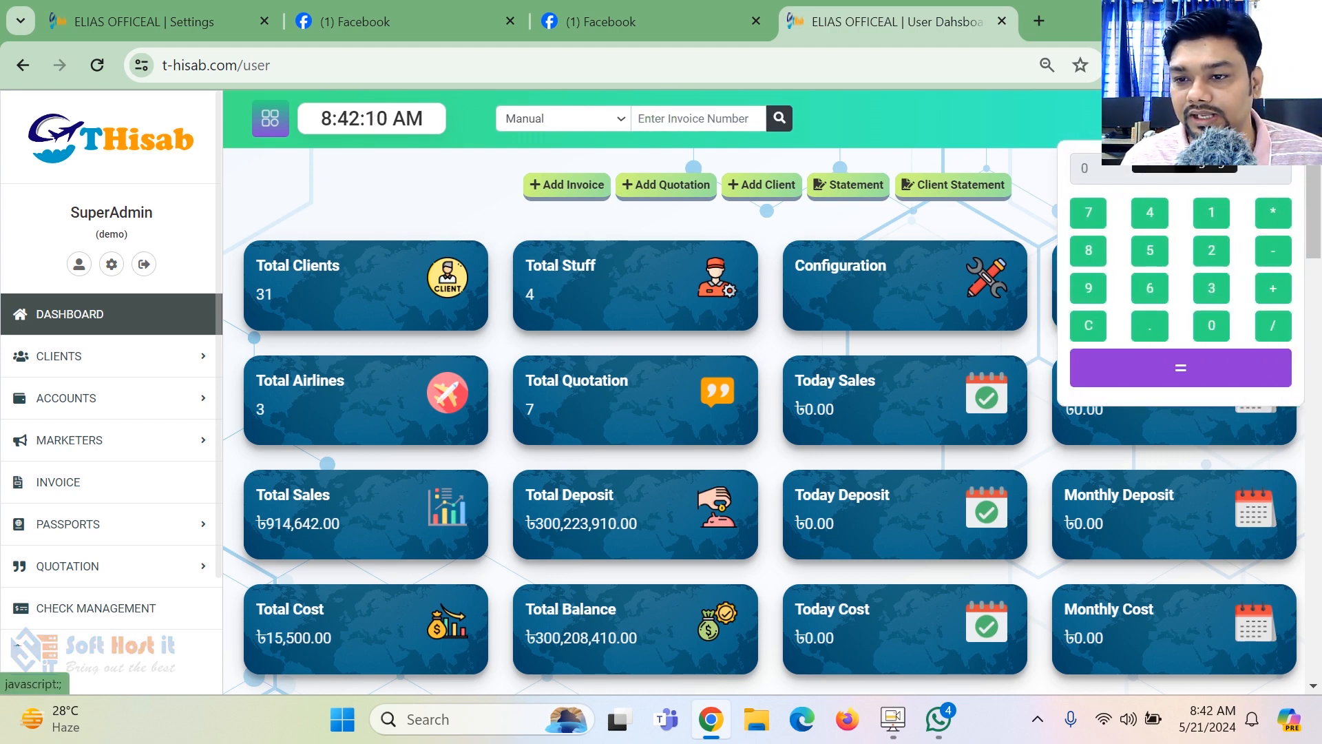
{"action": "left_click", "coordinate": [1161, 120]}
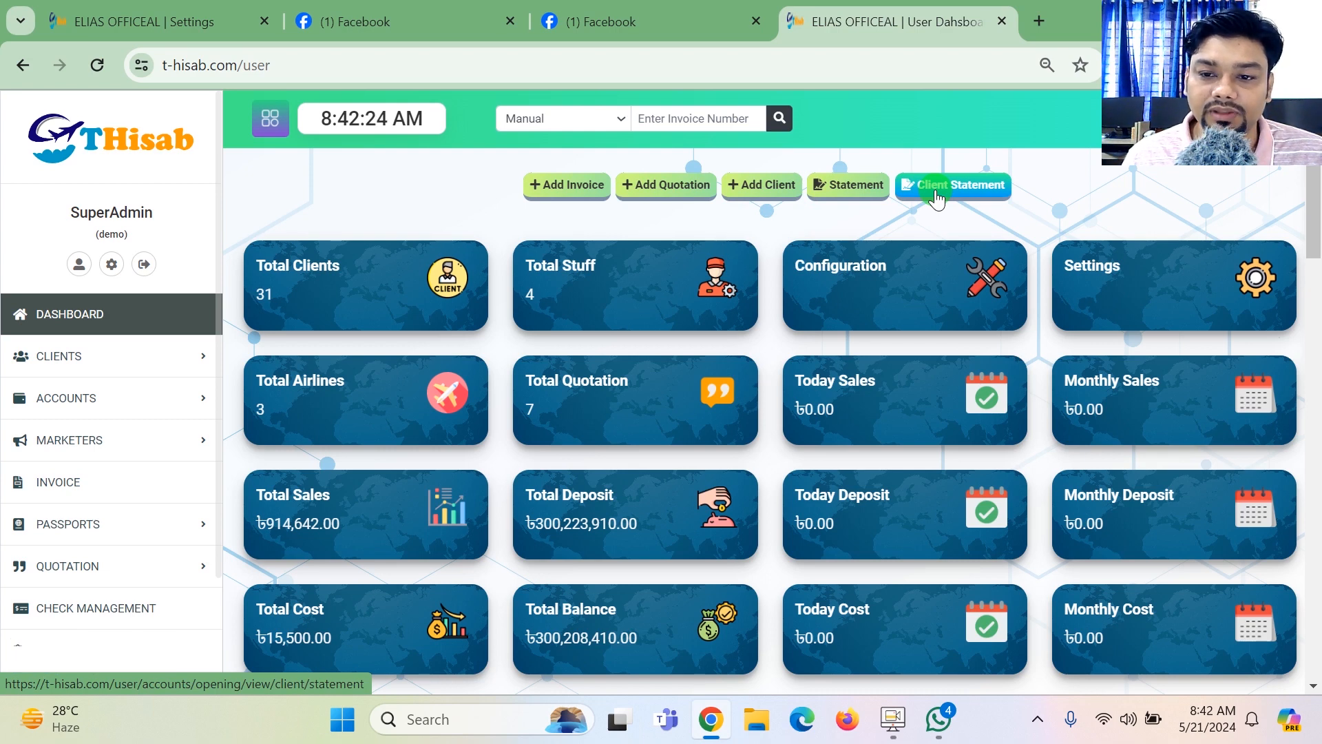
- Examine the dashboard's summary cards for sales, deposits, costs and balance, down to the recent-activity tables
{"action": "scroll", "coordinate": [1315, 181], "scroll_direction": "down", "scroll_amount": 1}
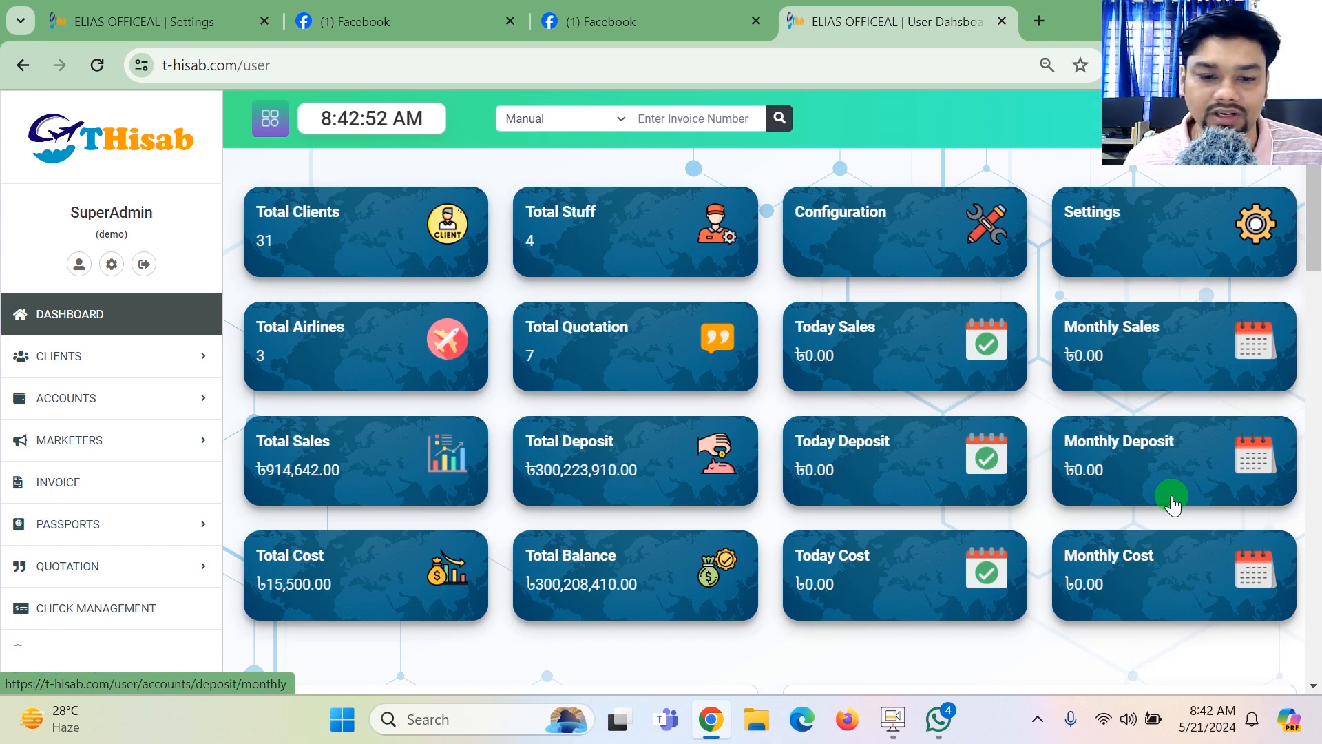
{"action": "scroll", "coordinate": [1175, 504], "scroll_direction": "down", "scroll_amount": 3}
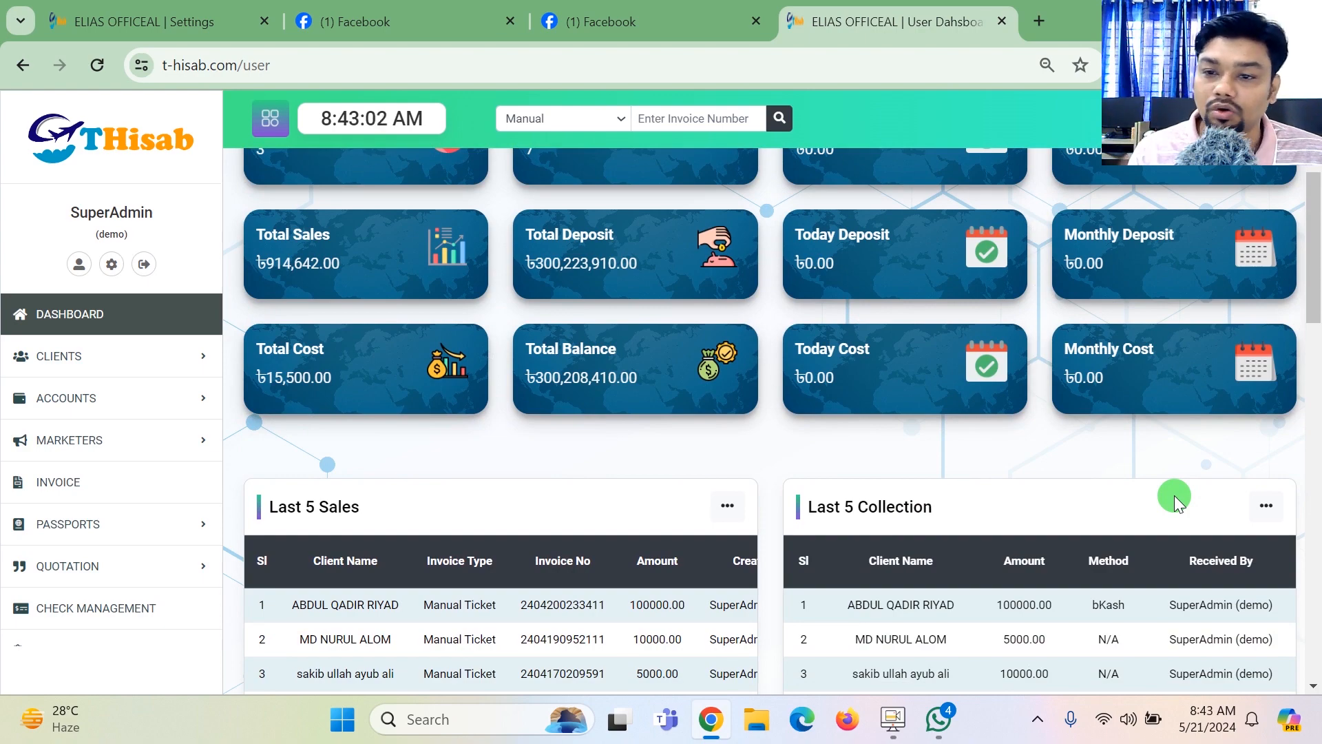
{"action": "scroll", "coordinate": [1288, 399], "scroll_direction": "down", "scroll_amount": 1}
{"action": "scroll", "coordinate": [1271, 379], "scroll_direction": "up", "scroll_amount": 2}
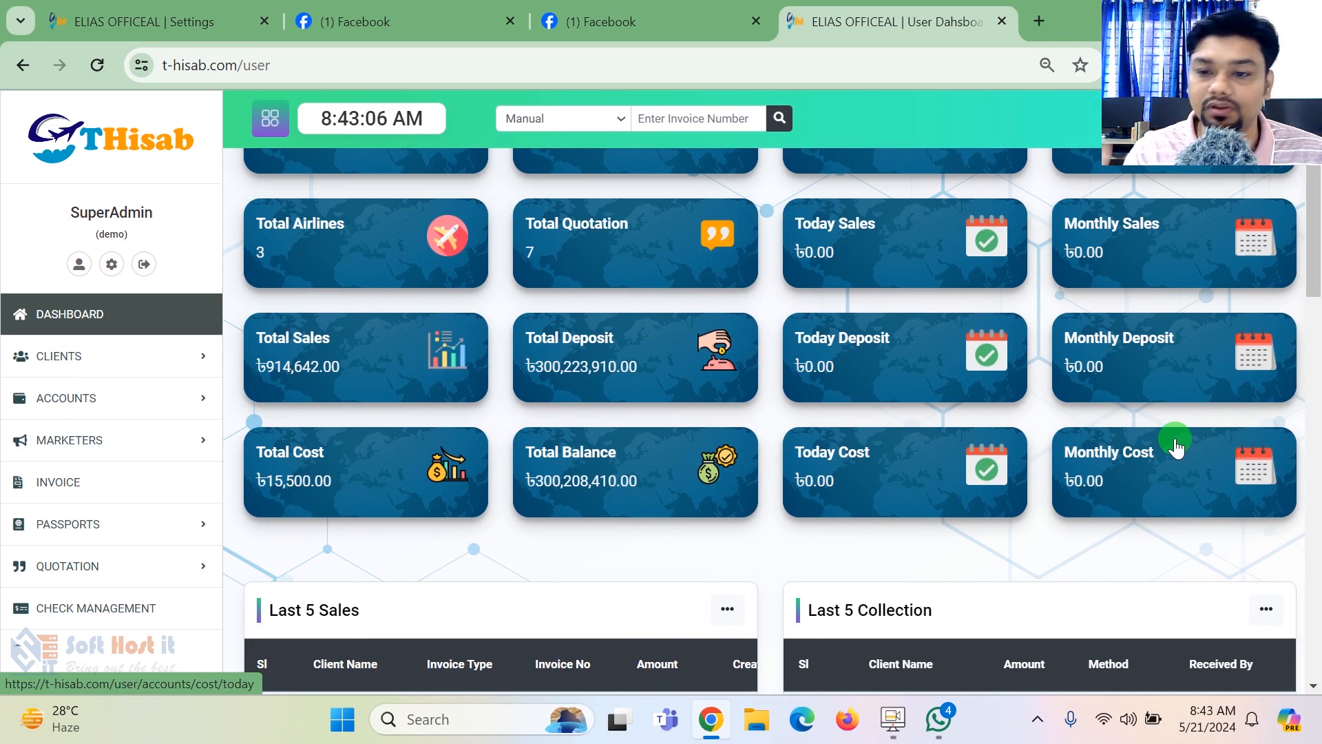
{"action": "scroll", "coordinate": [985, 385], "scroll_direction": "down", "scroll_amount": 2}
{"action": "scroll", "coordinate": [961, 382], "scroll_direction": "down", "scroll_amount": 3}
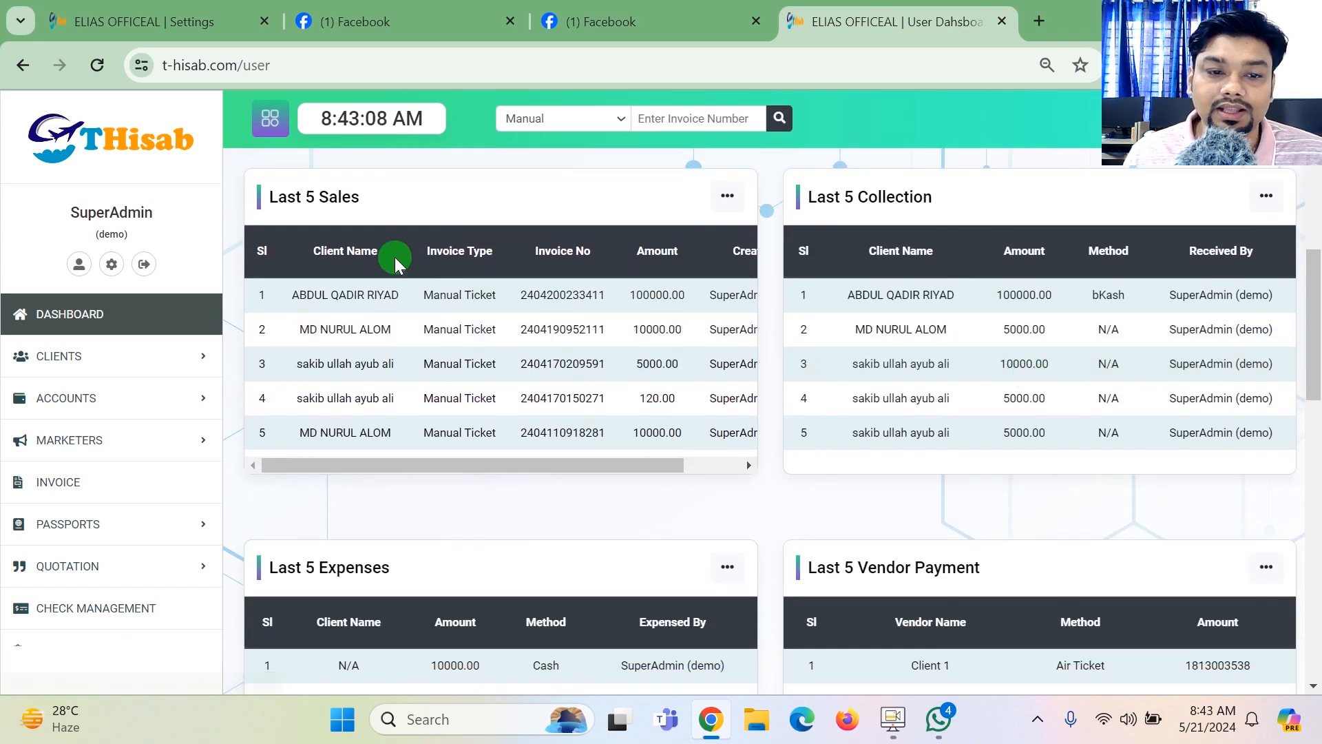
- Read through the Last 5 Sales, Last 5 Collection, Last 5 Expenses and Last 5 Vendor Payment tables
{"action": "left_click_drag", "start_coordinate": [293, 294], "coordinate": [626, 473]}
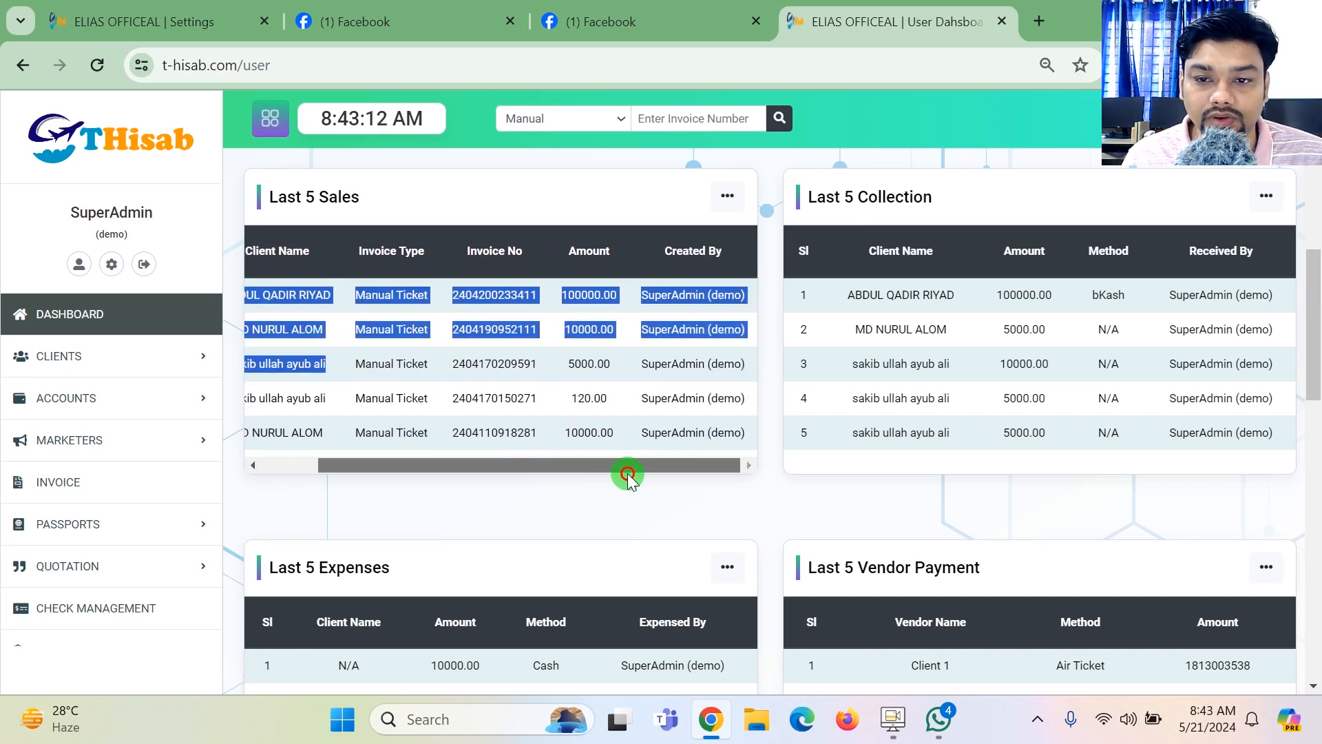
{"action": "left_click_drag", "start_coordinate": [903, 295], "coordinate": [949, 360]}
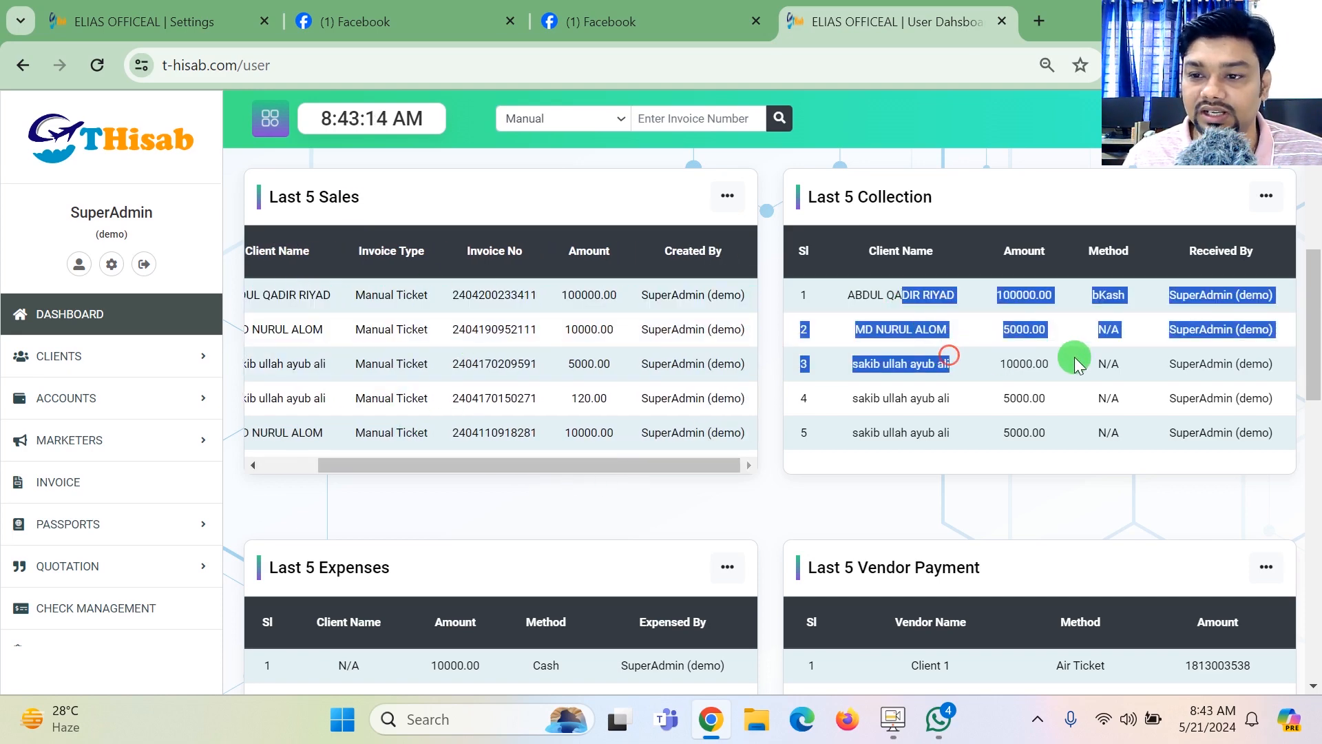
{"action": "scroll", "coordinate": [1071, 354], "scroll_direction": "down", "scroll_amount": 4}
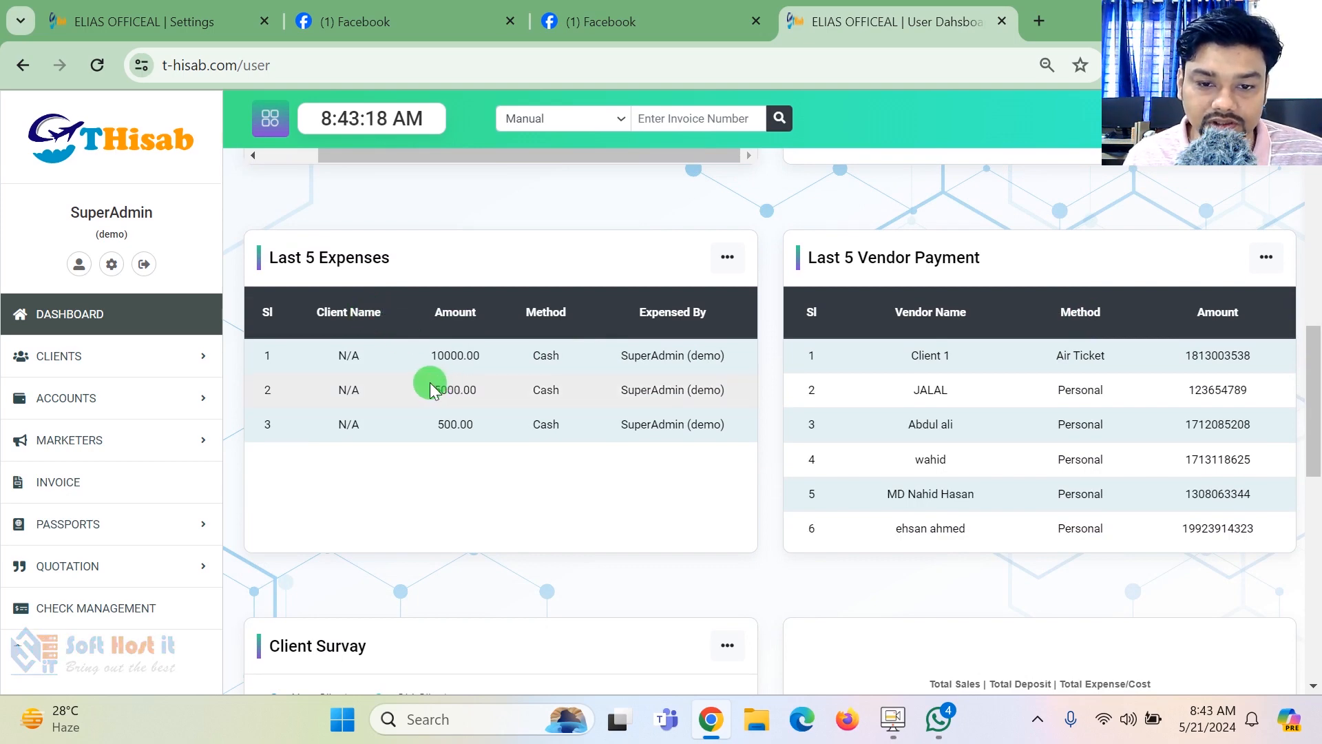
{"action": "left_click_drag", "start_coordinate": [428, 384], "coordinate": [508, 428]}
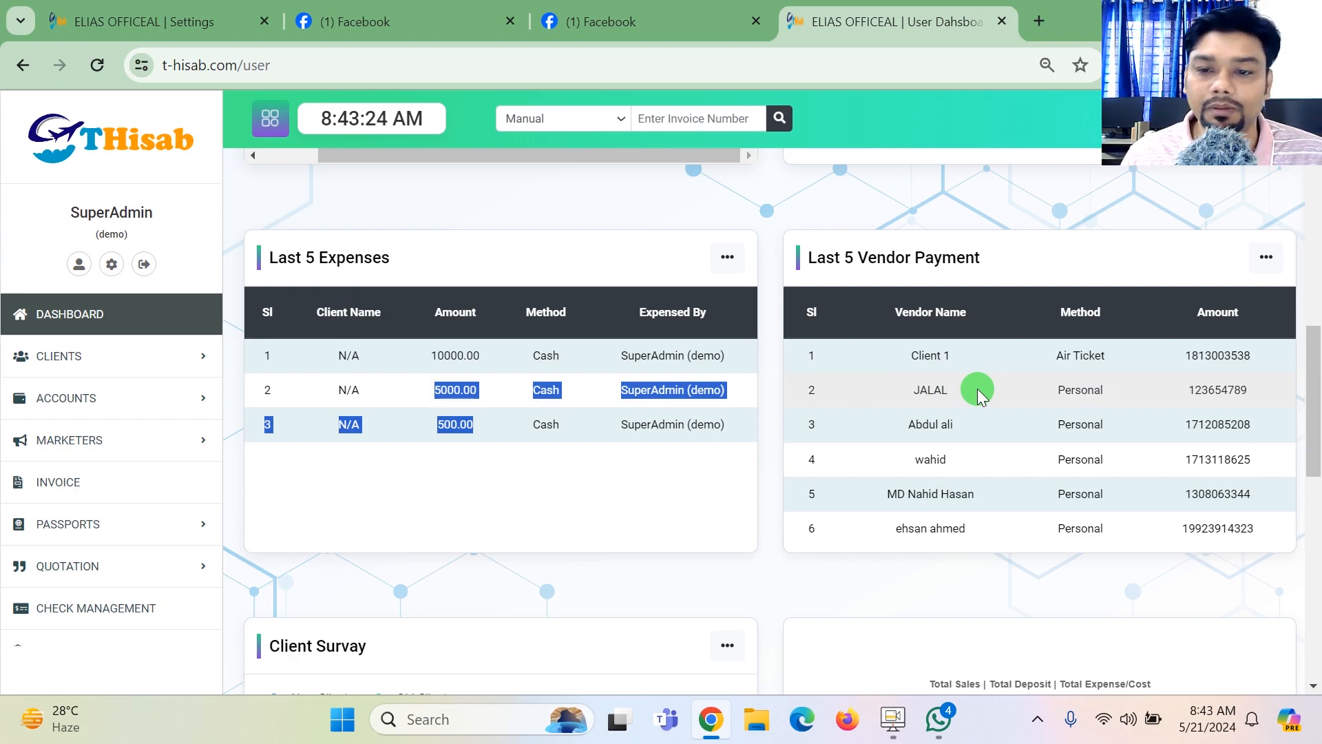
{"action": "left_click_drag", "start_coordinate": [903, 364], "coordinate": [957, 459]}
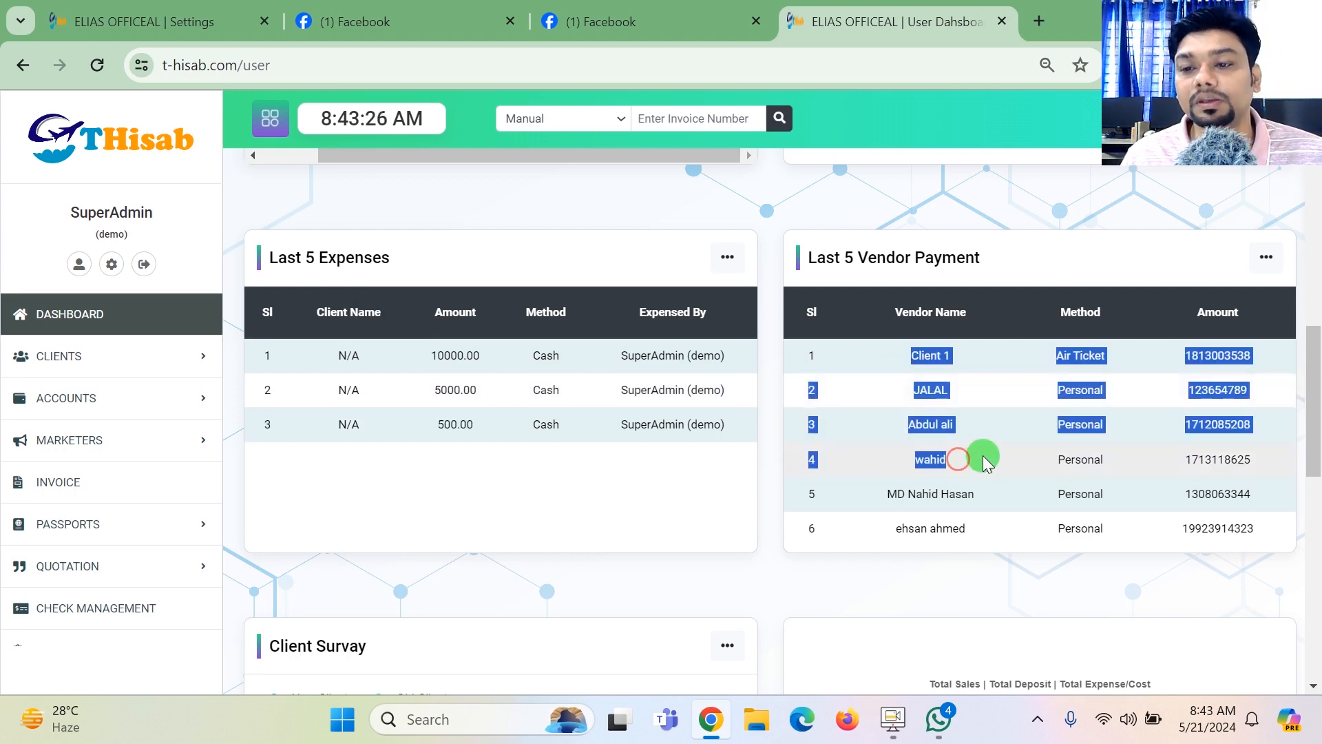
- View the details of the first client in the Client List, and return to the dashboard
{"action": "left_click_drag", "start_coordinate": [1314, 401], "coordinate": [1316, 625]}
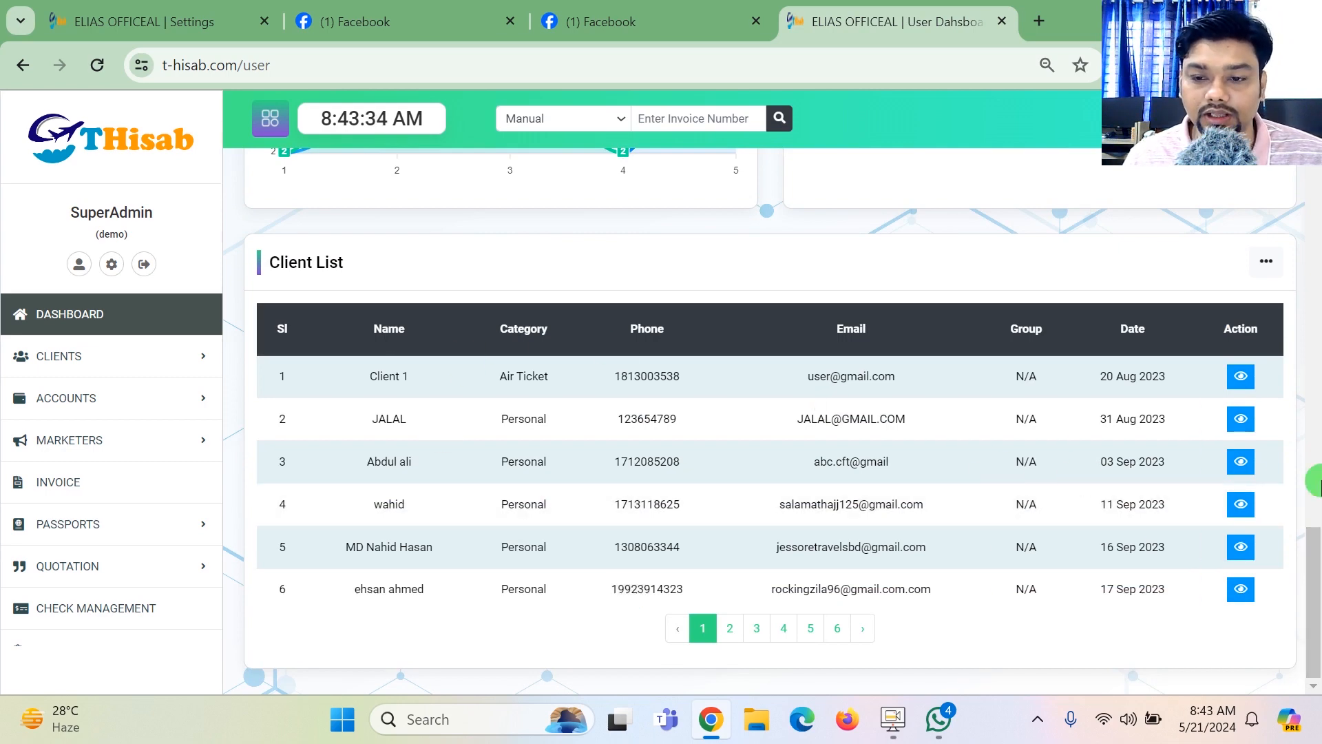
{"action": "left_click", "coordinate": [1242, 378]}
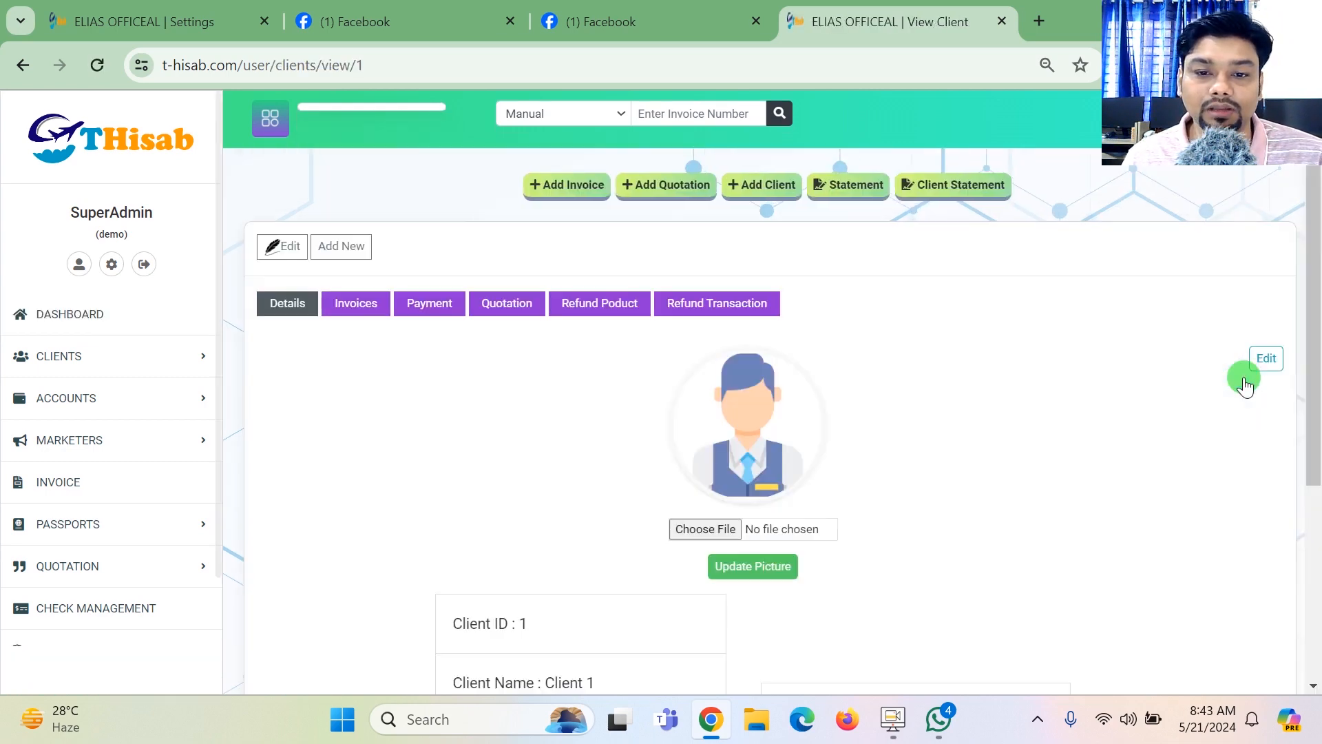
{"action": "left_click_drag", "start_coordinate": [1317, 257], "coordinate": [1313, 198]}
{"action": "left_click", "coordinate": [66, 314]}
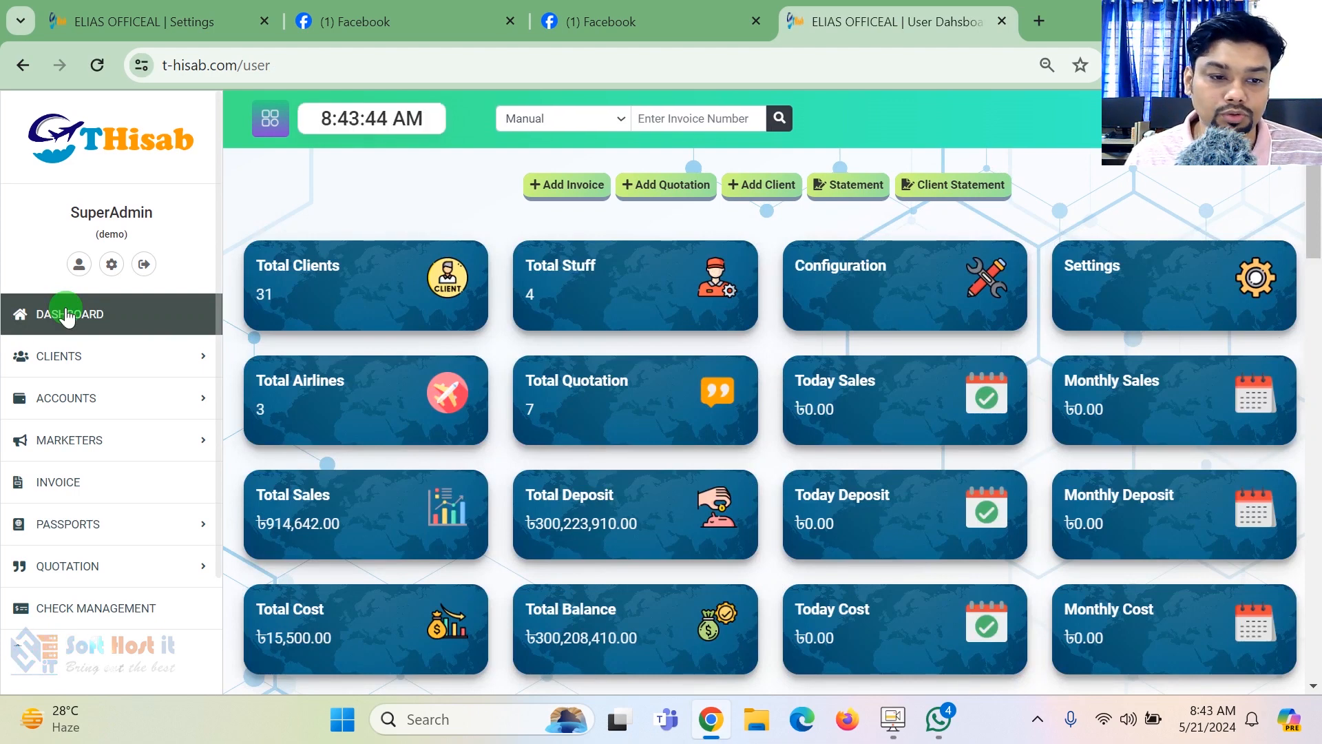
- Open the form for adding a new client and view the choices offered for Reference By and Marketing By
{"action": "left_click", "coordinate": [77, 355]}
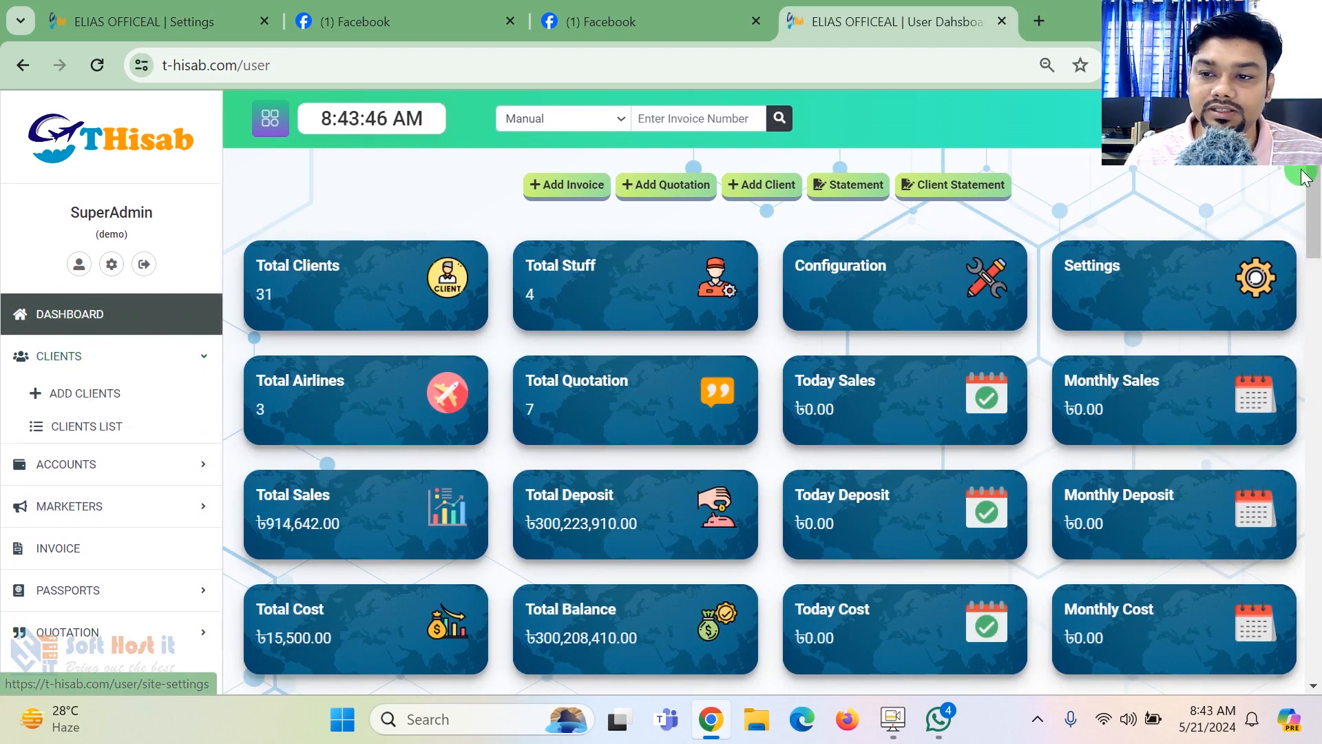
{"action": "scroll", "coordinate": [1317, 195], "scroll_direction": "down", "scroll_amount": 2}
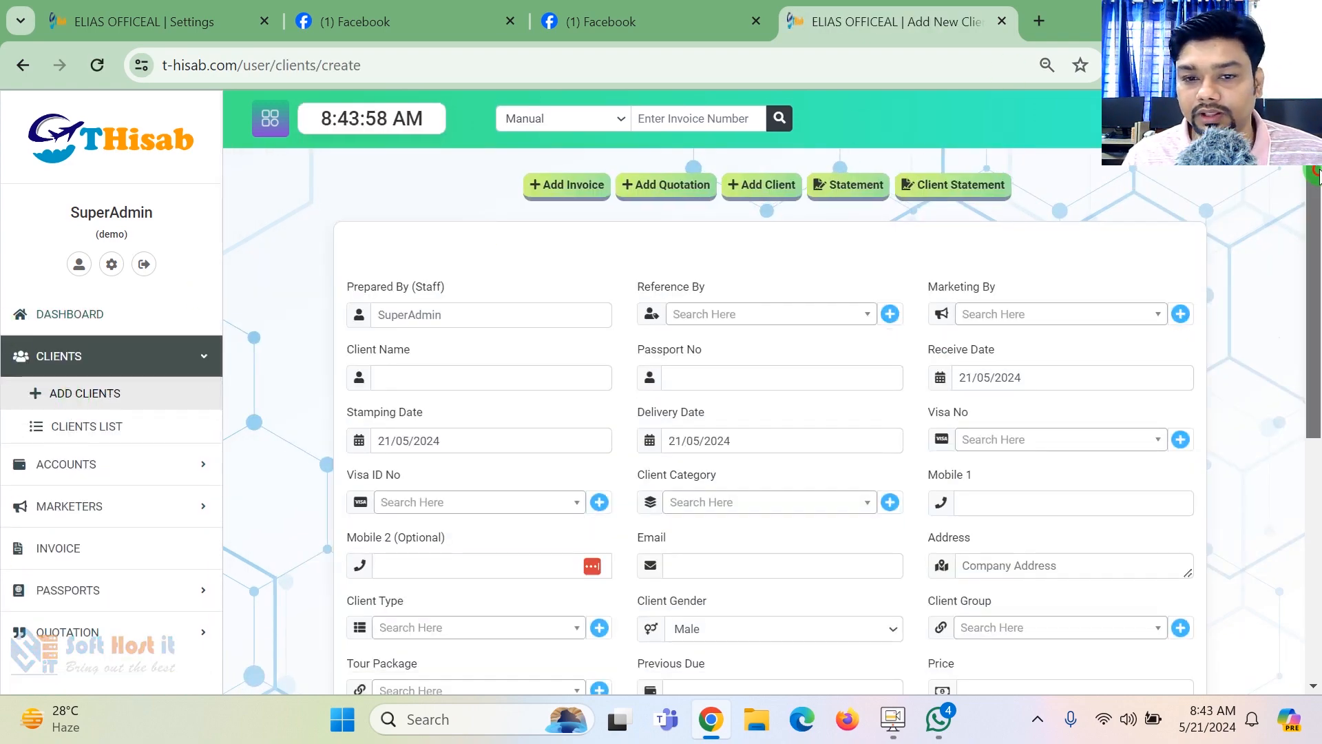
{"action": "scroll", "coordinate": [1100, 193], "scroll_direction": "down", "scroll_amount": 1}
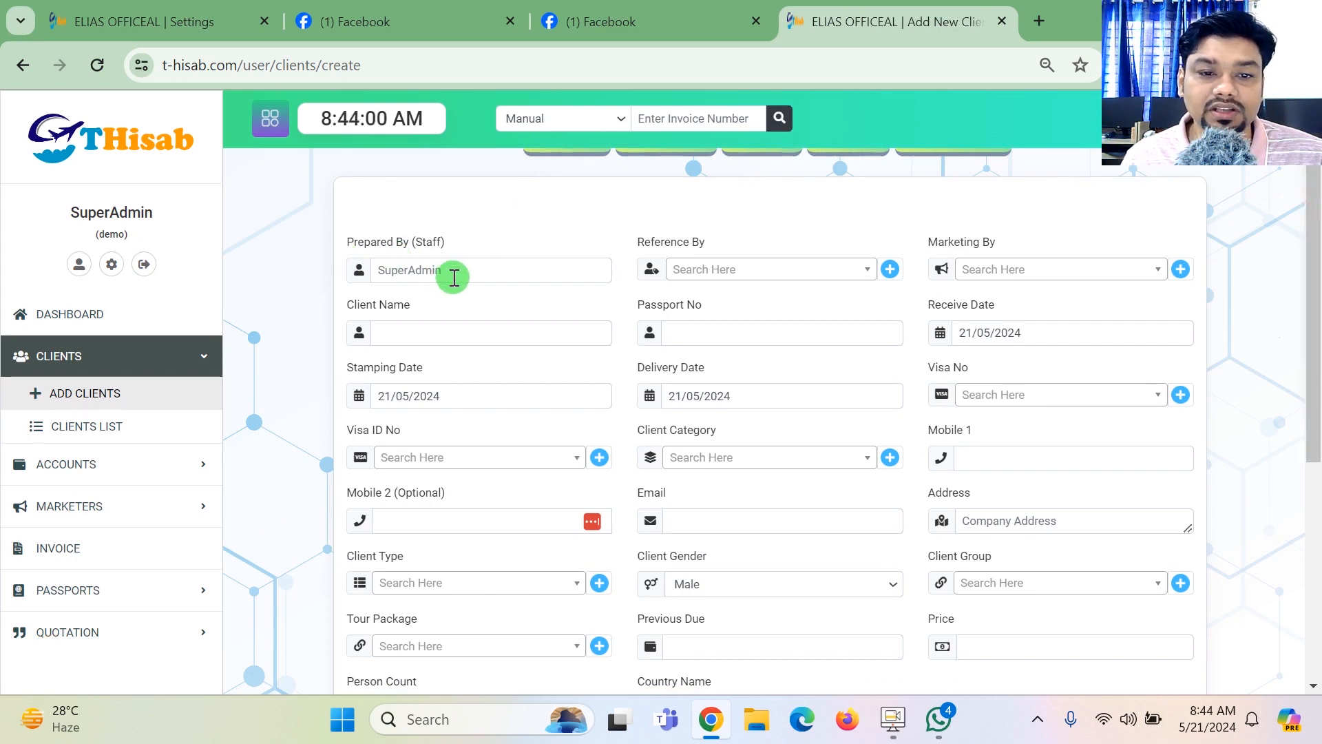
{"action": "left_click", "coordinate": [794, 283]}
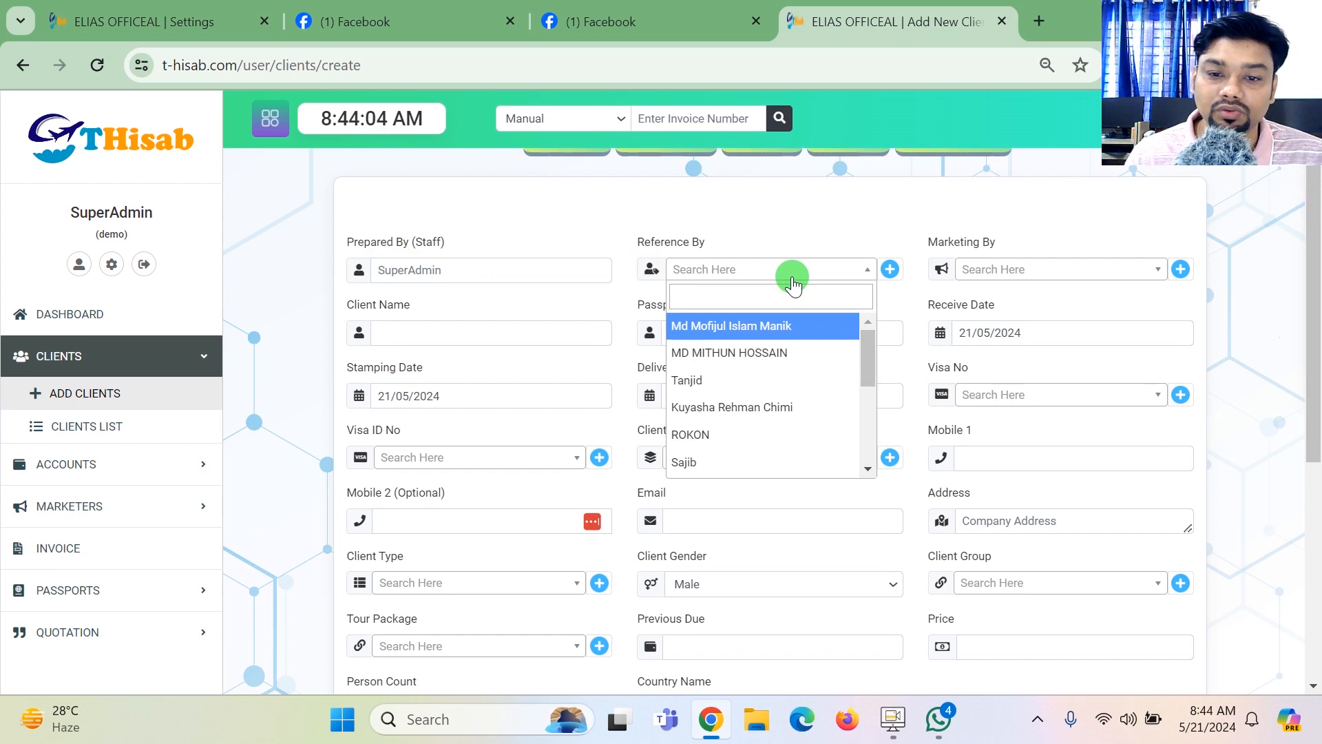
{"action": "left_click", "coordinate": [840, 243]}
{"action": "left_click", "coordinate": [1039, 279]}
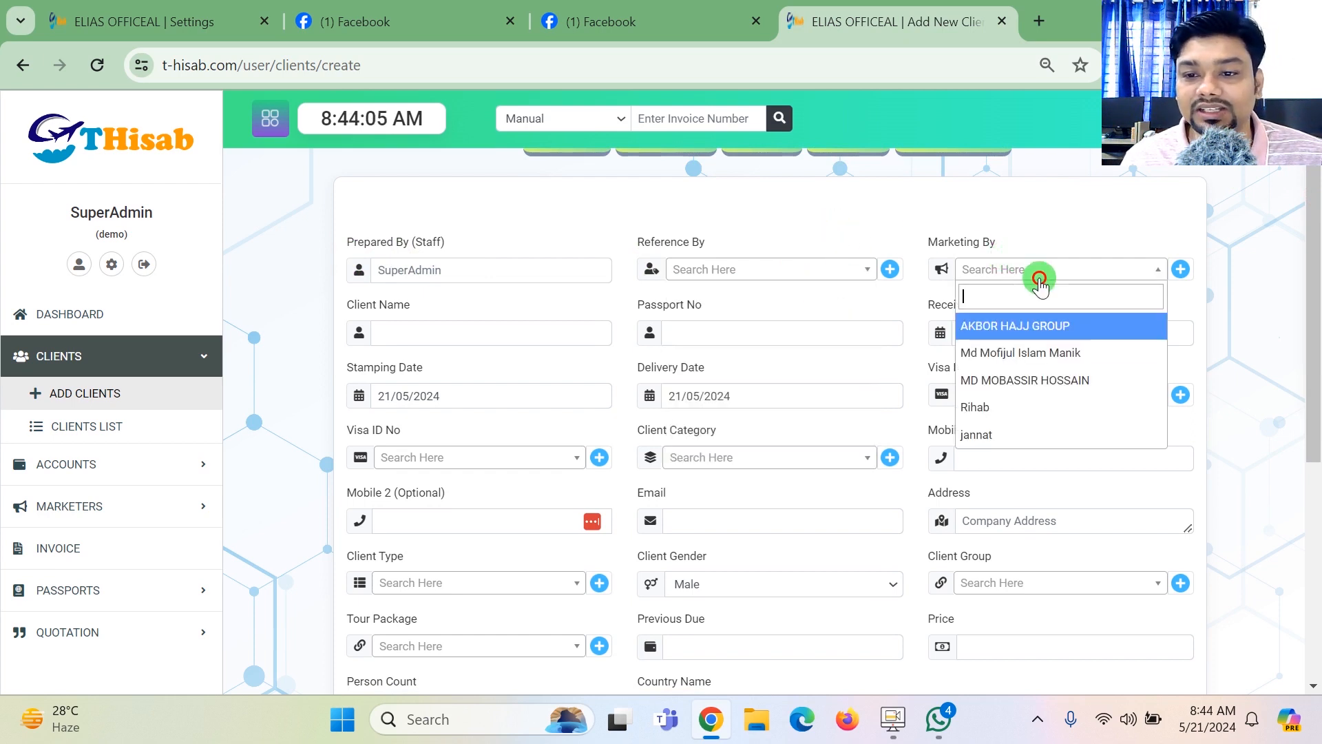
{"action": "left_click", "coordinate": [1047, 233]}
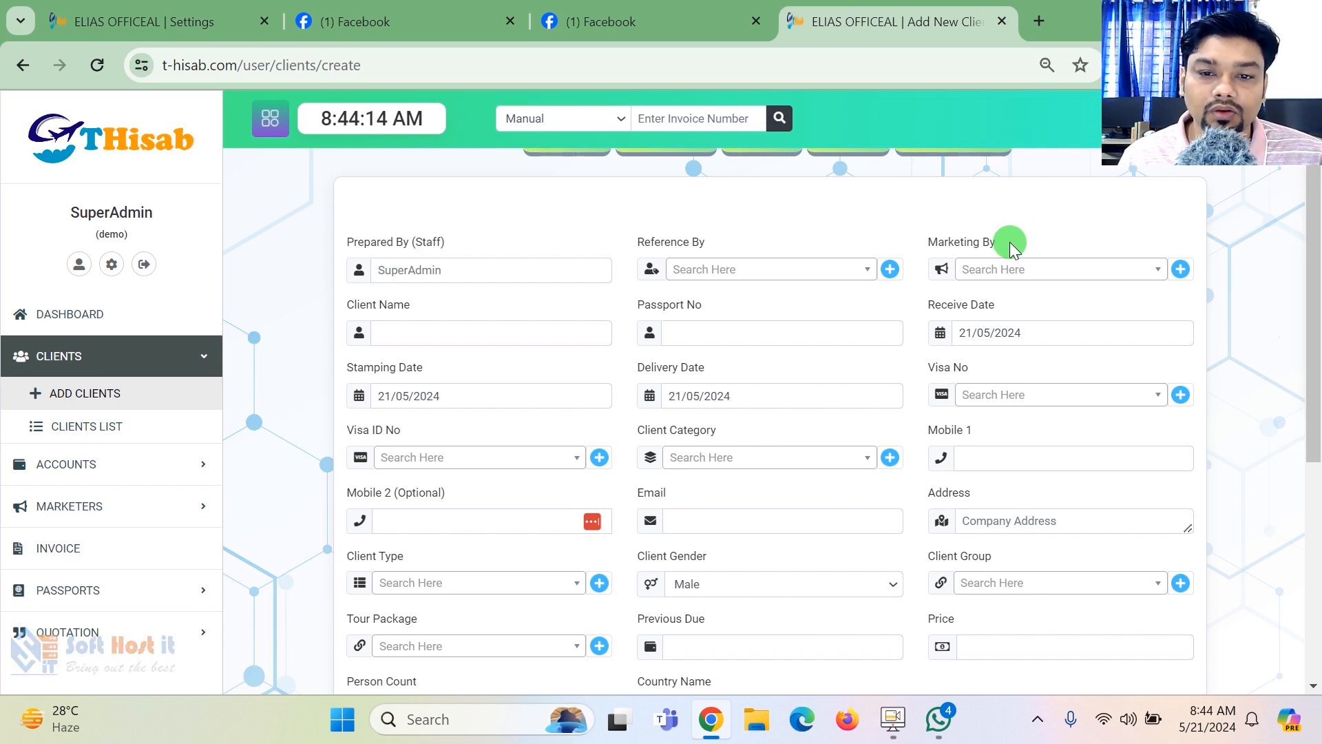
- Examine the new-client form's Passport No, Stamping Date, Delivery Date, Visa No and Visa ID No fields
{"action": "left_click", "coordinate": [781, 336]}
{"action": "scroll", "coordinate": [1014, 271], "scroll_direction": "down", "scroll_amount": 1}
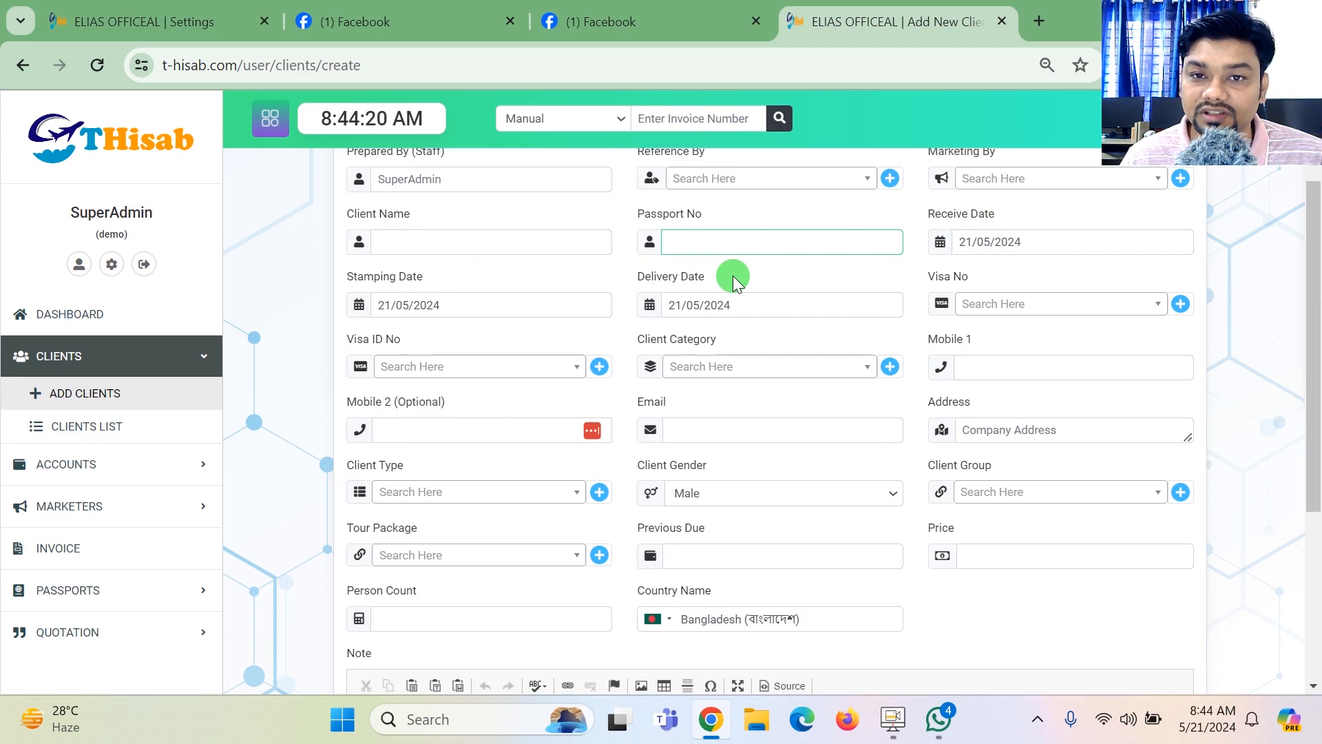
{"action": "left_click_drag", "start_coordinate": [357, 276], "coordinate": [396, 276]}
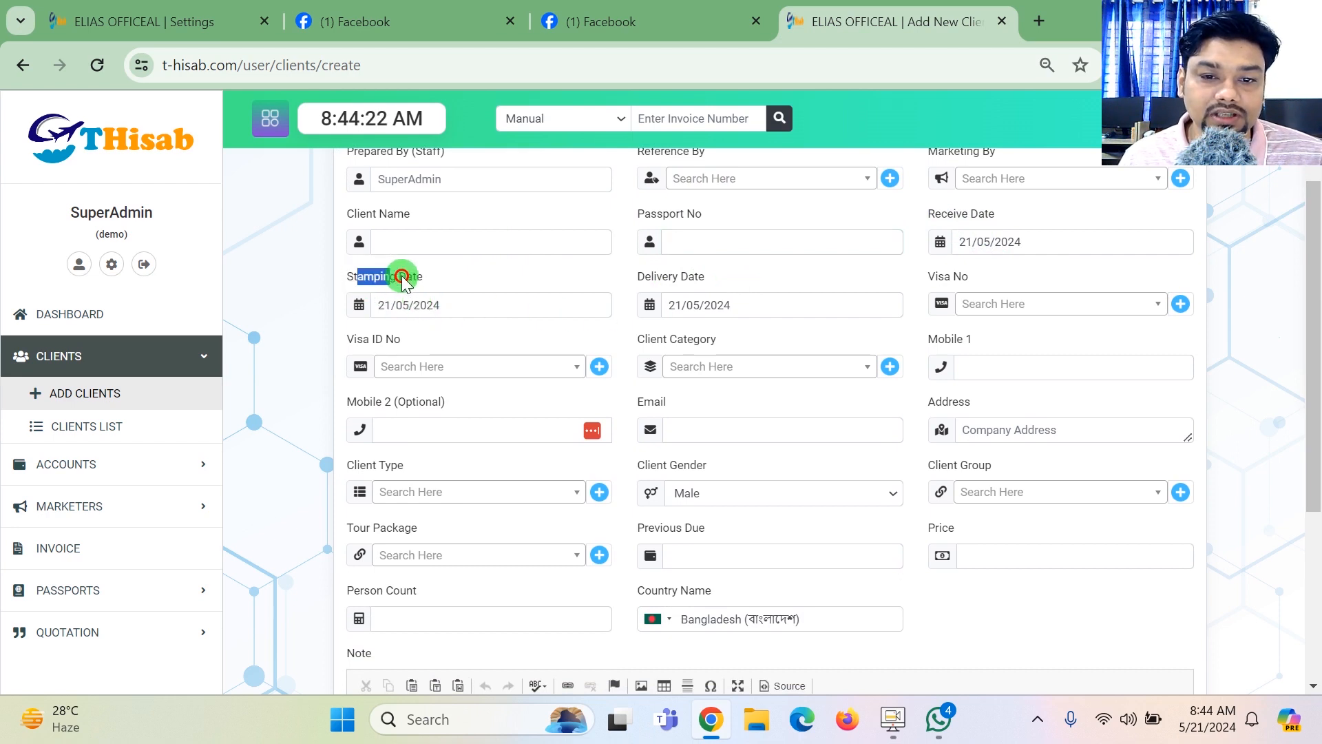
{"action": "left_click", "coordinate": [684, 285]}
{"action": "left_click_drag", "start_coordinate": [937, 276], "coordinate": [891, 286]}
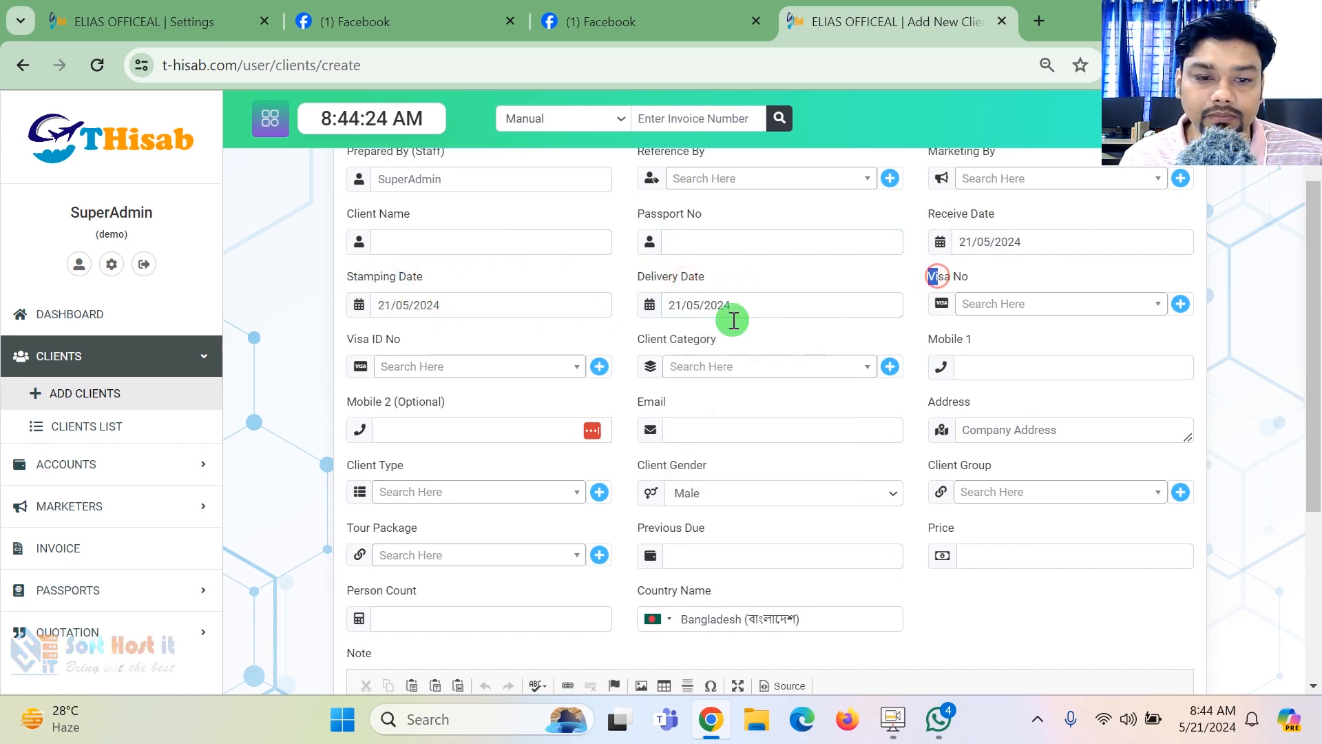
{"action": "left_click_drag", "start_coordinate": [359, 360], "coordinate": [399, 345]}
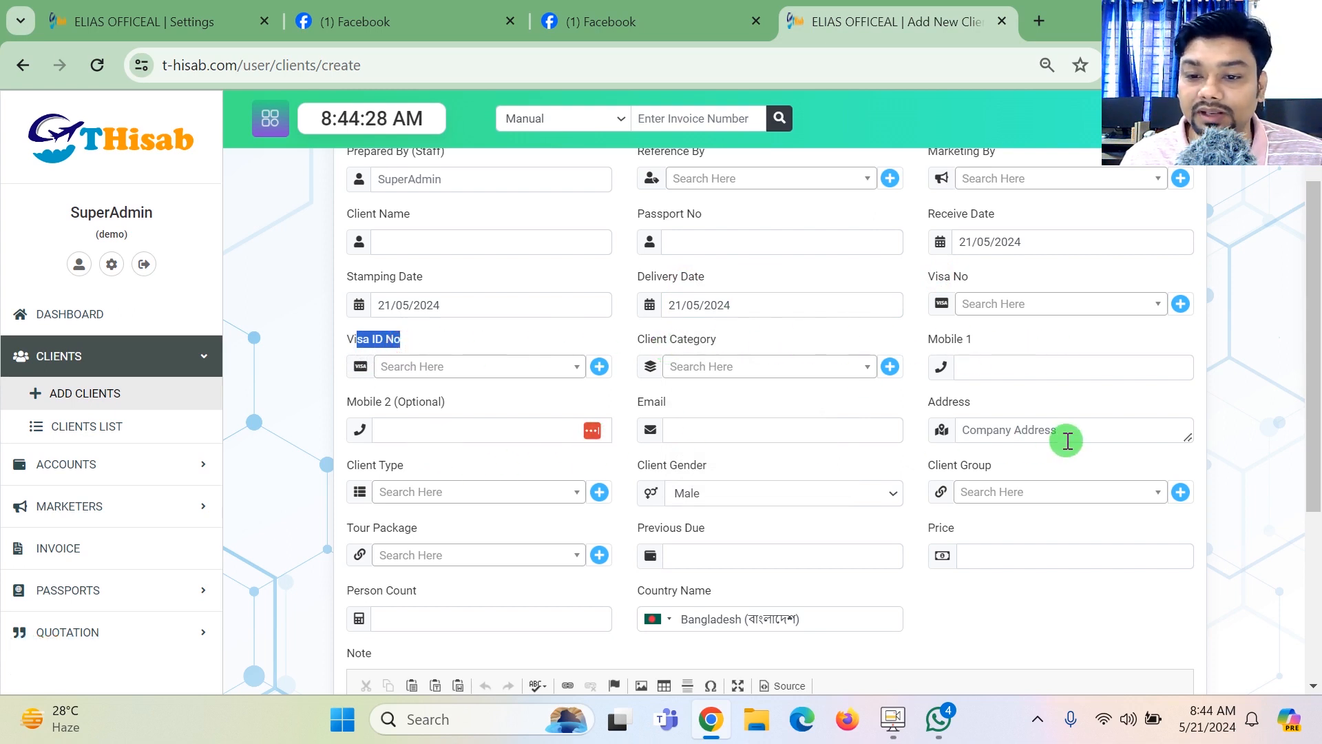
- Look over the rest of the new-client form, from the contact fields down to the Note editor
{"action": "scroll", "coordinate": [1317, 398], "scroll_direction": "down", "scroll_amount": 3}
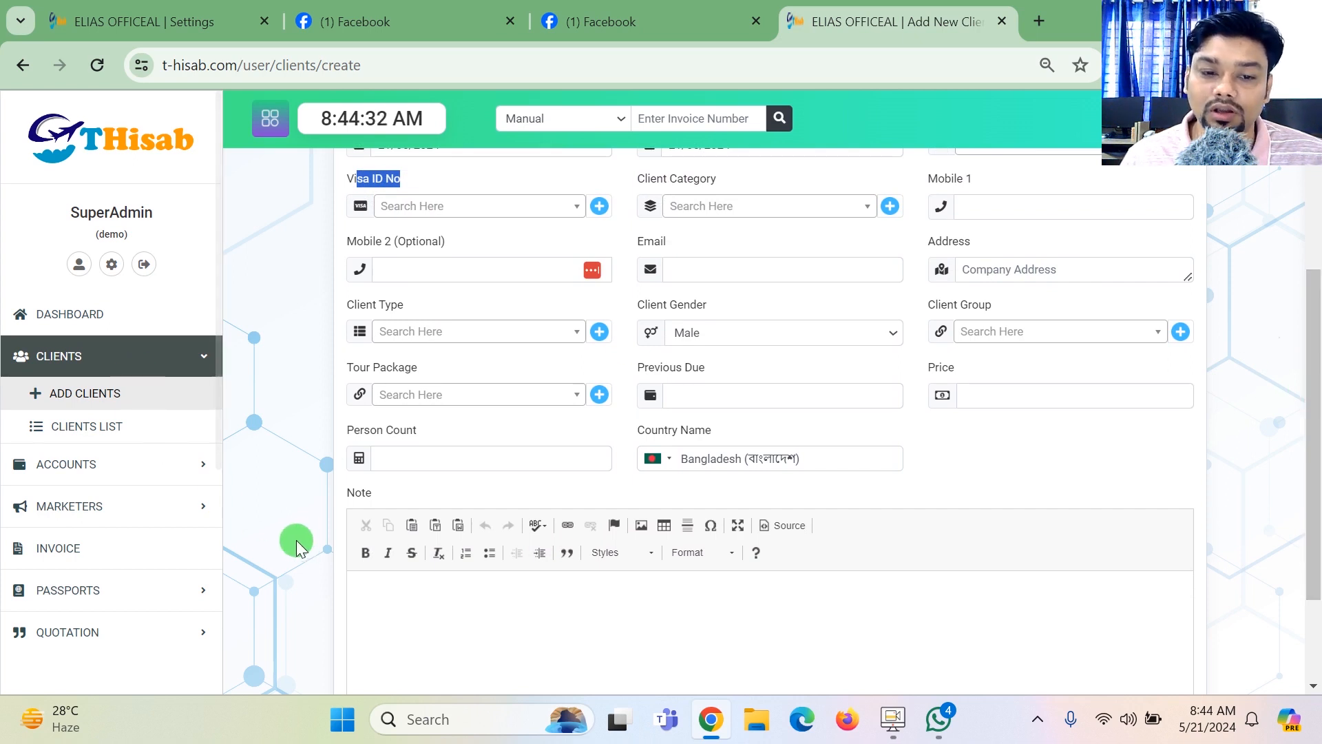
{"action": "scroll", "coordinate": [620, 524], "scroll_direction": "down", "scroll_amount": 3}
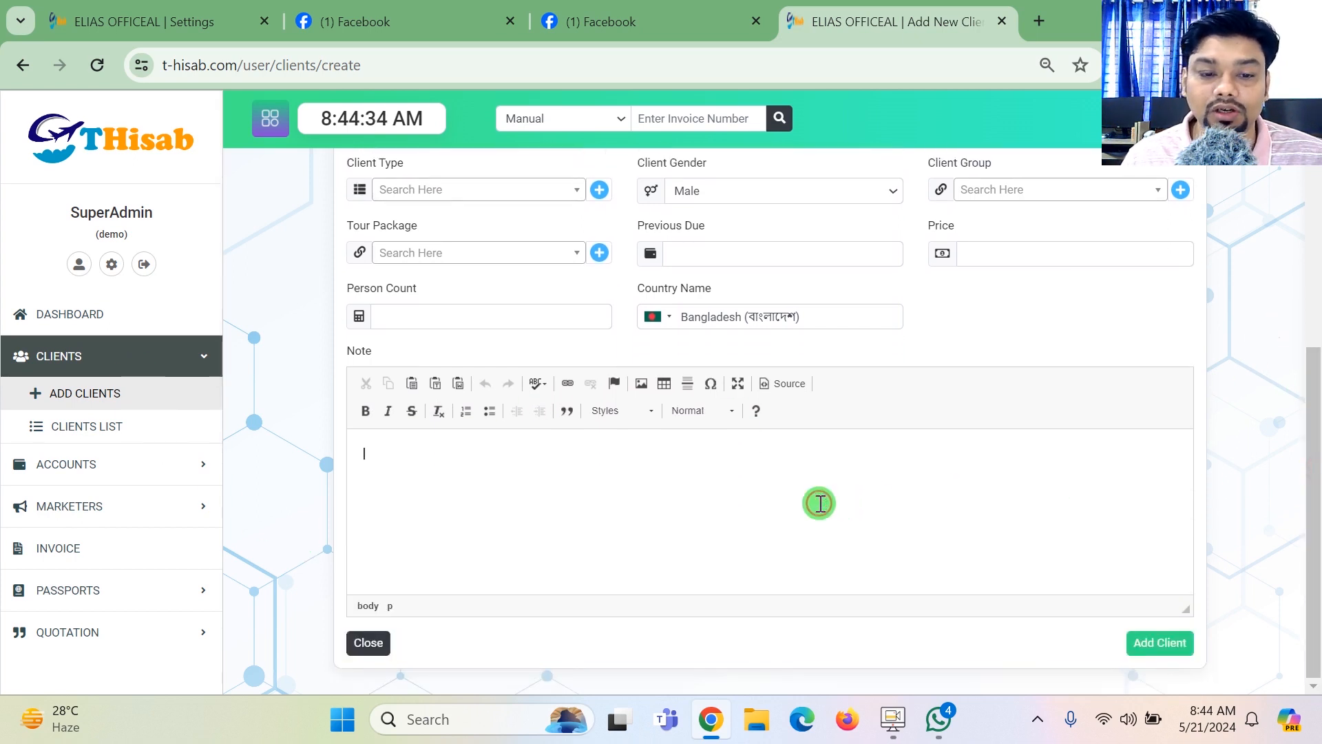
{"action": "left_click_drag", "start_coordinate": [1316, 432], "coordinate": [1316, 378]}
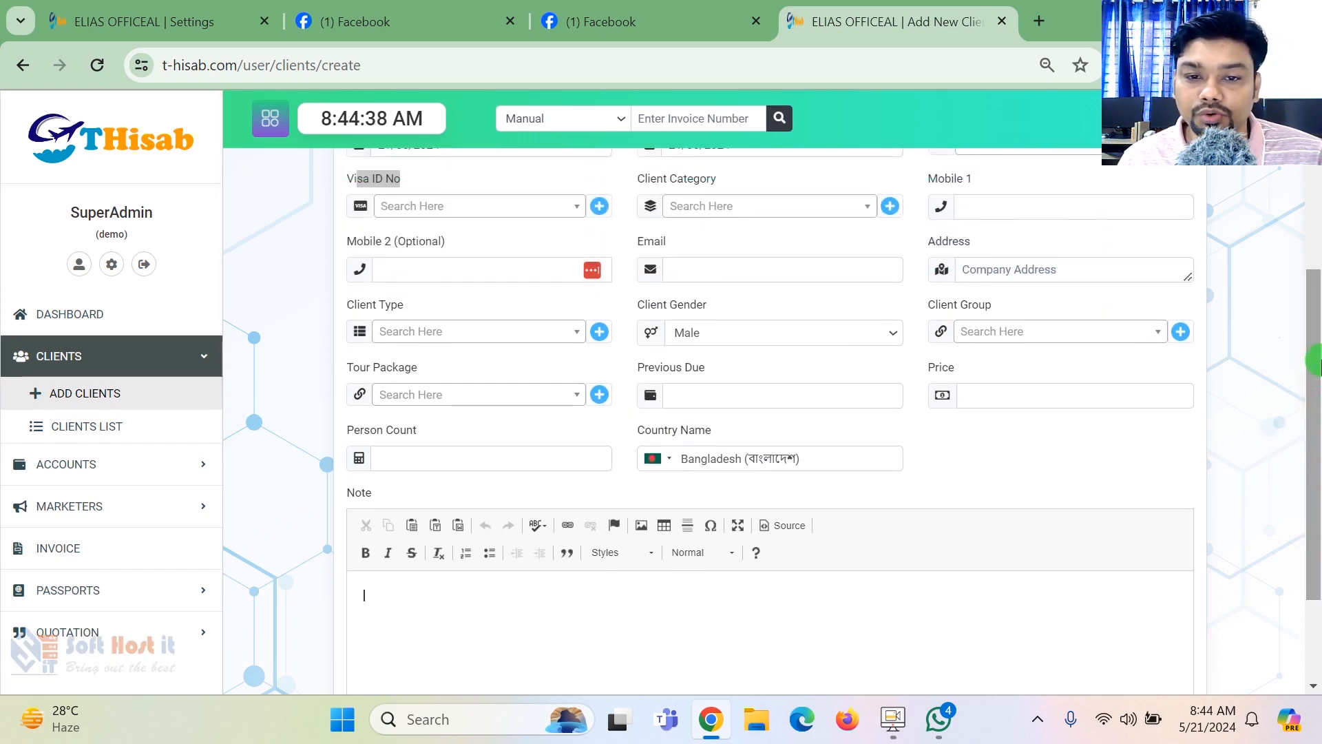
{"action": "left_click_drag", "start_coordinate": [1314, 367], "coordinate": [1316, 336]}
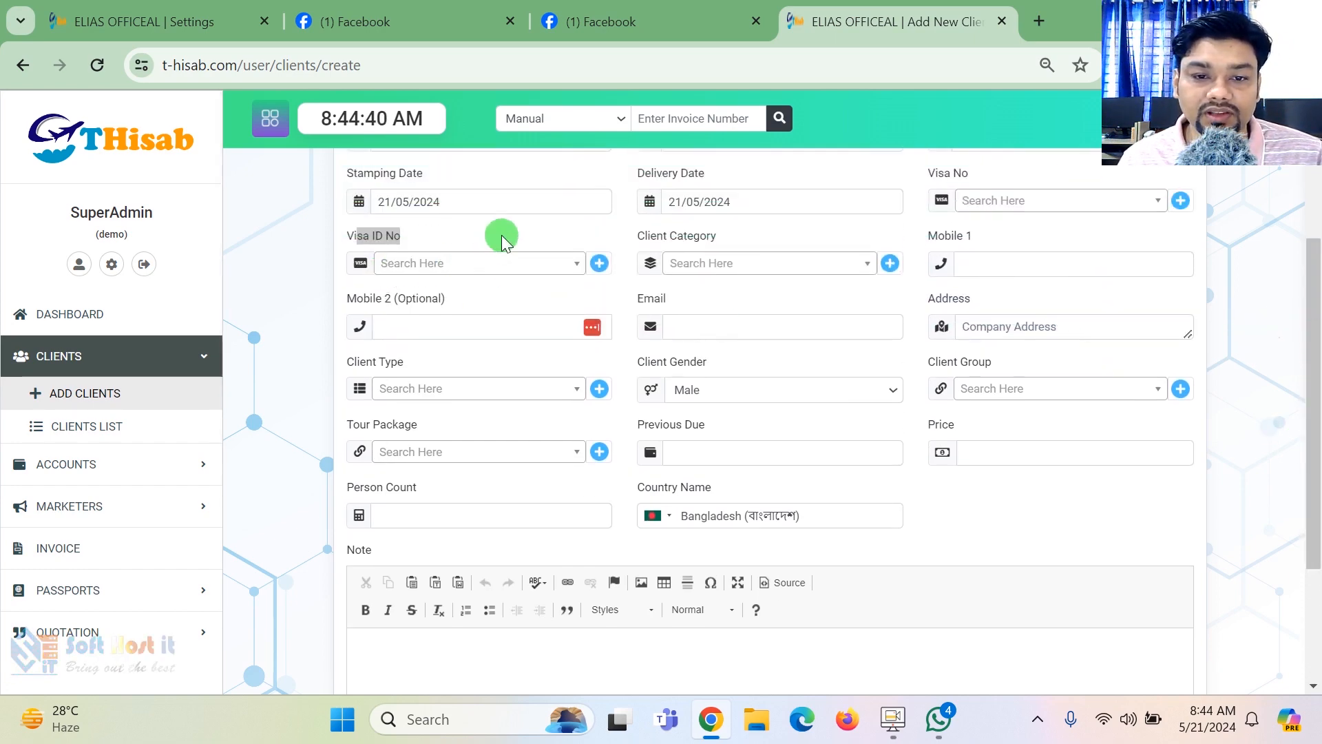
- View the Visa ID No choices and the dialog for creating a visa ID, and close it without creating one
{"action": "left_click", "coordinate": [503, 264]}
{"action": "left_click", "coordinate": [509, 236]}
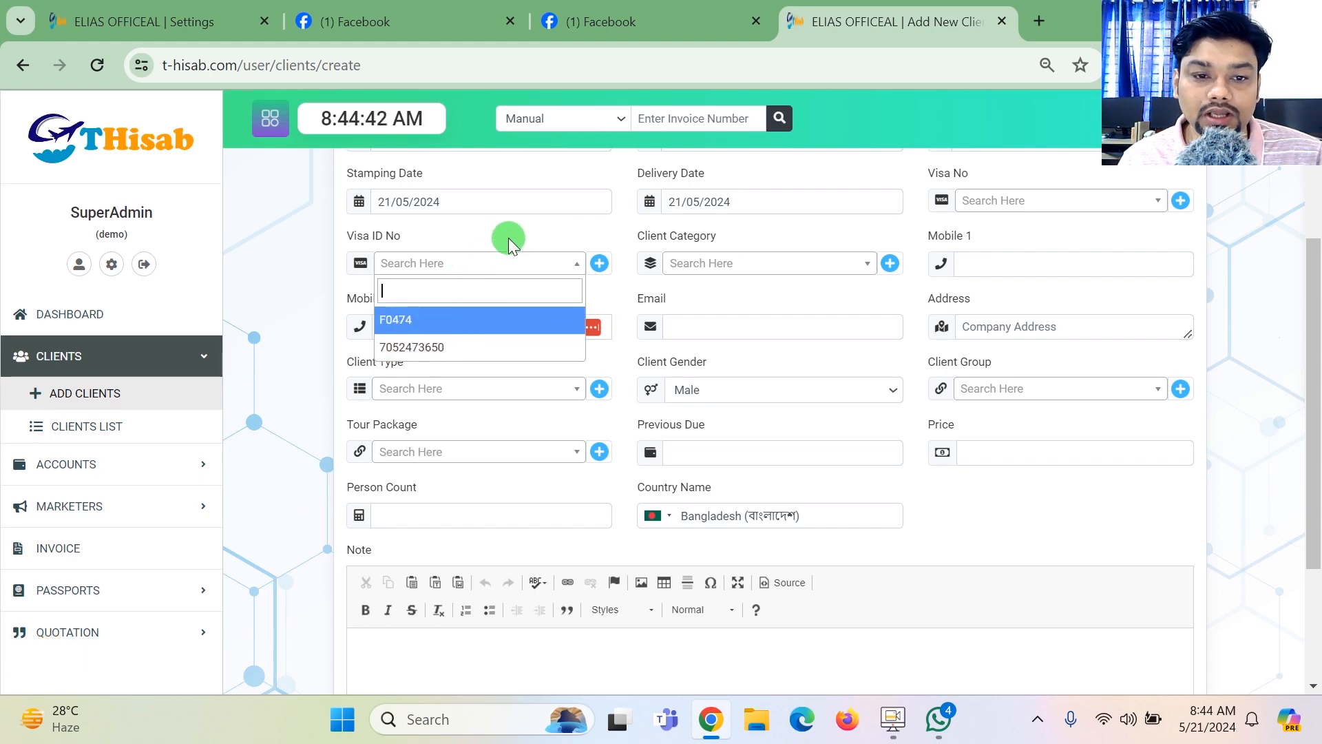
{"action": "left_click", "coordinate": [598, 262]}
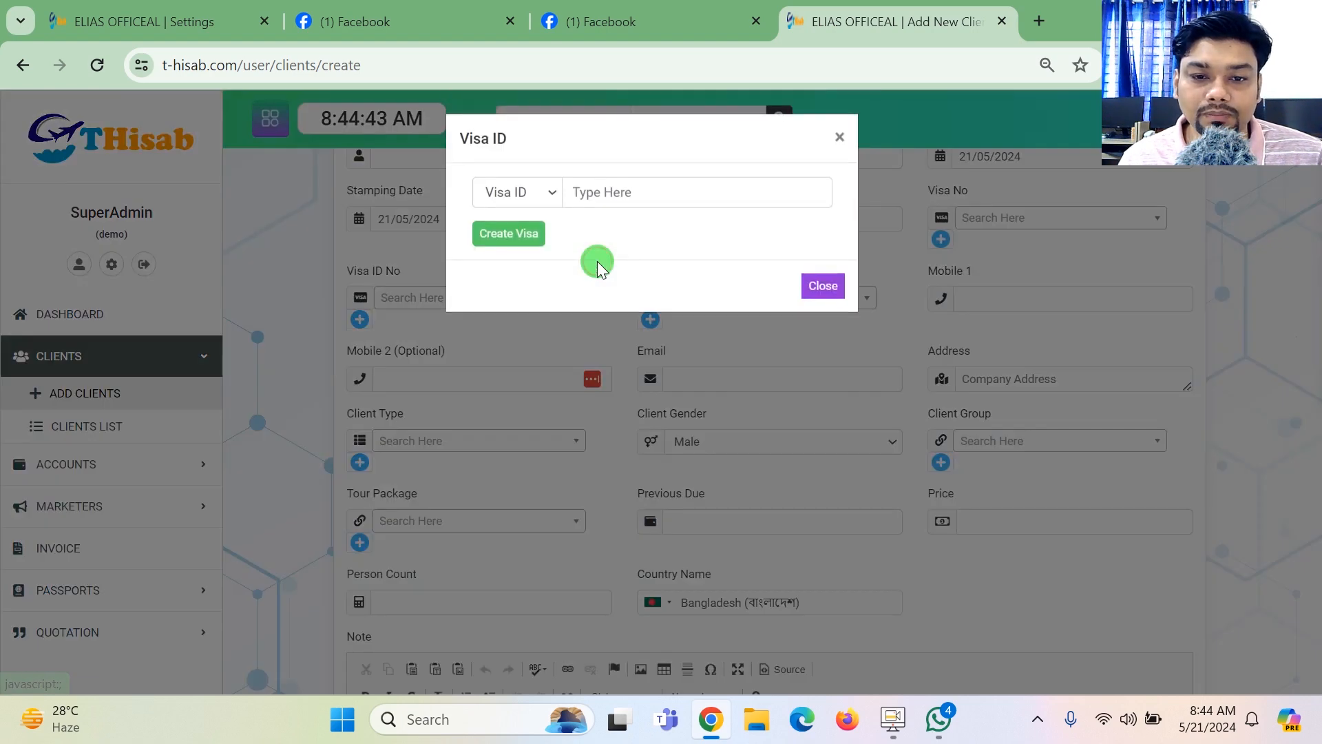
{"action": "left_click", "coordinate": [534, 192]}
{"action": "left_click", "coordinate": [644, 152]}
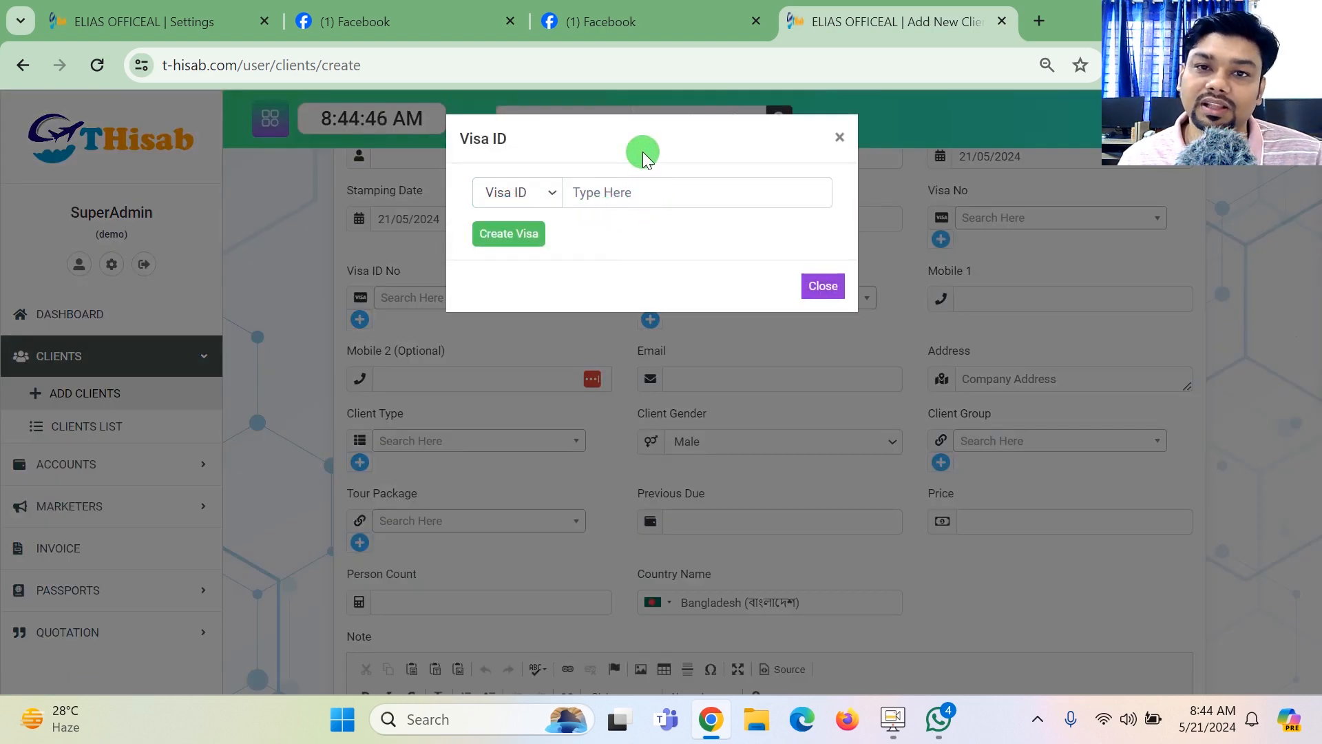
{"action": "left_click", "coordinate": [840, 137]}
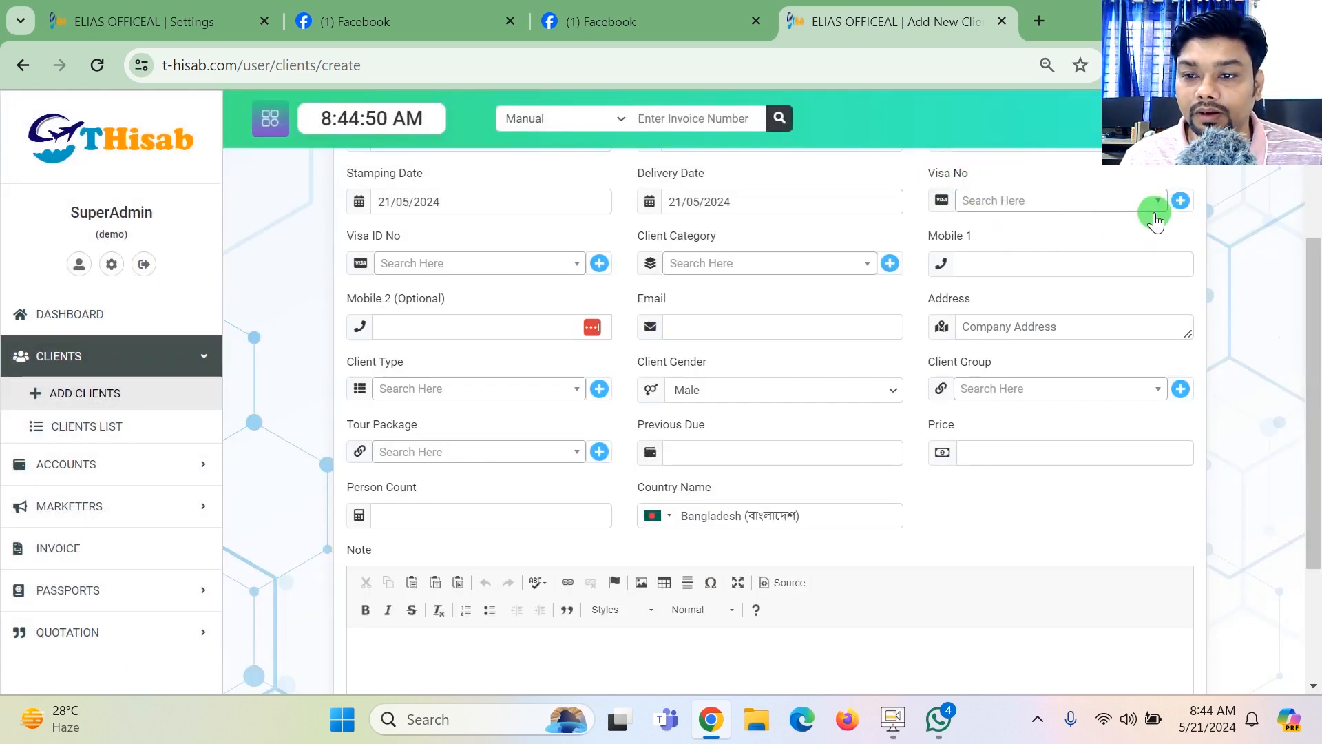
- View the Visa No choices and the dialog for creating a visa number, and close it without creating one
{"action": "left_click", "coordinate": [1123, 207]}
{"action": "left_click", "coordinate": [1038, 168]}
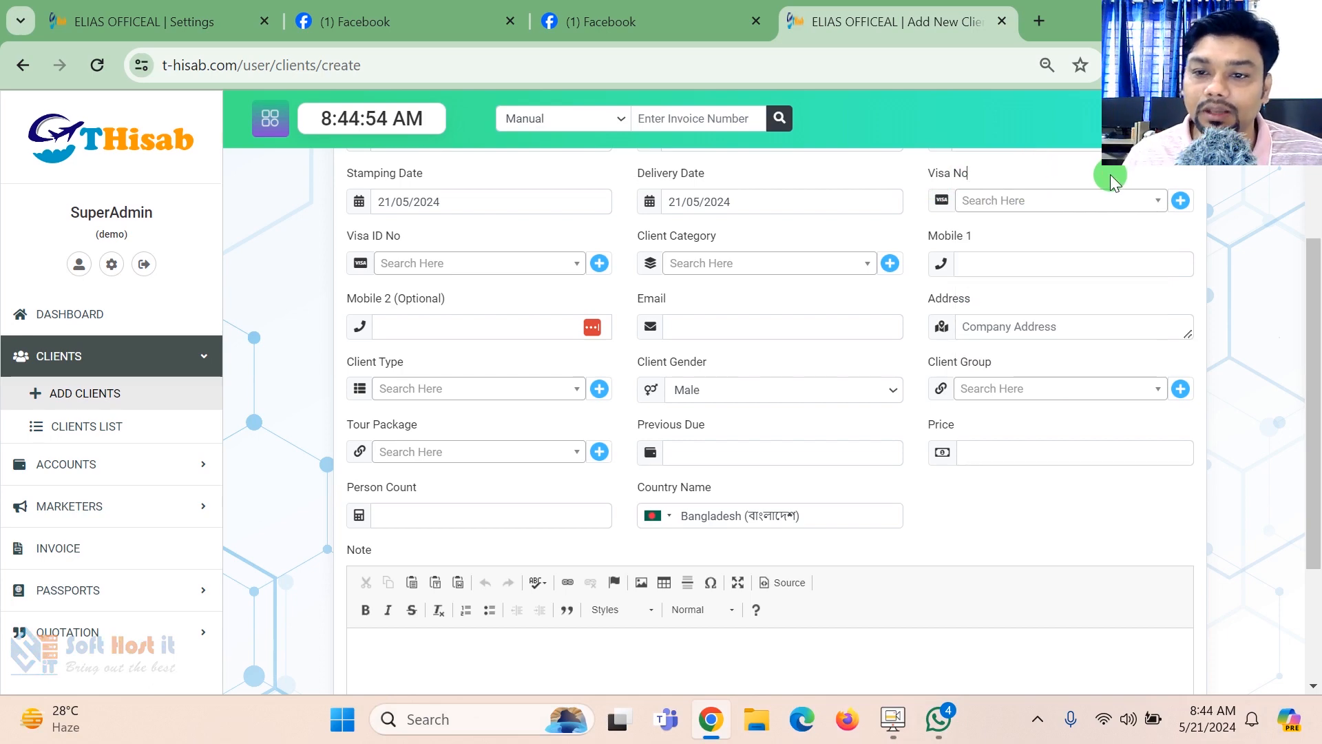
{"action": "left_click", "coordinate": [1169, 203]}
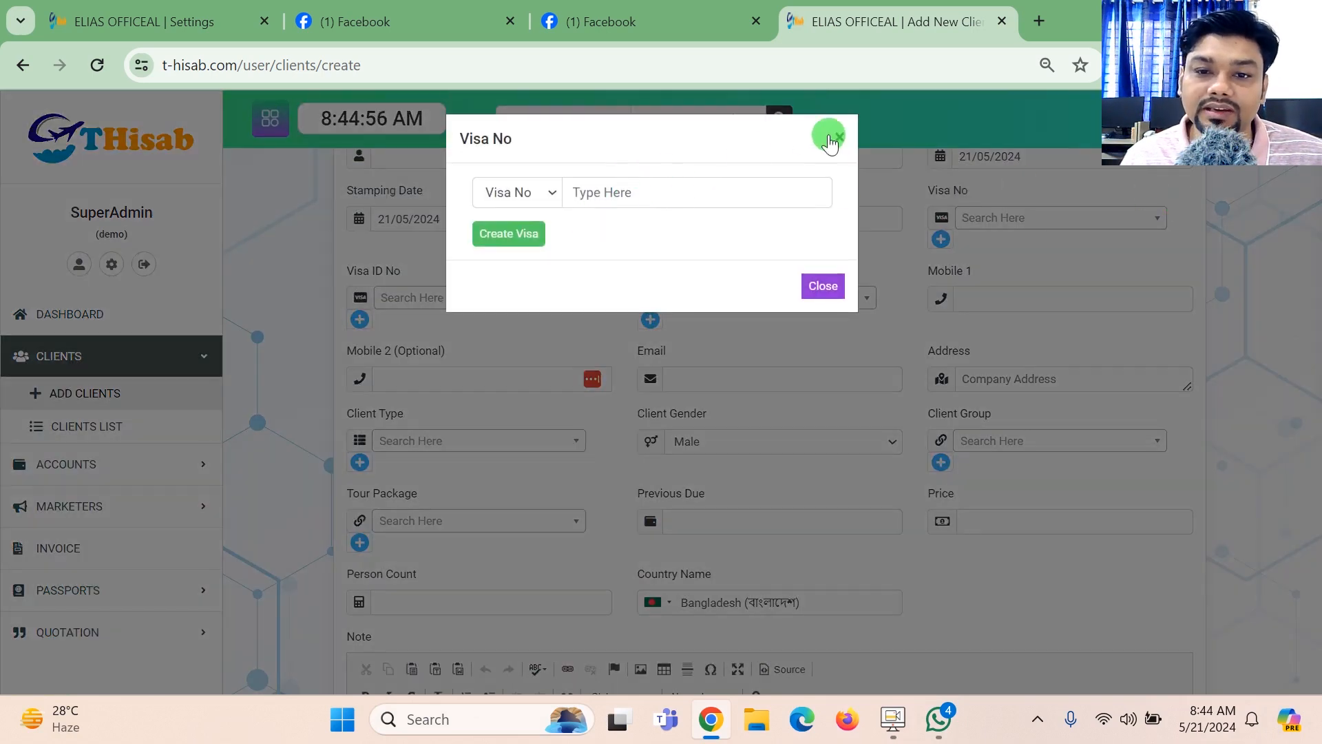
{"action": "left_click", "coordinate": [839, 142]}
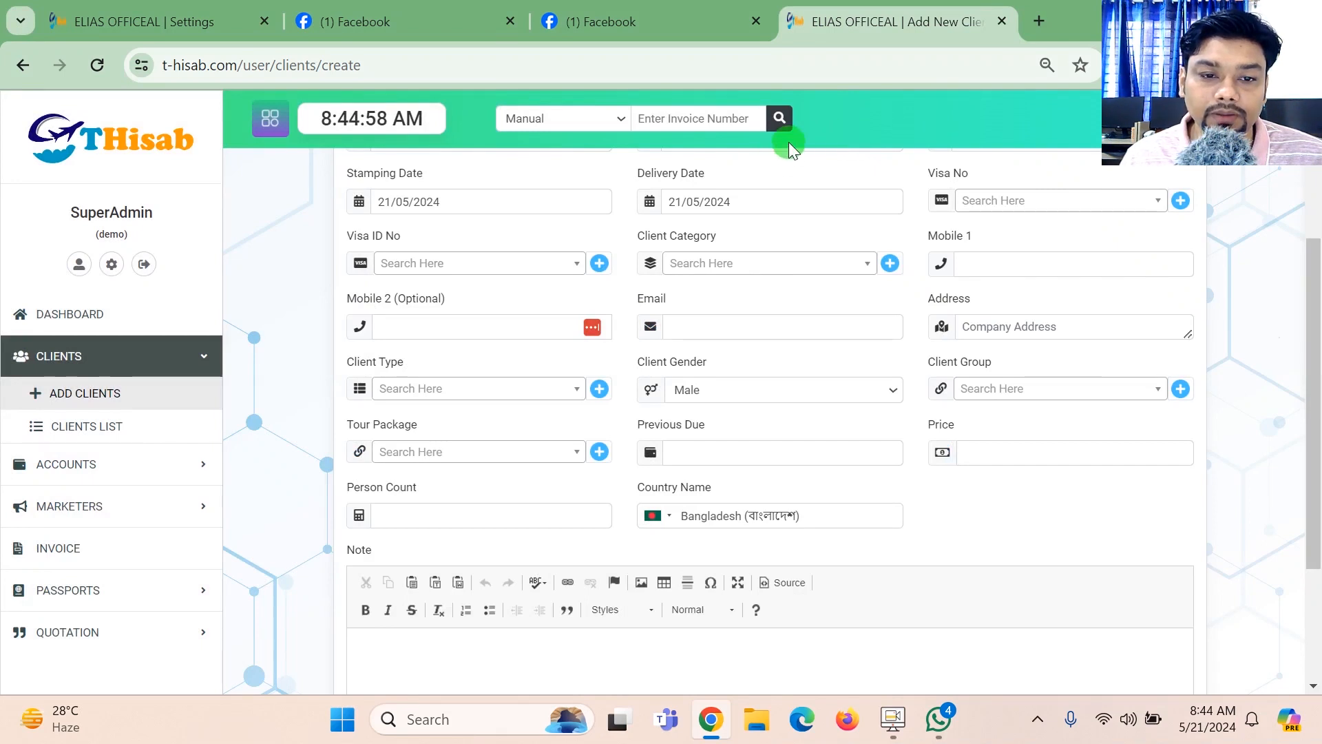
- Examine the Client Type field and the list of destinations offered for Tour Package, leaving the package unselected
{"action": "left_click_drag", "start_coordinate": [367, 363], "coordinate": [406, 369]}
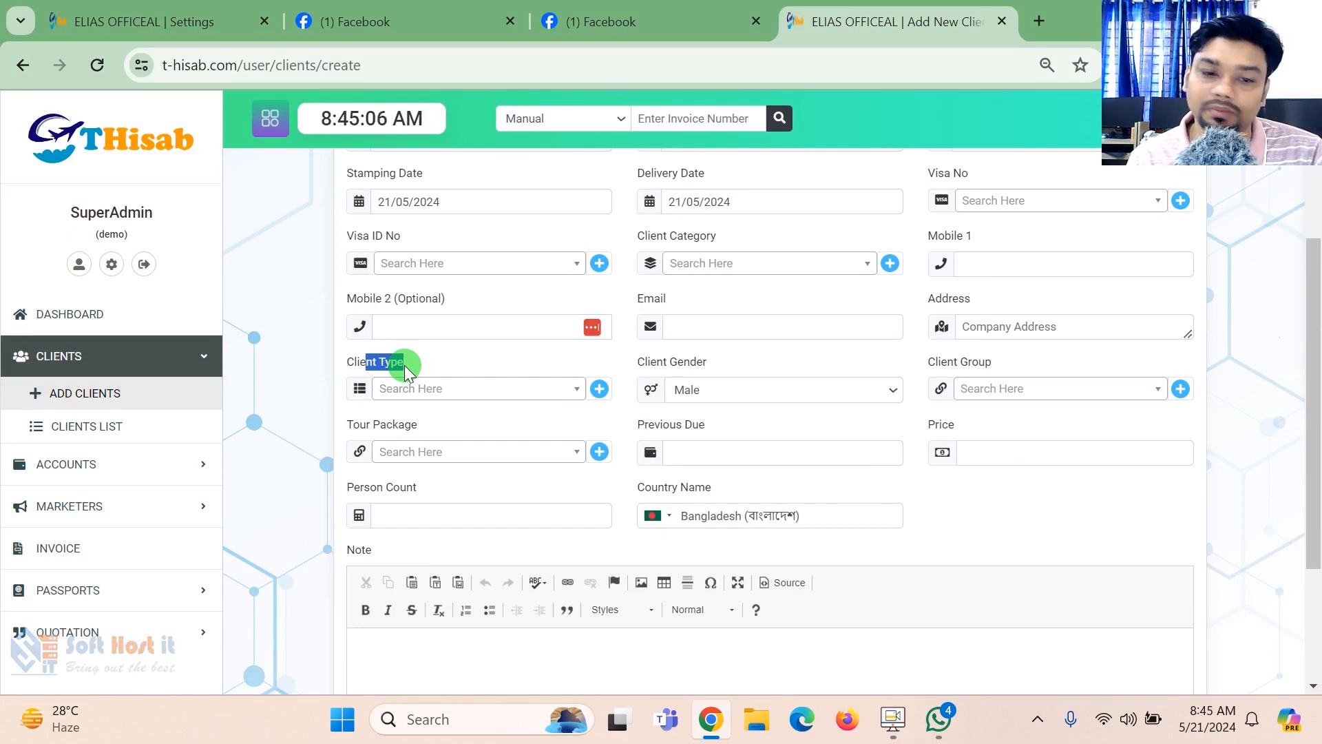
{"action": "left_click_drag", "start_coordinate": [366, 426], "coordinate": [397, 430]}
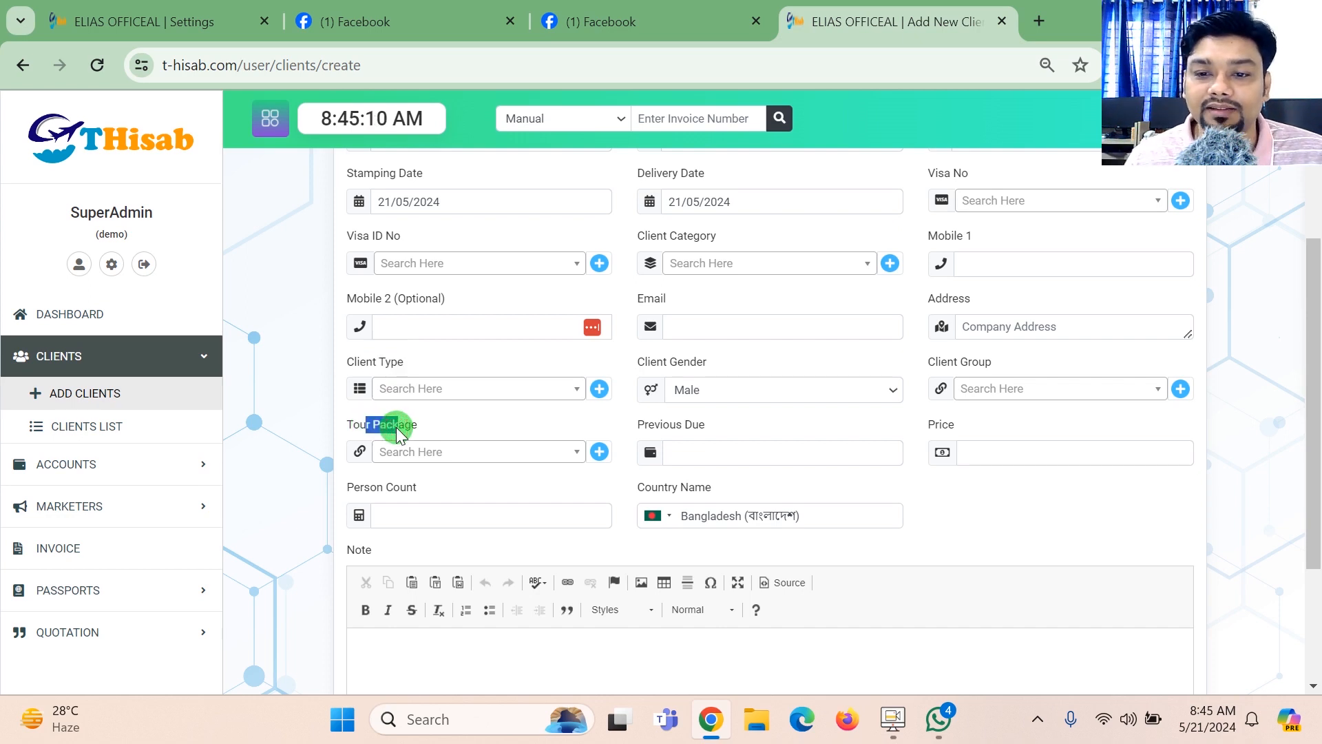
{"action": "left_click", "coordinate": [543, 449]}
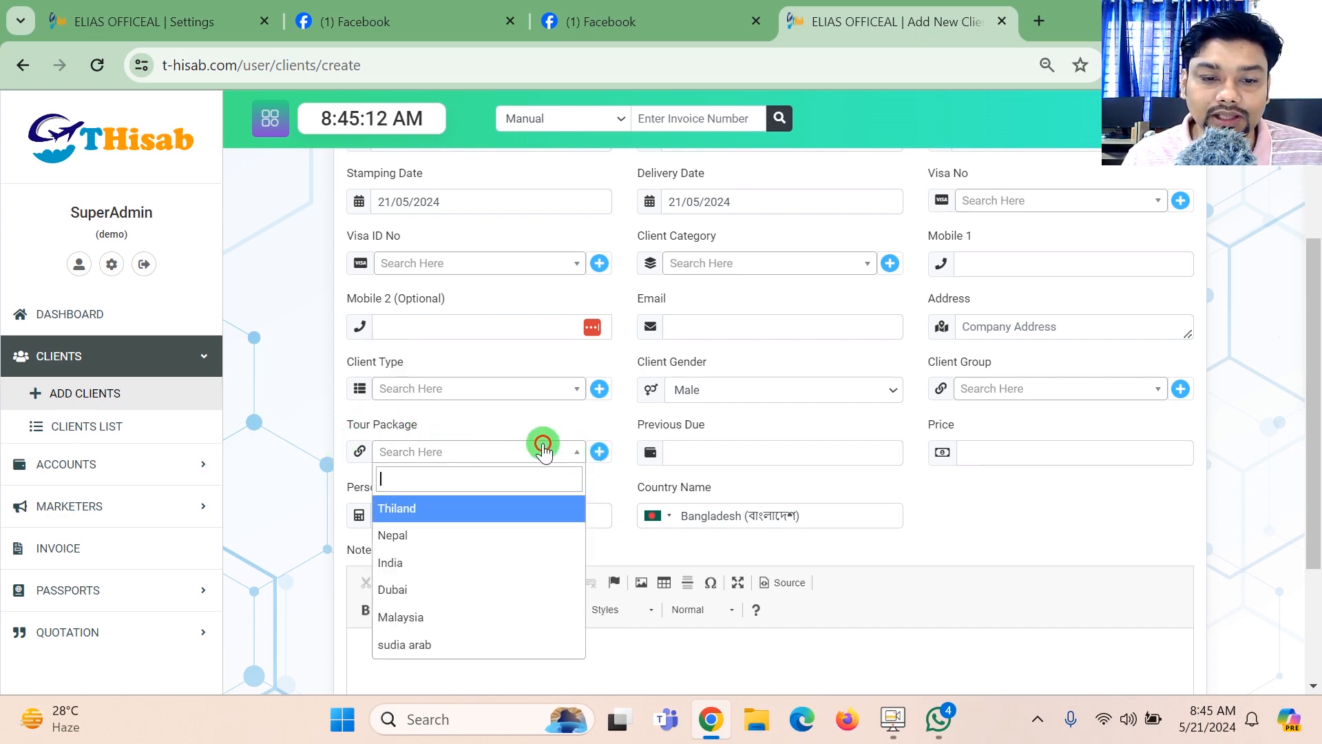
{"action": "scroll", "coordinate": [499, 606], "scroll_direction": "up", "scroll_amount": 1}
{"action": "scroll", "coordinate": [487, 644], "scroll_direction": "up", "scroll_amount": 2}
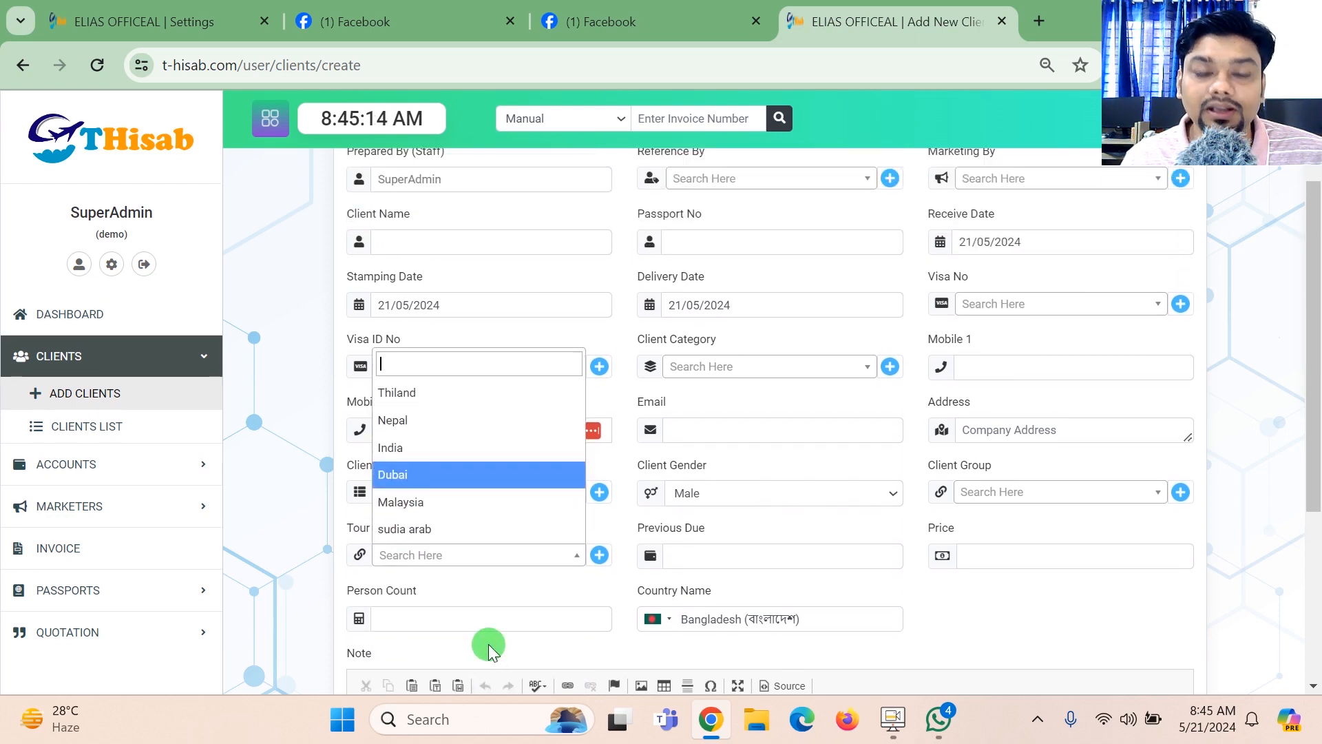
{"action": "scroll", "coordinate": [1317, 249], "scroll_direction": "down", "scroll_amount": 4}
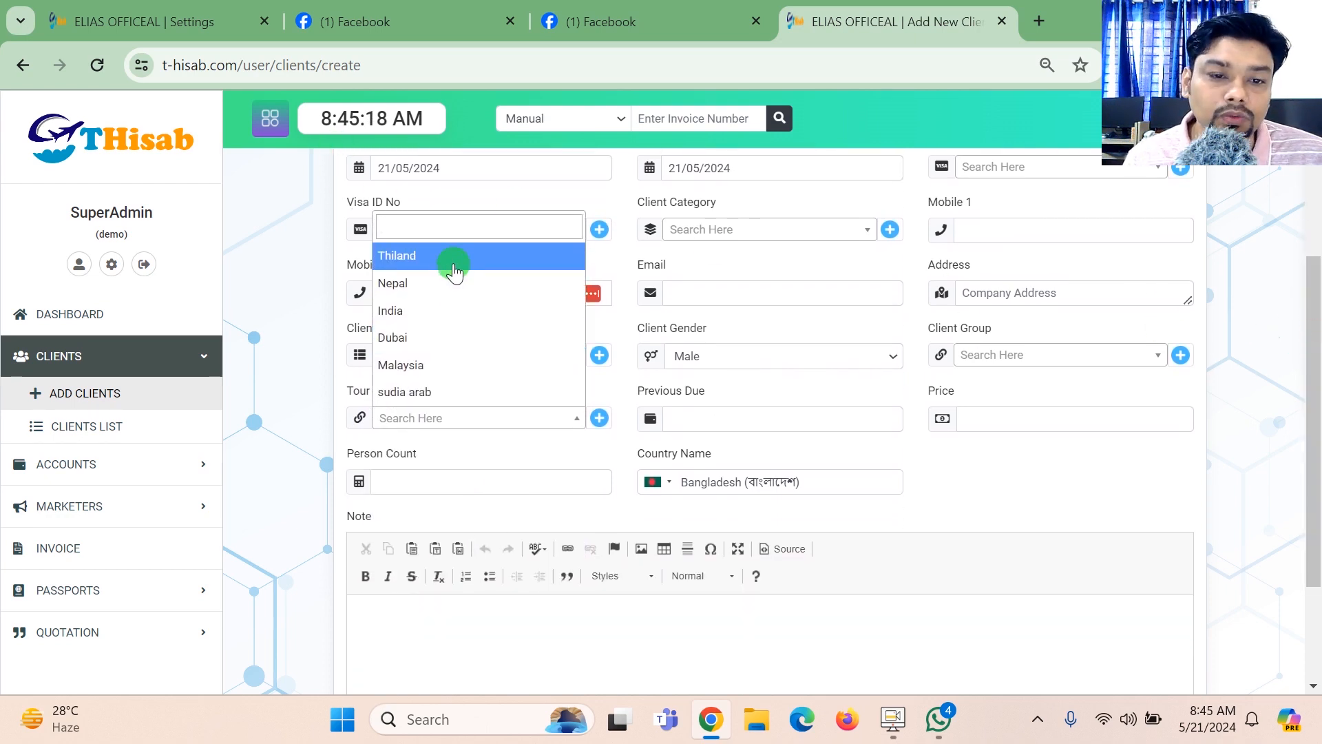
{"action": "left_click", "coordinate": [535, 208]}
- View the dialog for adding a tour package, and close it without adding one
{"action": "left_click", "coordinate": [605, 236]}
{"action": "left_click", "coordinate": [817, 282]}
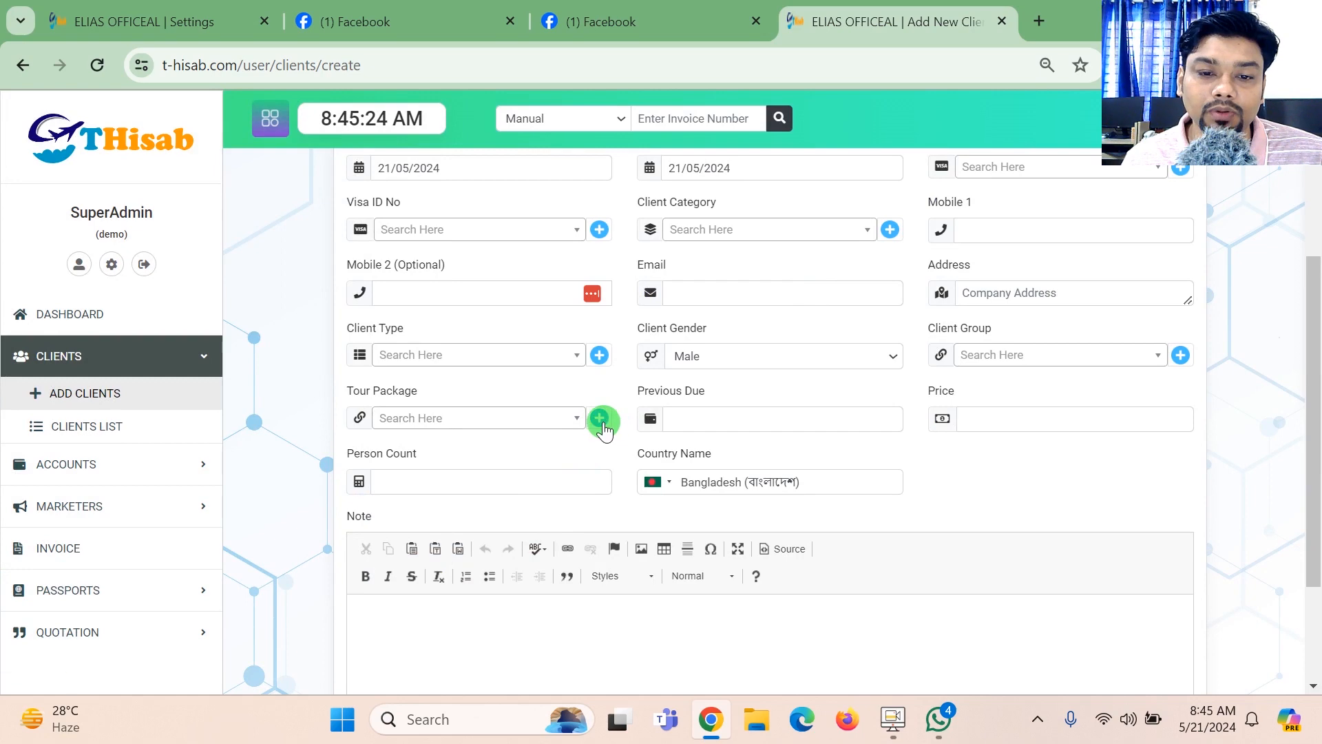
{"action": "left_click", "coordinate": [604, 420]}
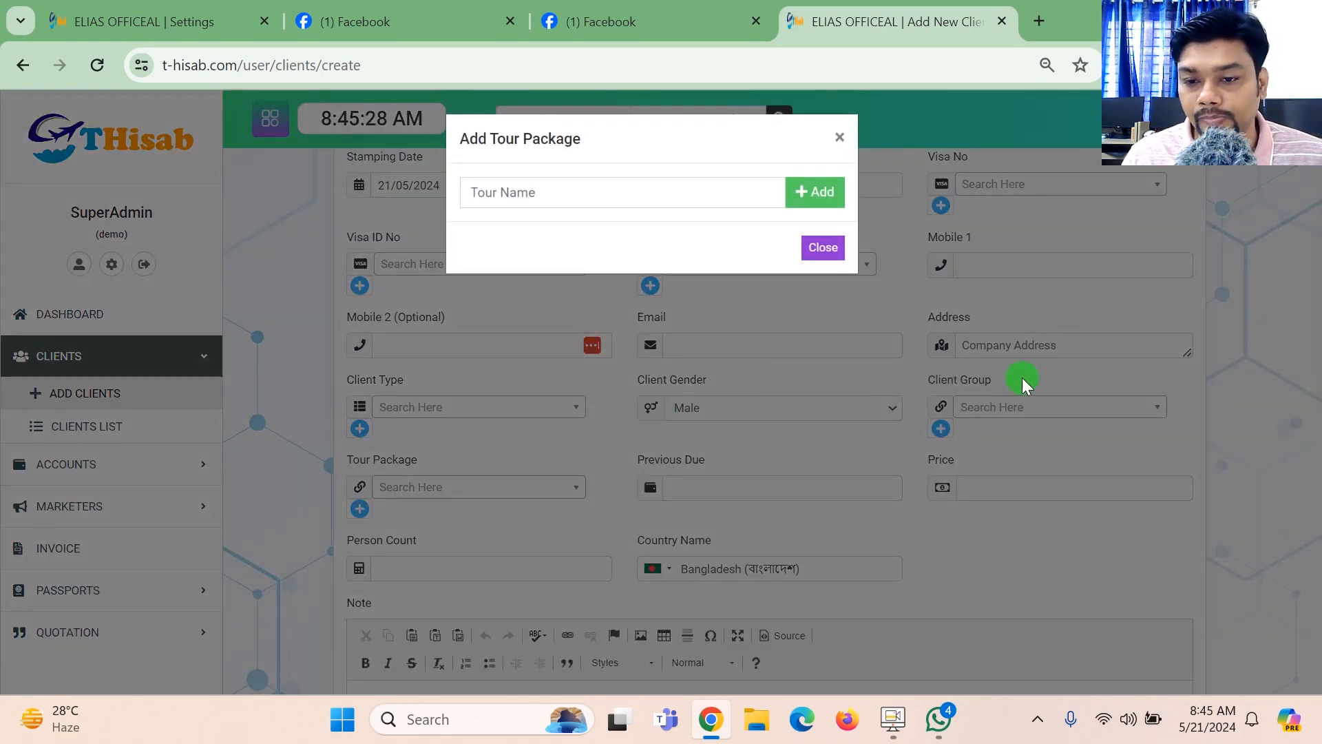
{"action": "left_click", "coordinate": [1251, 390]}
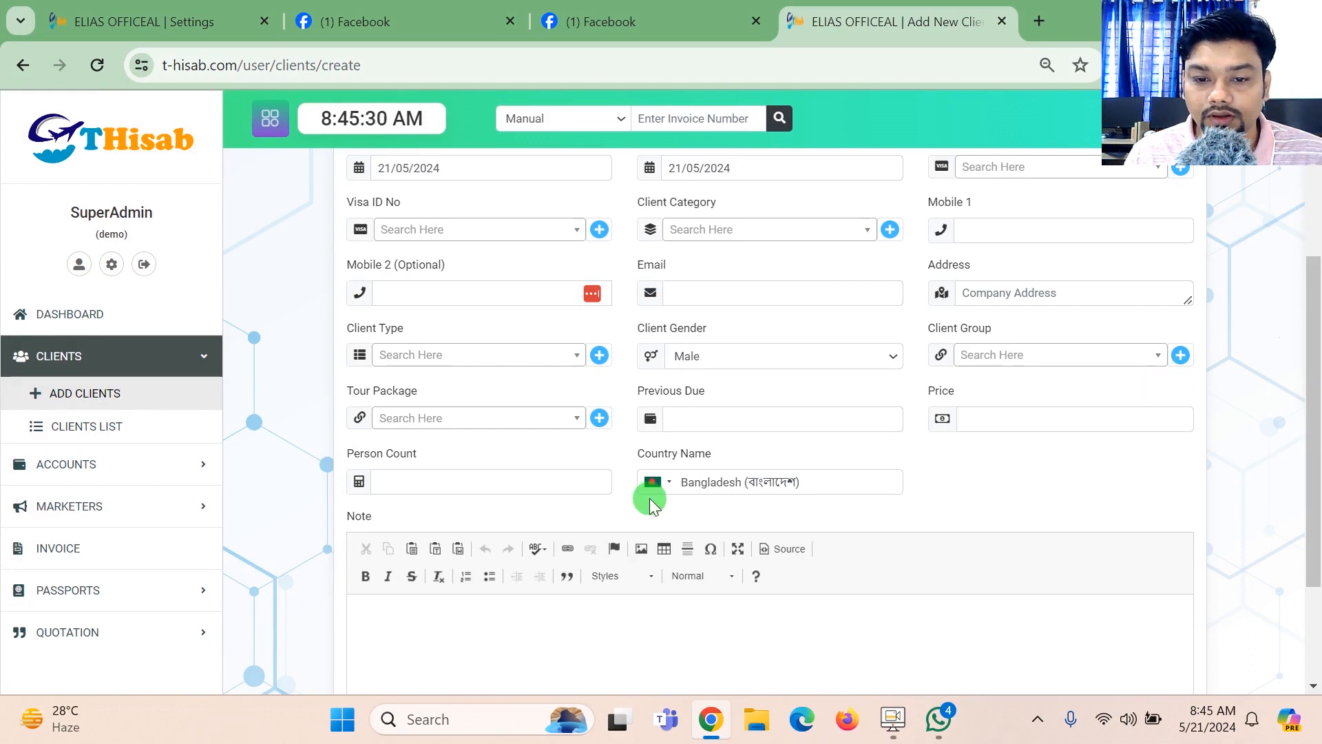
- Examine the Previous Due, Price, Person Count and Note fields at the end of the new-client form
{"action": "left_click", "coordinate": [706, 416]}
{"action": "left_click_drag", "start_coordinate": [1307, 351], "coordinate": [1316, 441]}
{"action": "left_click", "coordinate": [1041, 338]}
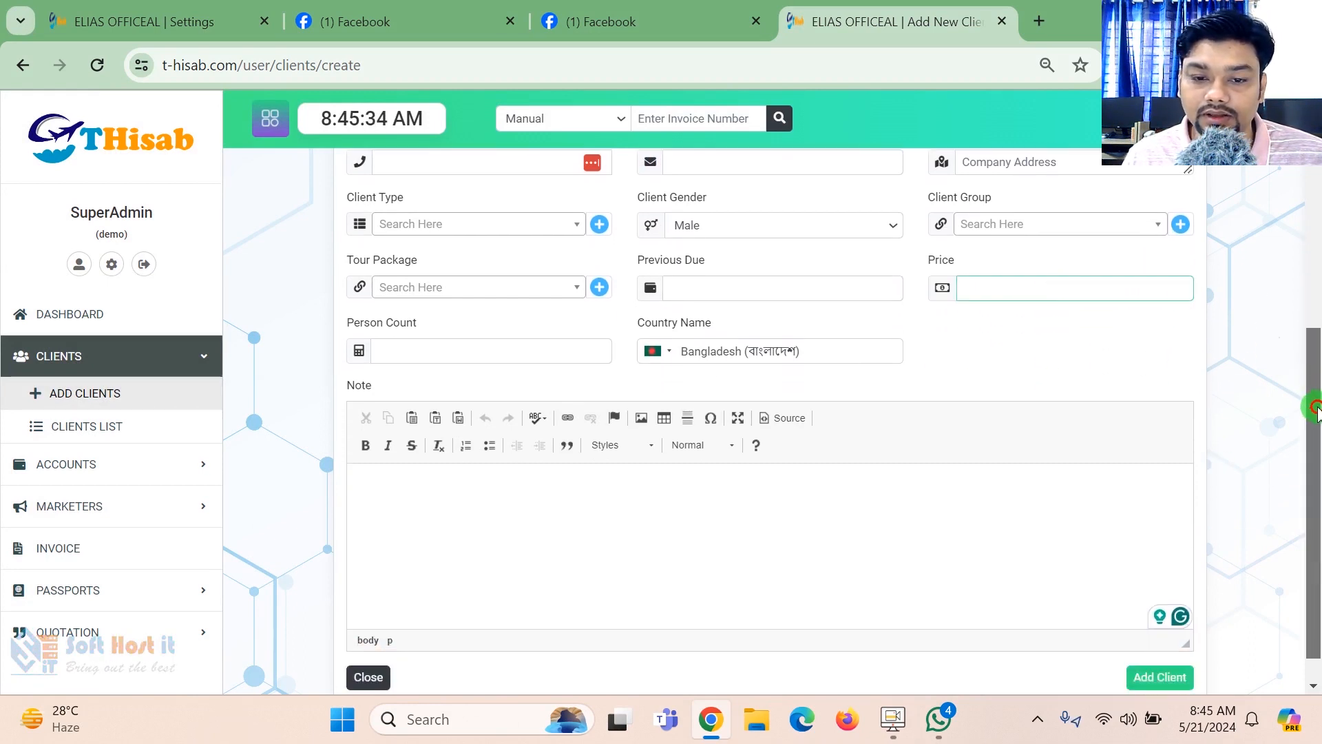
{"action": "left_click", "coordinate": [402, 316]}
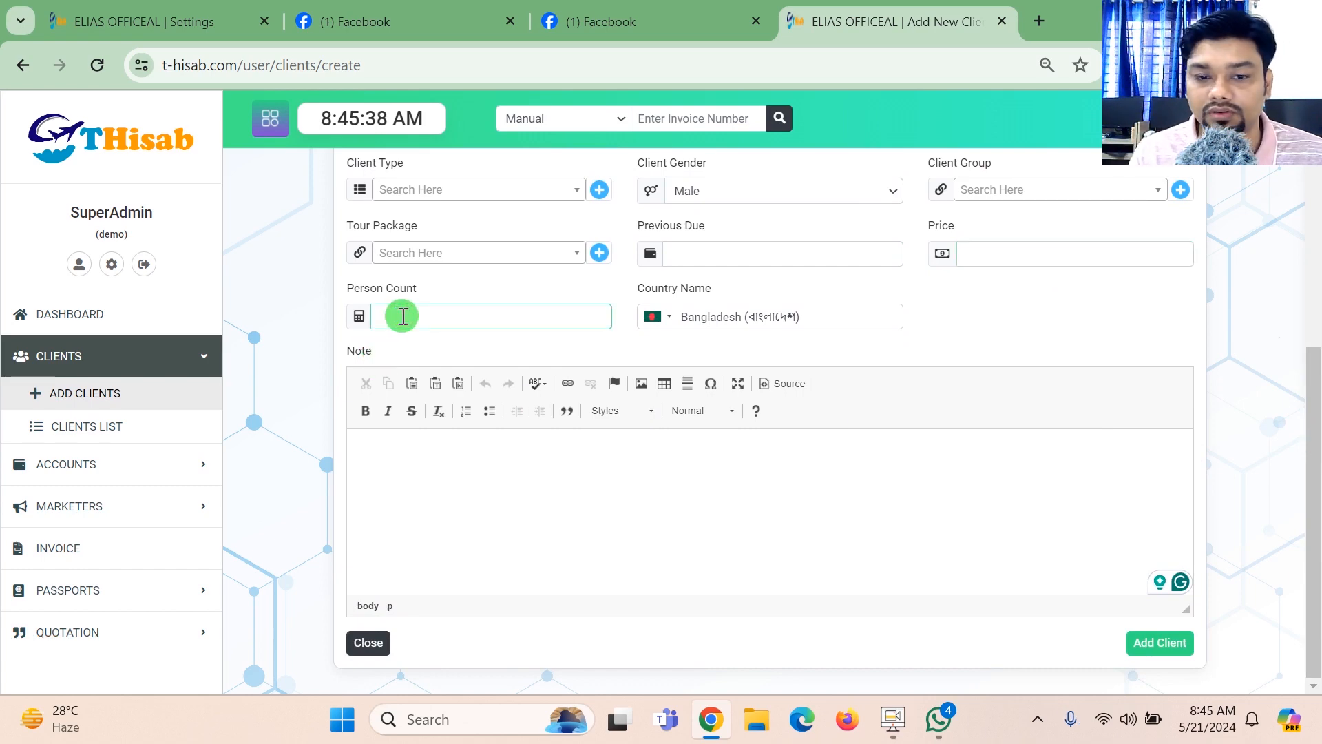
{"action": "left_click", "coordinate": [422, 477]}
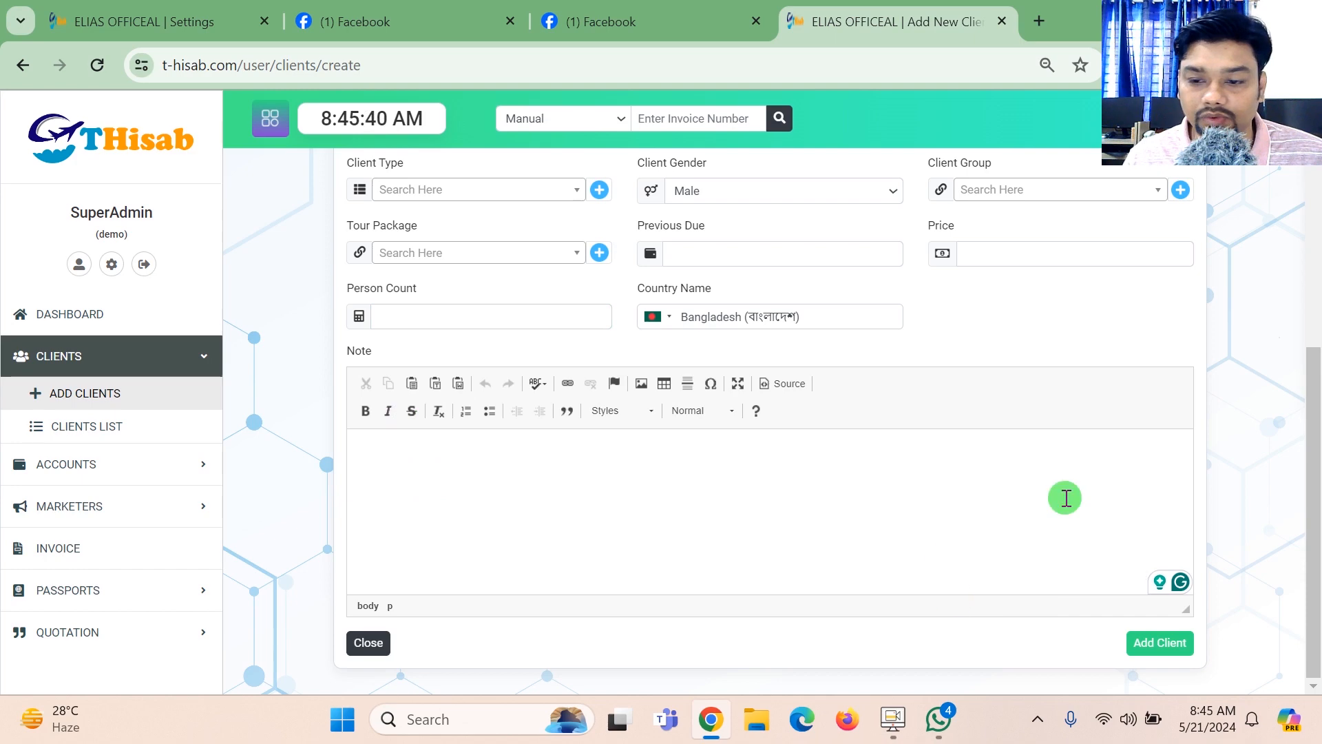
{"action": "mouse_move", "coordinate": [1319, 463]}
{"action": "left_mouse_down"}
{"action": "mouse_move", "coordinate": [1319, 372]}
{"action": "mouse_move", "coordinate": [1319, 469]}
{"action": "left_mouse_up"}
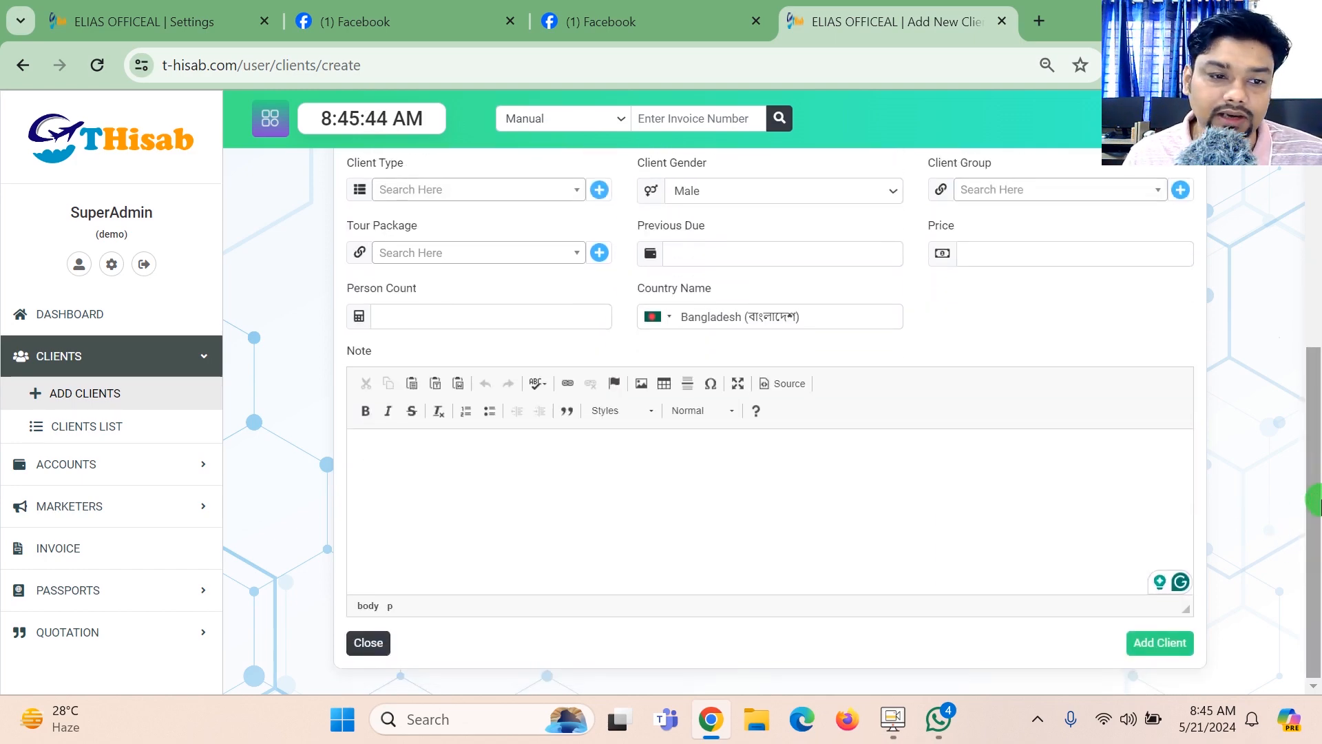
- Open the client list and view its sort order choices, leaving the order on ascending
{"action": "left_click", "coordinate": [136, 428]}
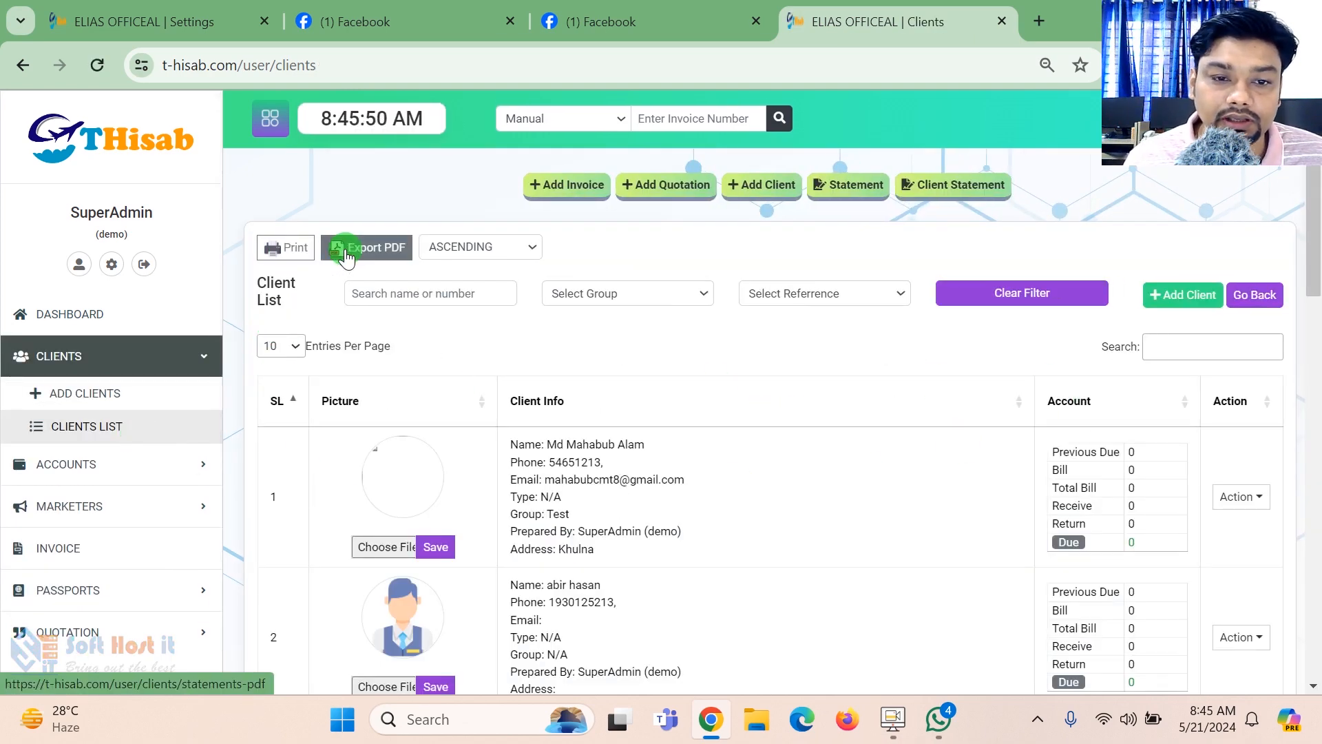
{"action": "left_click", "coordinate": [521, 247]}
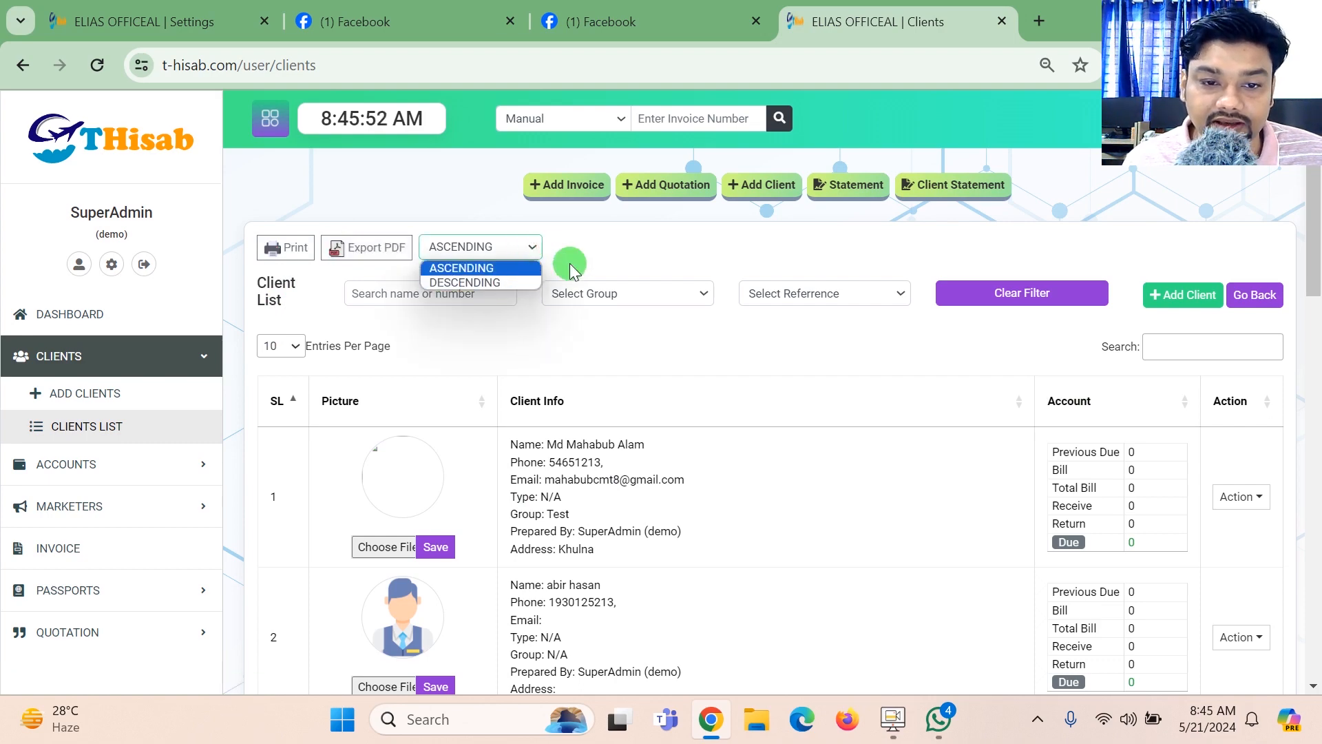
{"action": "left_click", "coordinate": [619, 252]}
- Upload Babsayee Youtube thumnail.jpg as the picture of the first client in the list and save it
{"action": "left_click_drag", "start_coordinate": [1317, 193], "coordinate": [1318, 256]}
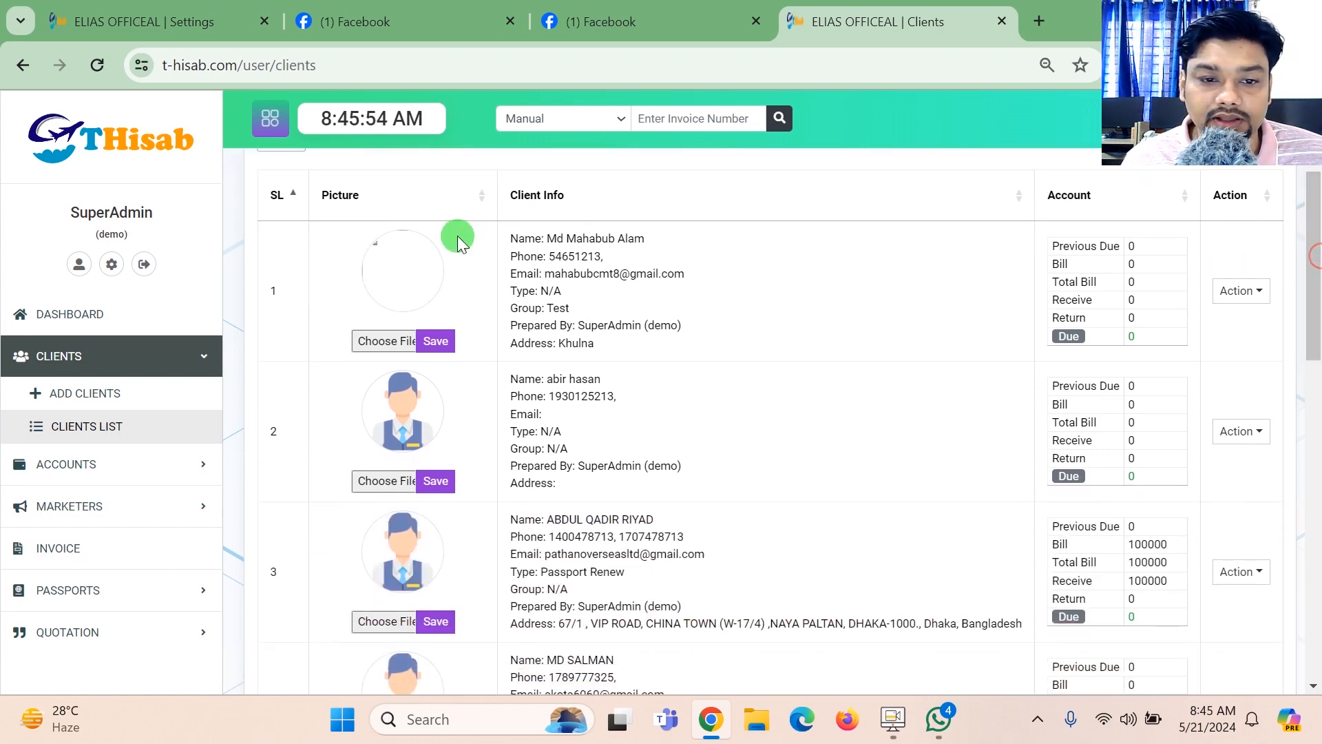
{"action": "left_click", "coordinate": [388, 339]}
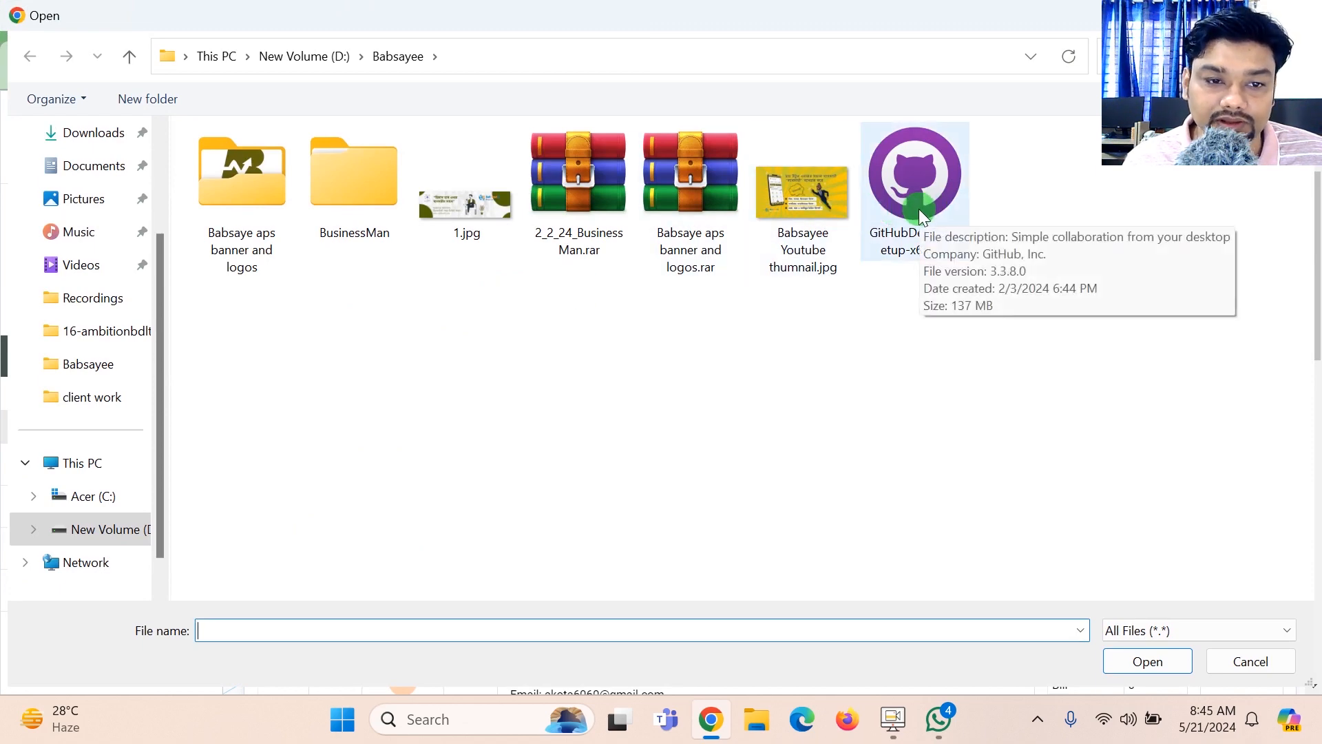
{"action": "left_click", "coordinate": [799, 213]}
{"action": "left_click", "coordinate": [1149, 661]}
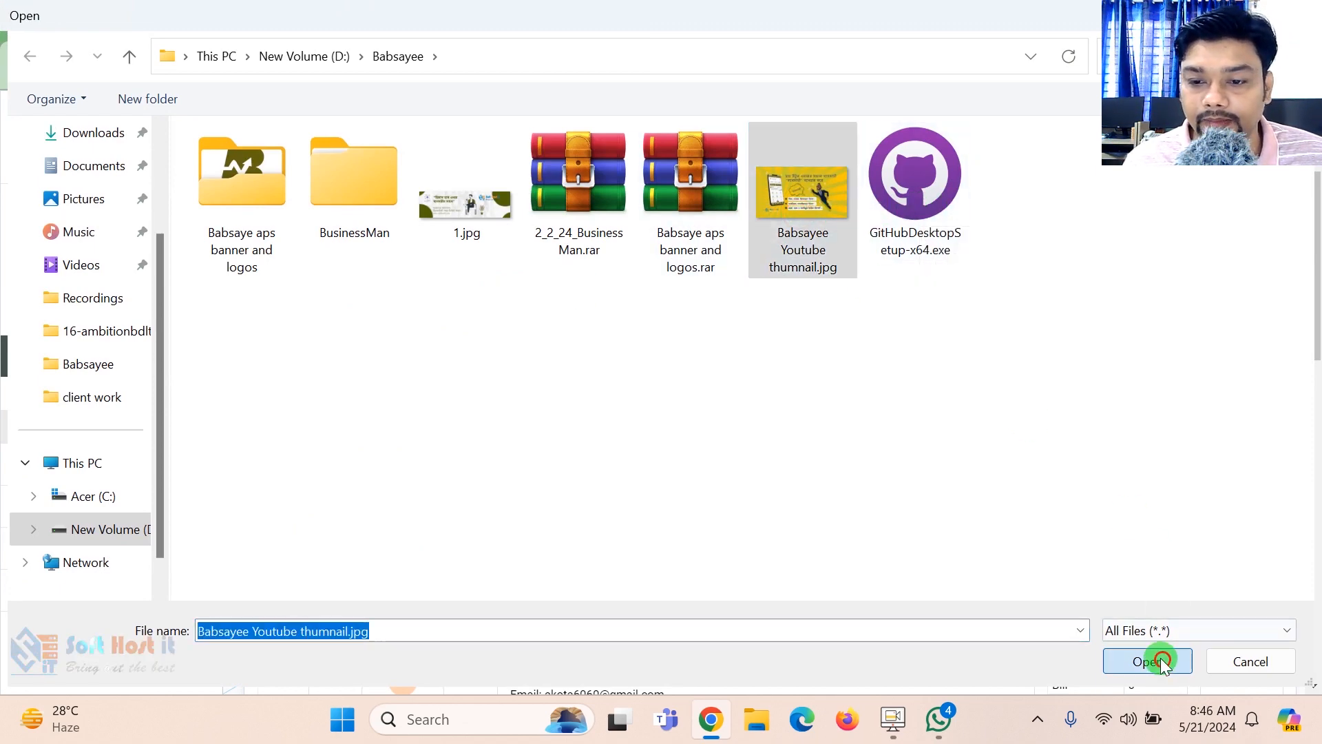
{"action": "left_click", "coordinate": [436, 341]}
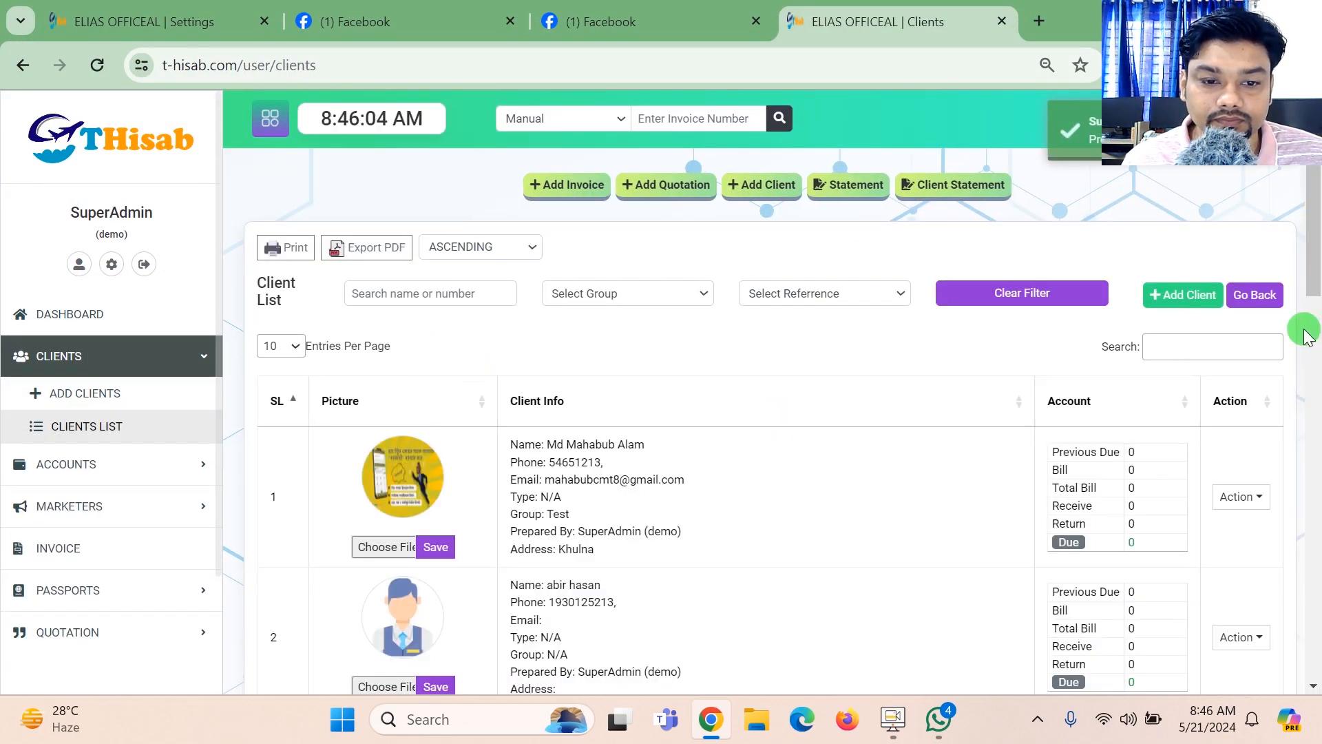
- View the first client's uploaded picture at full size and close the preview
{"action": "scroll", "coordinate": [407, 292], "scroll_direction": "down", "scroll_amount": 2}
{"action": "left_click", "coordinate": [390, 292]}
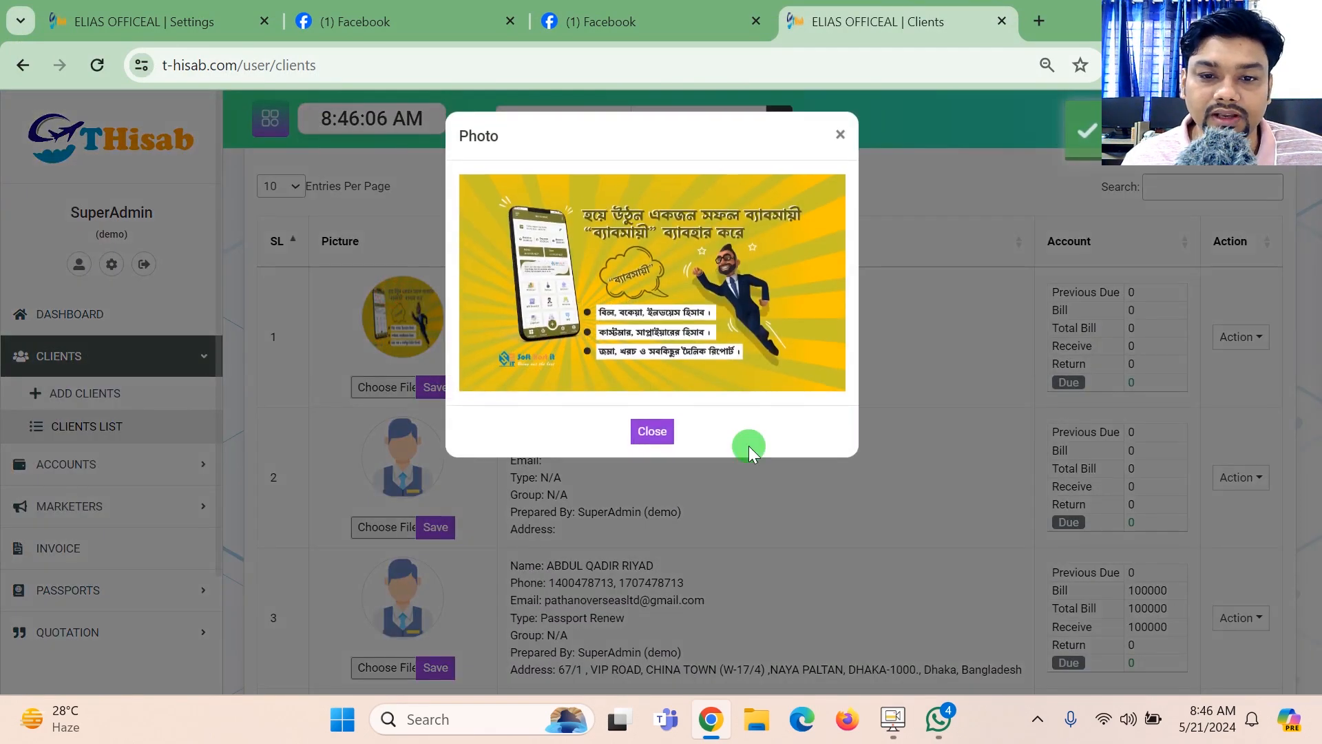
{"action": "left_click", "coordinate": [959, 350]}
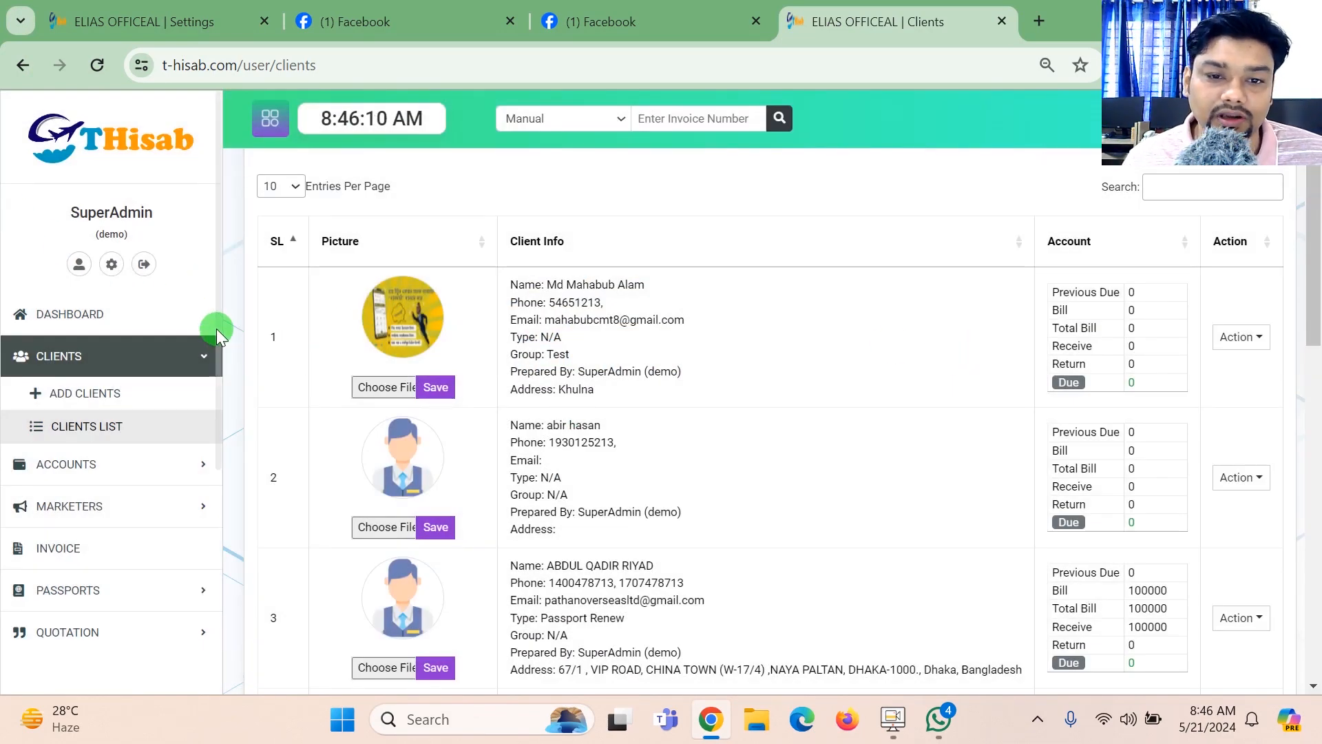
- Examine the first client's contact information and the bill, receive, return and due figures in the Account column
{"action": "left_click_drag", "start_coordinate": [586, 285], "coordinate": [623, 323]}
{"action": "left_click_drag", "start_coordinate": [637, 407], "coordinate": [524, 303]}
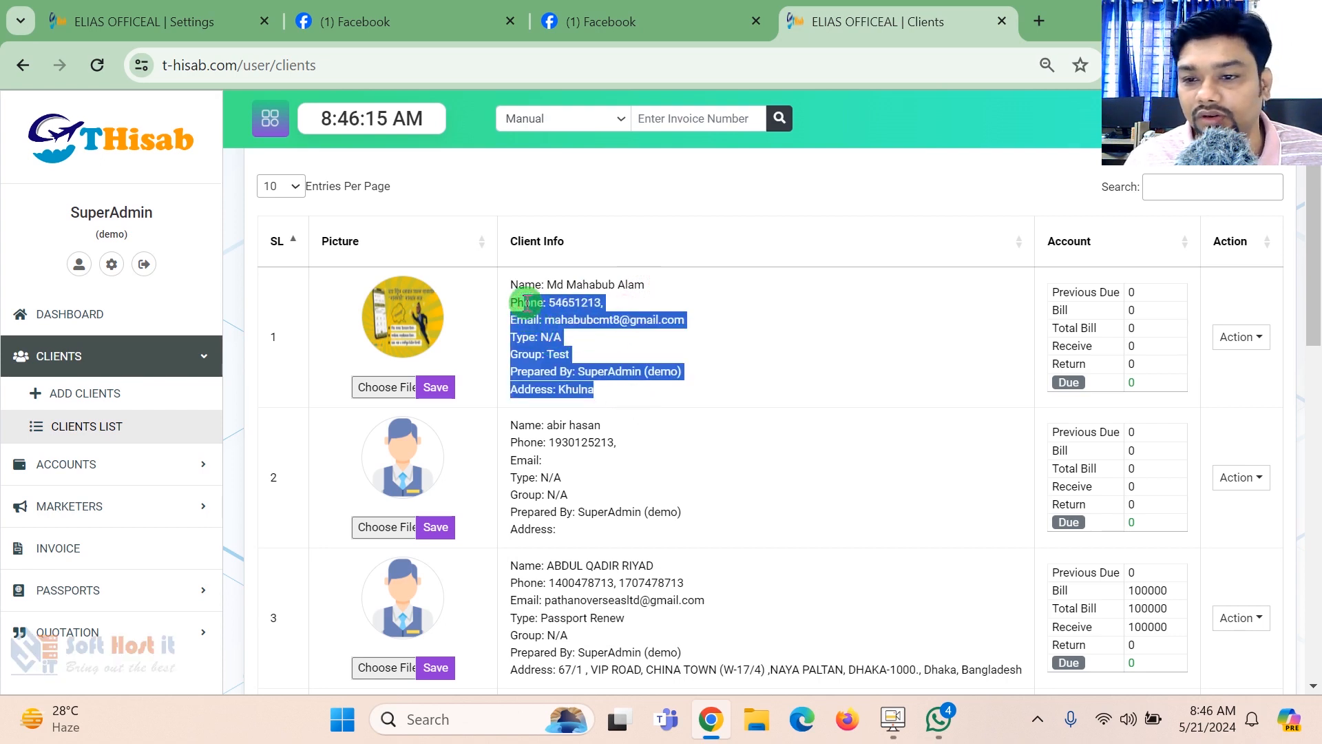
{"action": "left_click", "coordinate": [1145, 310]}
{"action": "left_click", "coordinate": [1125, 328]}
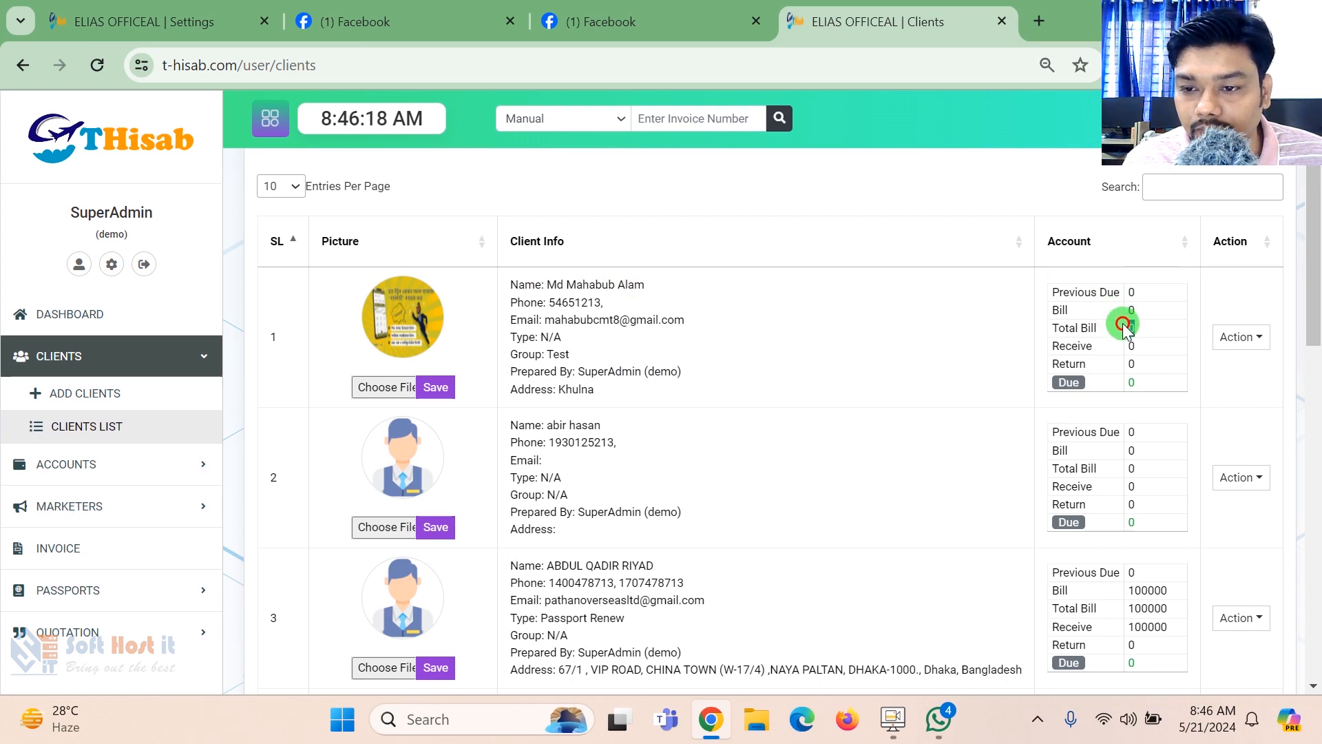
{"action": "left_click_drag", "start_coordinate": [1140, 343], "coordinate": [1113, 380]}
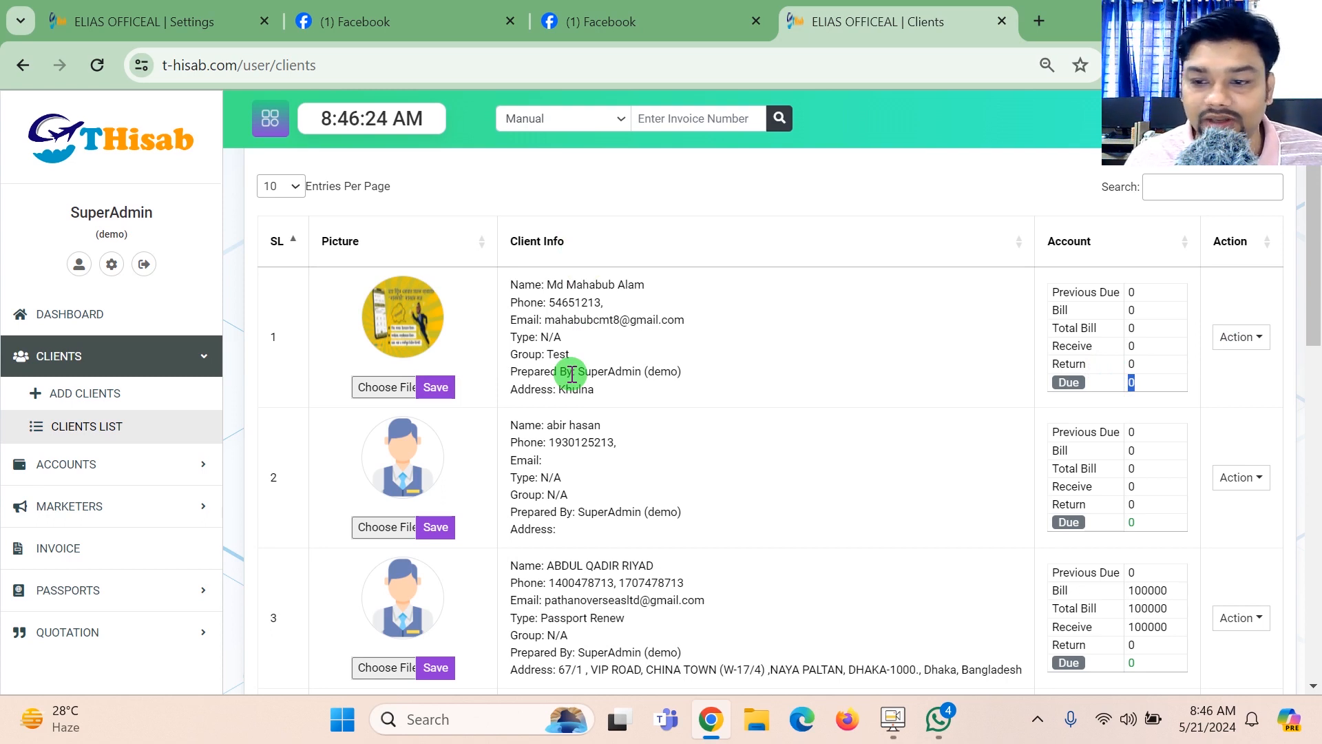
- View the actions available for the first client and open that client's details page
{"action": "left_click", "coordinate": [1230, 347]}
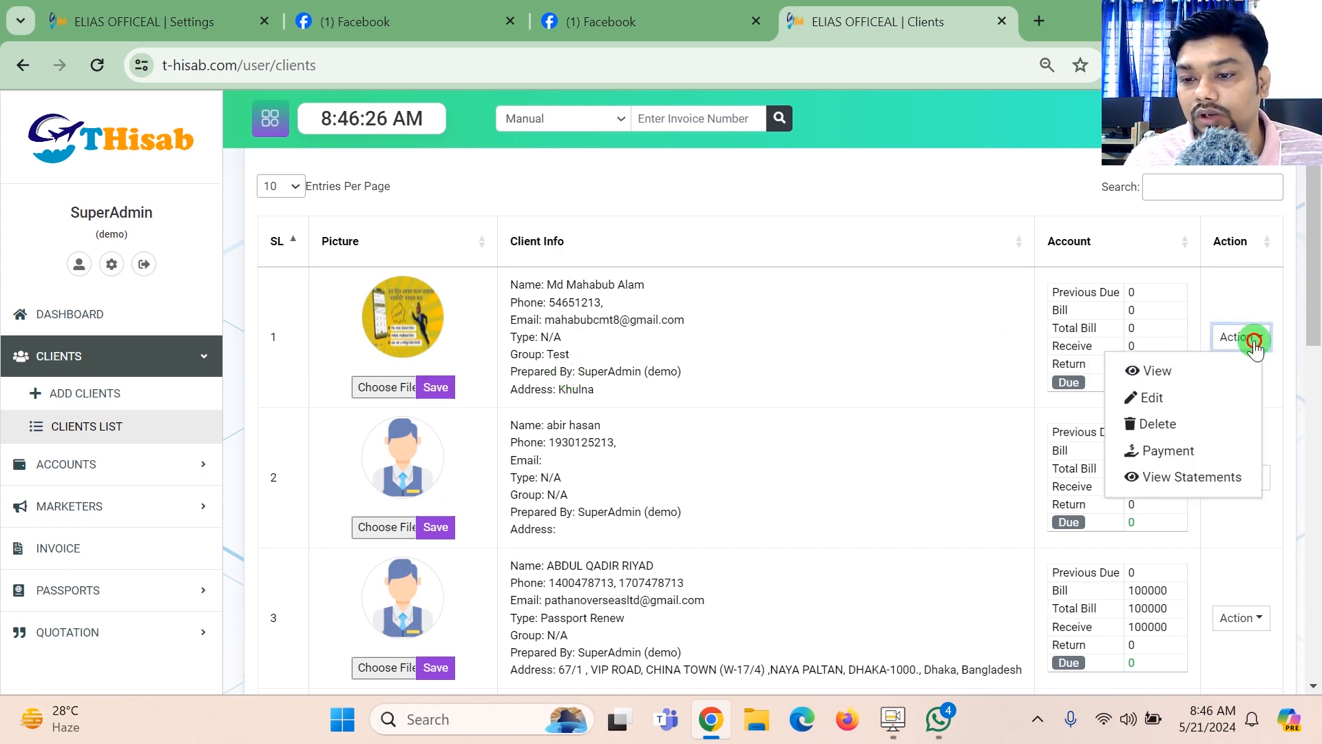
{"action": "left_click", "coordinate": [1243, 339]}
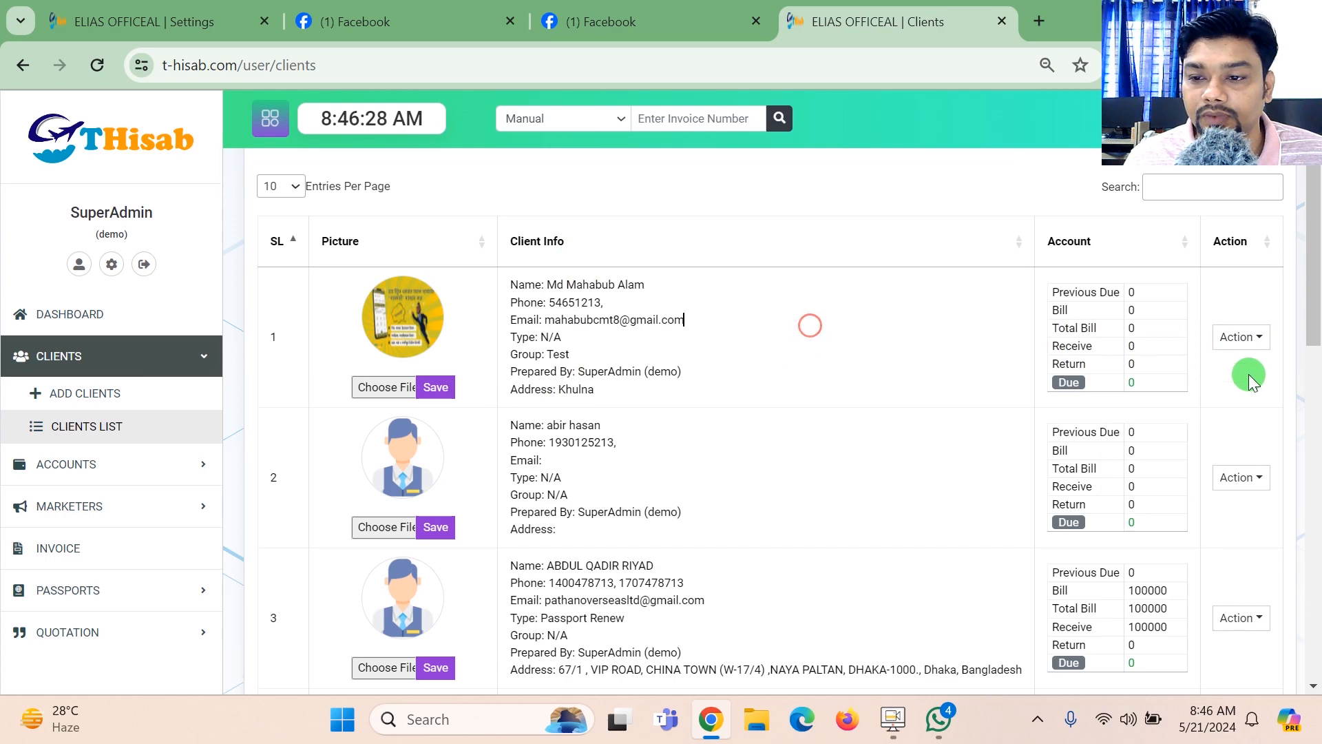
{"action": "left_click", "coordinate": [1254, 335]}
{"action": "left_click", "coordinate": [1180, 375]}
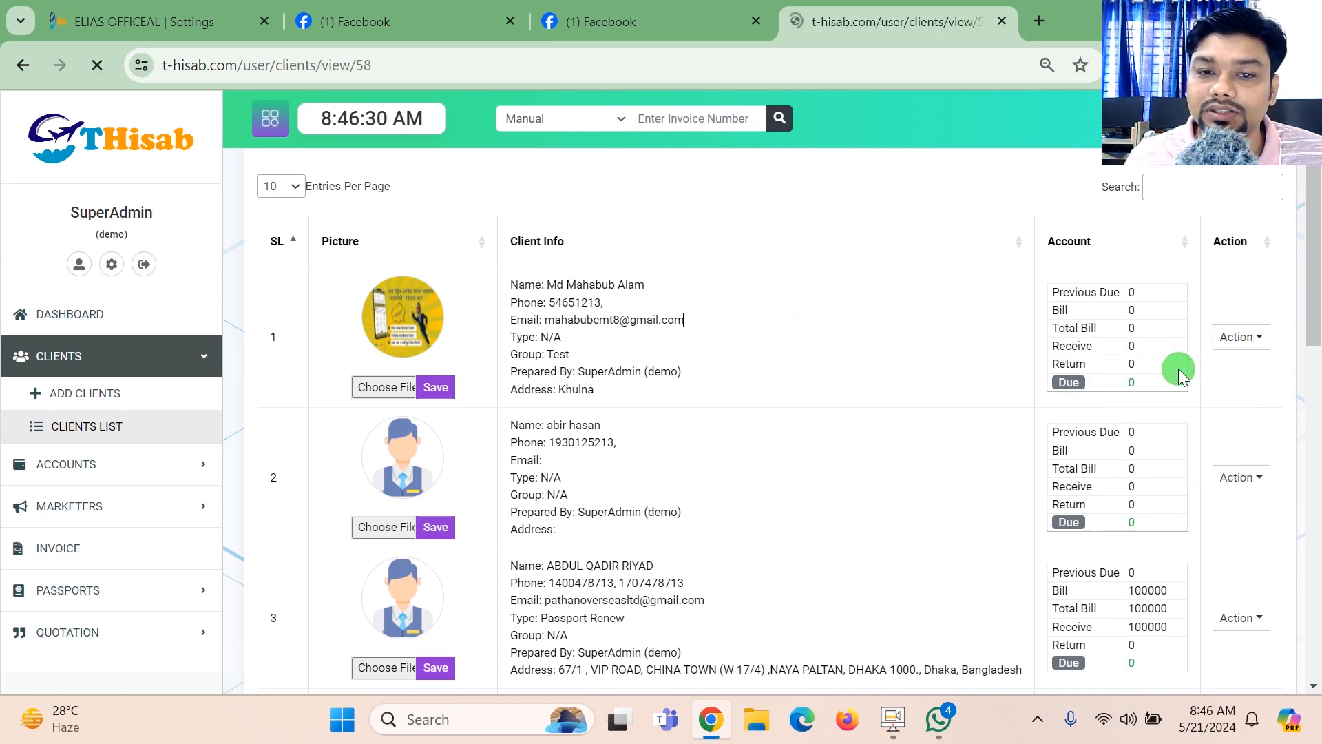
{"action": "left_click_drag", "start_coordinate": [1313, 279], "coordinate": [1302, 241]}
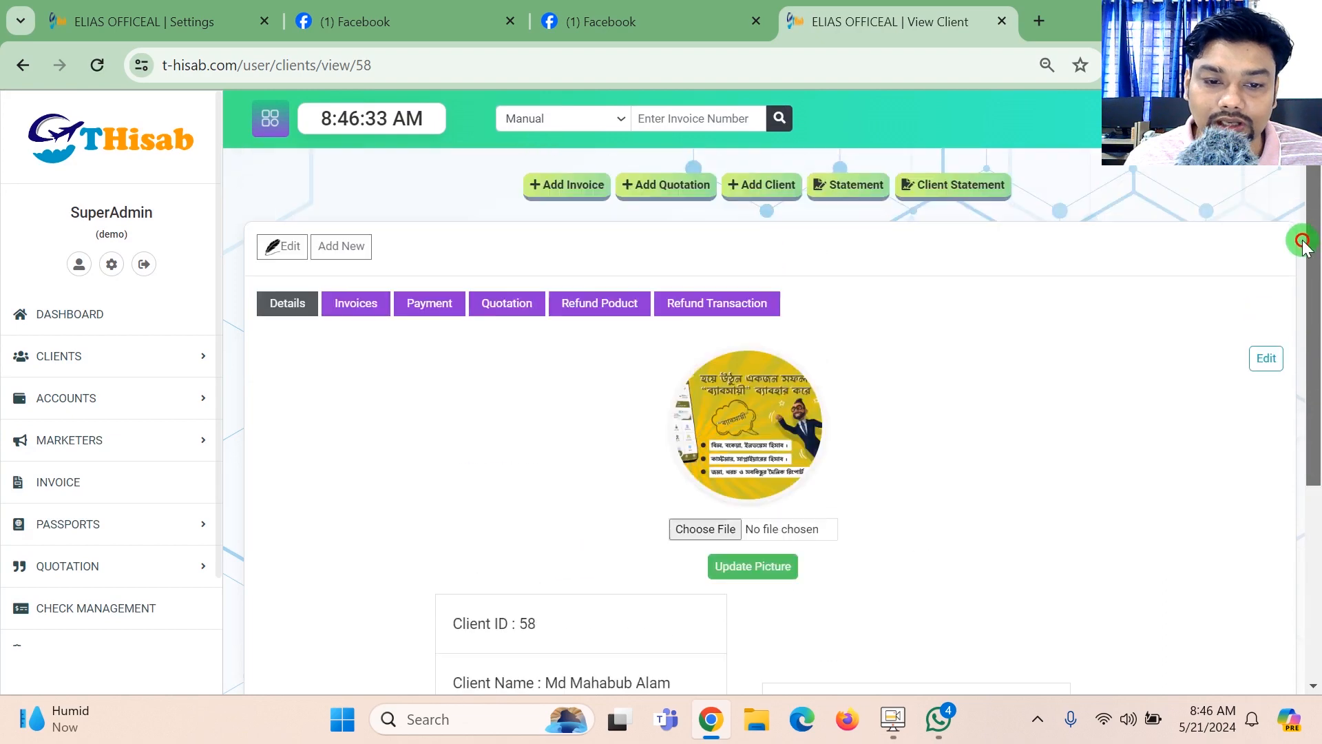
- Look through the client's invoices, payments, quotations, refund product and refund transaction sections, and return to the details
{"action": "left_click", "coordinate": [374, 295]}
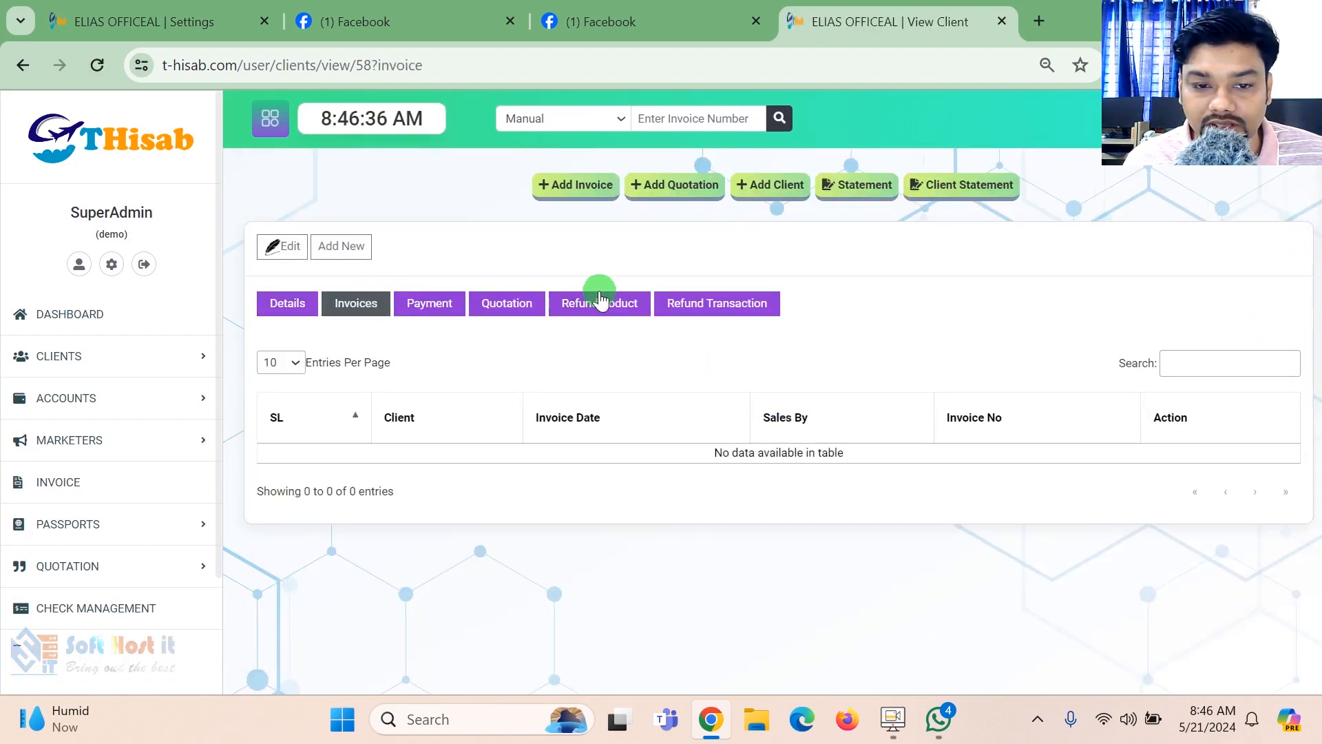
{"action": "left_click", "coordinate": [422, 311]}
{"action": "left_click", "coordinate": [542, 315]}
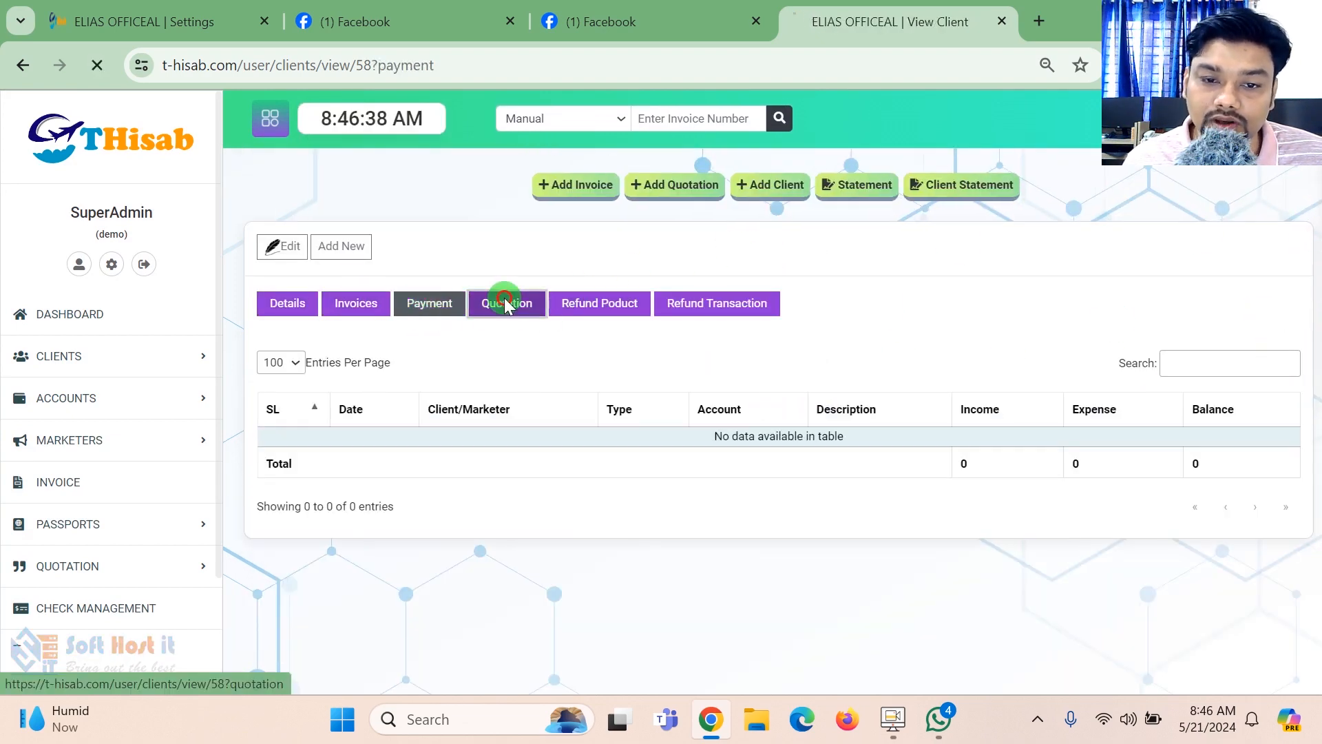
{"action": "left_click", "coordinate": [605, 314]}
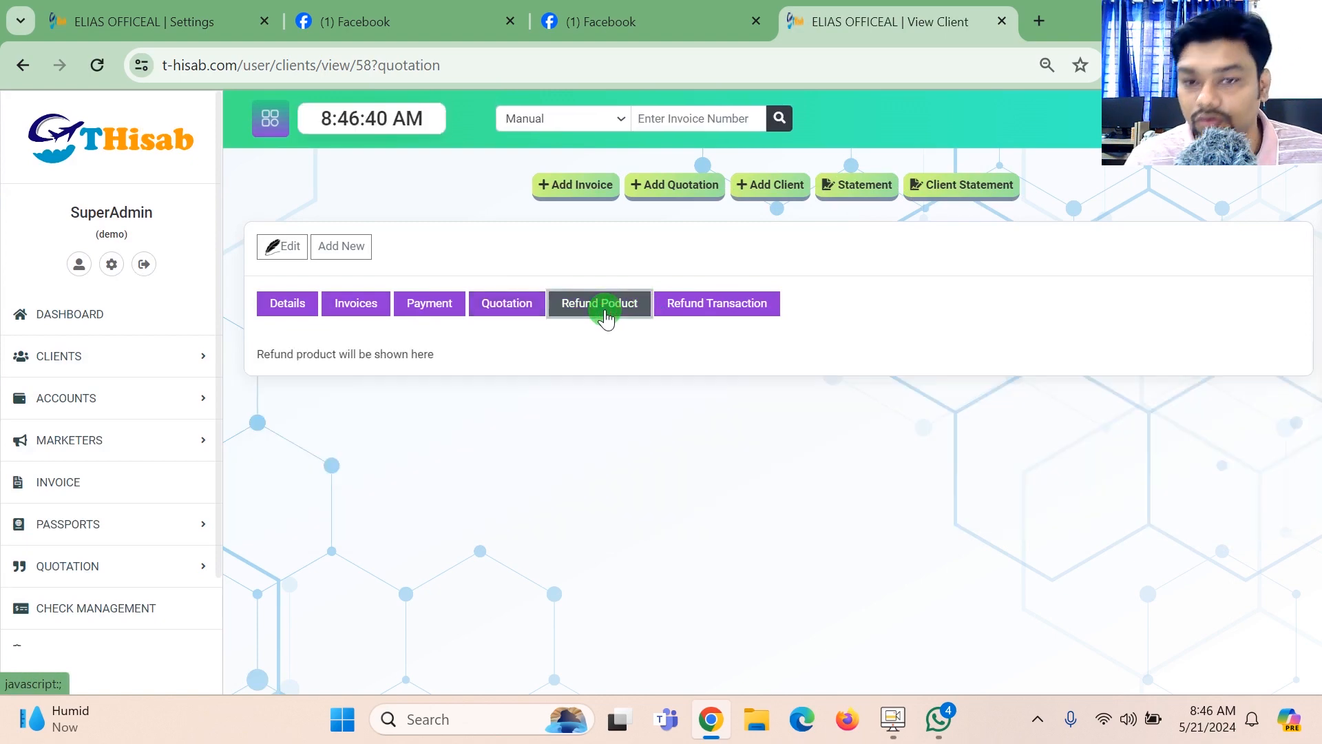
{"action": "left_click", "coordinate": [727, 311]}
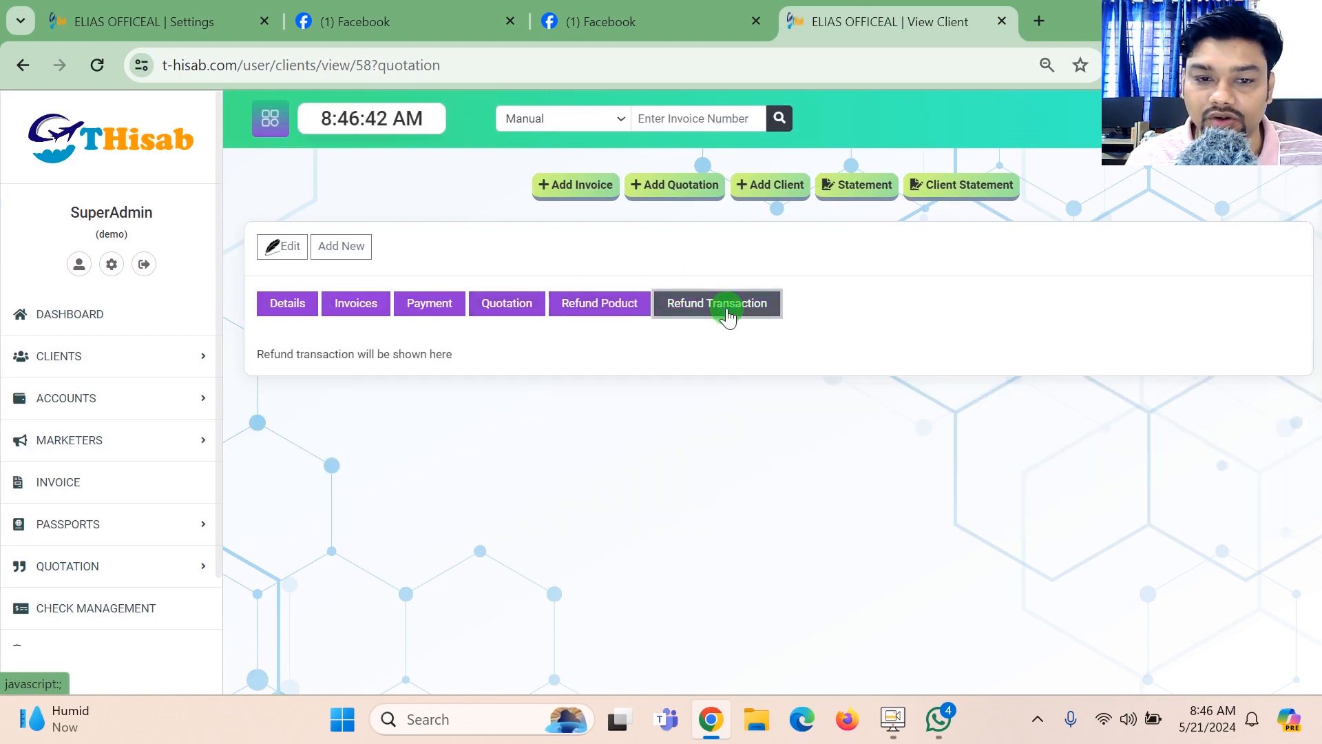
{"action": "left_click", "coordinate": [267, 308]}
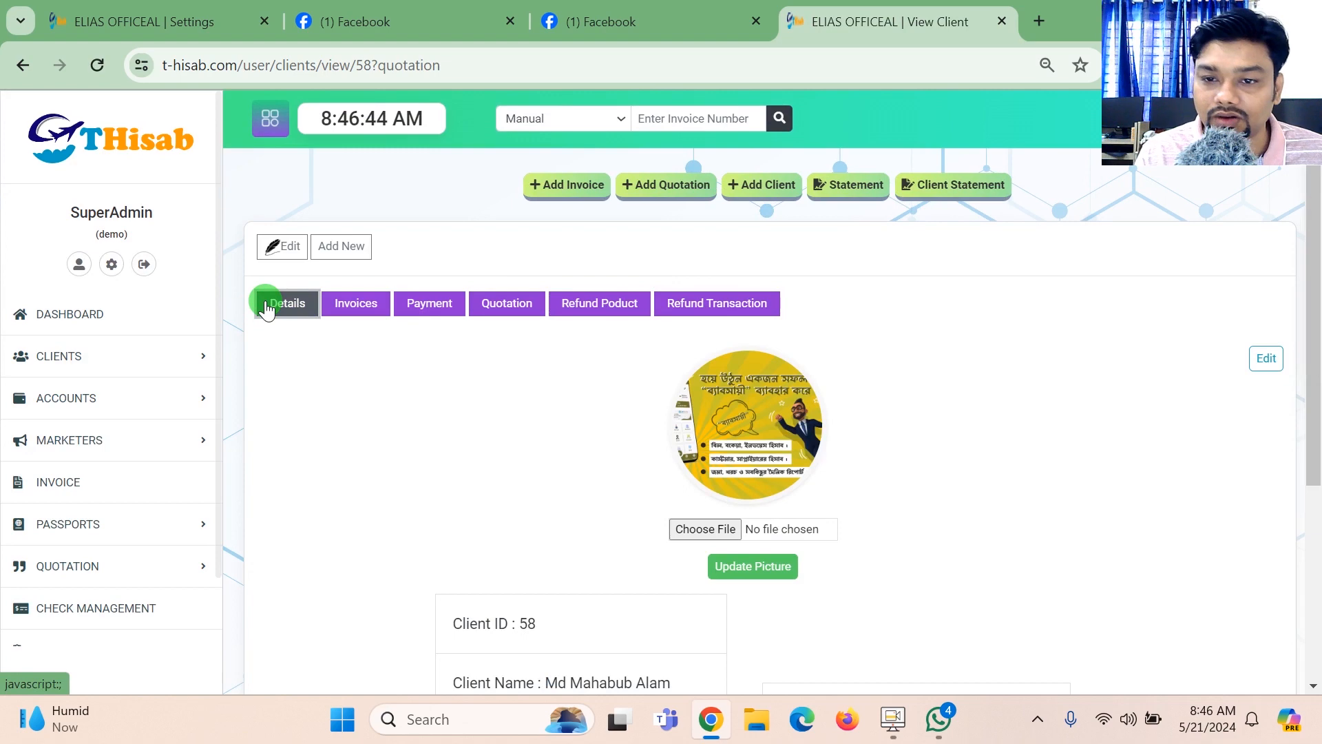
- Open the form for adding an account and examine its fields and the account list beneath it
{"action": "left_click", "coordinate": [54, 350]}
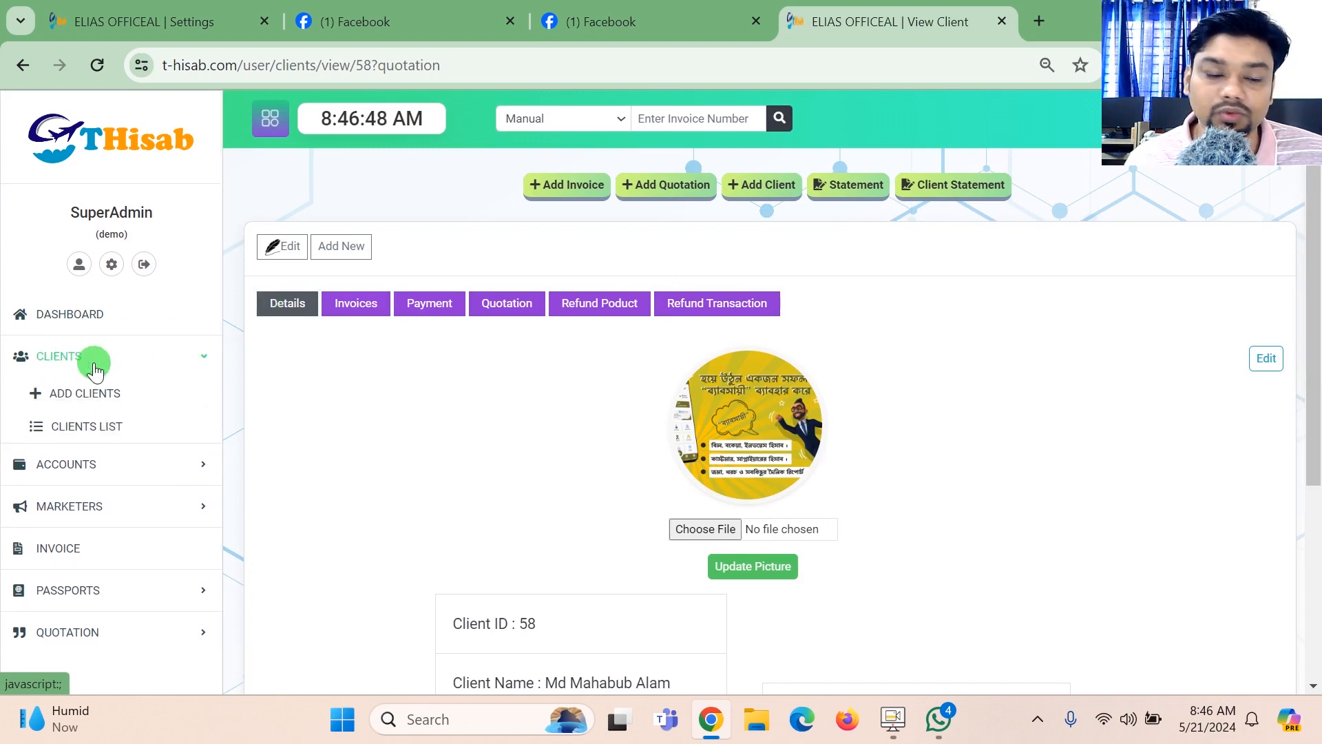
{"action": "left_click", "coordinate": [174, 461]}
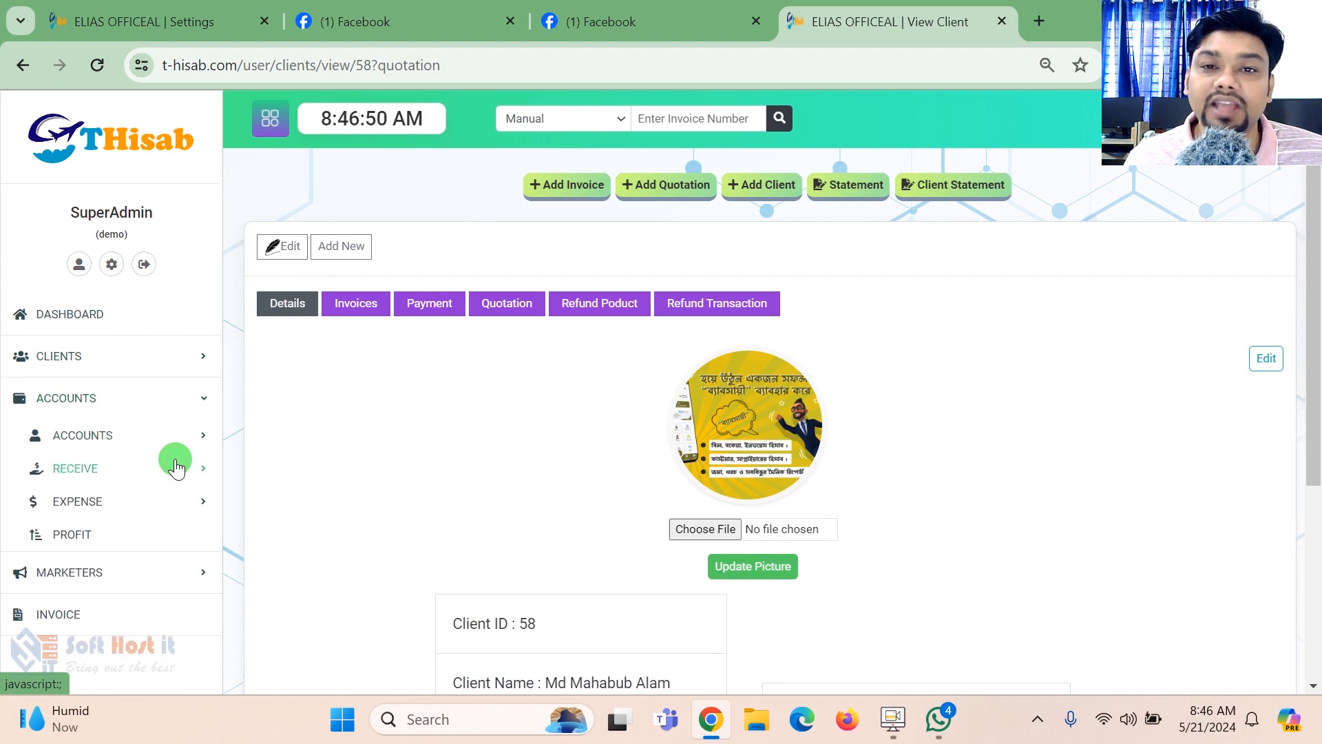
{"action": "left_click", "coordinate": [189, 433]}
{"action": "scroll", "coordinate": [175, 413], "scroll_direction": "down", "scroll_amount": 2}
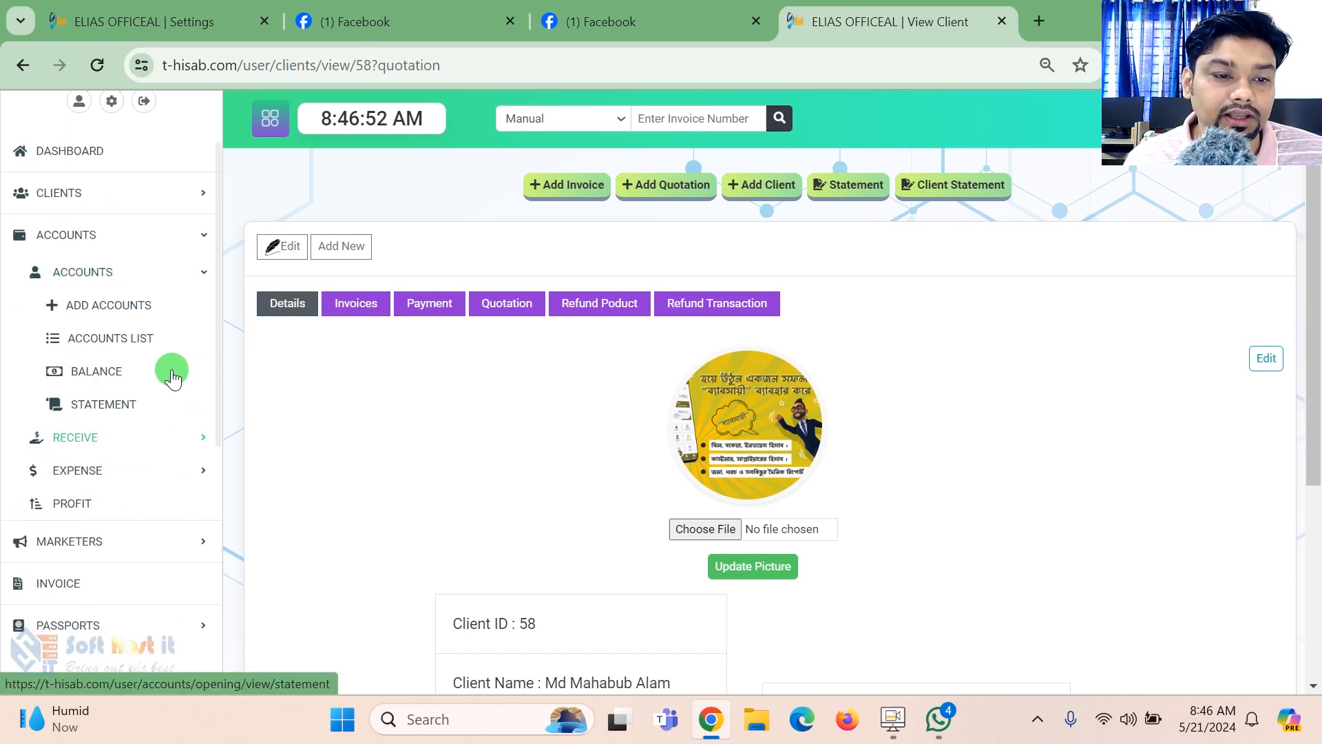
{"action": "left_click", "coordinate": [118, 305]}
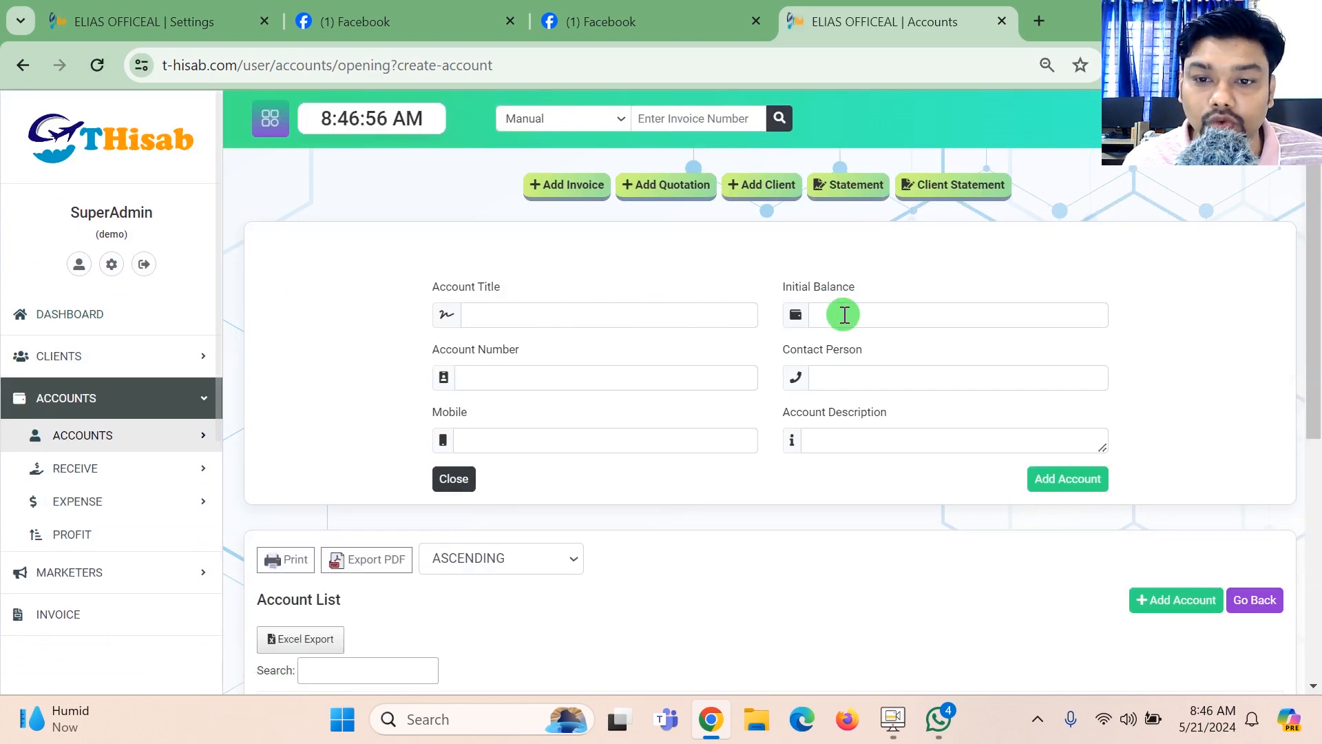
{"action": "scroll", "coordinate": [324, 429], "scroll_direction": "down", "scroll_amount": 5}
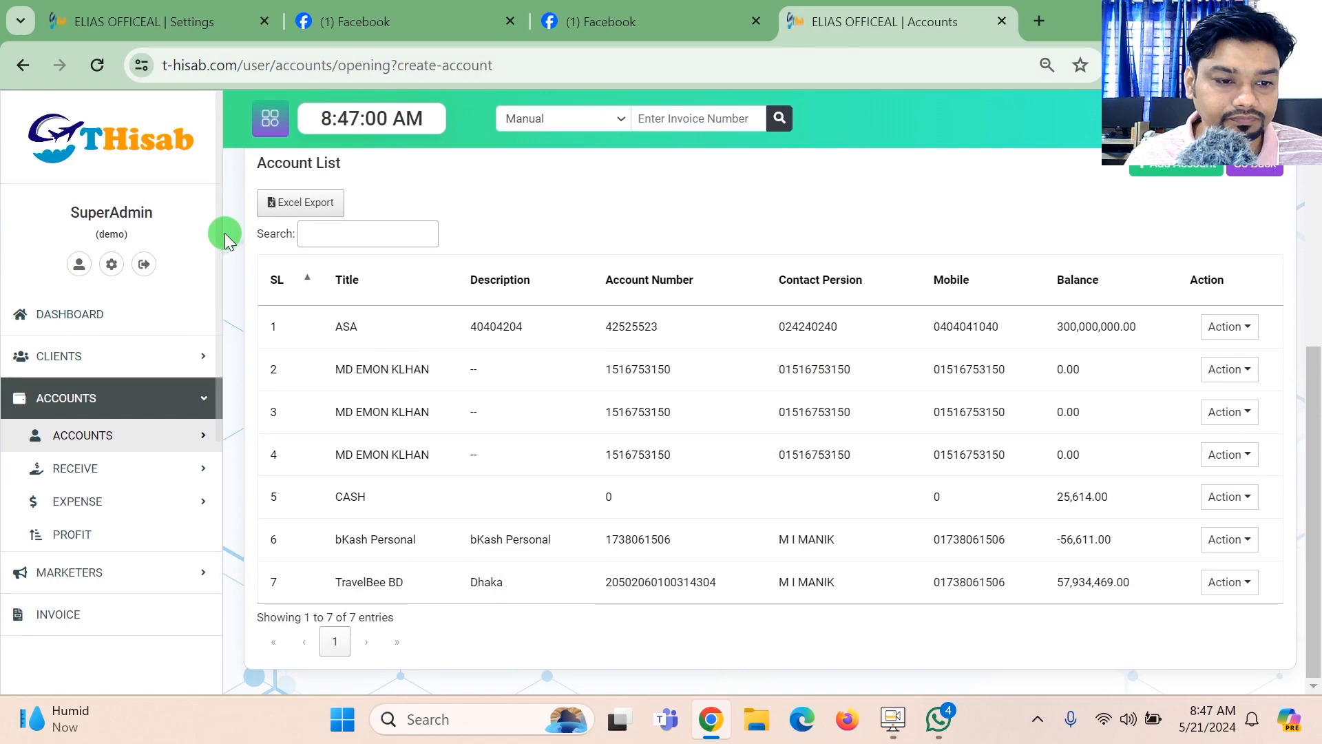
- Start a new receive entry and choose the client whose picture was uploaded
{"action": "left_click", "coordinate": [144, 468]}
{"action": "left_click", "coordinate": [140, 500]}
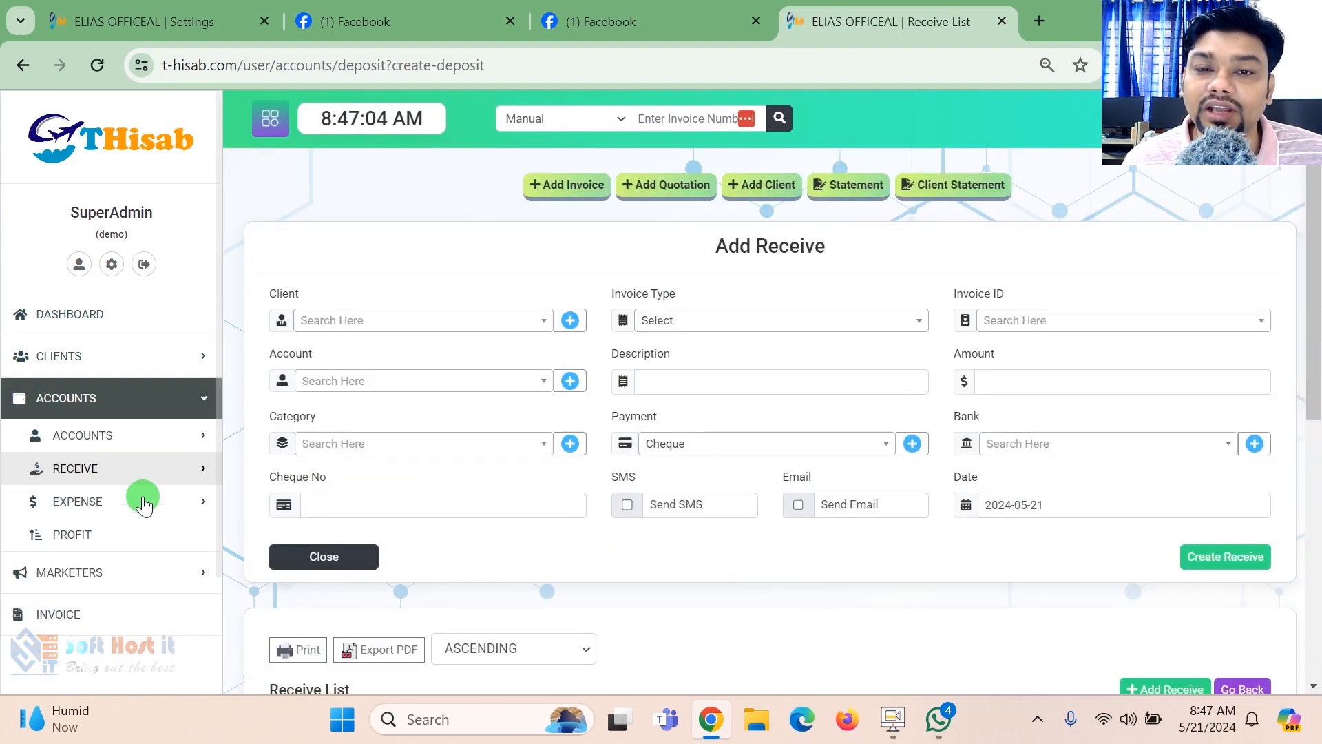
{"action": "left_click", "coordinate": [328, 316]}
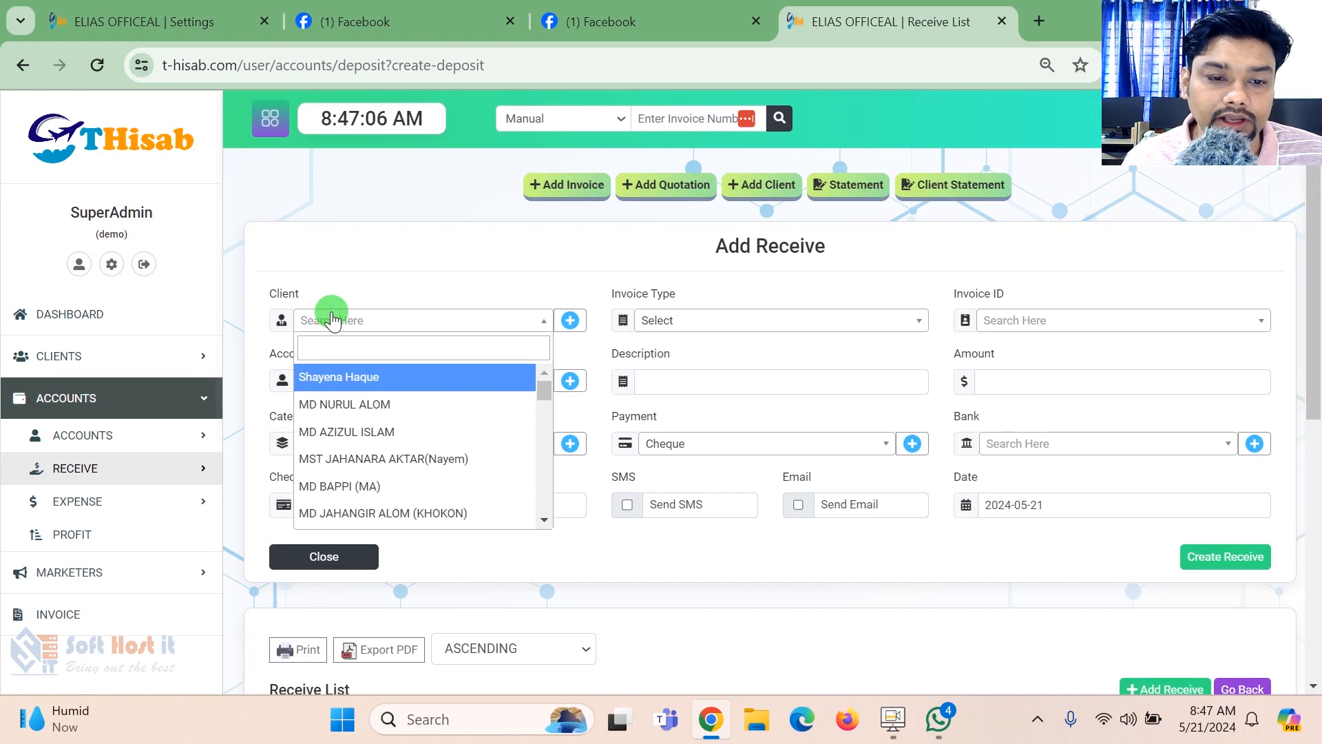
{"action": "type", "text": "mah"}
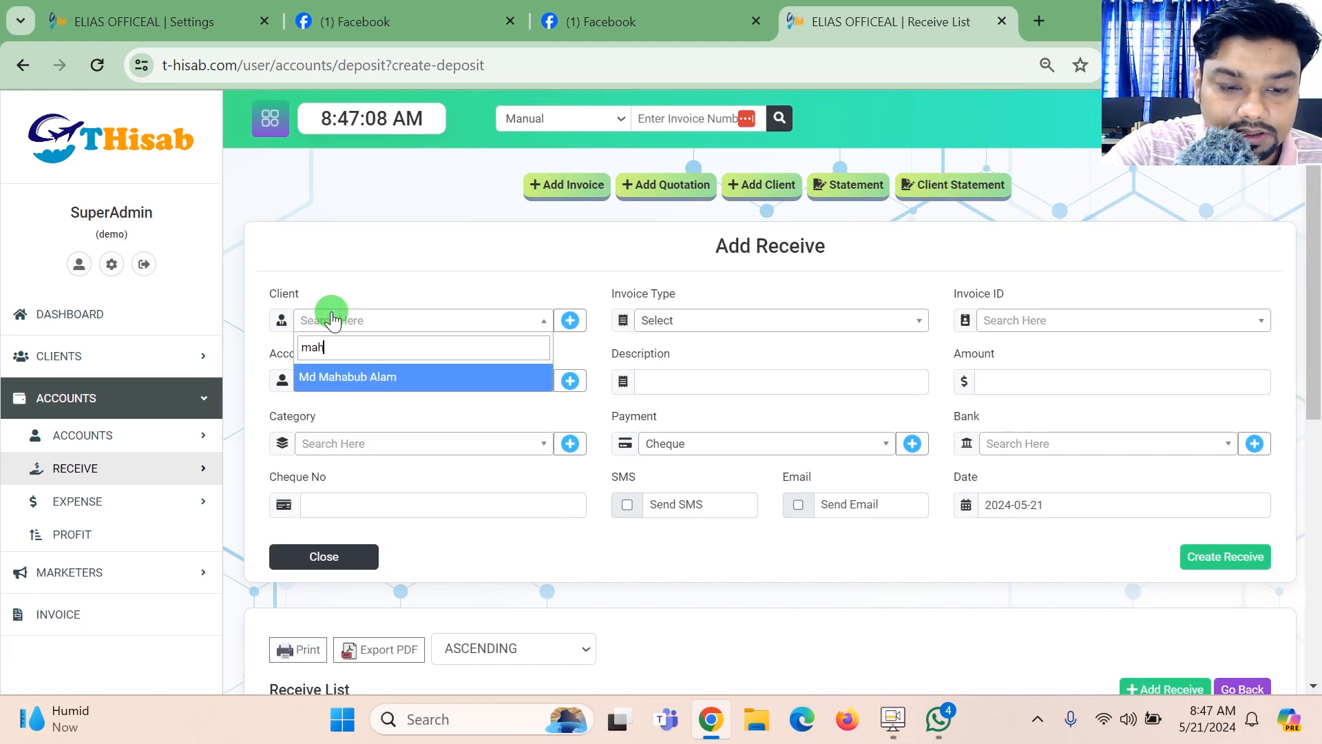
{"action": "left_click", "coordinate": [381, 380]}
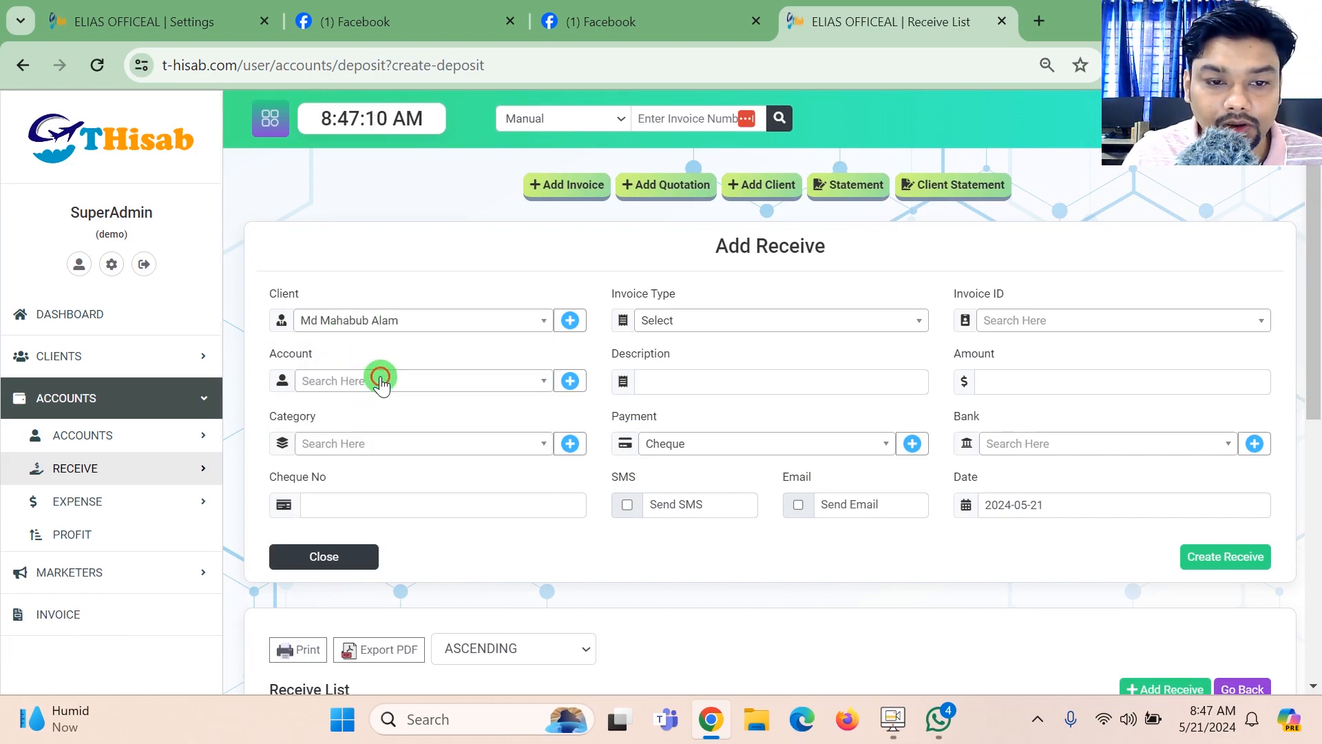
- Set the receive entry's invoice type to Manual Invoice and its account to TravelBee BD
{"action": "left_click", "coordinate": [764, 321]}
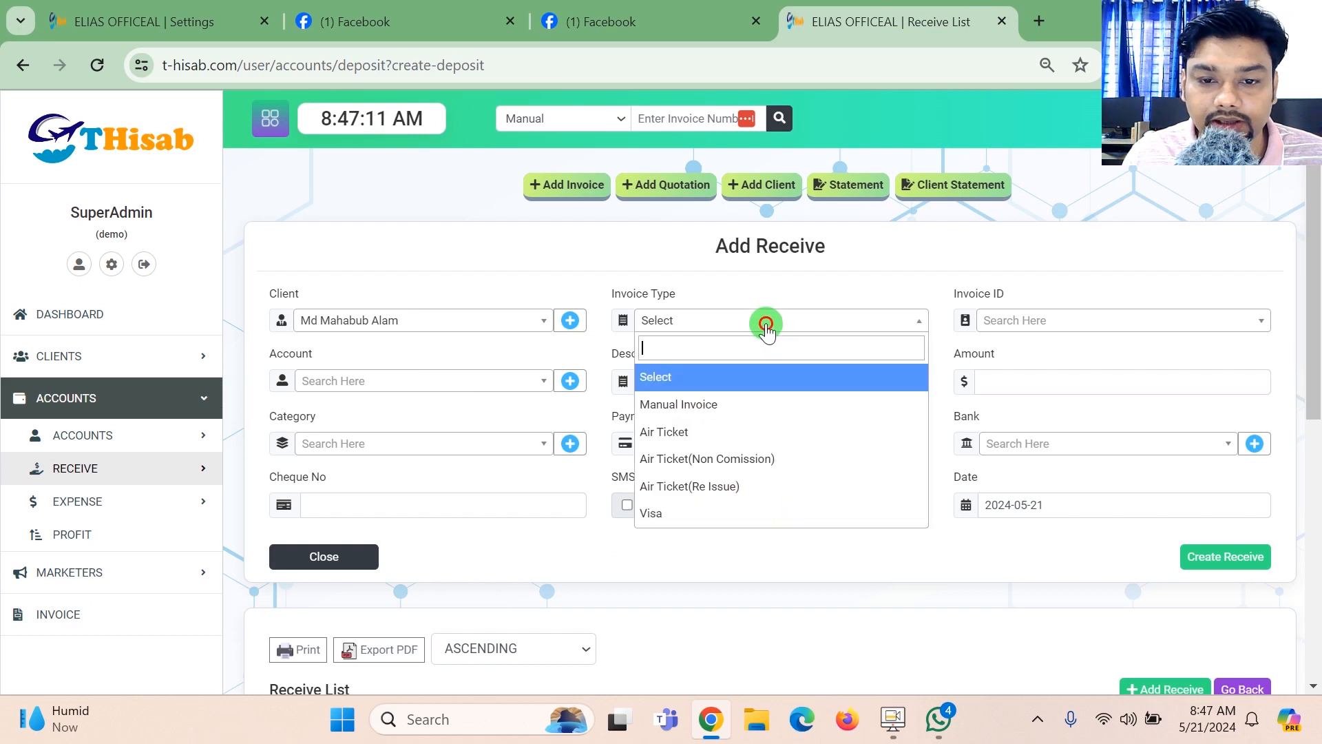
{"action": "left_click", "coordinate": [720, 405]}
{"action": "left_click", "coordinate": [398, 394]}
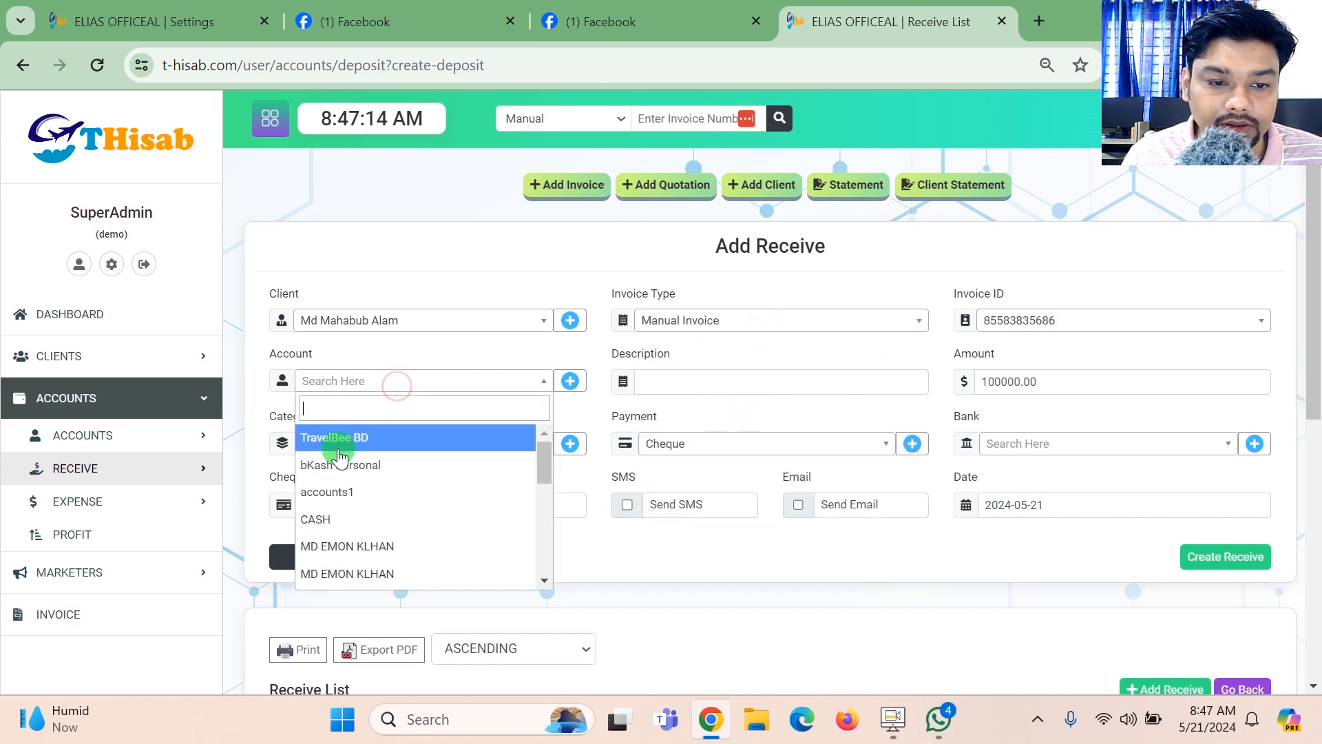
{"action": "left_click", "coordinate": [1155, 323]}
{"action": "left_click", "coordinate": [1145, 288]}
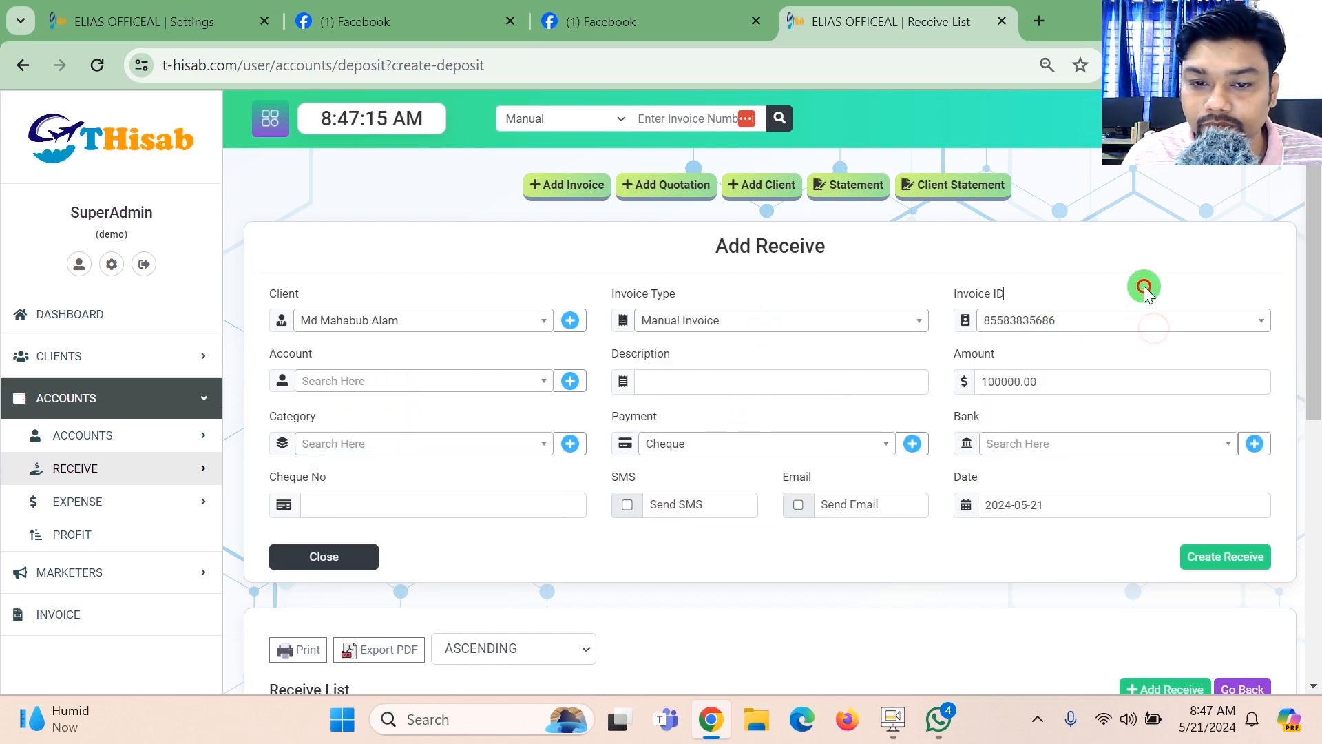
{"action": "left_click", "coordinate": [337, 394]}
{"action": "left_click", "coordinate": [354, 438]}
- Enter 1323 as the description and 5000 as the amount of the receive entry
{"action": "left_click", "coordinate": [735, 373]}
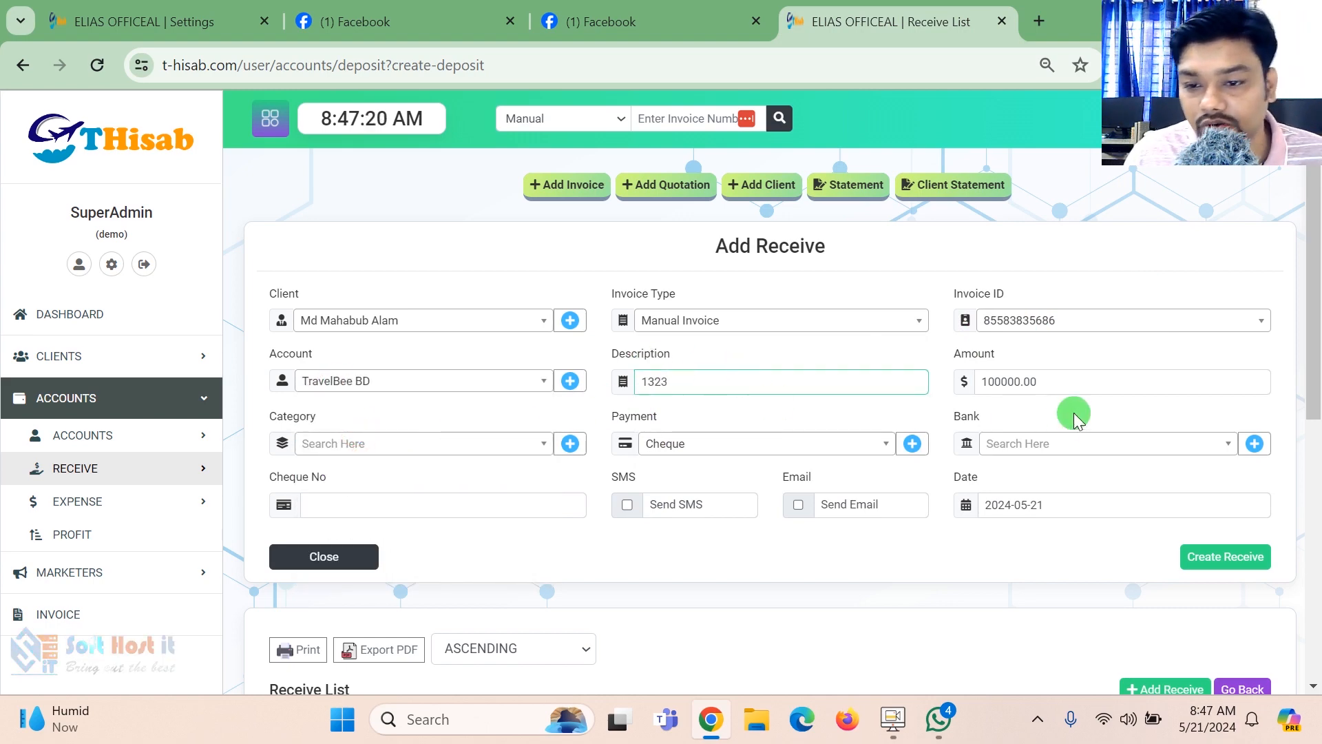
{"action": "key", "text": "Tab"}
{"action": "type", "text": "500"}
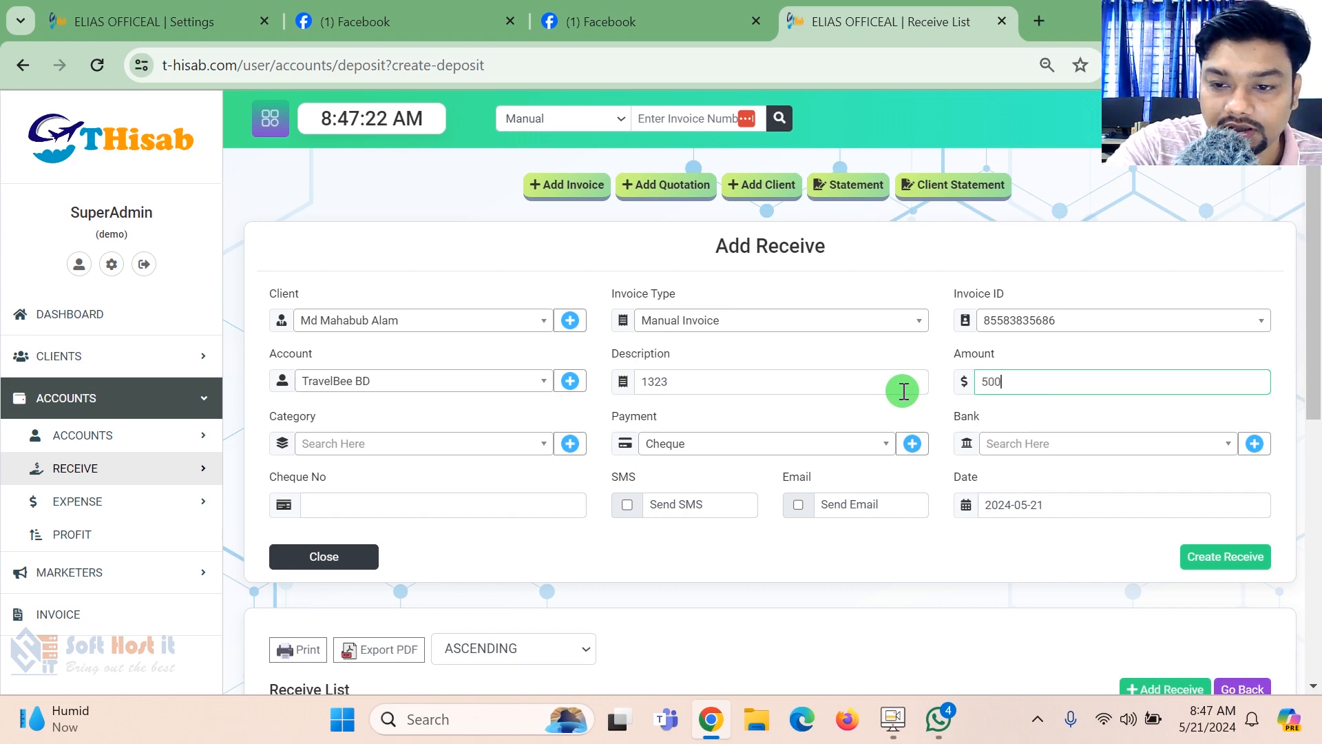
{"action": "type", "text": "0"}
- Set the receive entry's category to Default, payment to BOUCHER NO:14 and bank to bKash
{"action": "left_click", "coordinate": [420, 436]}
{"action": "left_click", "coordinate": [363, 506]}
{"action": "left_click", "coordinate": [728, 449]}
{"action": "left_click", "coordinate": [733, 530]}
{"action": "left_click", "coordinate": [1046, 445]}
{"action": "left_click", "coordinate": [1024, 529]}
- Enter cheque number 4567, enable the SMS notification and create the receive entry
{"action": "left_click", "coordinate": [500, 505]}
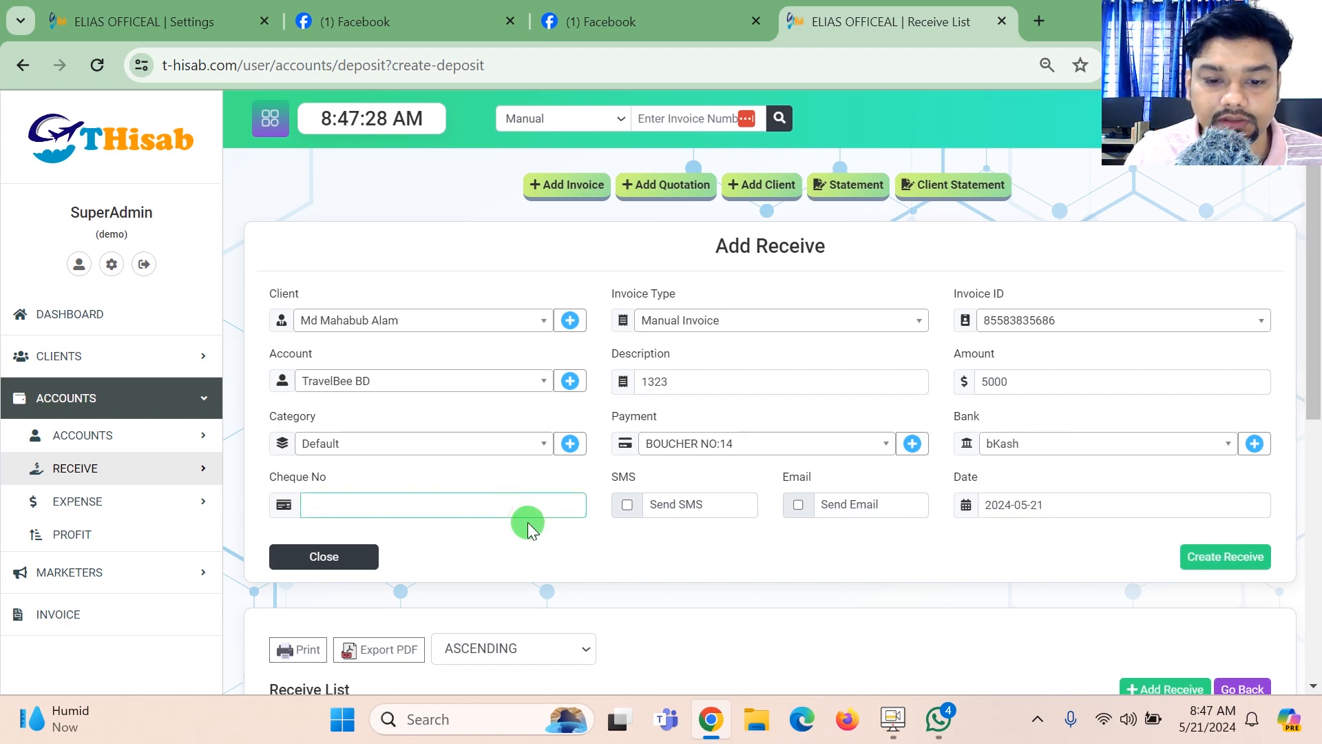
{"action": "type", "text": "4567"}
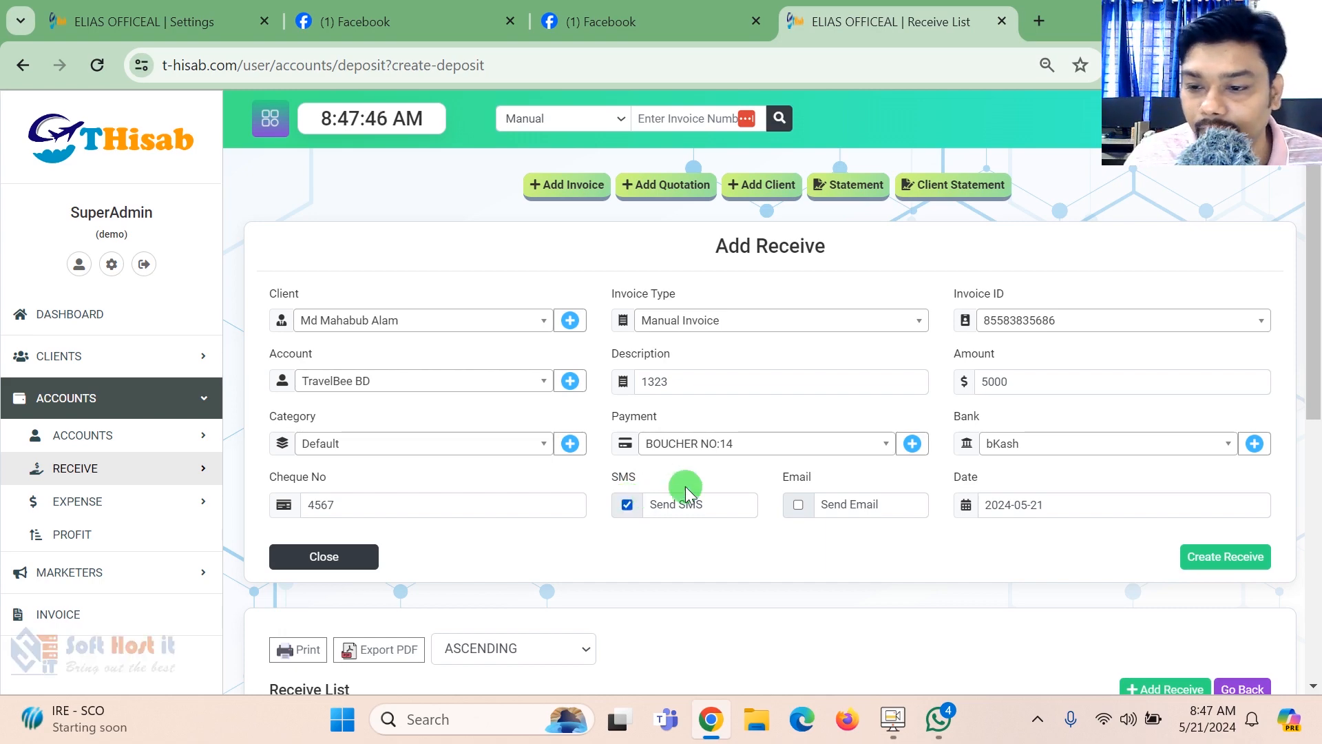
{"action": "left_click", "coordinate": [1244, 557]}
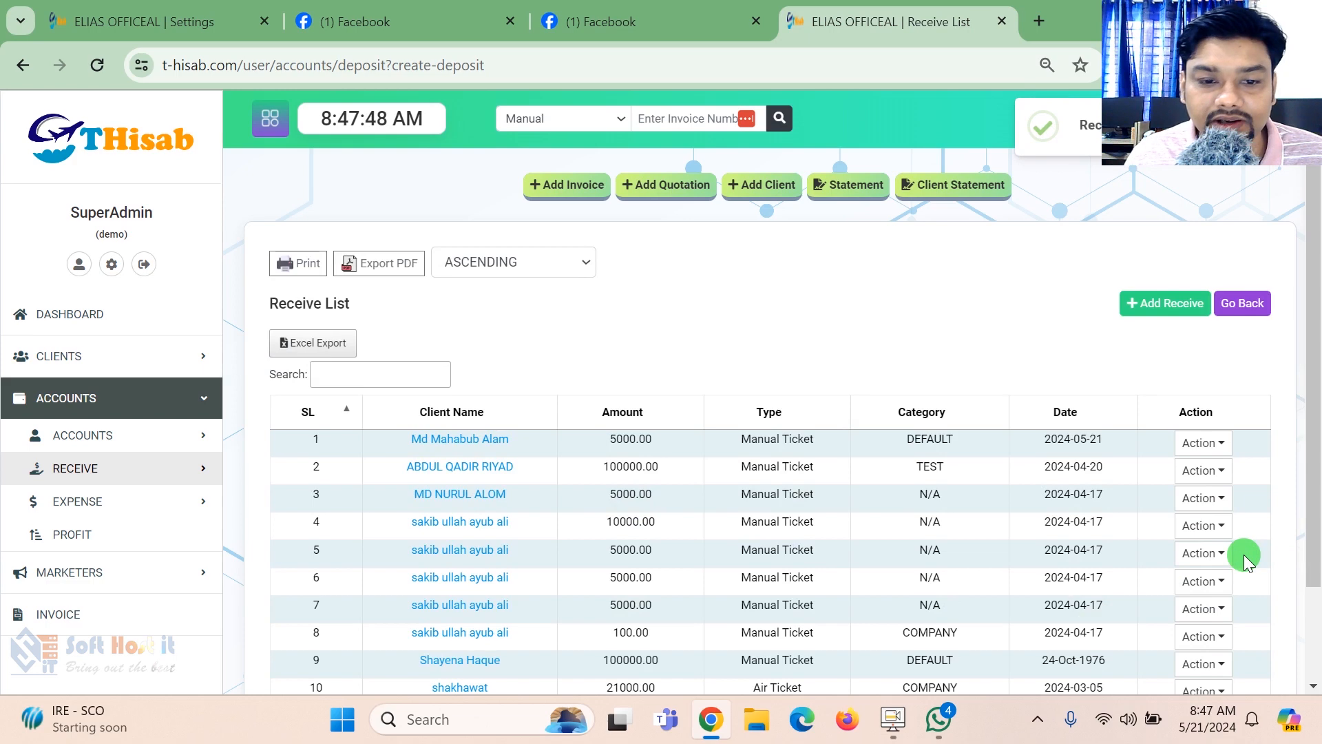
{"action": "left_click", "coordinate": [1111, 435]}
{"action": "left_click_drag", "start_coordinate": [1112, 435], "coordinate": [985, 441]}
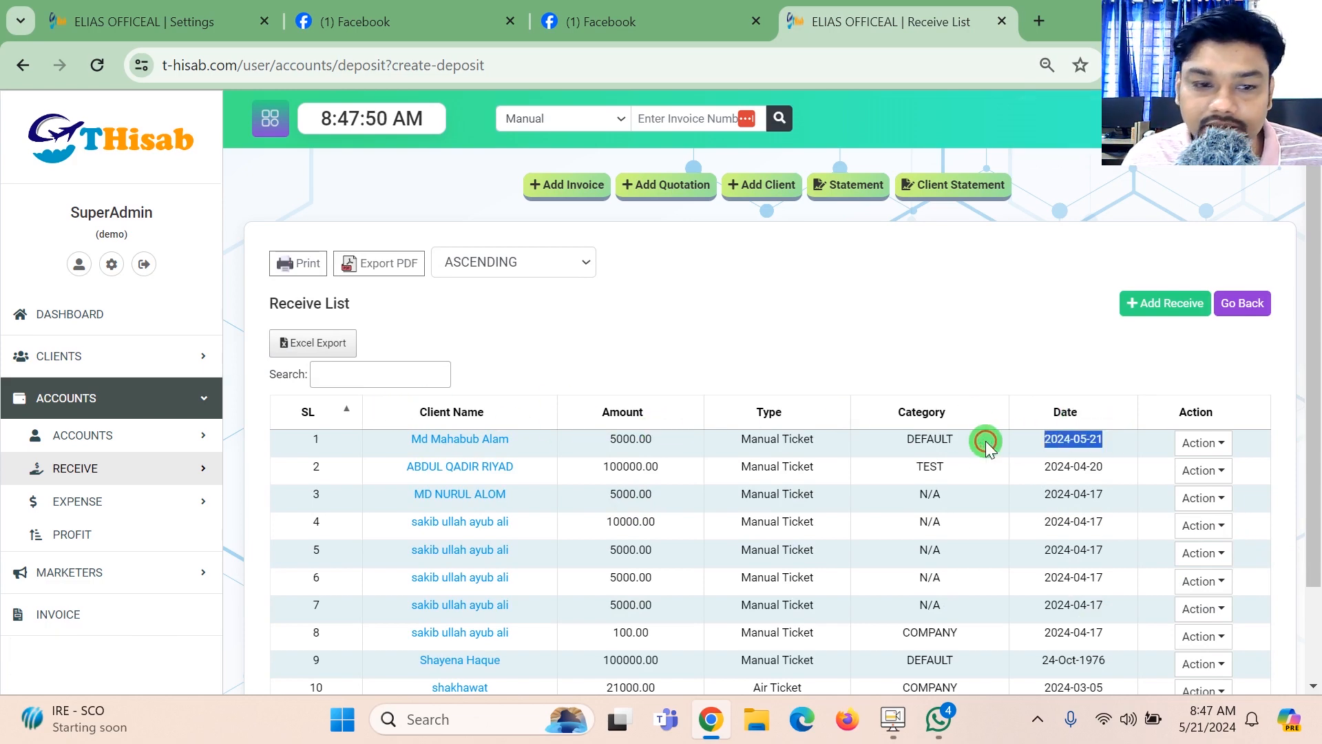
- Check the first client's received and advance amounts in the client list, and open that client's details
{"action": "left_click", "coordinate": [110, 353]}
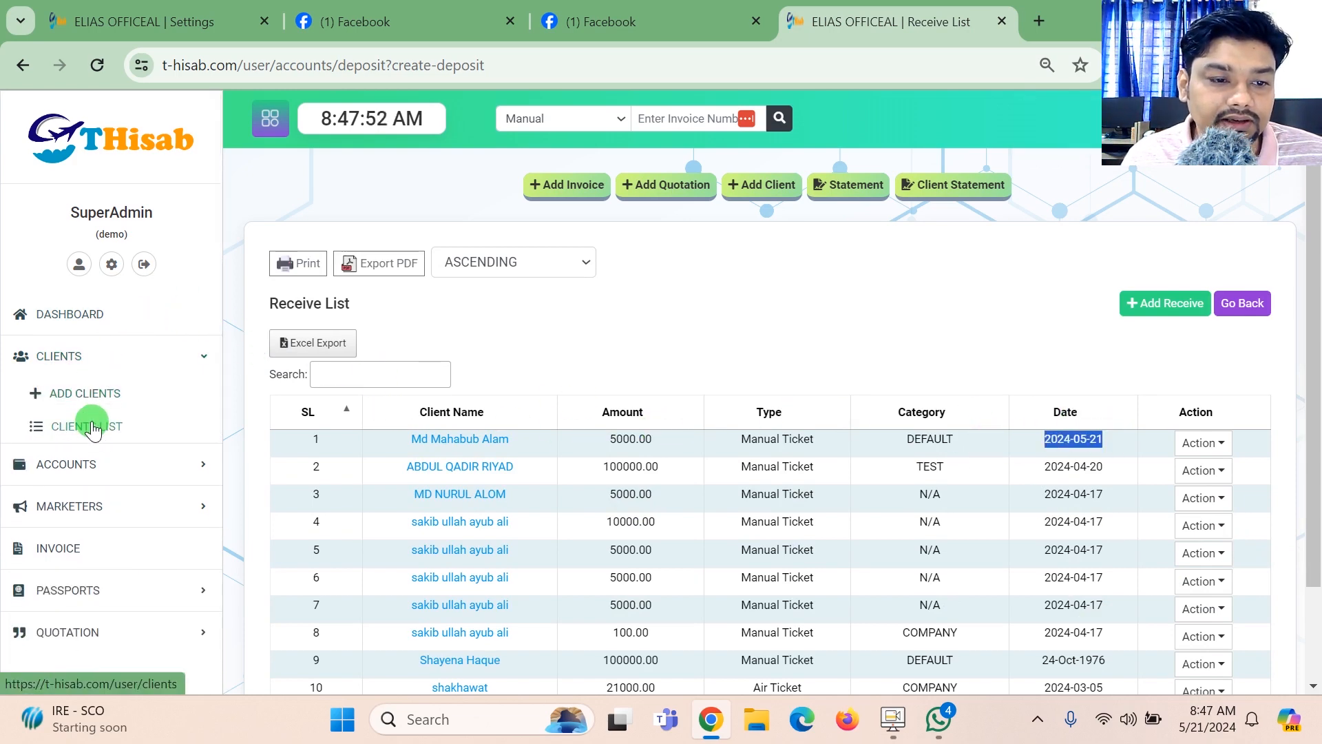
{"action": "left_click", "coordinate": [86, 425]}
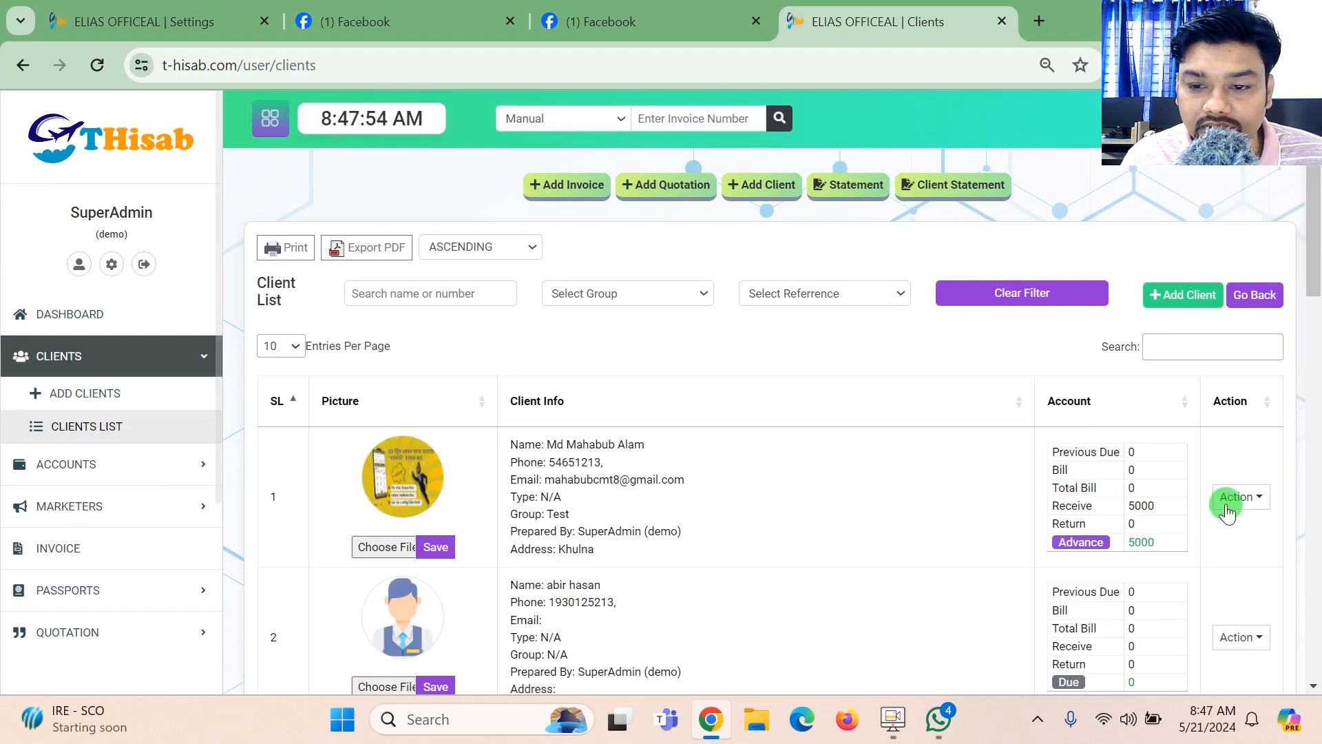
{"action": "left_click_drag", "start_coordinate": [1157, 506], "coordinate": [1161, 537]}
{"action": "left_click", "coordinate": [1233, 497]}
{"action": "left_click", "coordinate": [1162, 536]}
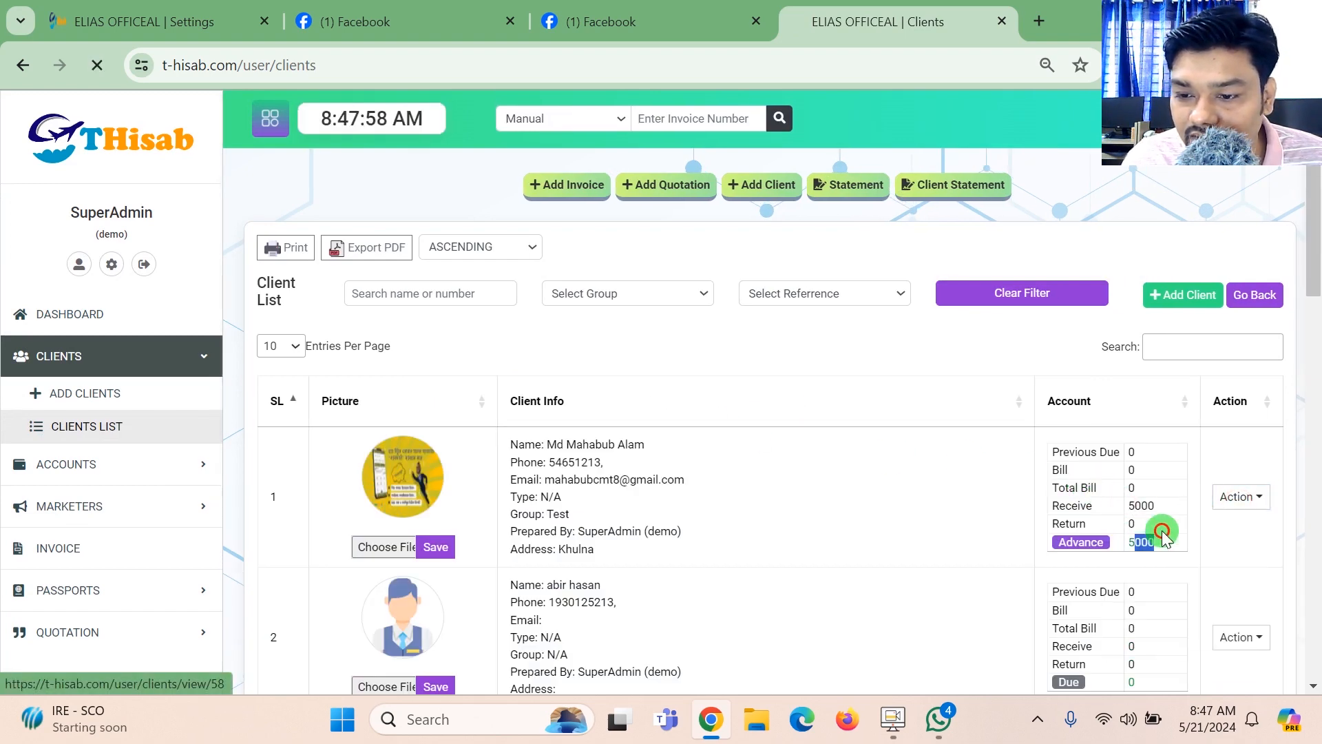
- Examine the client's payment history and return to the details through the client's name in the payment record
{"action": "left_click", "coordinate": [416, 321]}
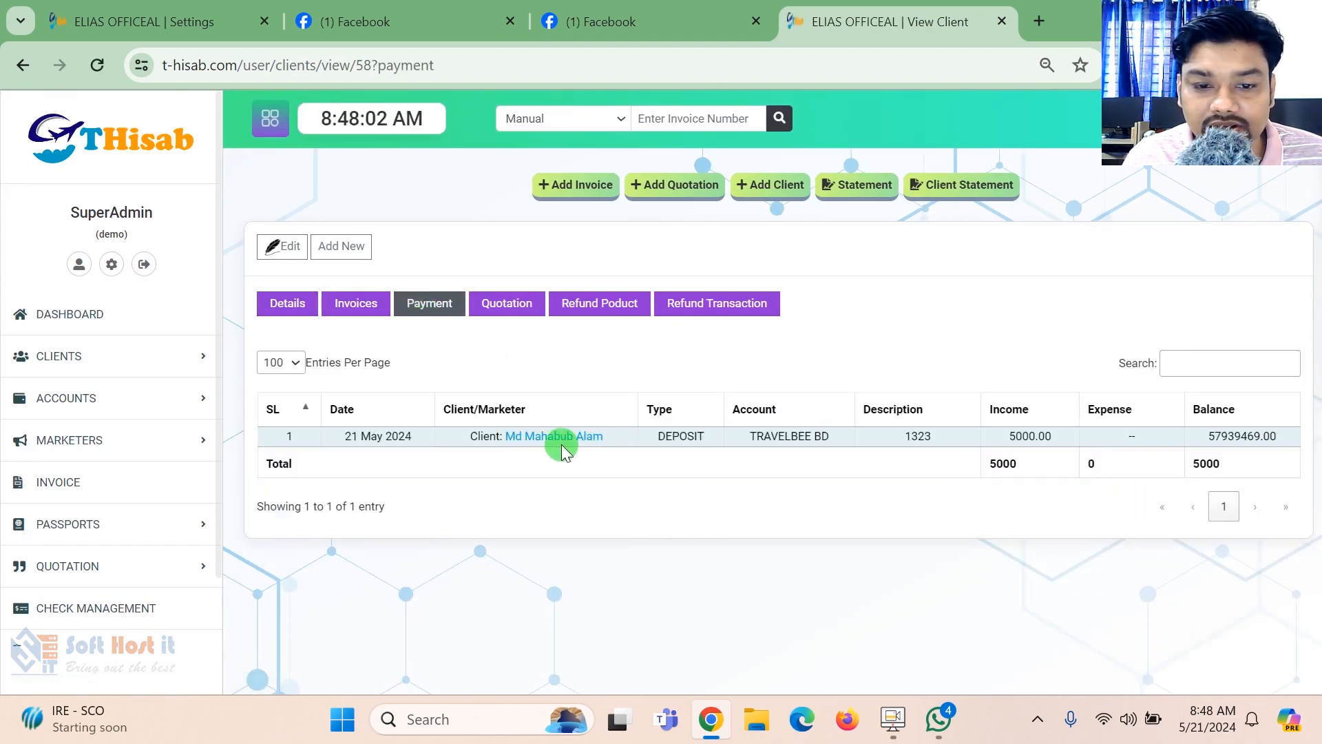
{"action": "left_click_drag", "start_coordinate": [1255, 436], "coordinate": [1125, 436]}
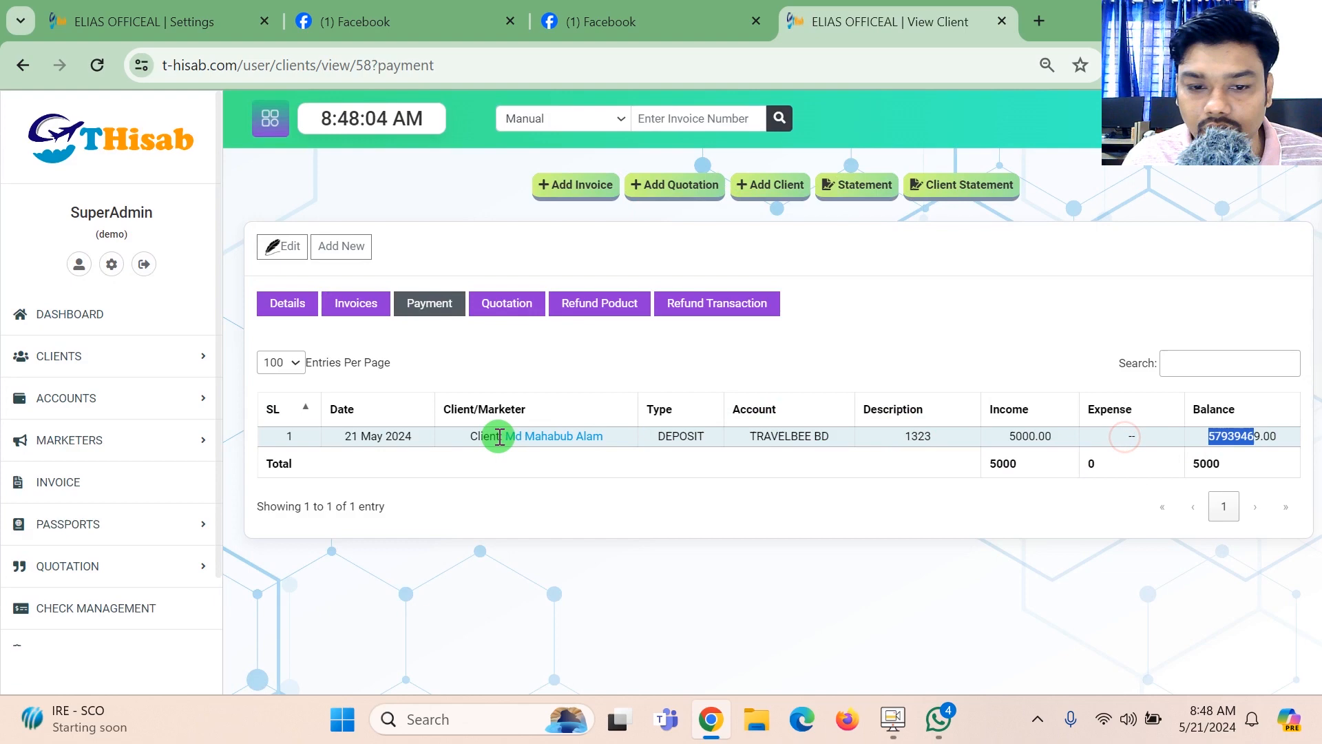
{"action": "left_click", "coordinate": [532, 436]}
{"action": "mouse_move", "coordinate": [1315, 342]}
{"action": "left_mouse_down"}
{"action": "mouse_move", "coordinate": [1317, 473]}
{"action": "mouse_move", "coordinate": [1317, 344]}
{"action": "left_mouse_up"}
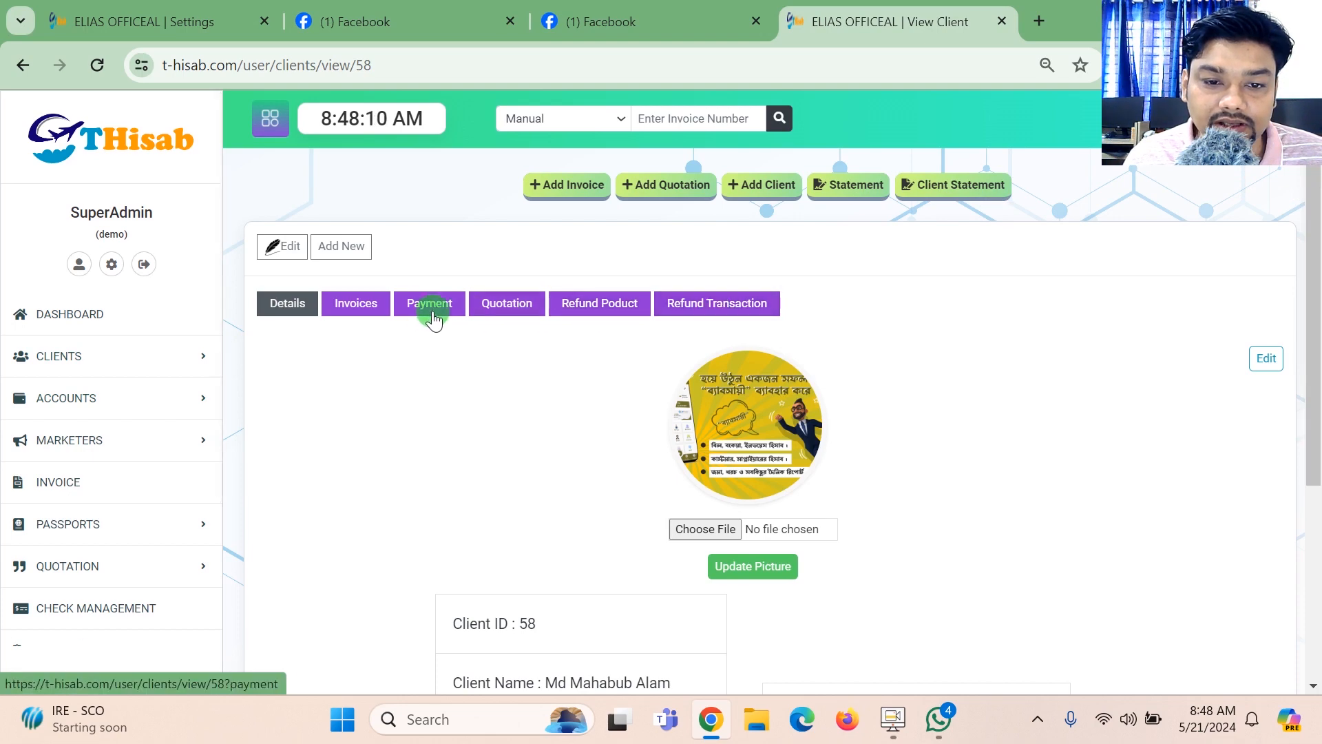
- Open the first client's account statement from the client list and check its balance
{"action": "left_click", "coordinate": [91, 359]}
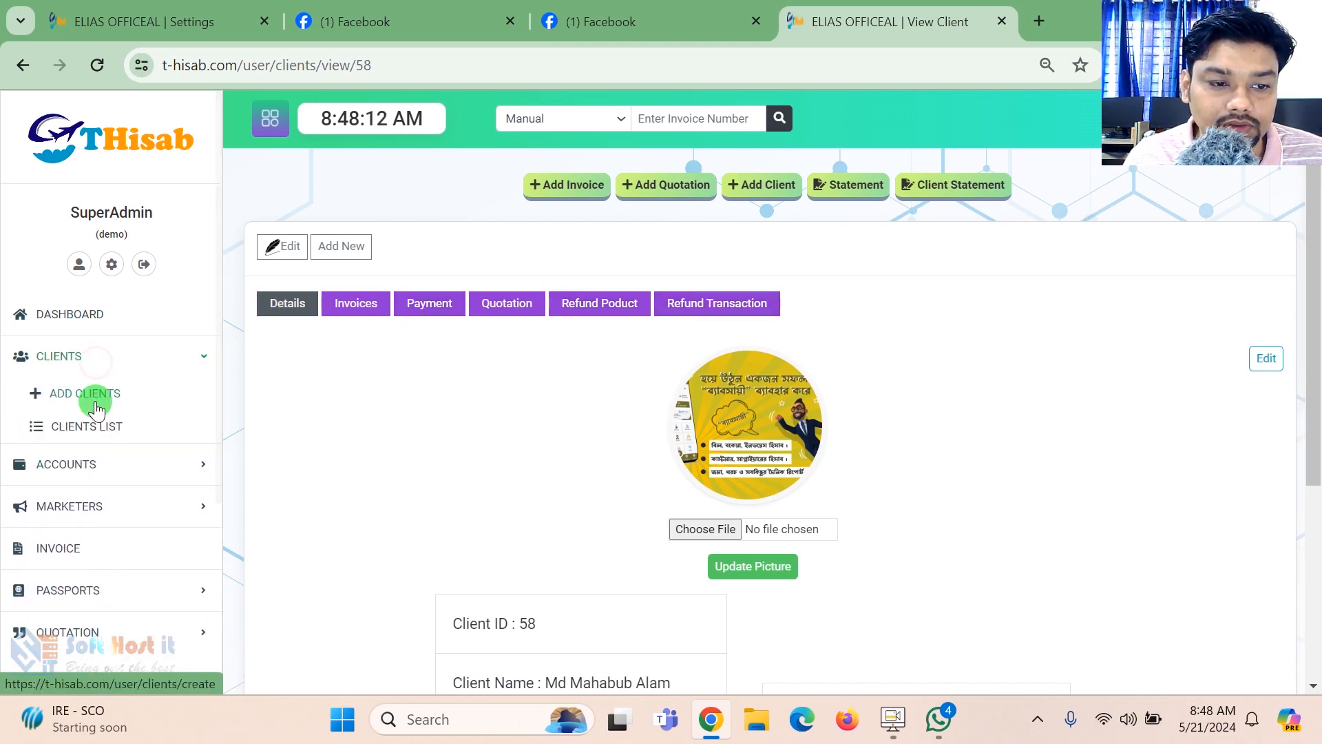
{"action": "left_click", "coordinate": [97, 425]}
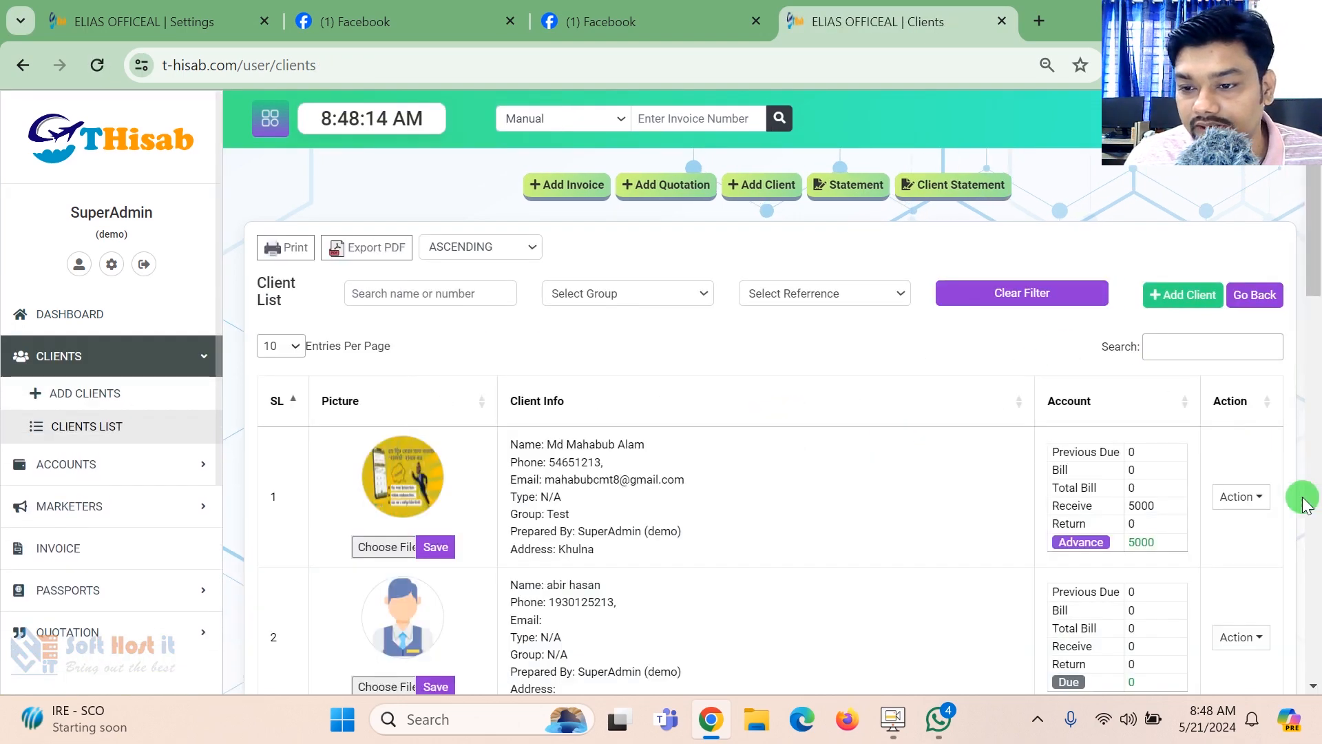
{"action": "left_click", "coordinate": [1244, 496]}
{"action": "left_click", "coordinate": [1192, 639]}
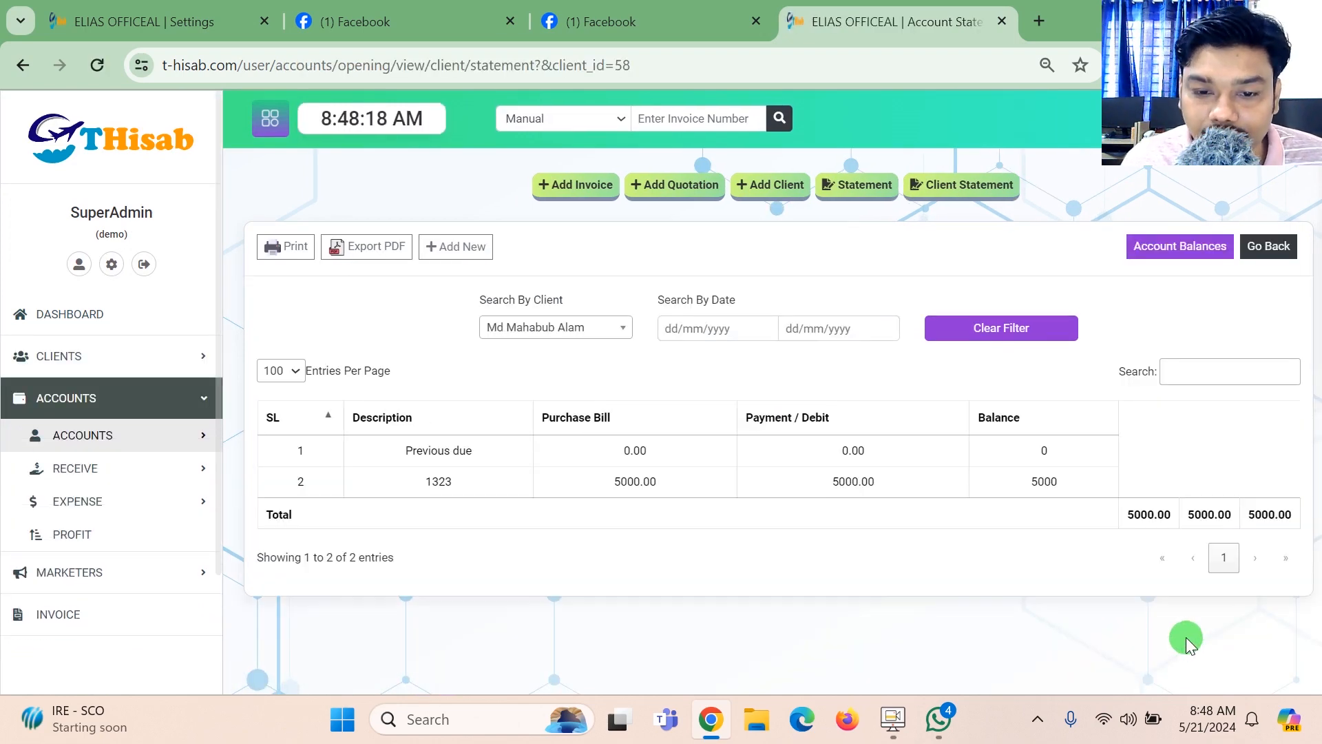
{"action": "left_click_drag", "start_coordinate": [994, 490], "coordinate": [999, 502]}
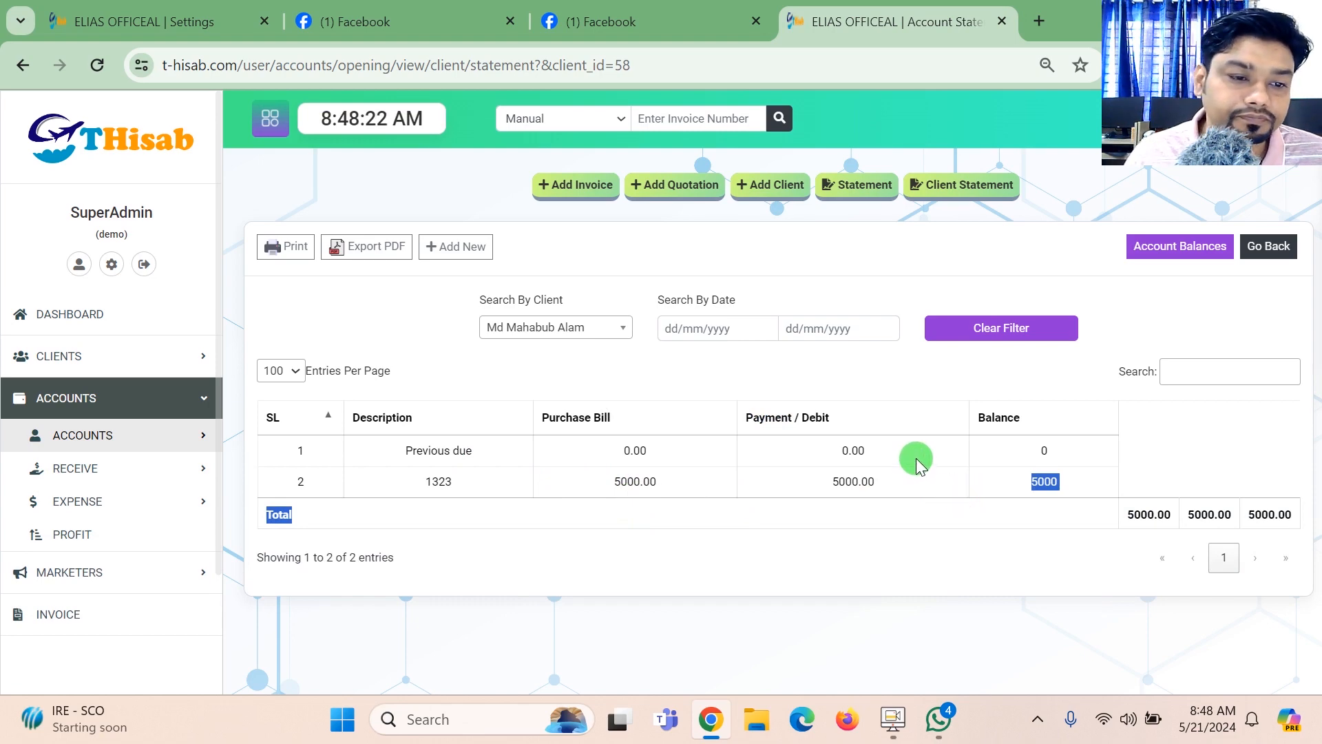
- View the deposit receipt of the newest entry in the receive list, and close it after checking
{"action": "left_click", "coordinate": [177, 469]}
{"action": "left_click", "coordinate": [124, 499]}
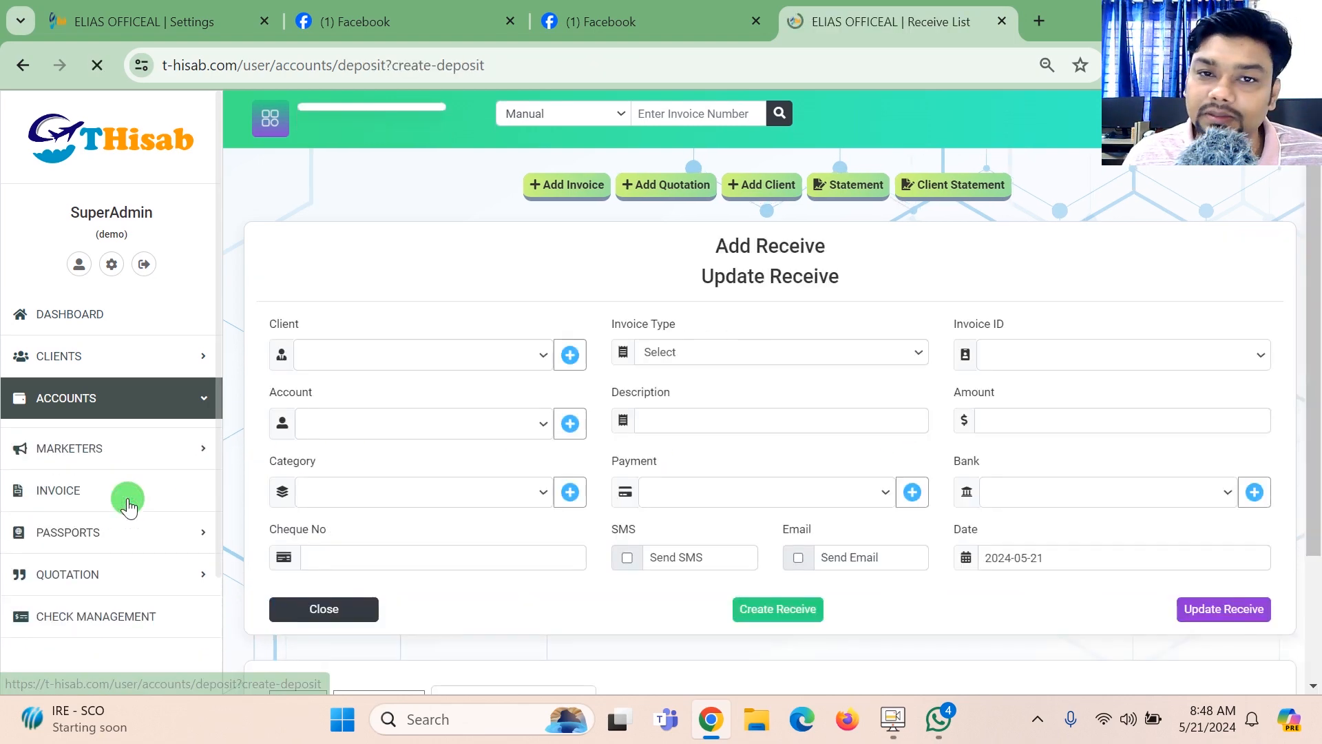
{"action": "left_click", "coordinate": [110, 534]}
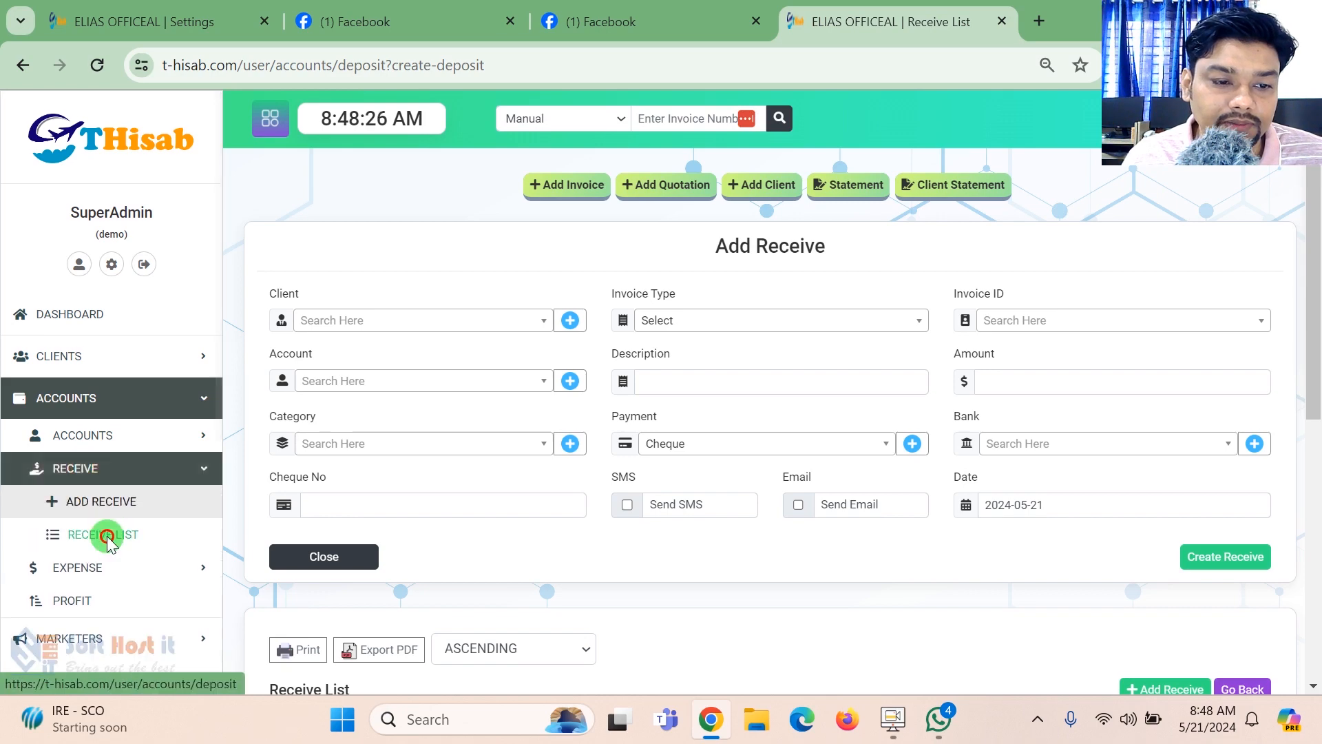
{"action": "scroll", "coordinate": [1315, 344], "scroll_direction": "down", "scroll_amount": 2}
{"action": "left_click", "coordinate": [1199, 444]}
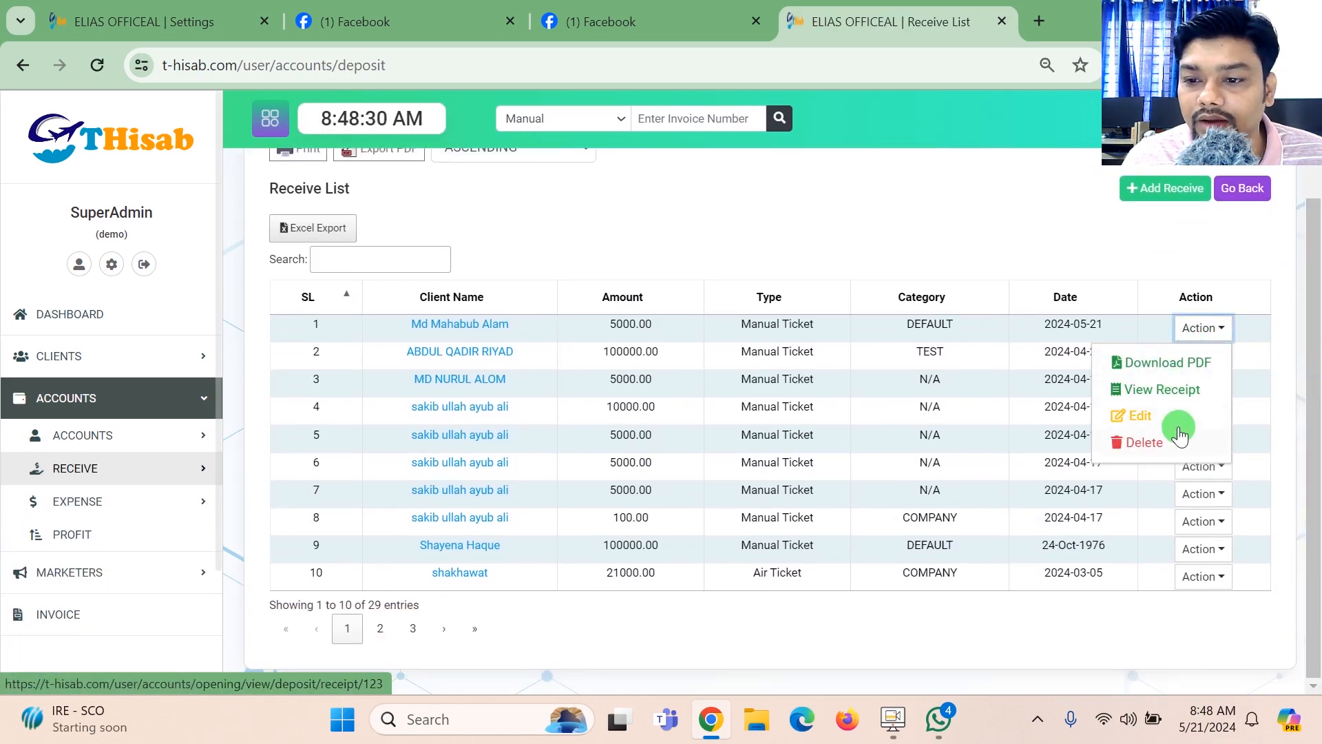
{"action": "left_click", "coordinate": [1188, 394]}
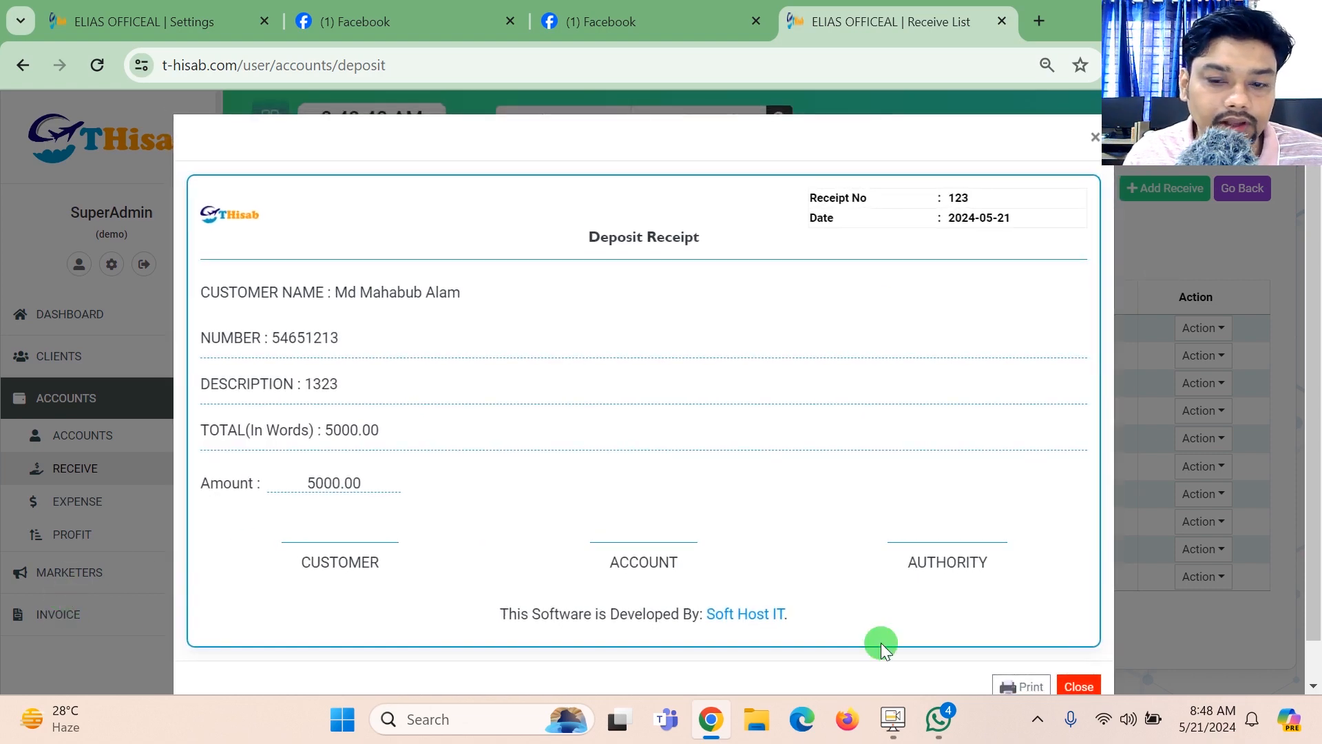
{"action": "left_click", "coordinate": [1078, 688]}
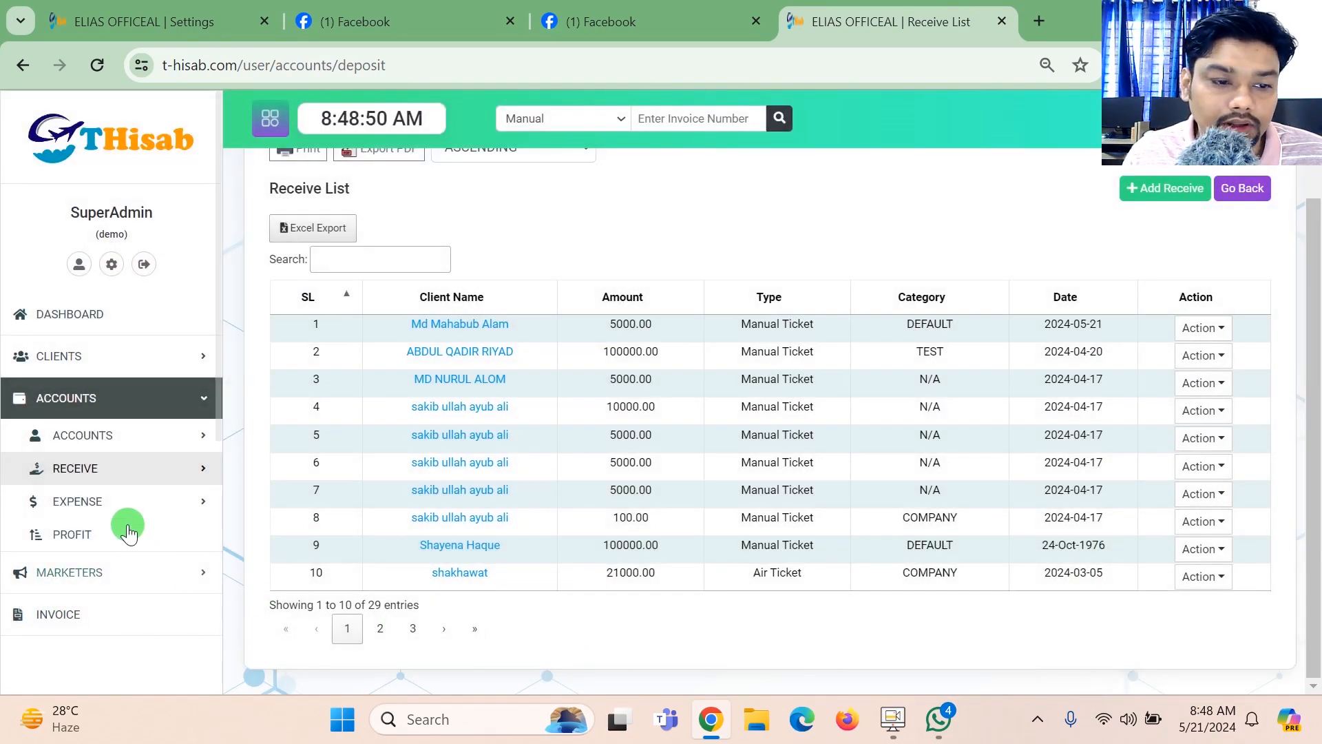
- Start a new expense entry with invoice type Manual Invoice and account TravelBee BD
{"action": "left_click", "coordinate": [120, 507]}
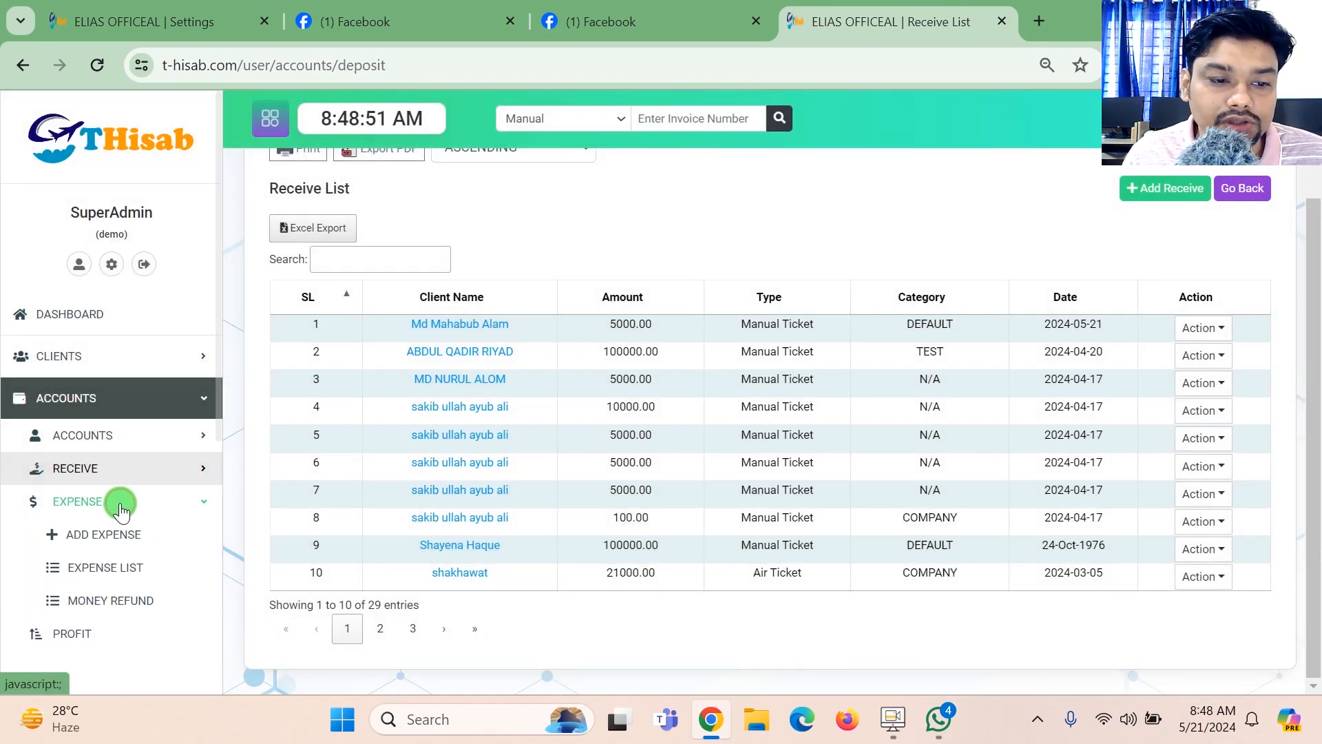
{"action": "left_click", "coordinate": [120, 543]}
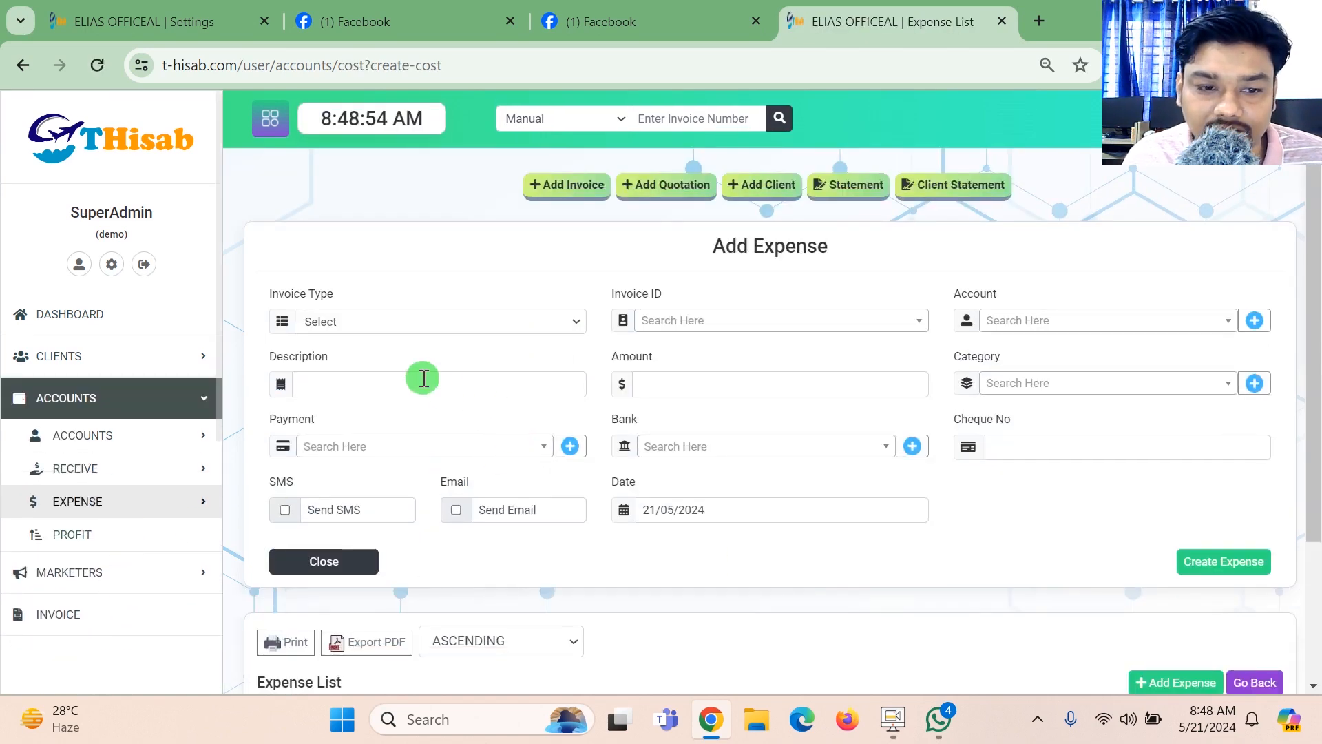
{"action": "left_click", "coordinate": [381, 321]}
{"action": "left_click", "coordinate": [366, 357]}
{"action": "left_click", "coordinate": [817, 321]}
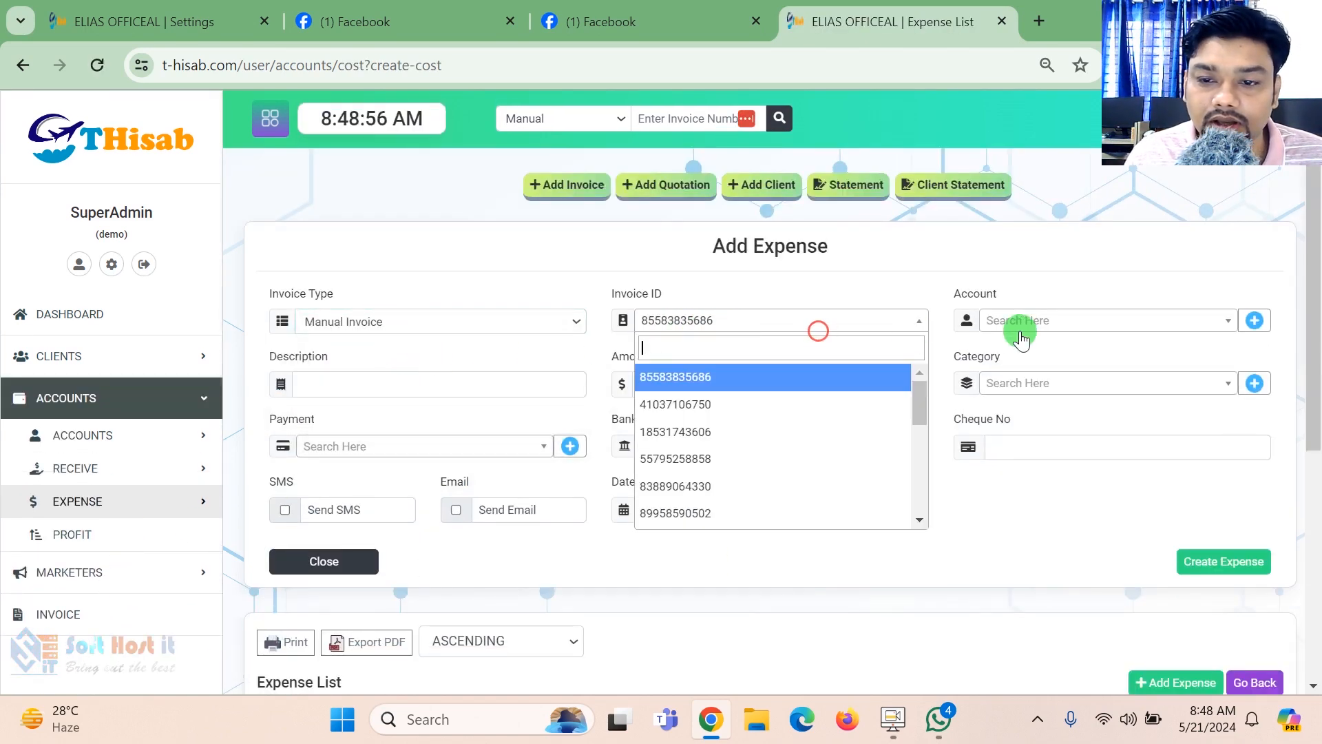
{"action": "left_click", "coordinate": [1026, 321]}
{"action": "left_click", "coordinate": [1038, 376]}
- Enter 4567 as the expense description and 3000 as the amount, with AIR TICKET as the category
{"action": "left_click", "coordinate": [379, 387]}
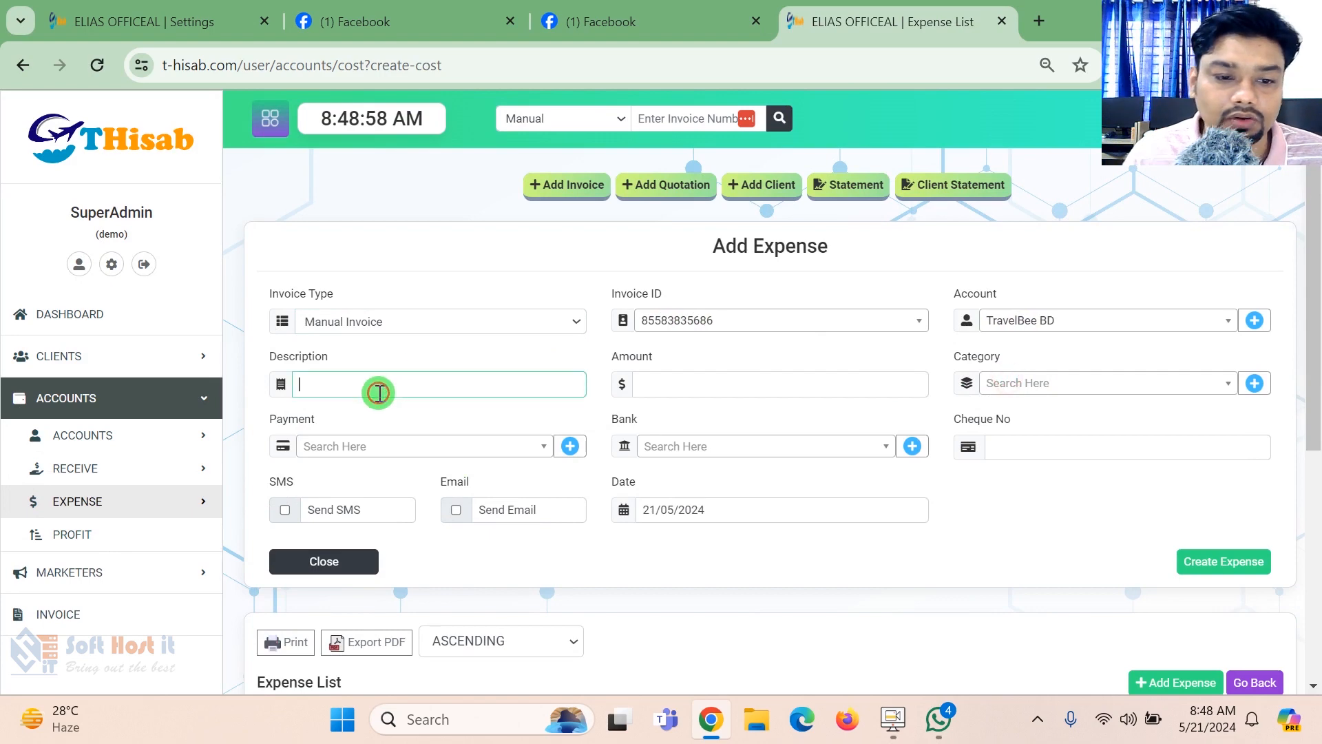
{"action": "left_click", "coordinate": [635, 395]}
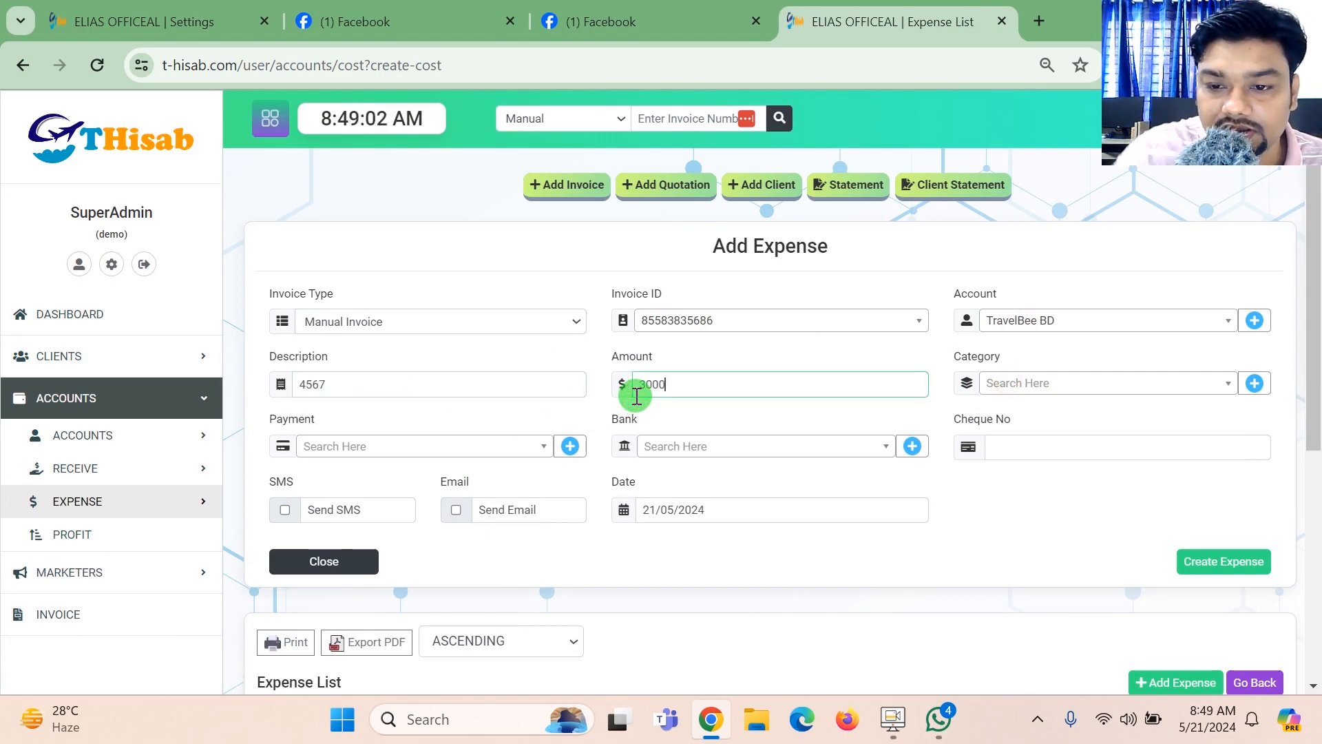
{"action": "left_click", "coordinate": [1000, 379]}
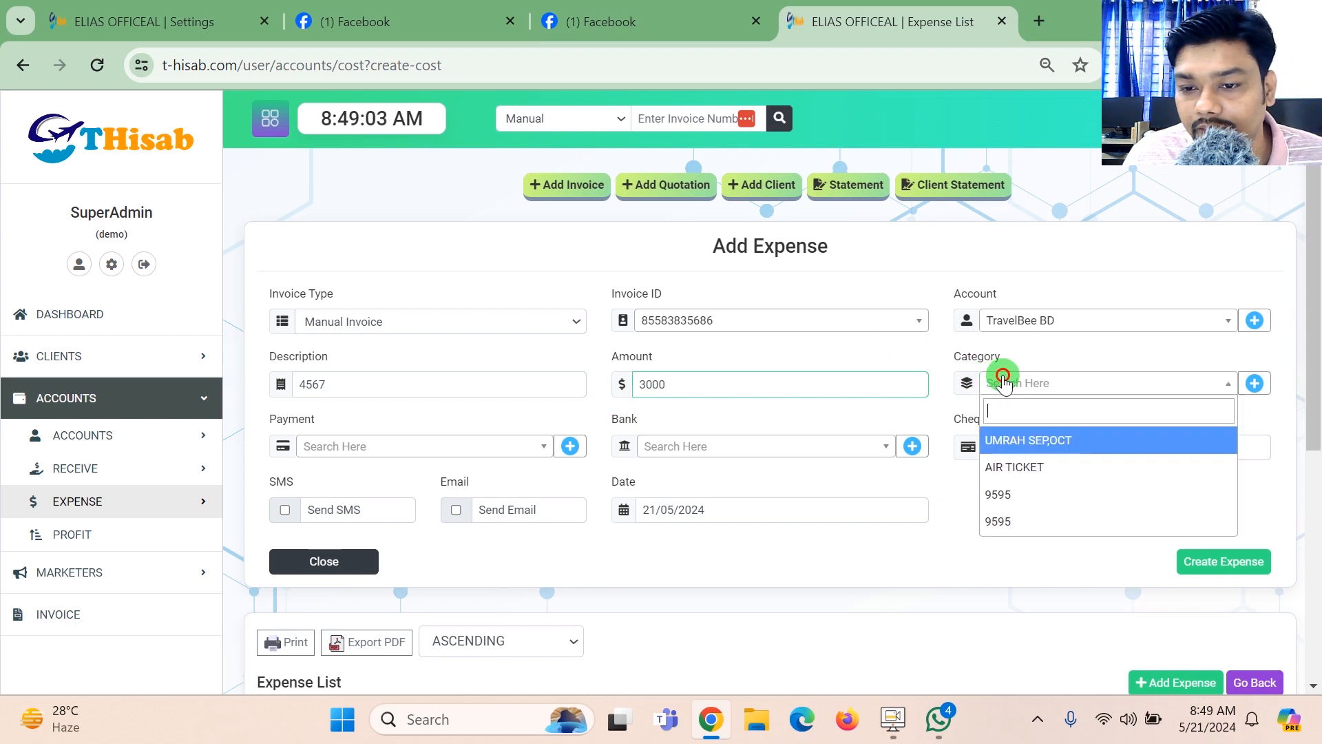
{"action": "left_click", "coordinate": [1050, 465]}
- Set the expense's payment to BOUCHER NO:14 and its bank to bKash
{"action": "left_click", "coordinate": [420, 456]}
{"action": "left_click", "coordinate": [380, 502]}
{"action": "left_click", "coordinate": [739, 451]}
{"action": "left_click", "coordinate": [758, 529]}
- Enter cheque number 56, enable the SMS notification and create the expense entry
{"action": "left_click", "coordinate": [1061, 454]}
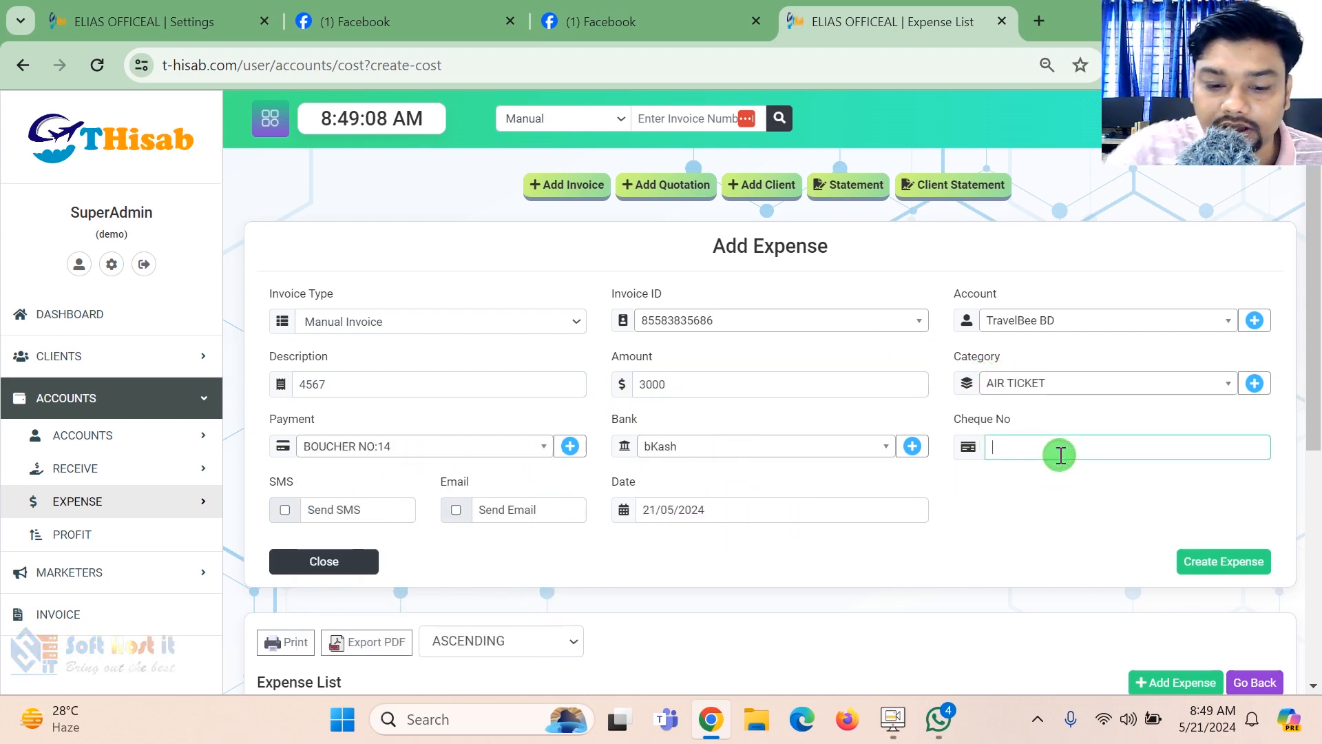
{"action": "left_click", "coordinate": [285, 509]}
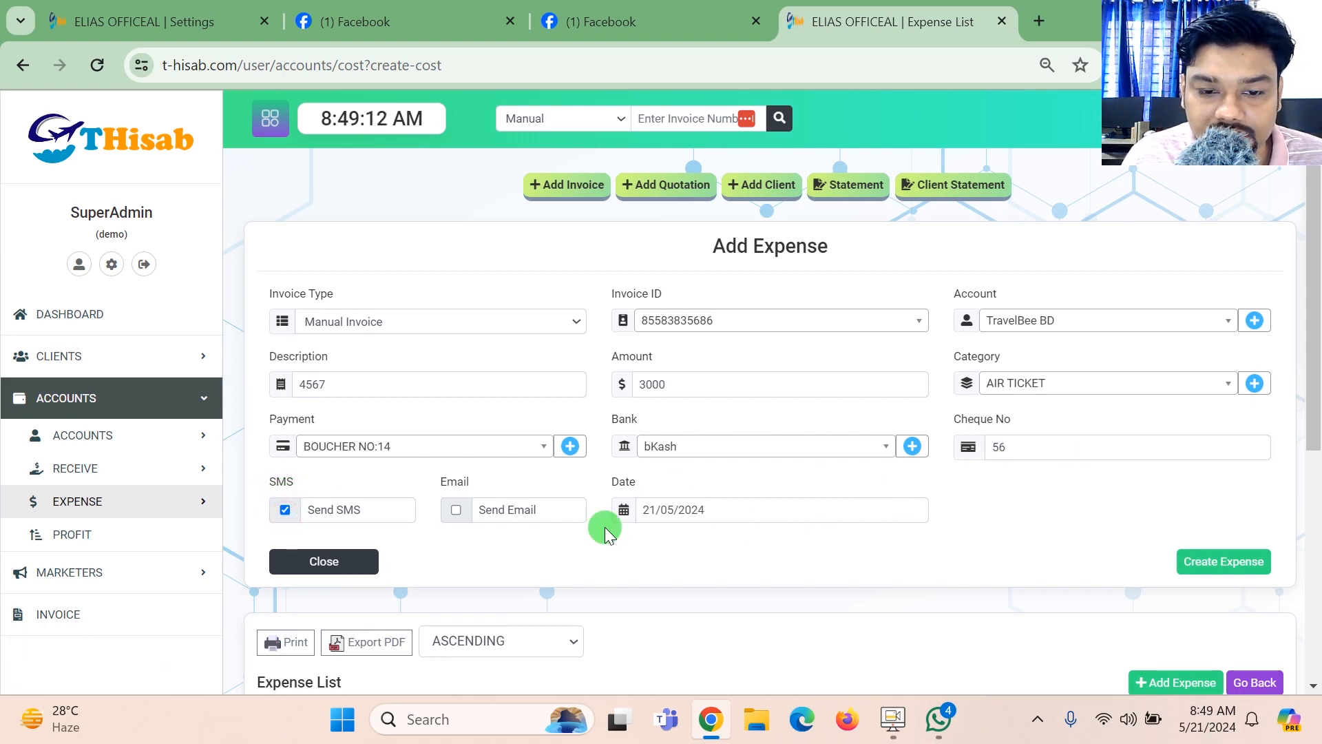
{"action": "left_click", "coordinate": [1225, 562]}
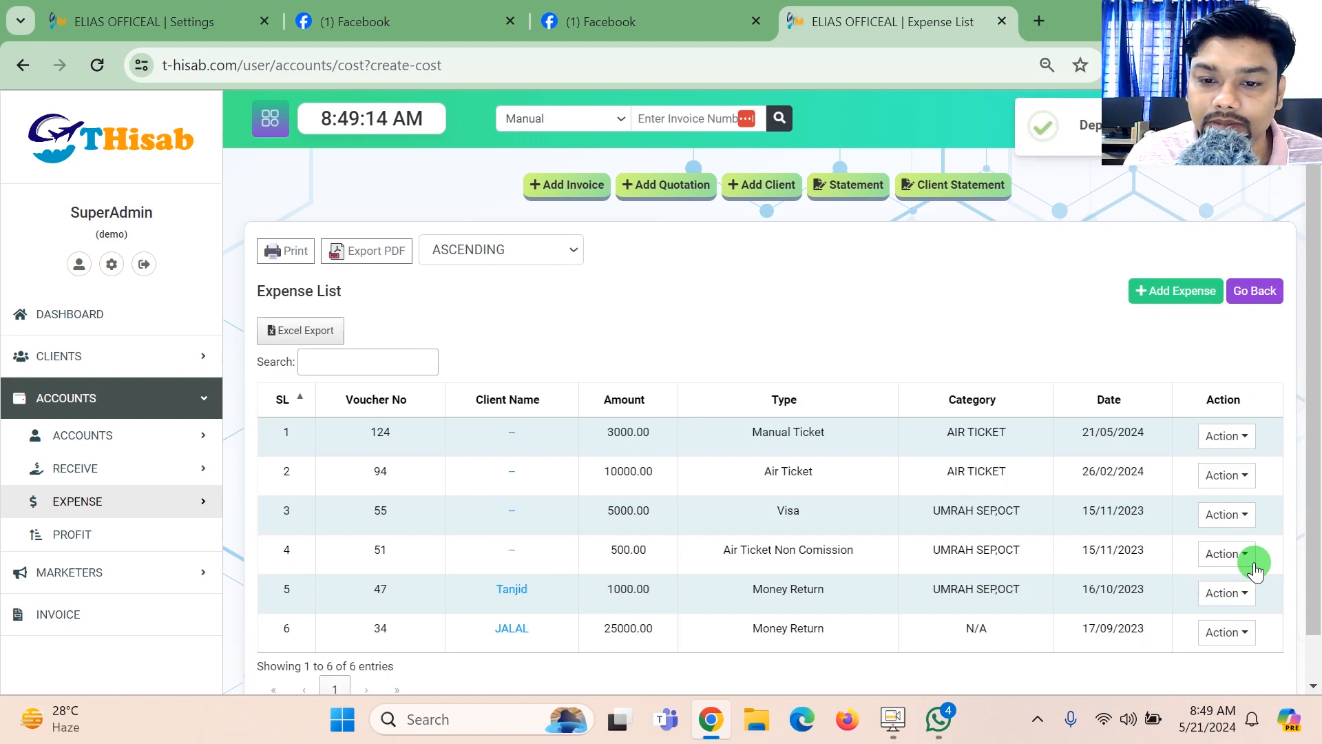
{"action": "left_click_drag", "start_coordinate": [630, 433], "coordinate": [607, 434]}
- Open the dashboard and examine the daily, monthly and total deposit and cost figures
{"action": "left_click", "coordinate": [94, 314]}
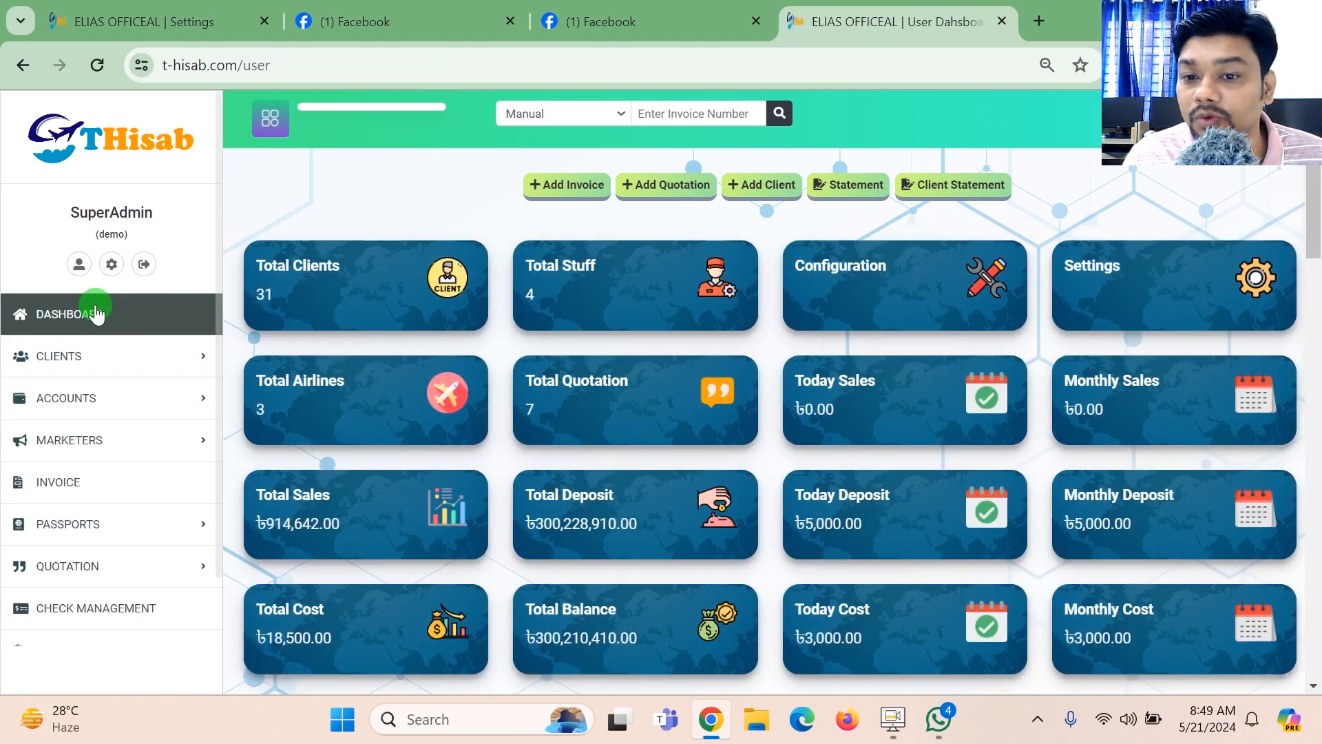
{"action": "left_click_drag", "start_coordinate": [1320, 148], "coordinate": [1321, 178]}
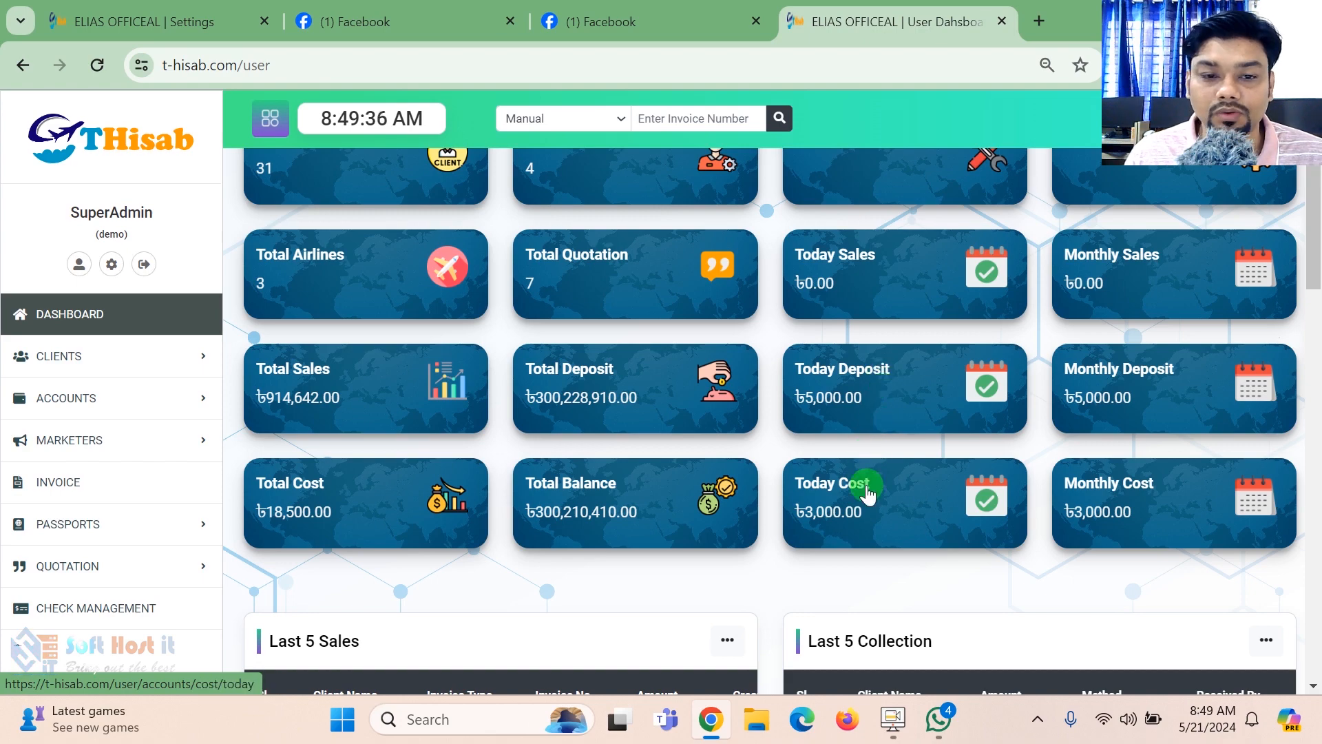
{"action": "mouse_move", "coordinate": [1315, 196]}
{"action": "left_mouse_down"}
{"action": "mouse_move", "coordinate": [1317, 166]}
{"action": "mouse_move", "coordinate": [1318, 341]}
{"action": "mouse_move", "coordinate": [1315, 199]}
{"action": "left_mouse_up"}
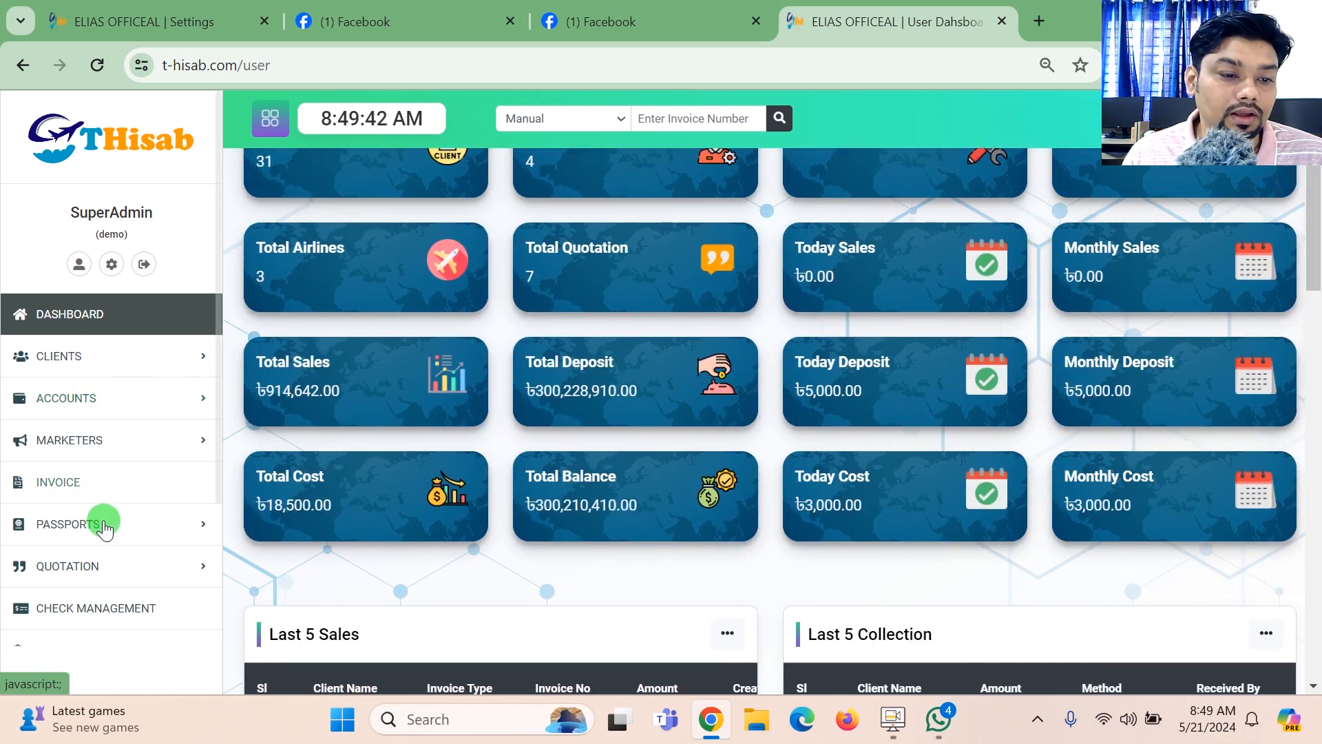
- Open the account statement and filter it by date from 21/05/2024 to 21/05/2024
{"action": "left_click", "coordinate": [135, 390]}
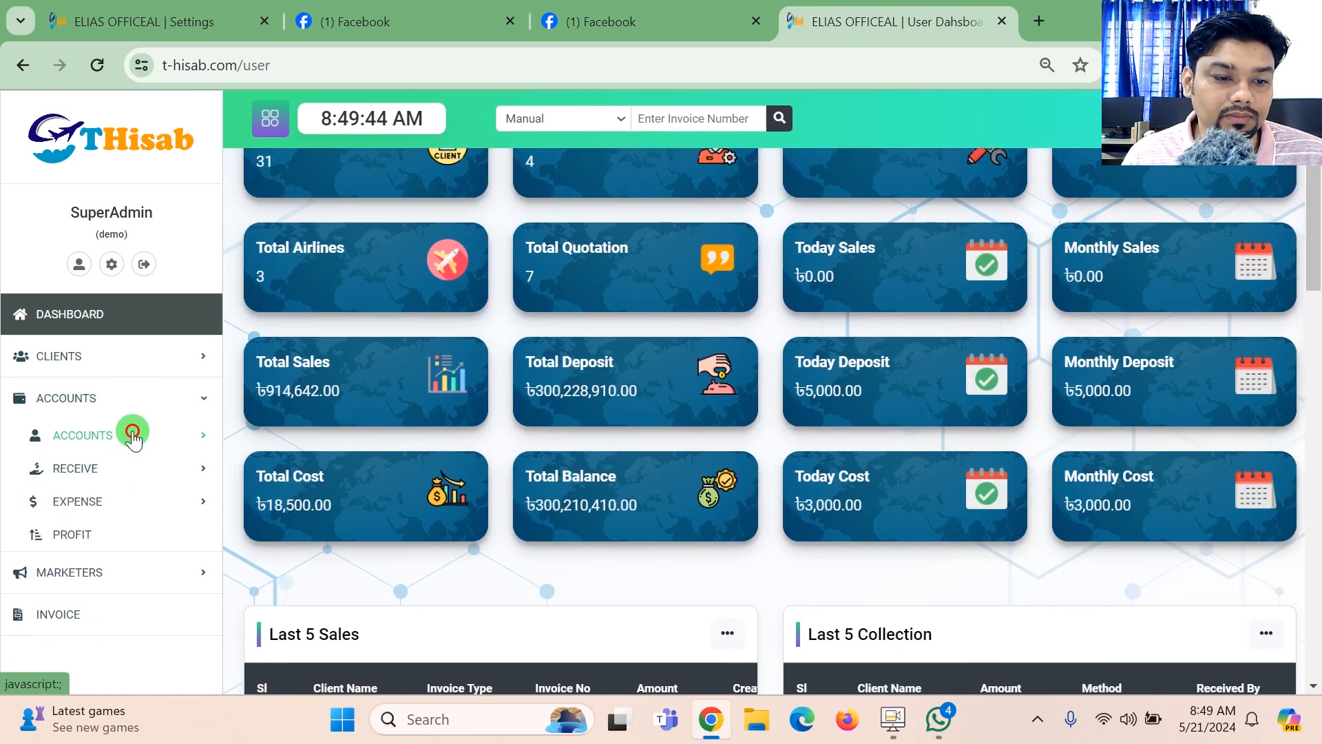
{"action": "left_click", "coordinate": [133, 437]}
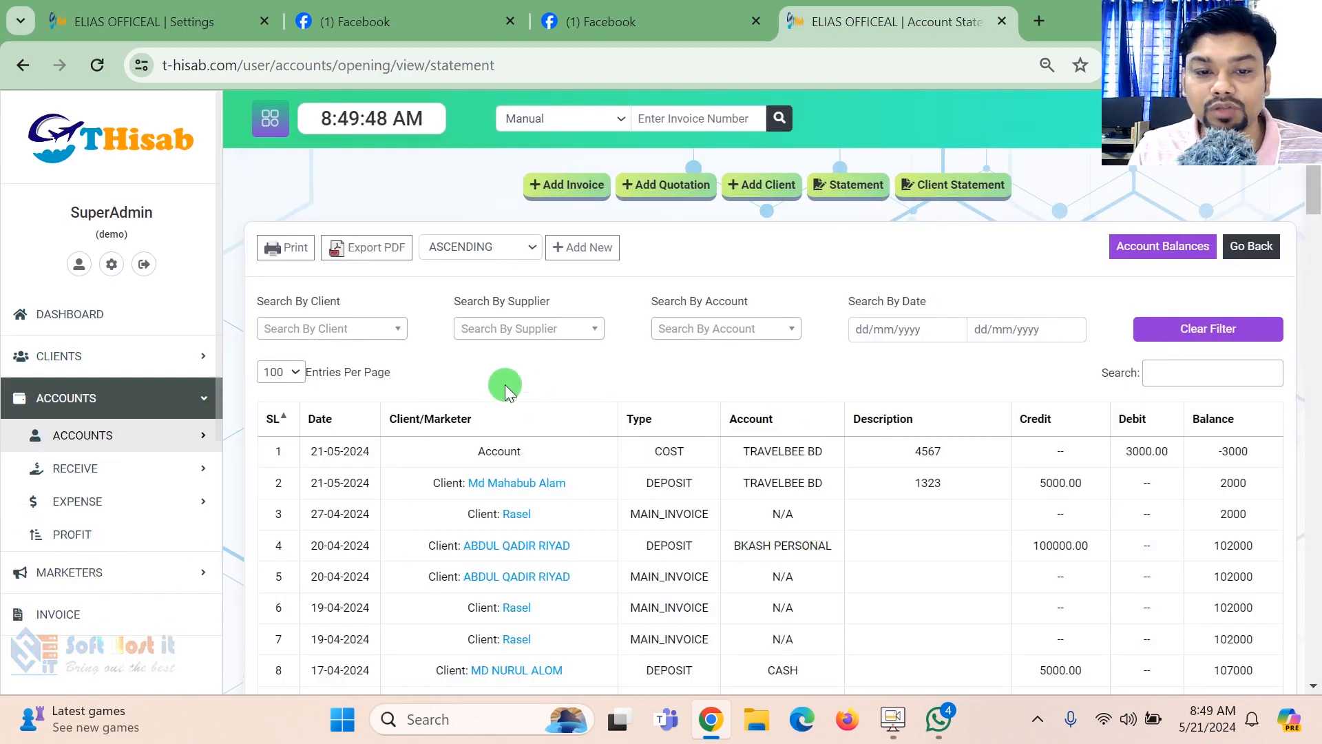
{"action": "left_click", "coordinate": [895, 331]}
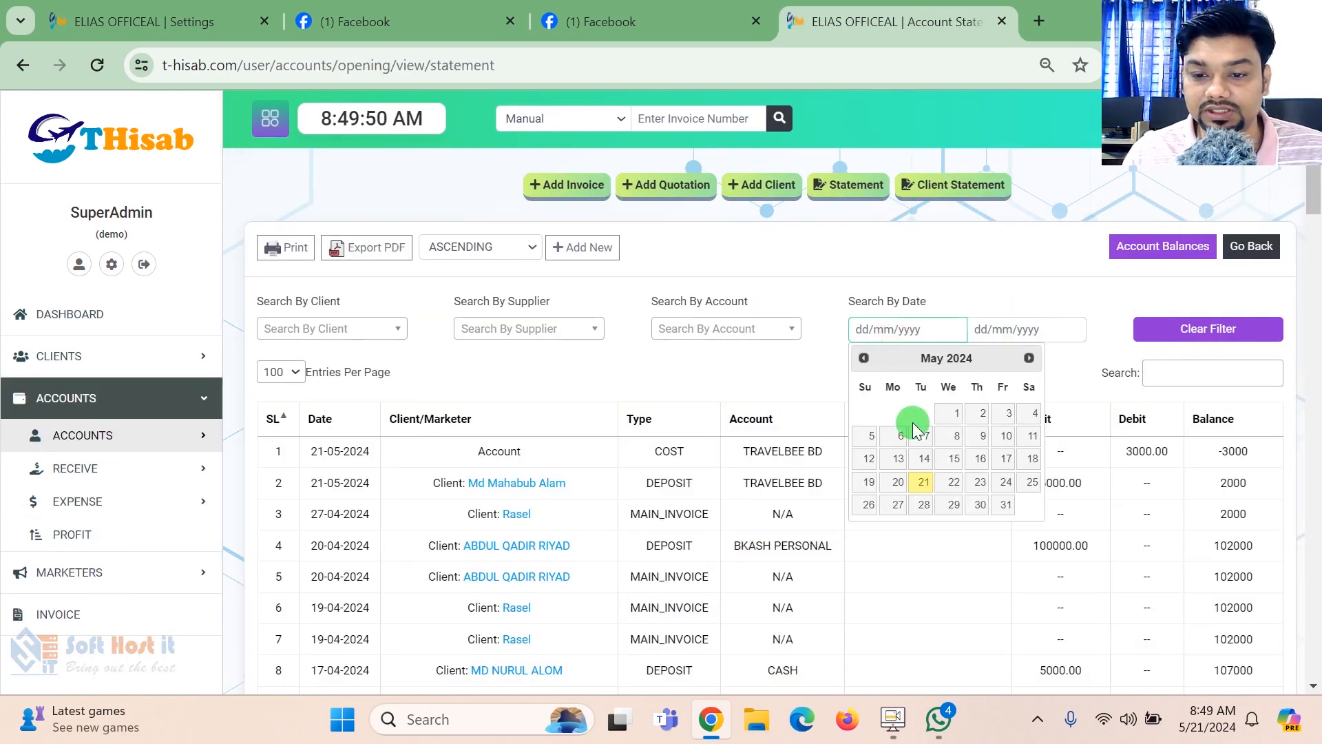
{"action": "left_click", "coordinate": [925, 482]}
{"action": "left_click", "coordinate": [999, 330]}
{"action": "left_click", "coordinate": [1038, 489]}
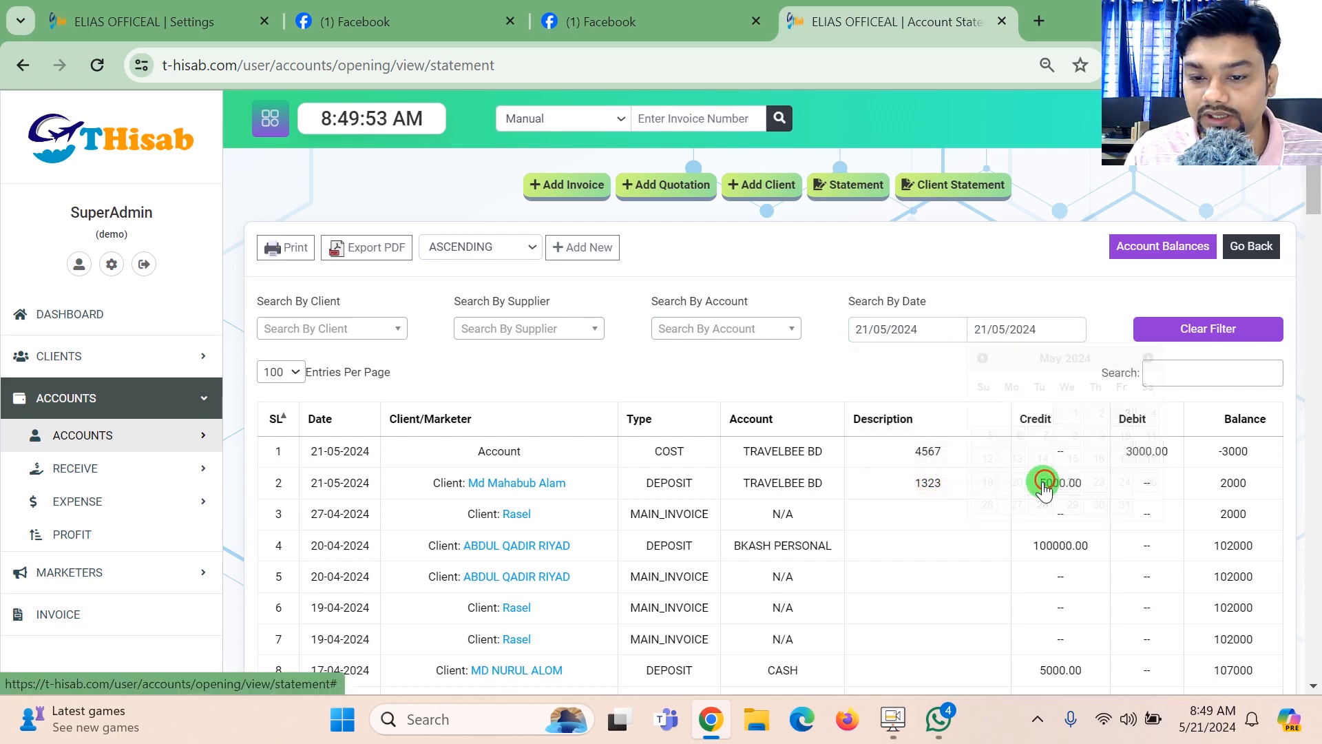
- Filter the account statement by the TravelBee BD account and examine the credit, debit and balance of the 21-05-2024 entries
{"action": "left_click", "coordinate": [680, 337]}
{"action": "left_click", "coordinate": [694, 385]}
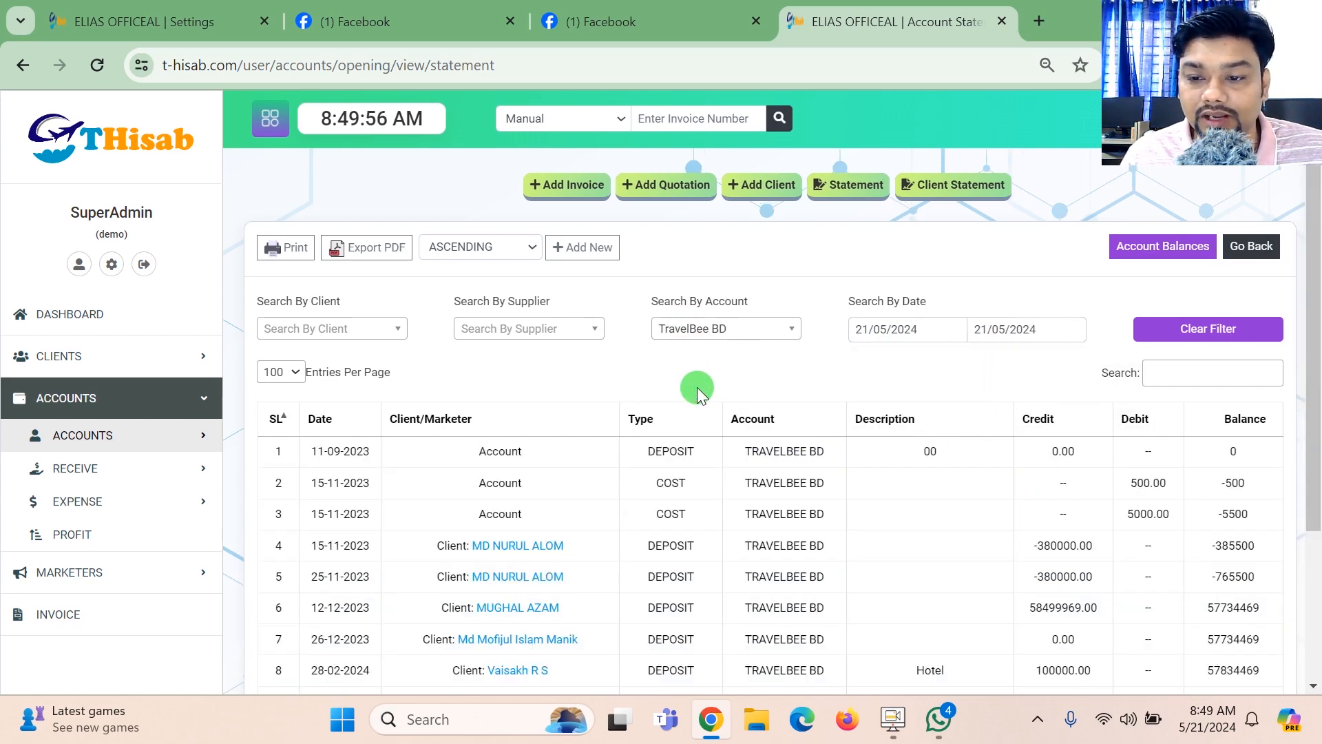
{"action": "left_click_drag", "start_coordinate": [1316, 254], "coordinate": [1316, 462]}
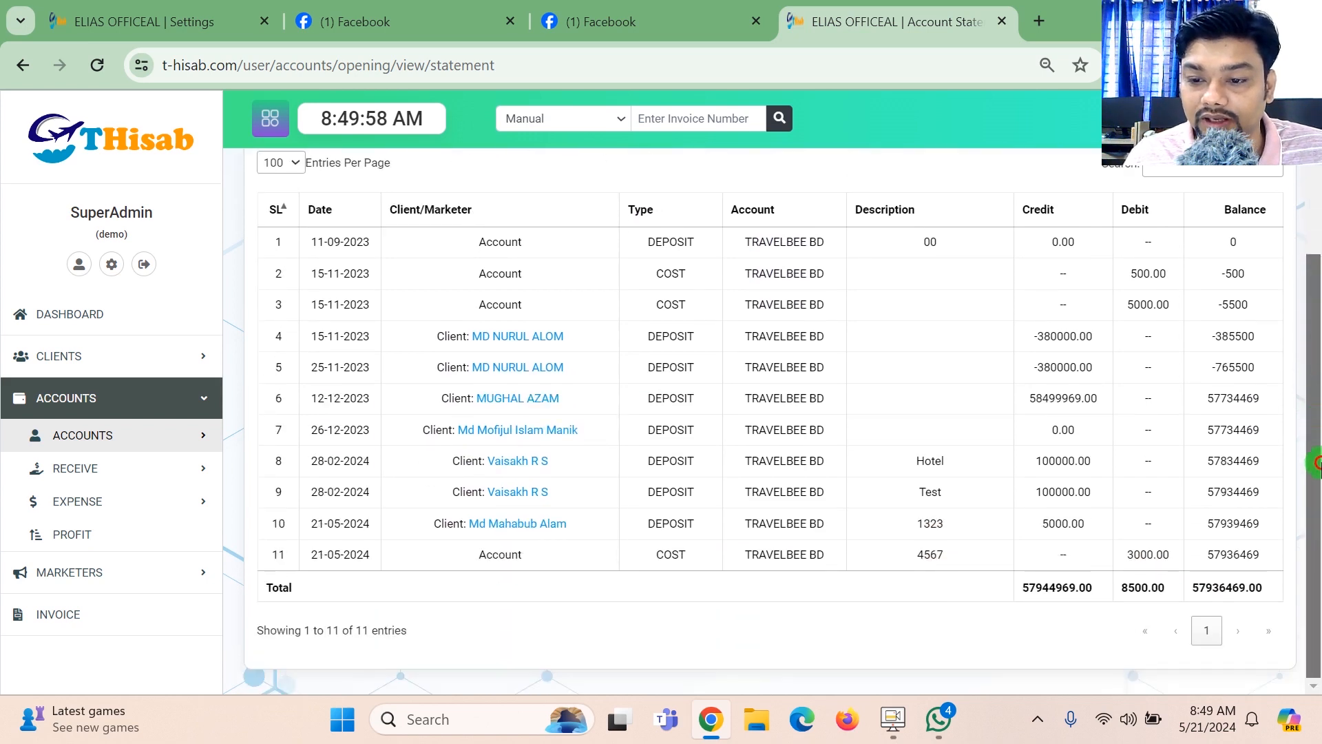
{"action": "left_click_drag", "start_coordinate": [1027, 525], "coordinate": [1305, 526]}
{"action": "left_click_drag", "start_coordinate": [1316, 458], "coordinate": [1320, 365]}
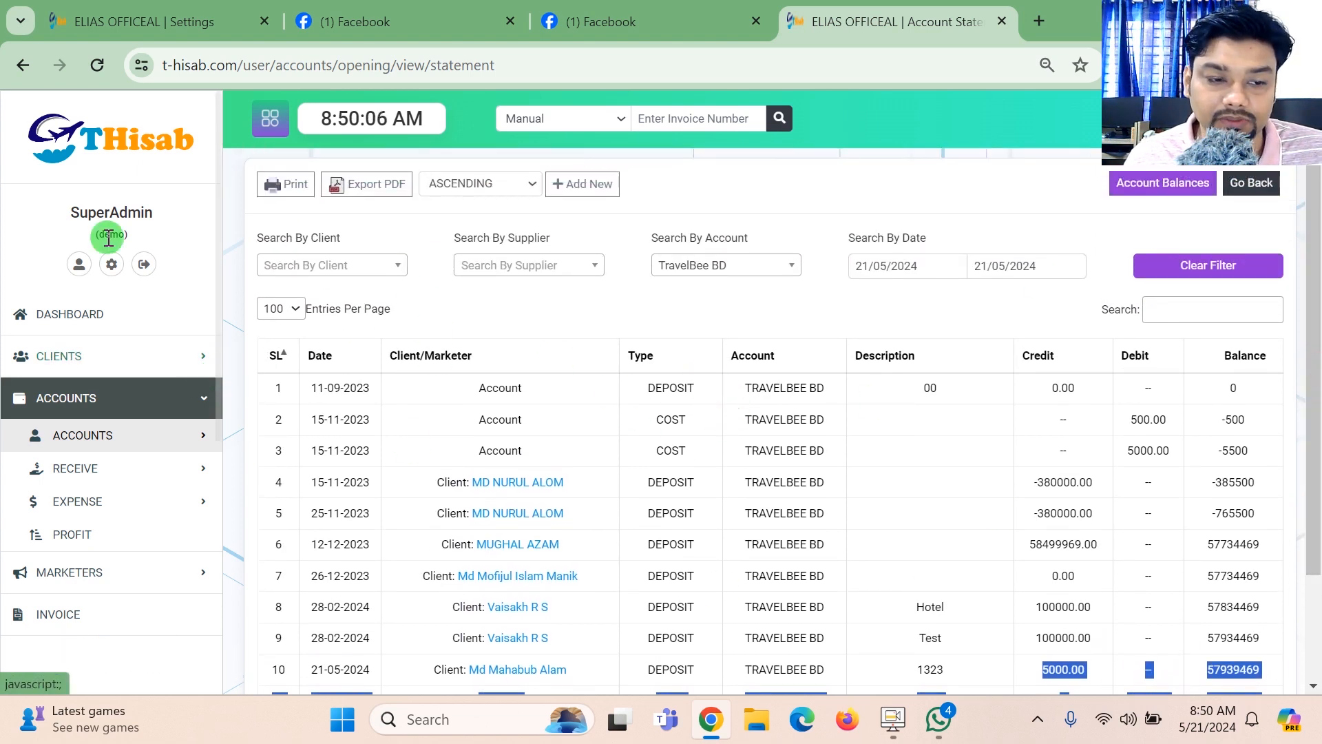
- Return to the dashboard, then open the list of recorded expenses
{"action": "left_click", "coordinate": [95, 321]}
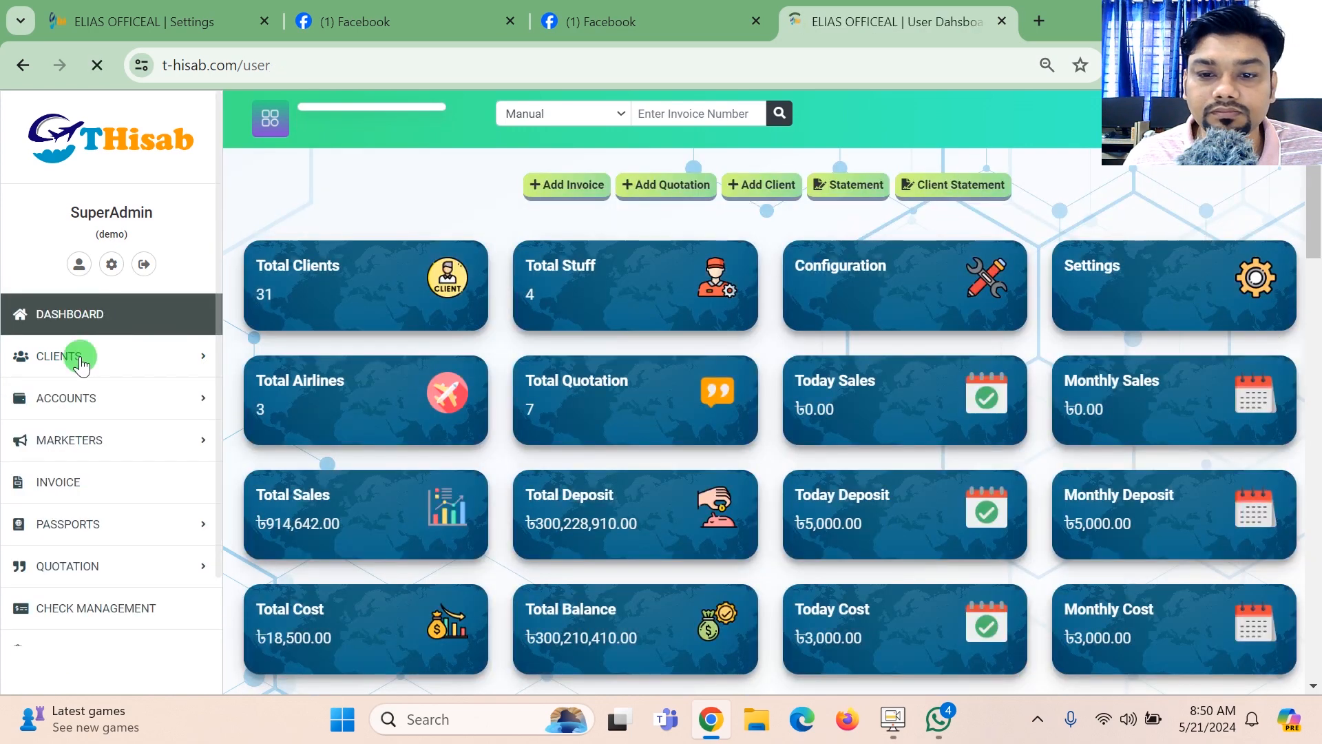
{"action": "left_click", "coordinate": [88, 399]}
{"action": "left_click", "coordinate": [104, 501]}
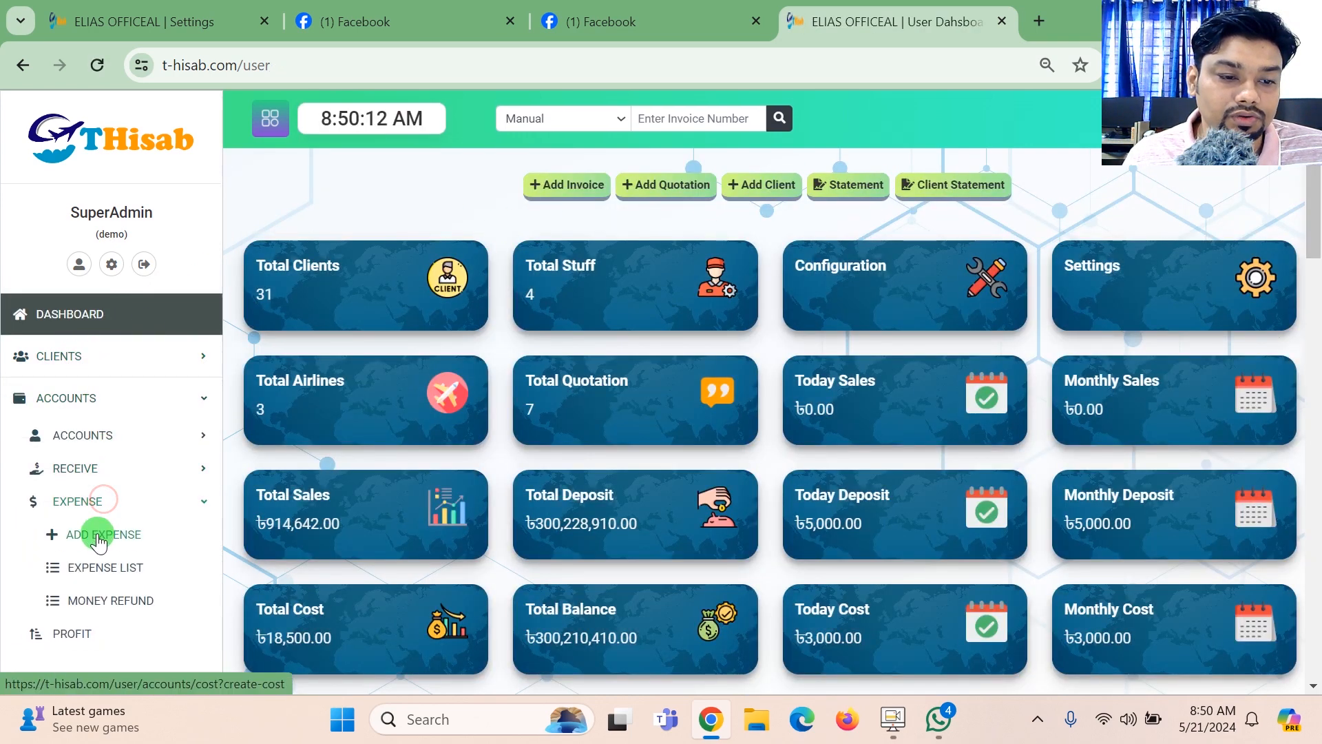
{"action": "left_click", "coordinate": [108, 566]}
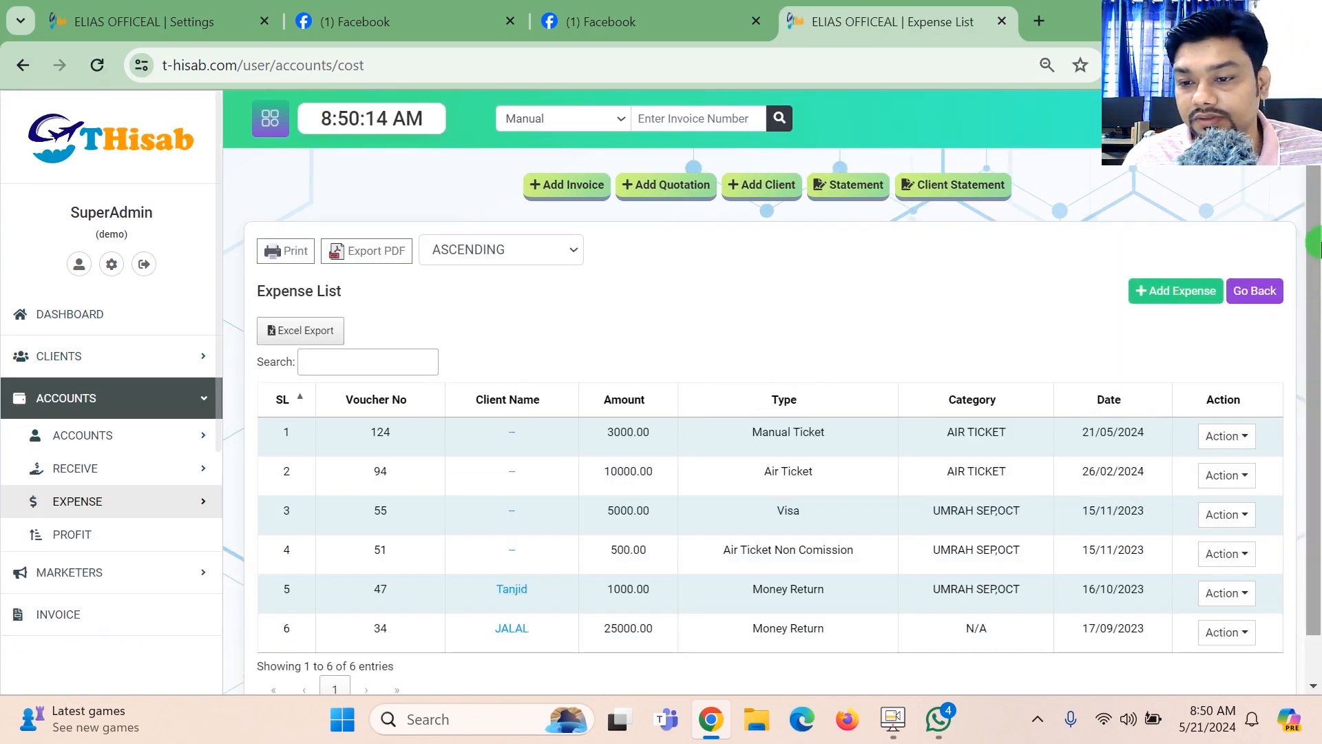
- View the receipt of the 3000.00 Manual Ticket expense dated 21/05/2024, then close it
{"action": "double_click", "coordinate": [587, 384]}
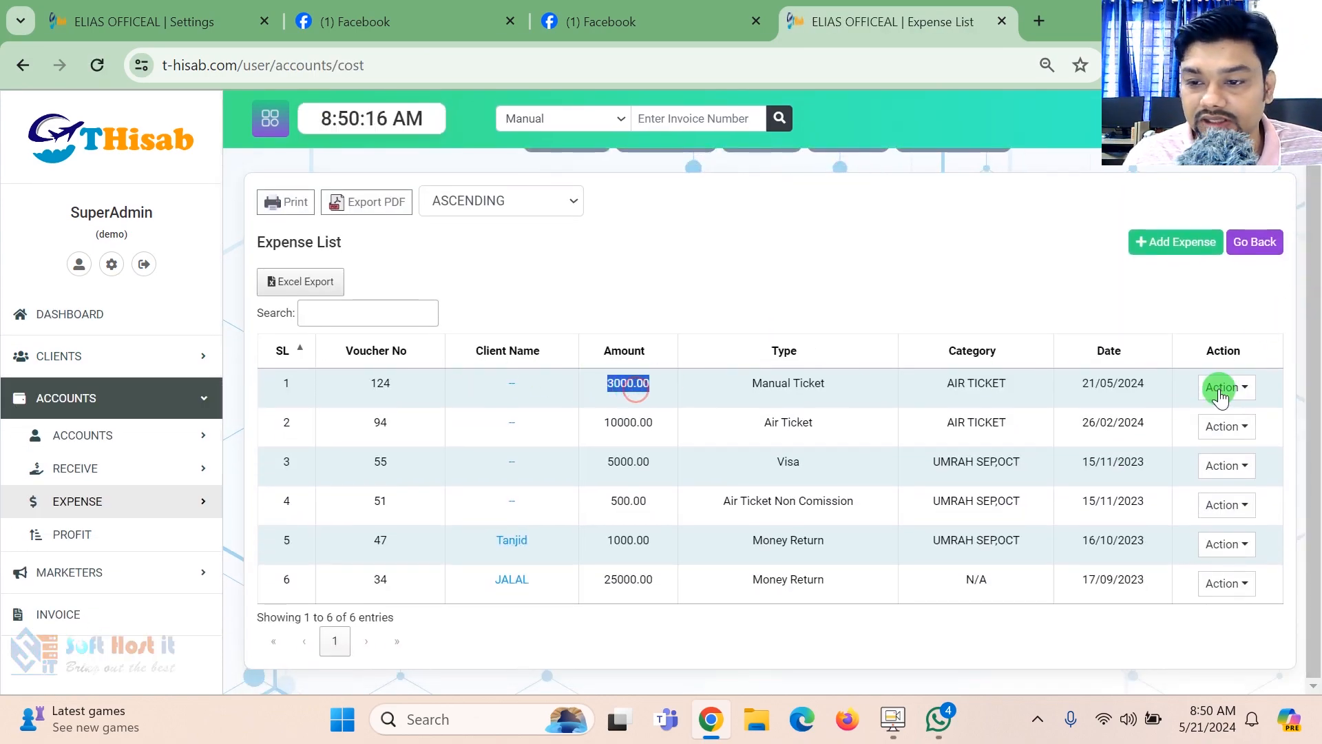
{"action": "left_click", "coordinate": [1226, 387]}
{"action": "left_click", "coordinate": [1179, 502]}
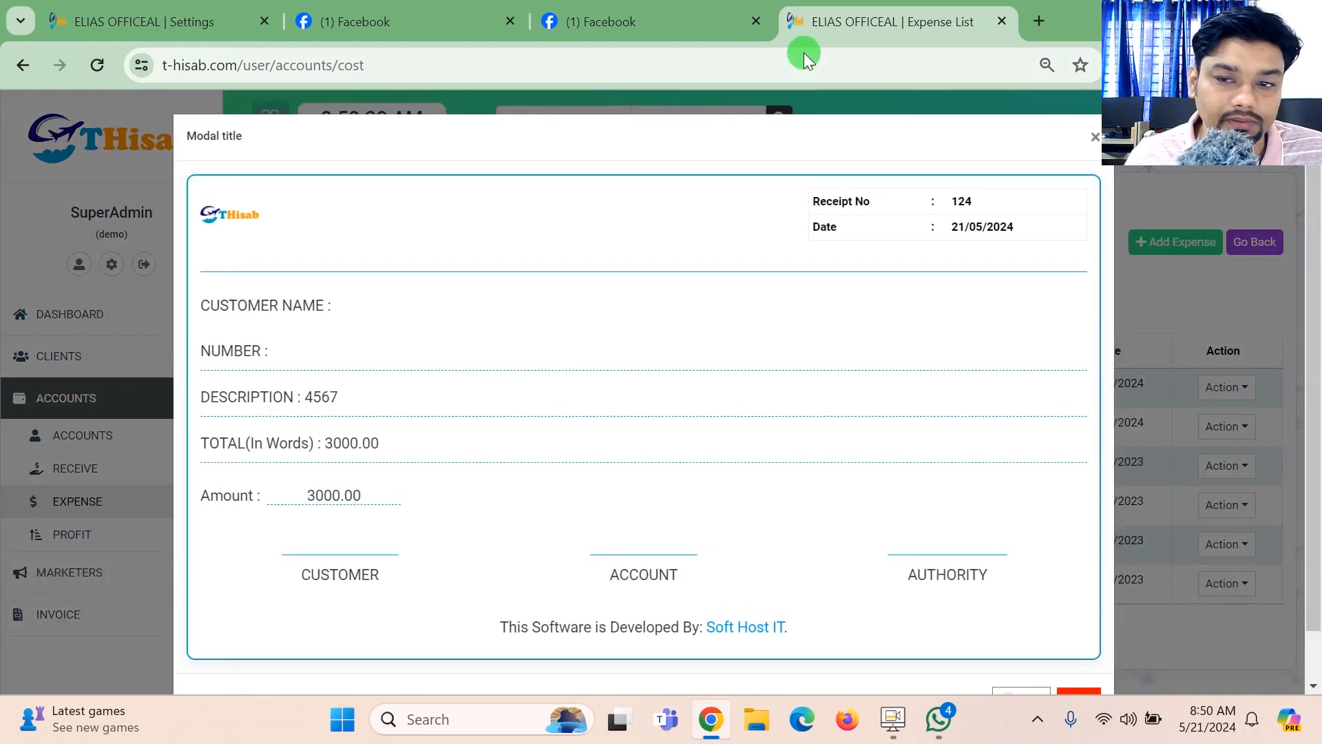
{"action": "left_click", "coordinate": [1094, 693]}
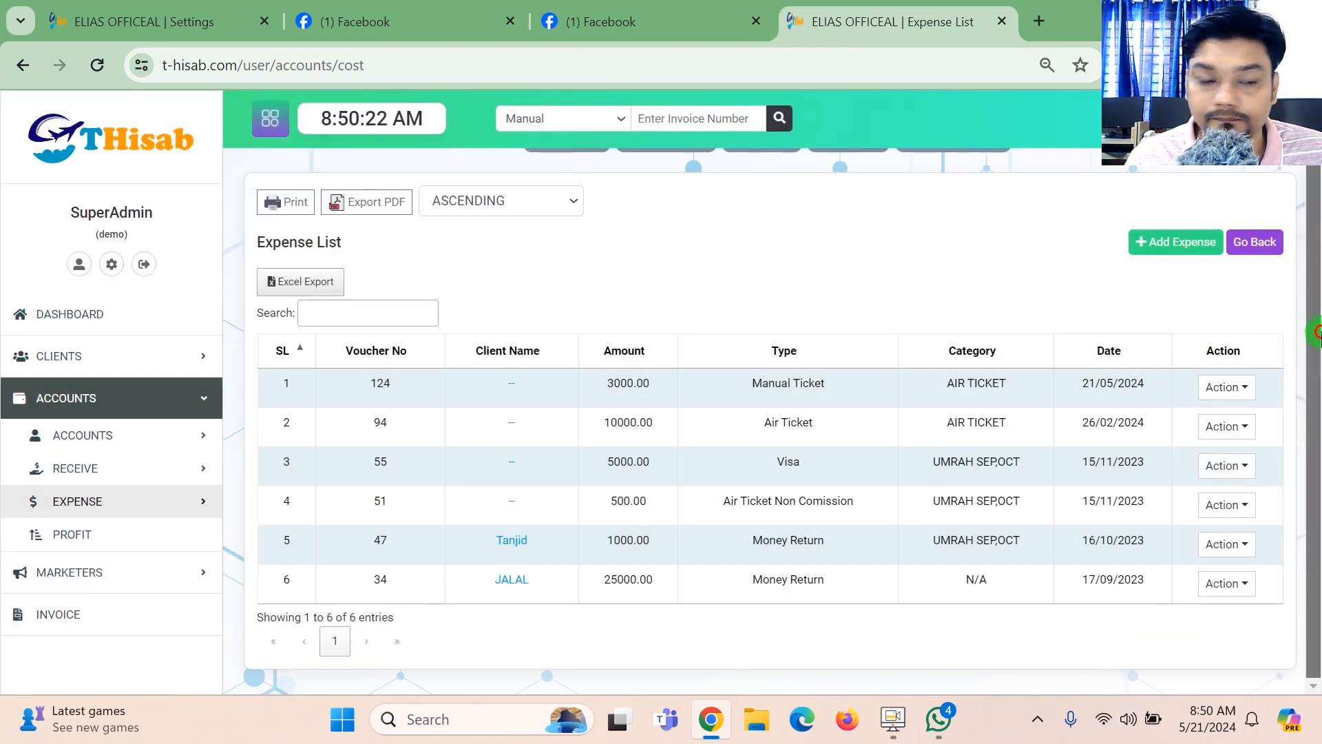
- Look through the marketers section: the form for adding a marketer, the marketer list and the marketer statement
{"action": "left_click", "coordinate": [130, 398]}
{"action": "left_click", "coordinate": [135, 441]}
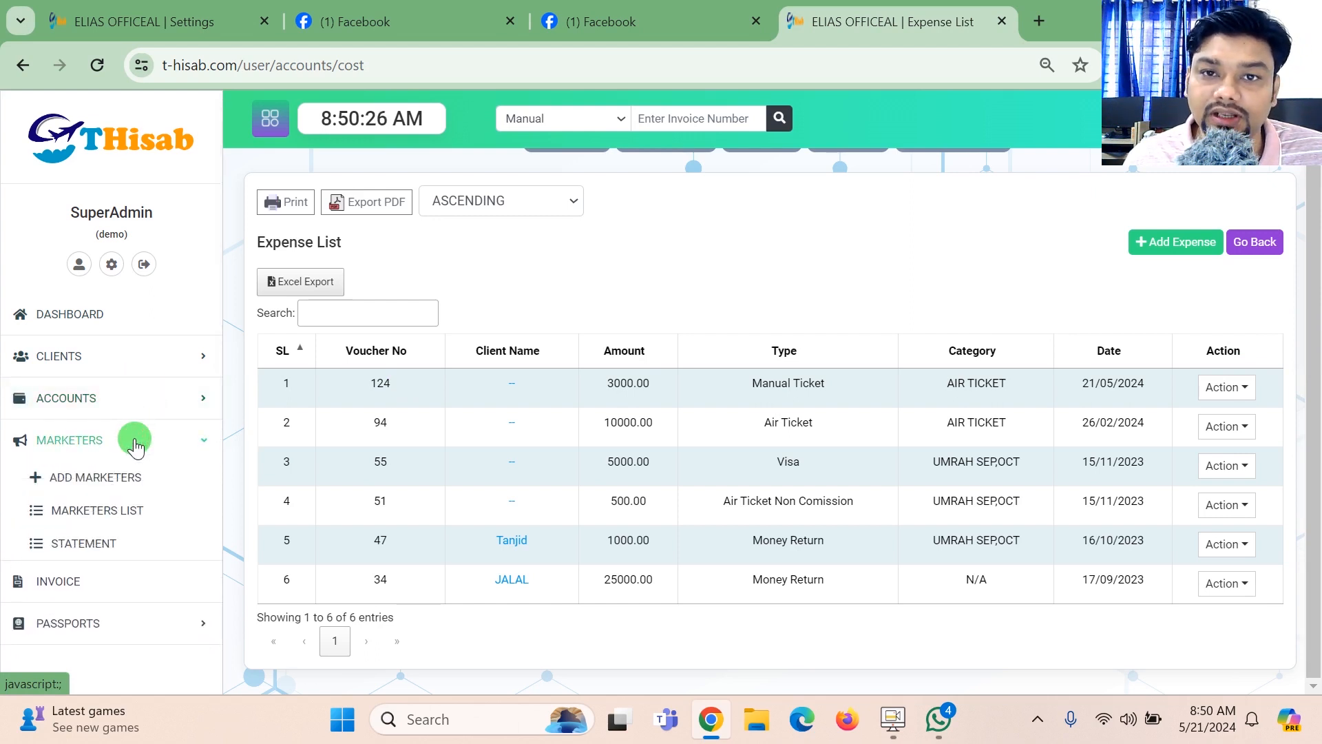
{"action": "left_click", "coordinate": [109, 484]}
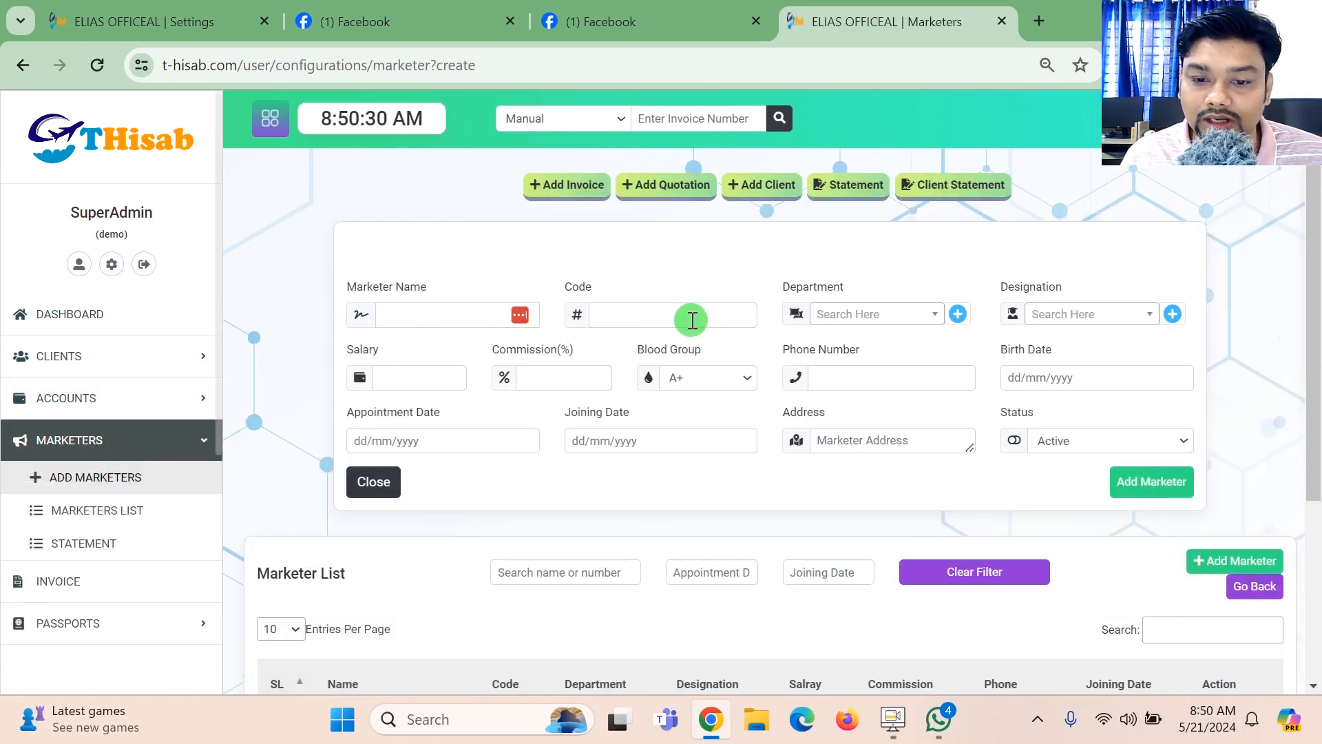
{"action": "left_click", "coordinate": [93, 527]}
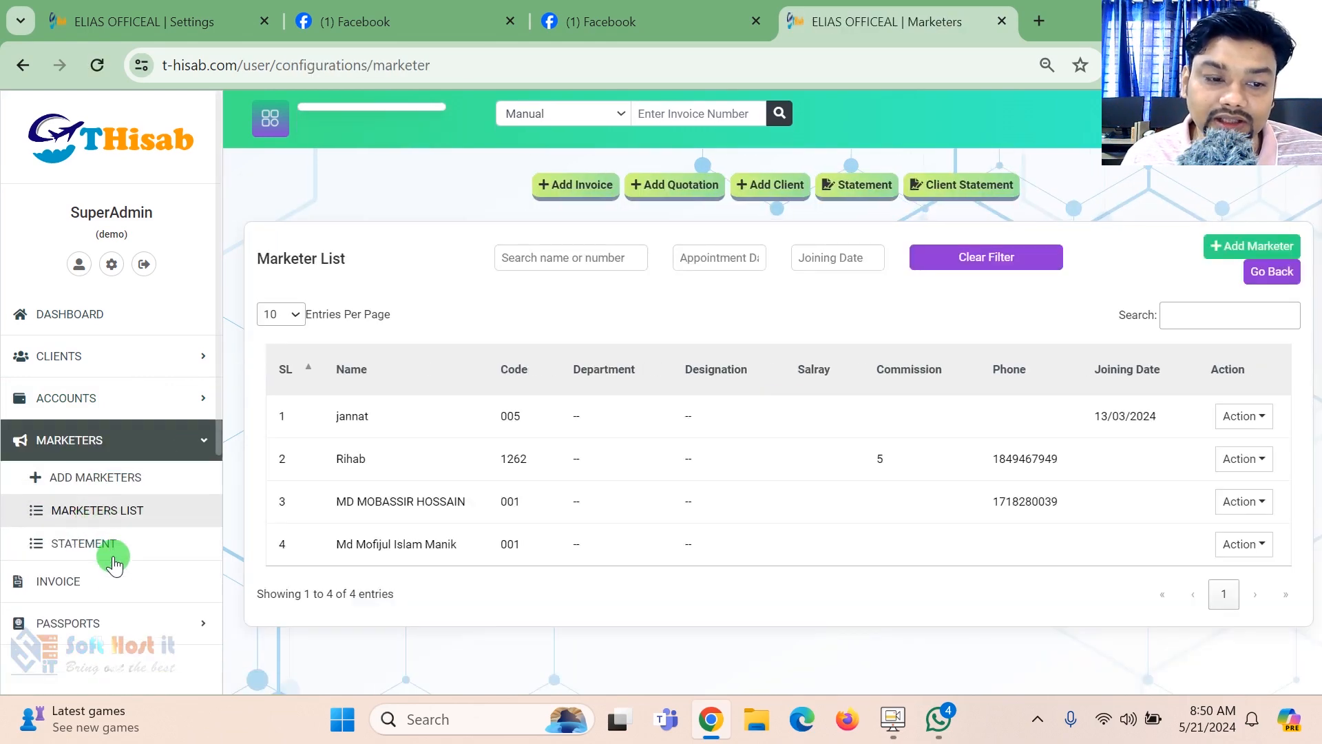
{"action": "left_click", "coordinate": [118, 543]}
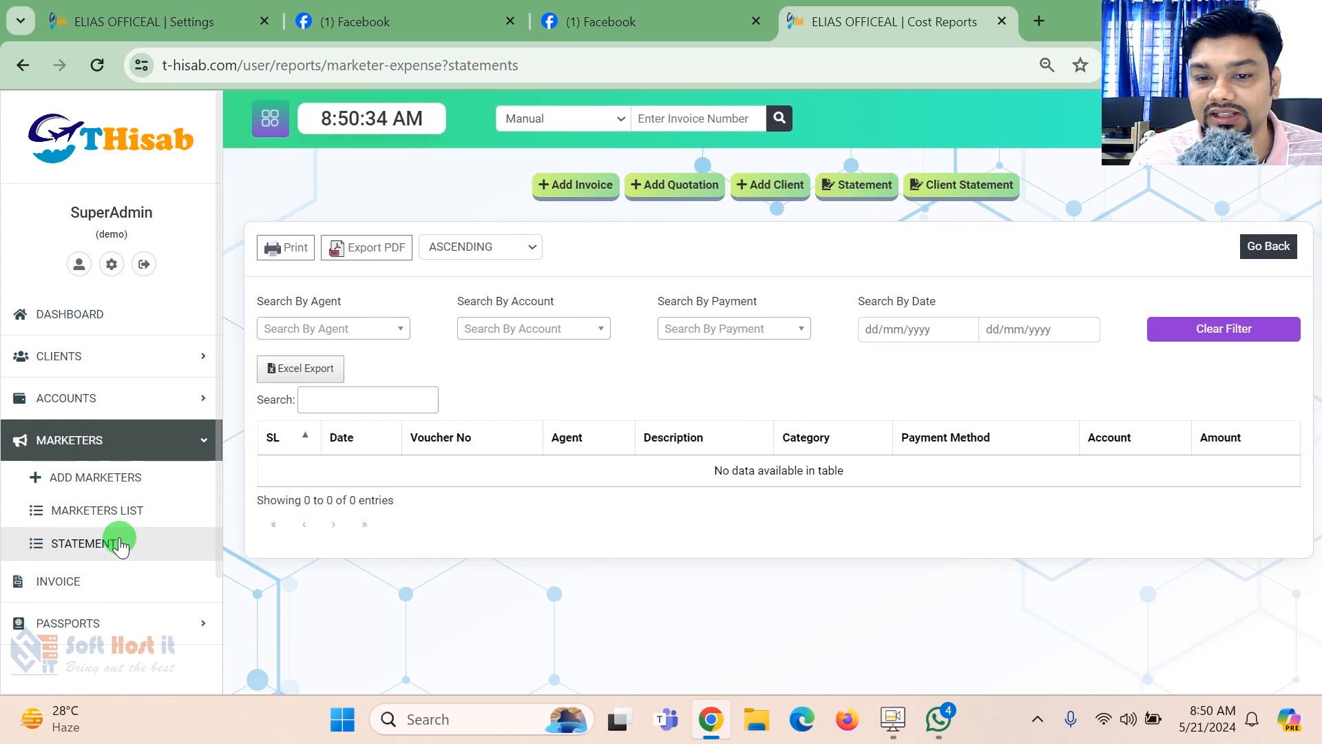
{"action": "left_click", "coordinate": [158, 491]}
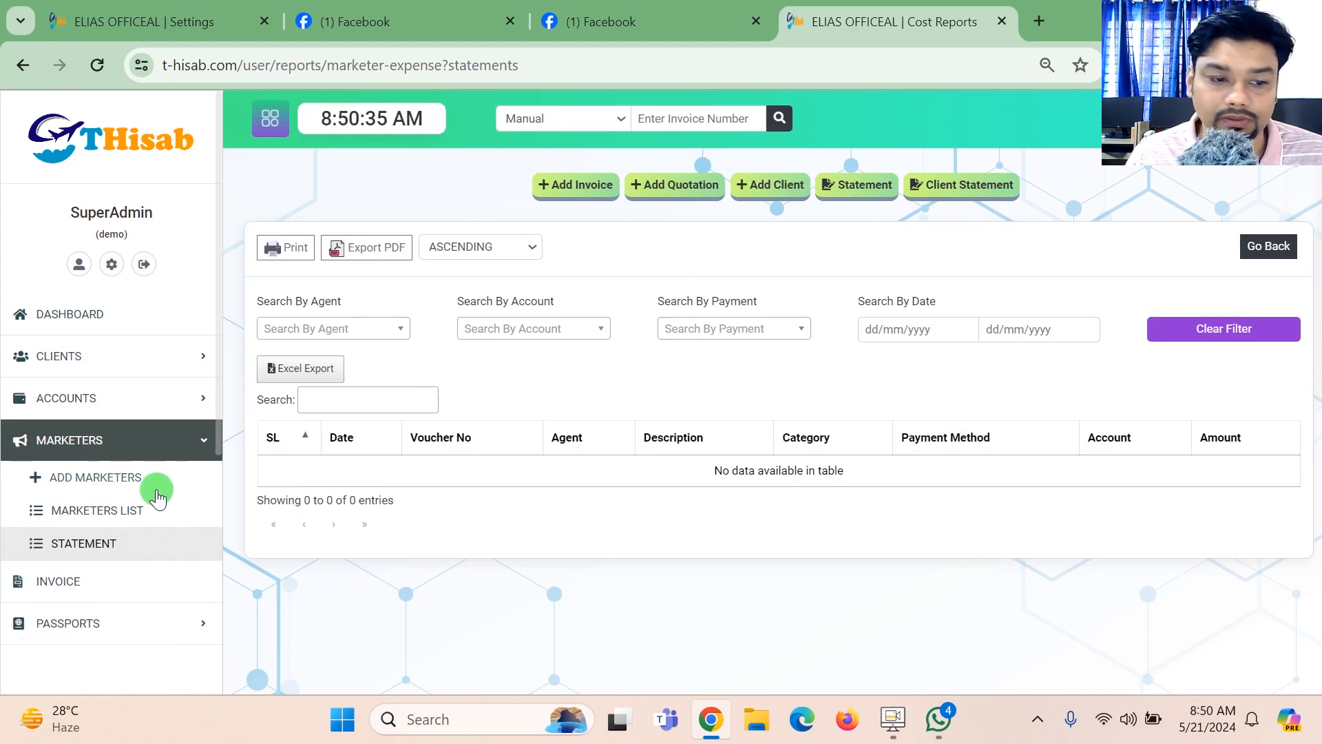
- Start a new manual invoice and select the existing client who has the 5000 advance
{"action": "left_click", "coordinate": [87, 582]}
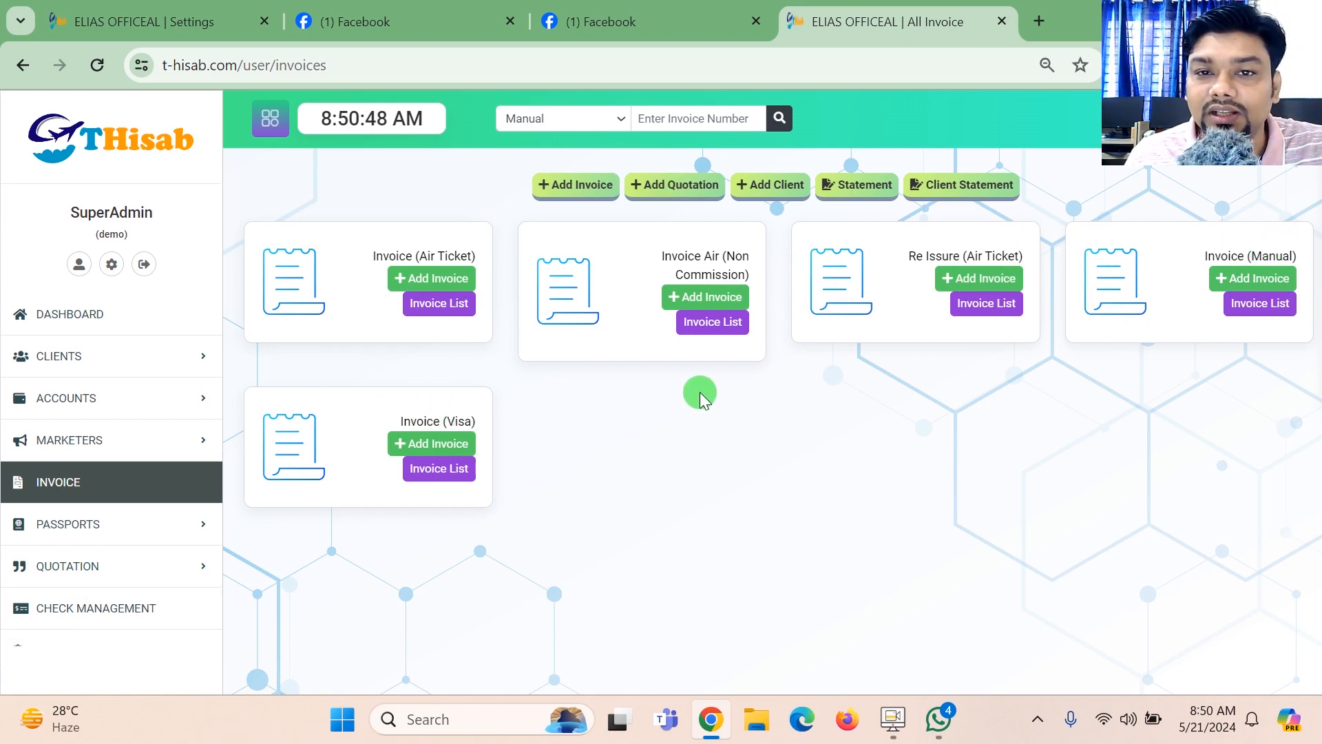
{"action": "left_click", "coordinate": [1253, 279]}
{"action": "left_click_drag", "start_coordinate": [1316, 145], "coordinate": [535, 195]}
{"action": "left_click", "coordinate": [411, 228]}
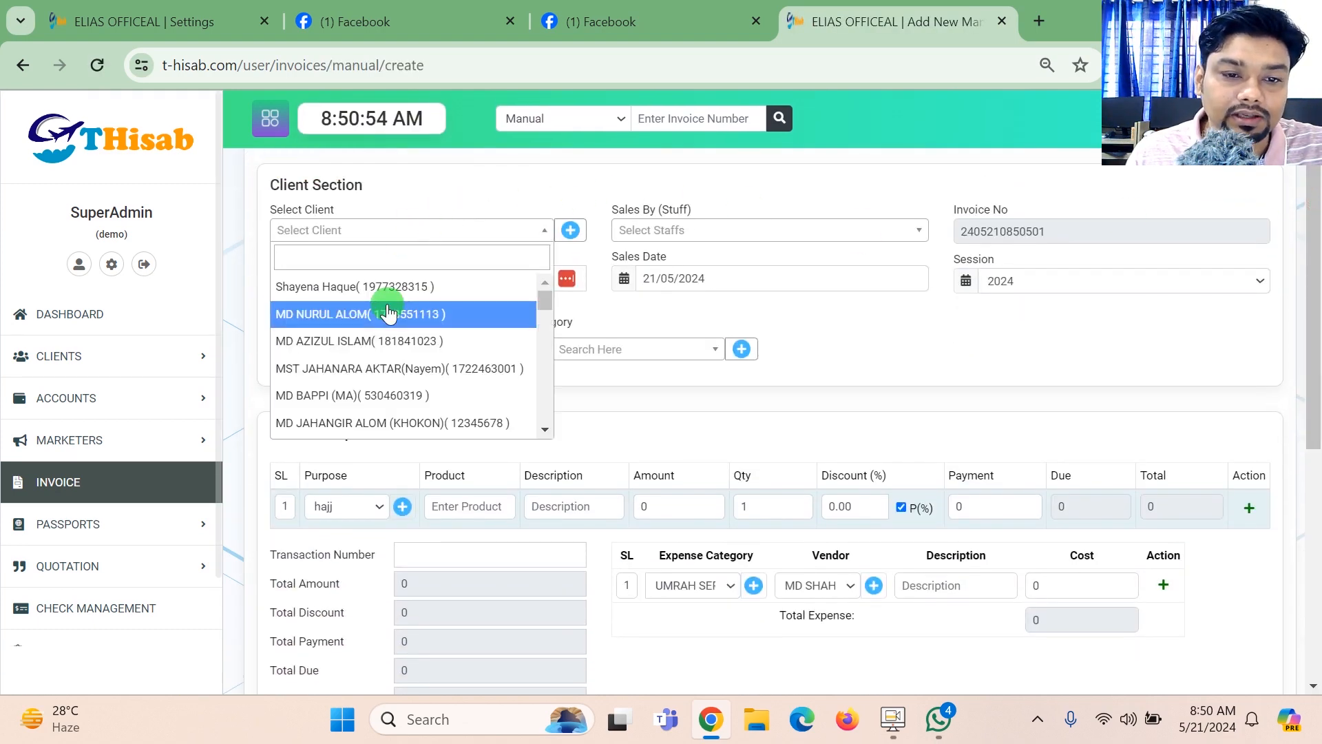
{"action": "type", "text": "mah"}
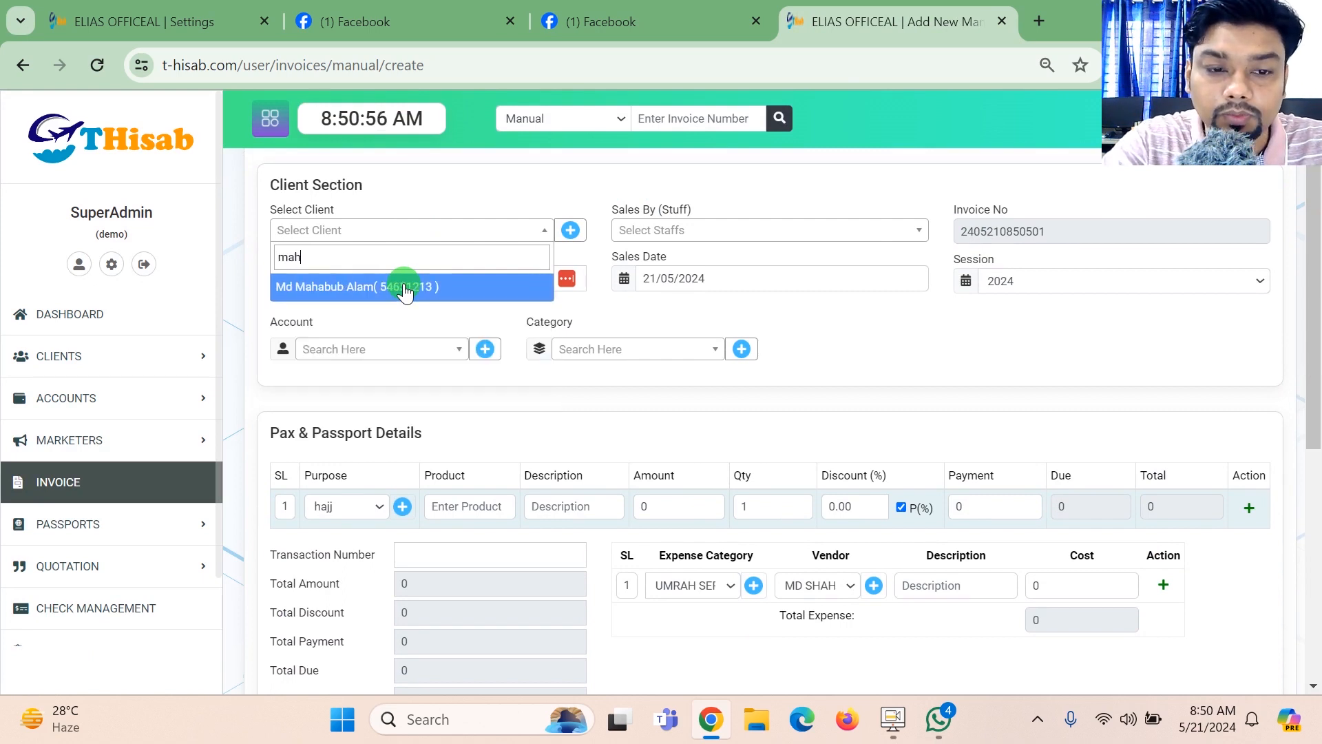
{"action": "left_click", "coordinate": [404, 287]}
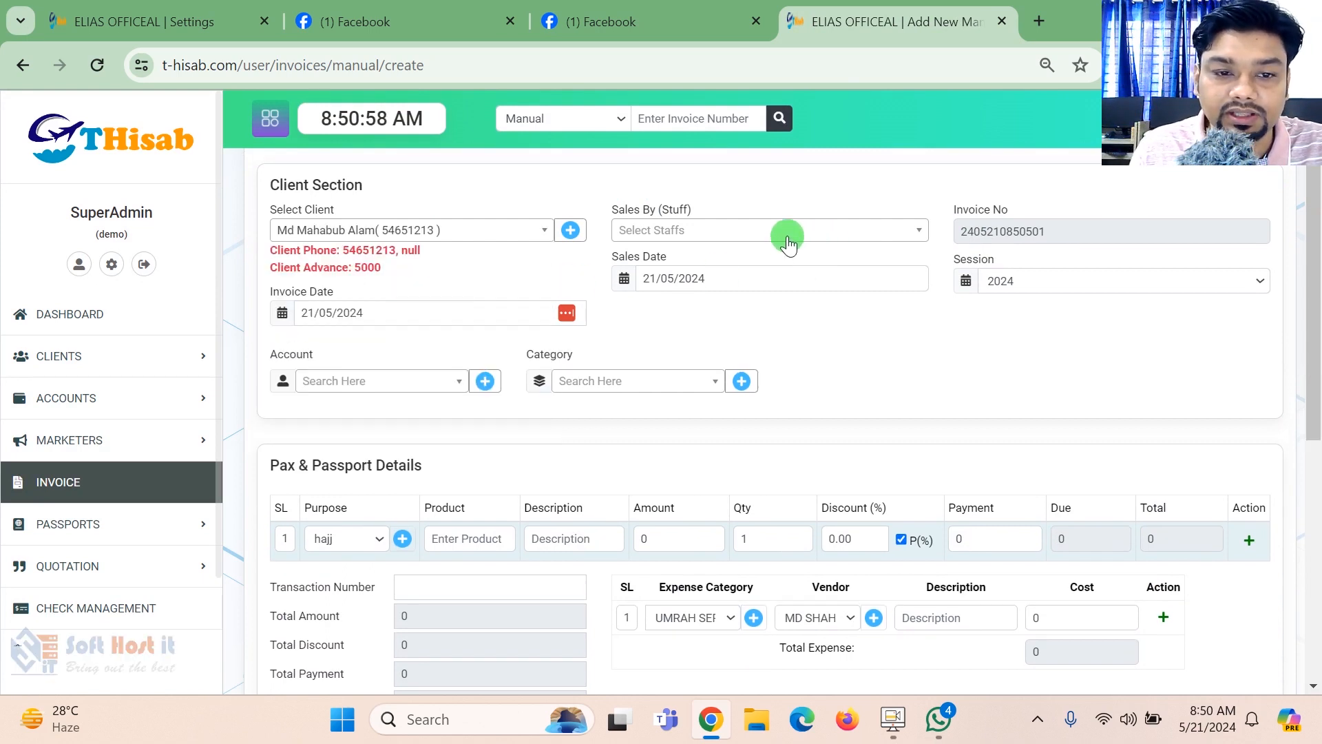
- Set the invoice's sales staff to SuperAdmin, its account to TravelBee BD and its category to Default
{"action": "left_click_drag", "start_coordinate": [324, 250], "coordinate": [386, 269]}
{"action": "left_click", "coordinate": [709, 229]}
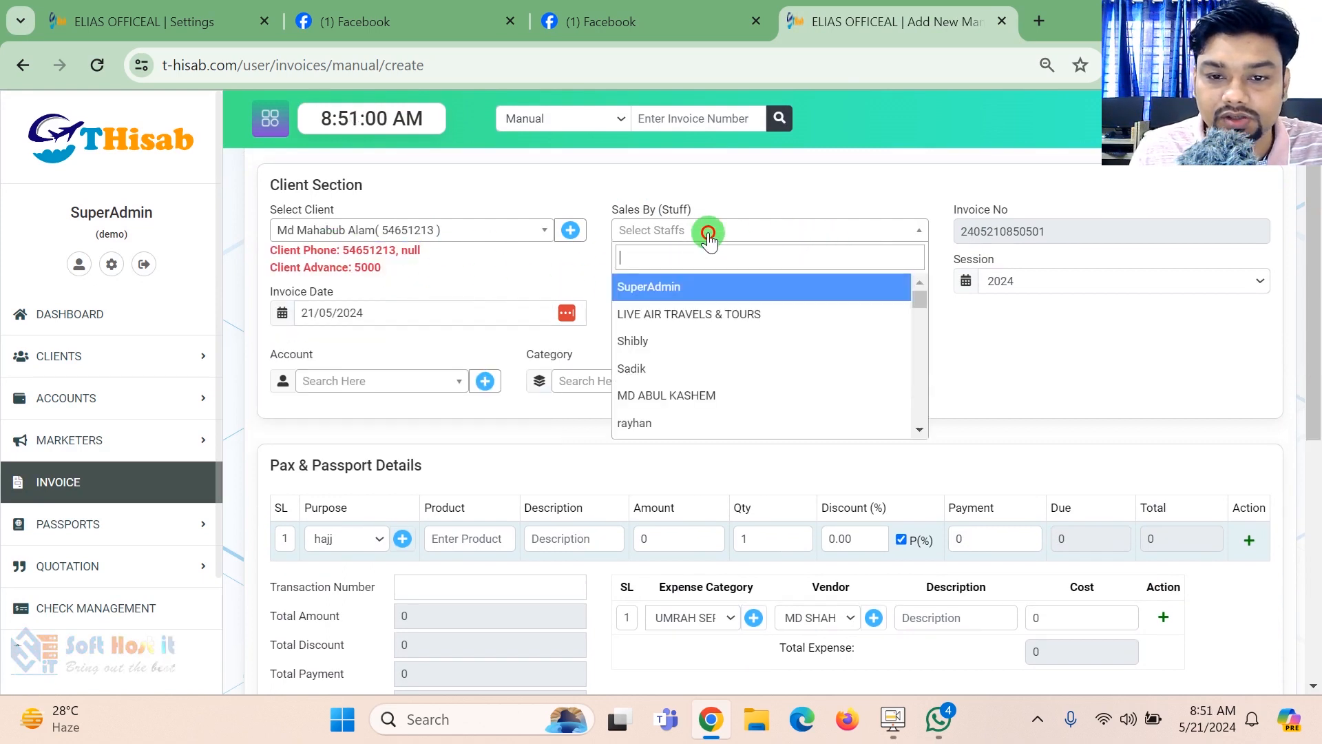
{"action": "left_click", "coordinate": [685, 290]}
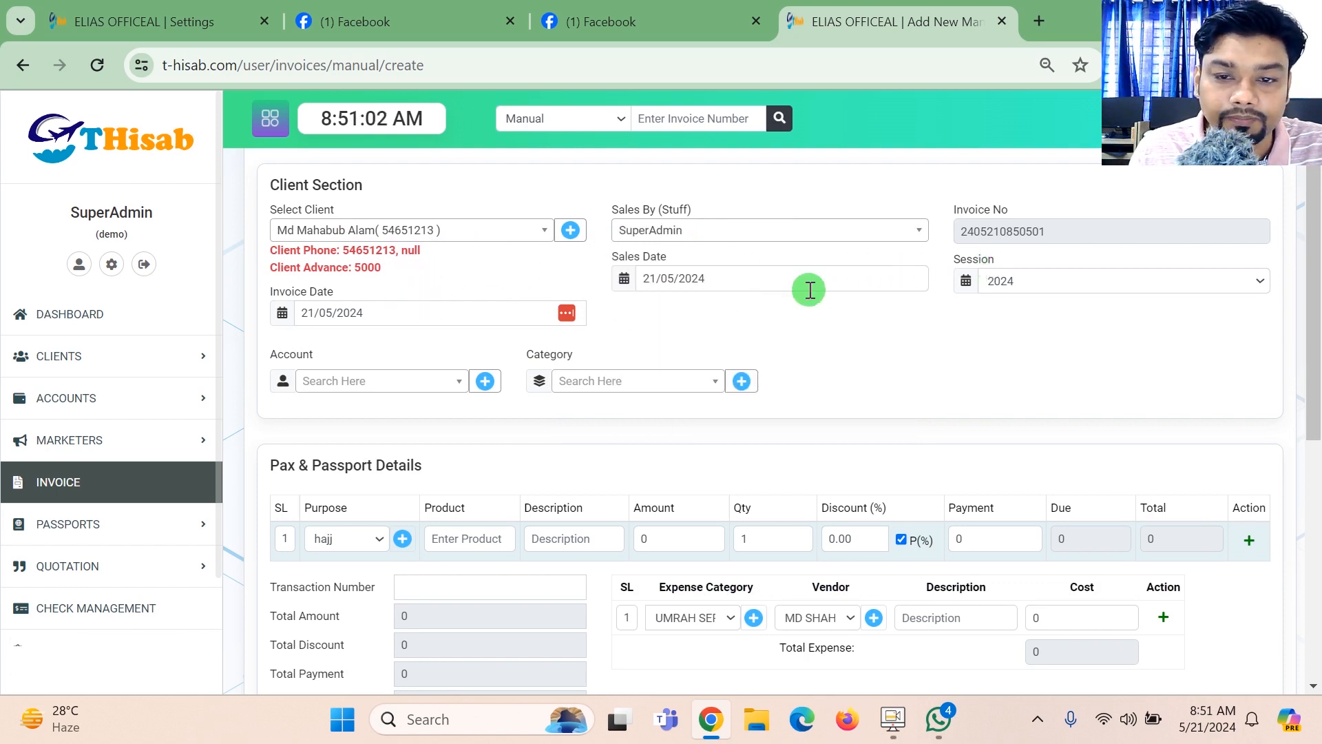
{"action": "left_click", "coordinate": [422, 384]}
{"action": "left_click", "coordinate": [353, 443]}
{"action": "left_click", "coordinate": [672, 399]}
{"action": "left_click", "coordinate": [642, 387]}
{"action": "left_click", "coordinate": [621, 439]}
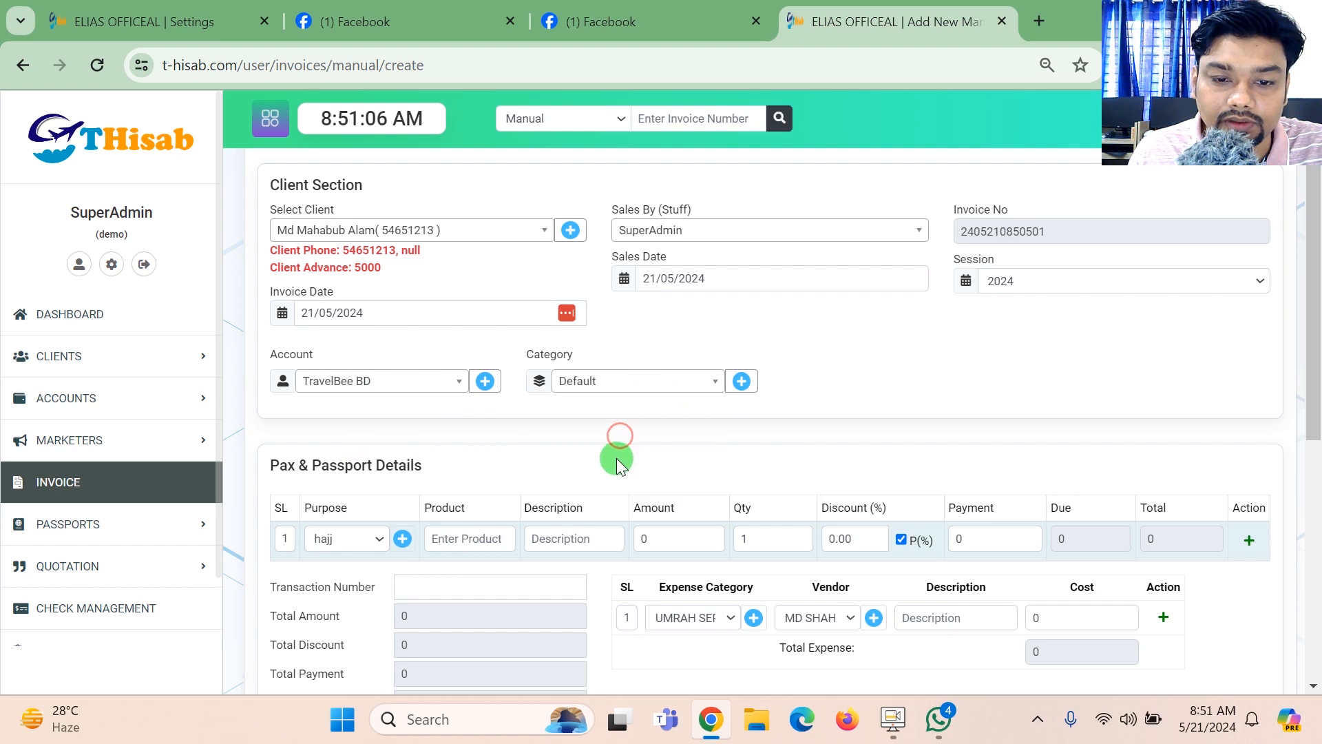
- Fill the first invoice row with purpose IND VISA TOURIST, product 12212, description 1212 and amount 1000
{"action": "left_click_drag", "start_coordinate": [1316, 332], "coordinate": [1316, 437]}
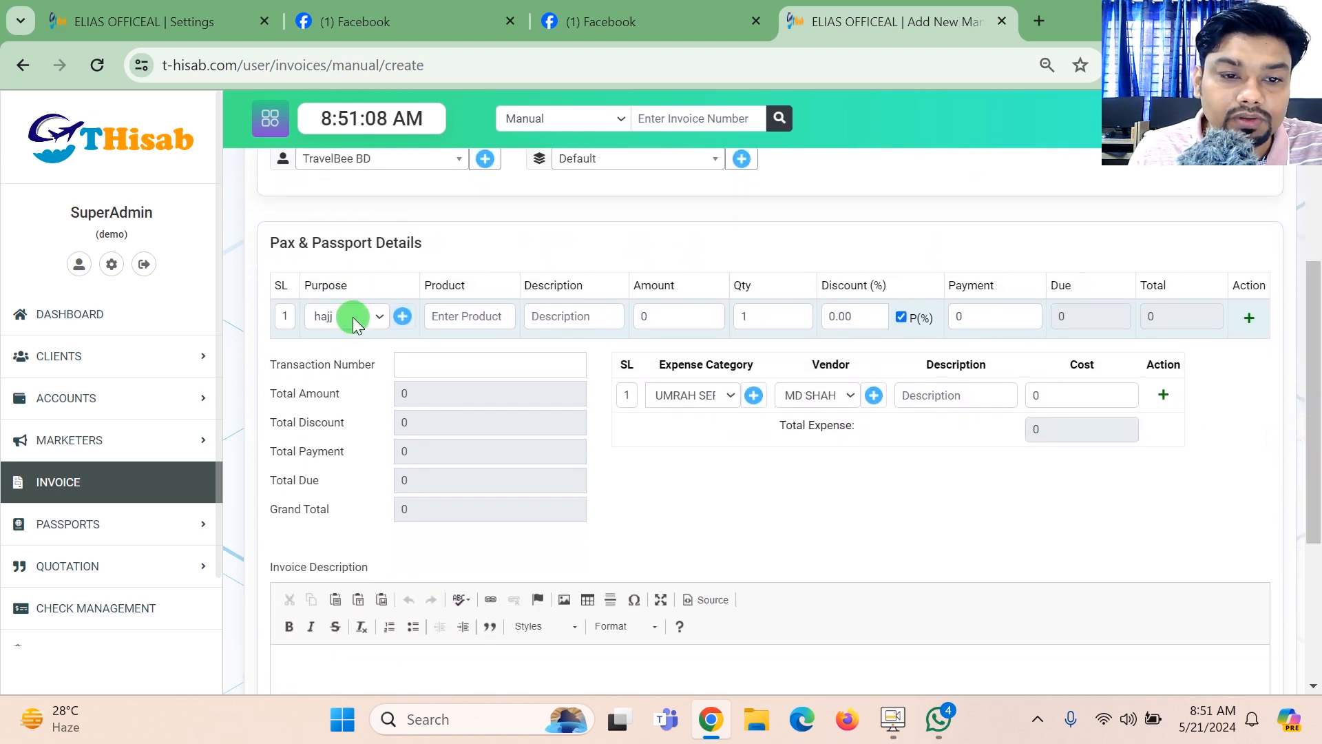
{"action": "left_click", "coordinate": [352, 316]}
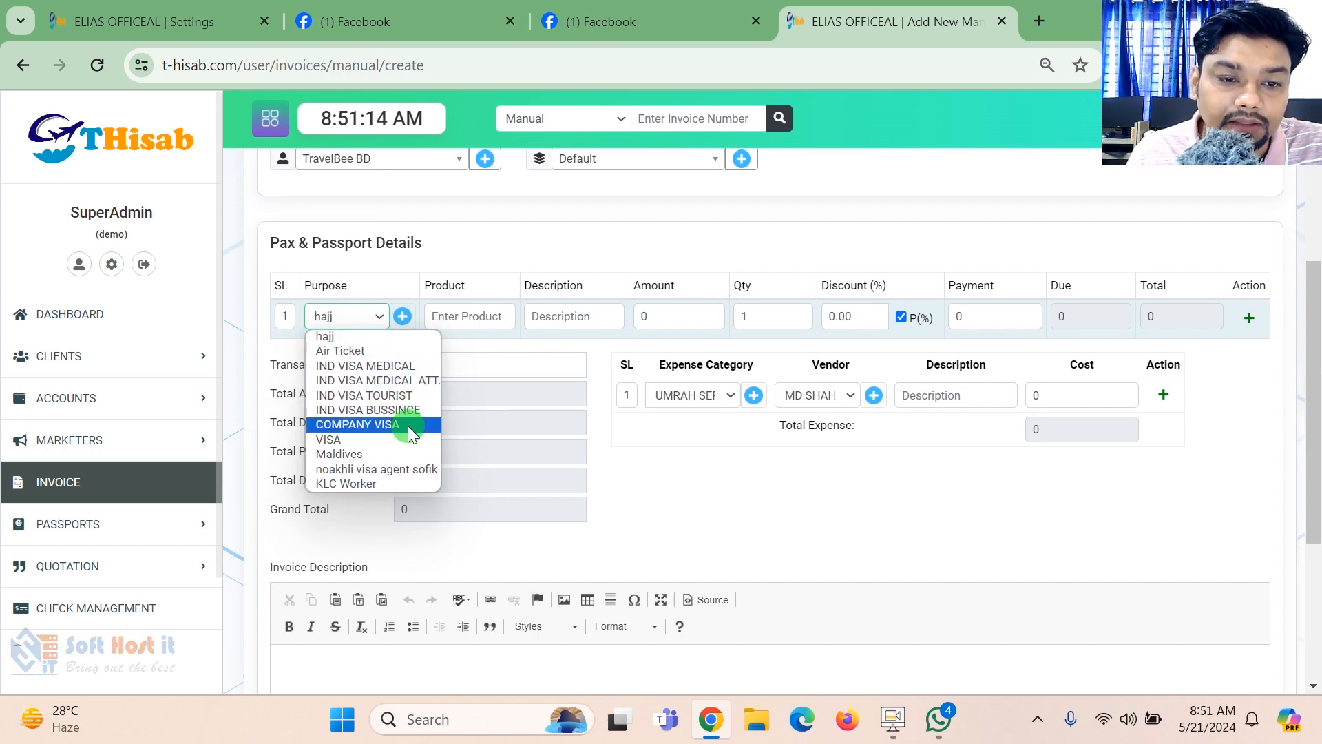
{"action": "left_click", "coordinate": [387, 395]}
{"action": "left_click", "coordinate": [470, 329]}
{"action": "type", "text": "12"}
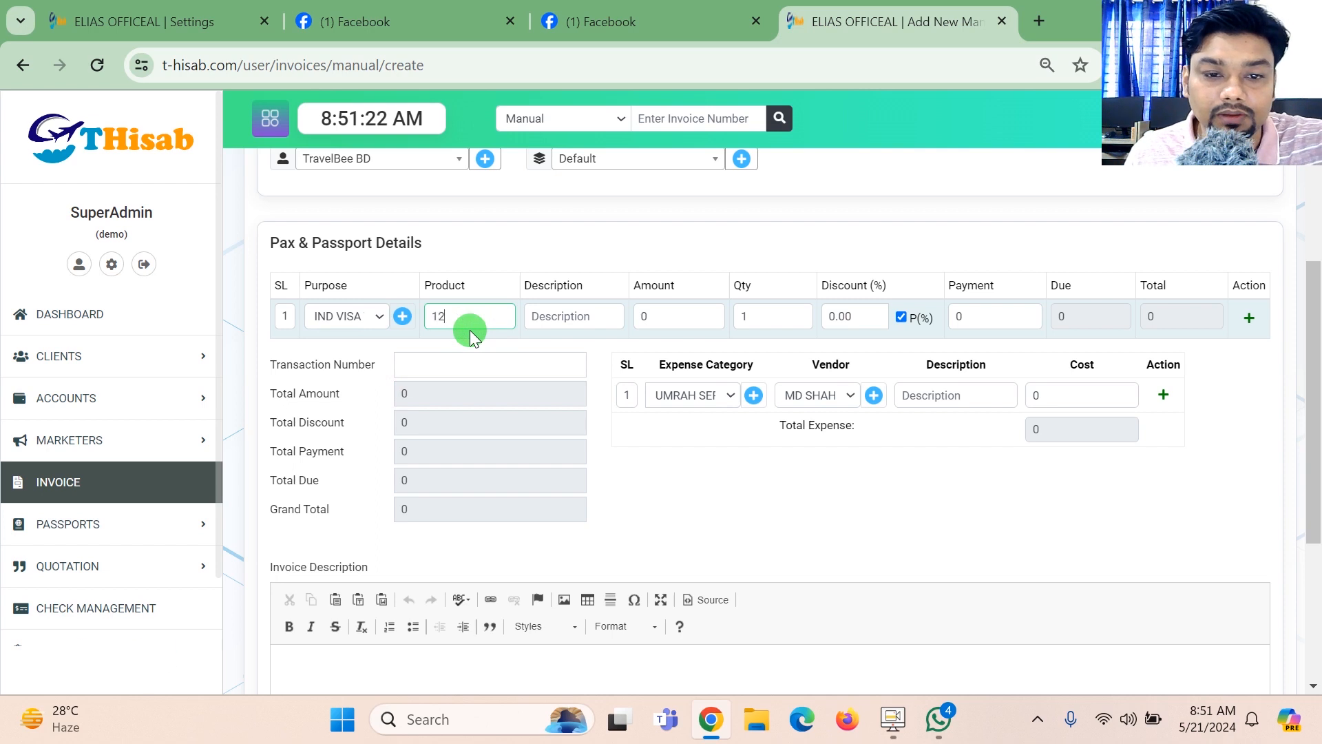
{"action": "type", "text": "212"}
{"action": "left_click", "coordinate": [547, 324]}
{"action": "type", "text": "1212"}
{"action": "left_click", "coordinate": [634, 320]}
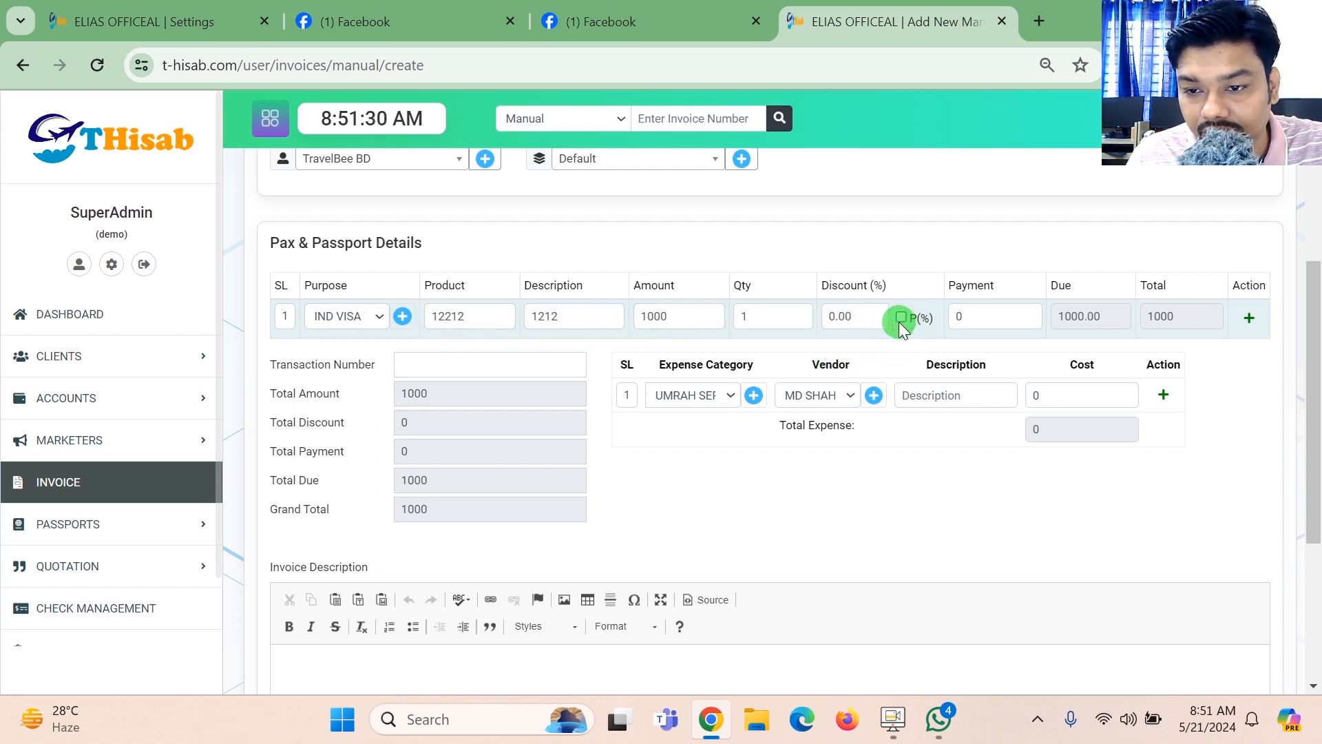
- Set the first row's discount to 1.00 with the percentage option enabled
{"action": "left_click", "coordinate": [821, 325]}
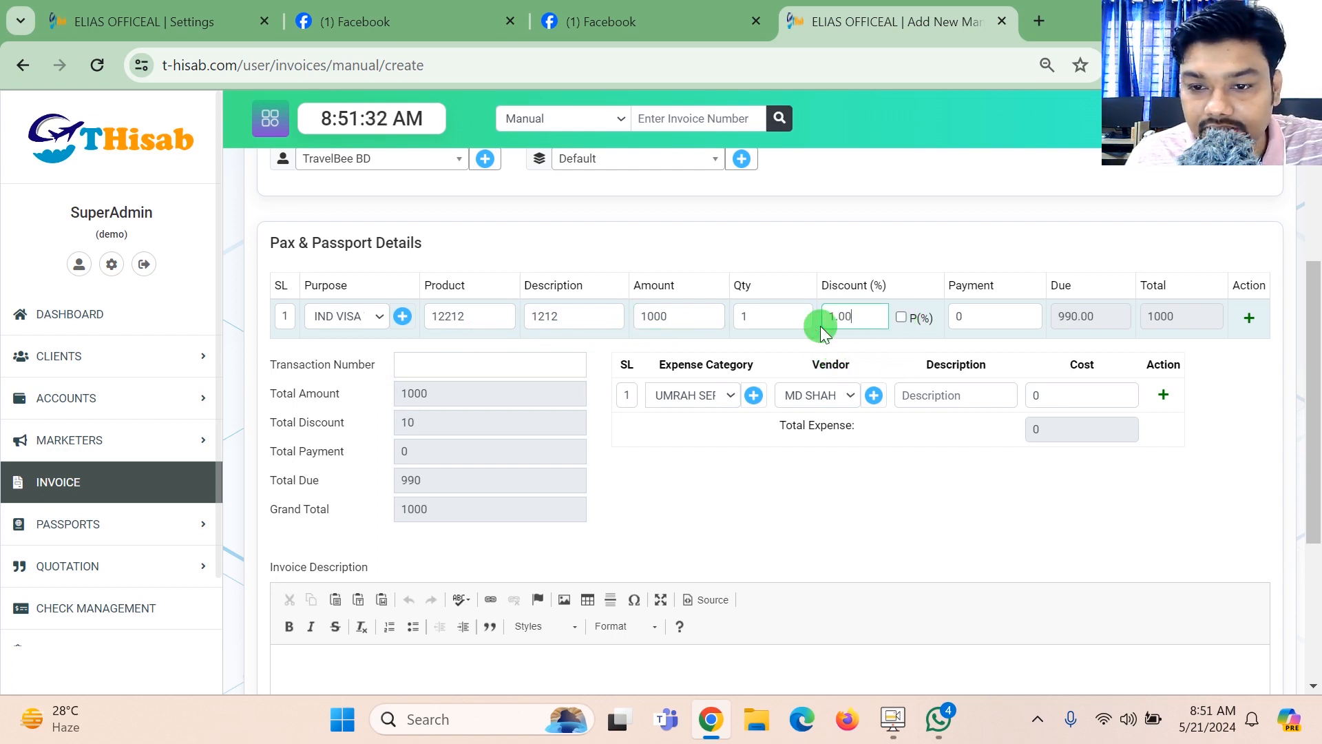
{"action": "left_click", "coordinate": [902, 317]}
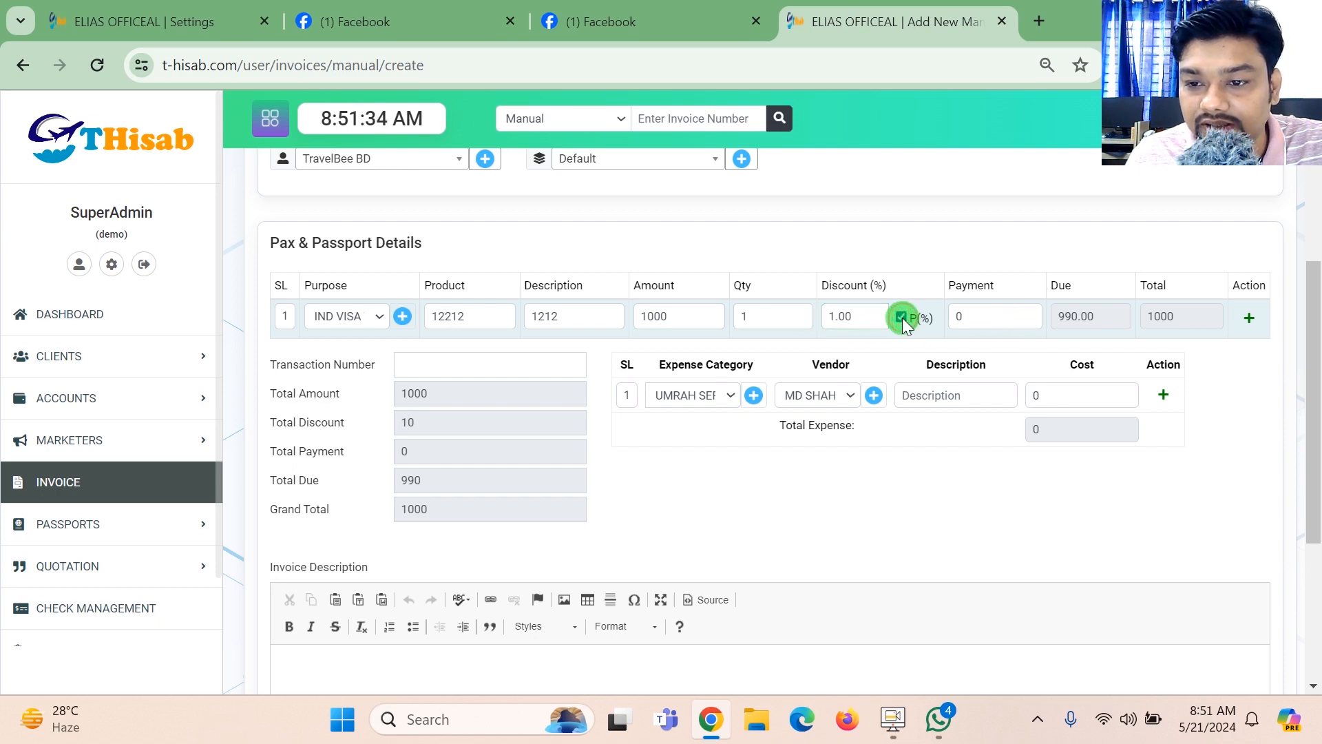
{"action": "left_click", "coordinate": [833, 319]}
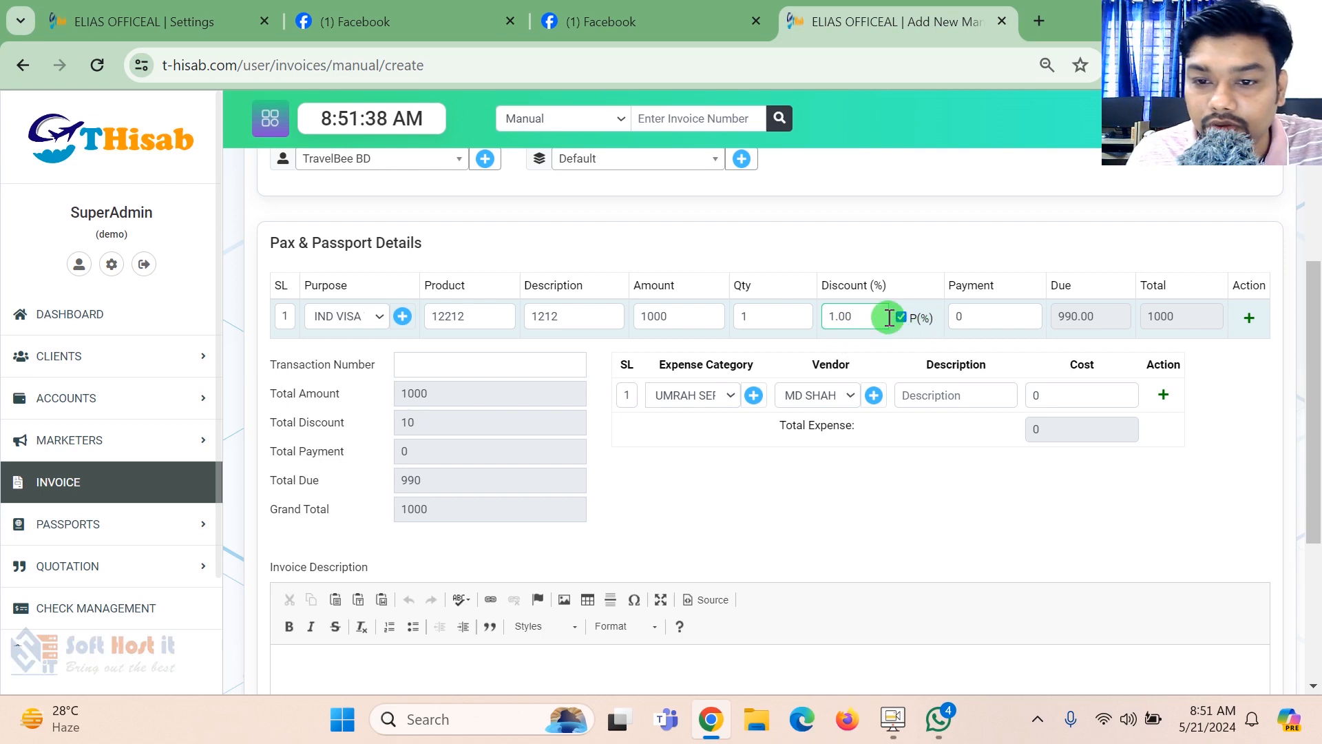
{"action": "left_click_drag", "start_coordinate": [854, 317], "coordinate": [820, 321]}
{"action": "key", "text": "BackSpace"}
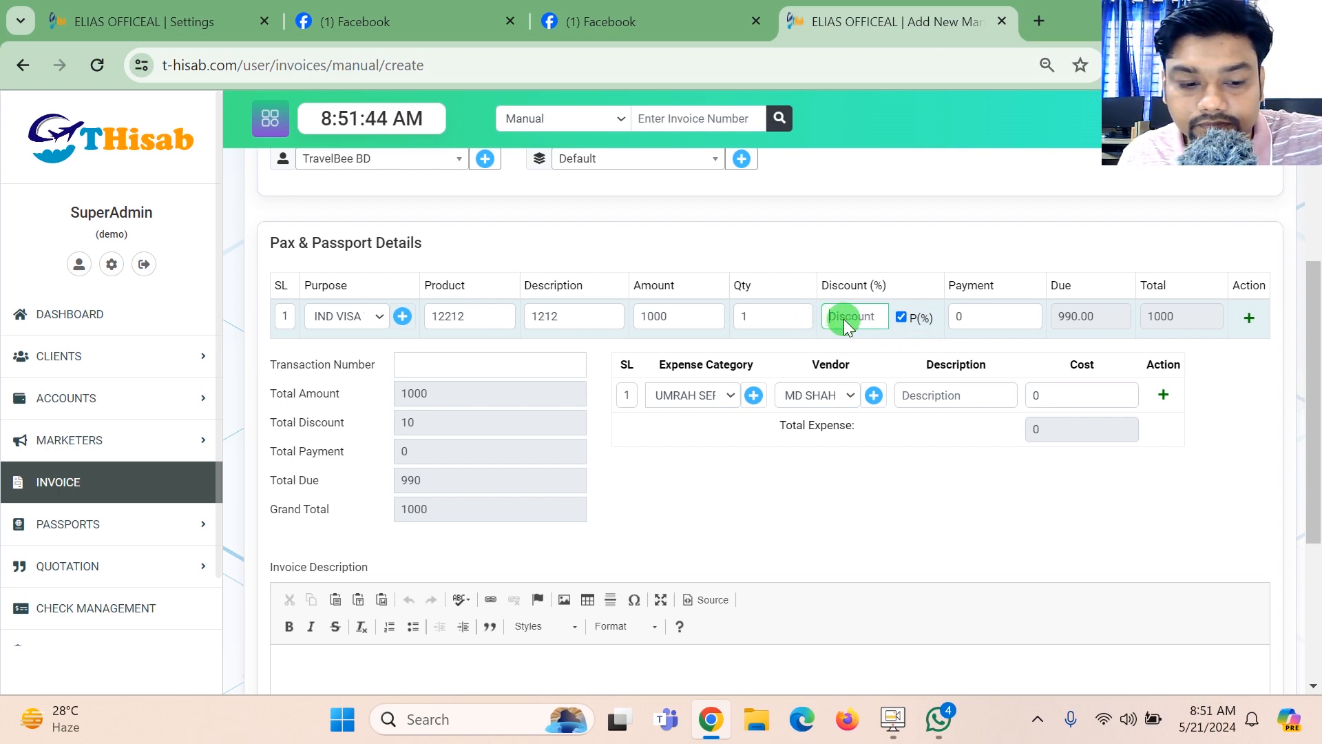
{"action": "type", "text": "1.00"}
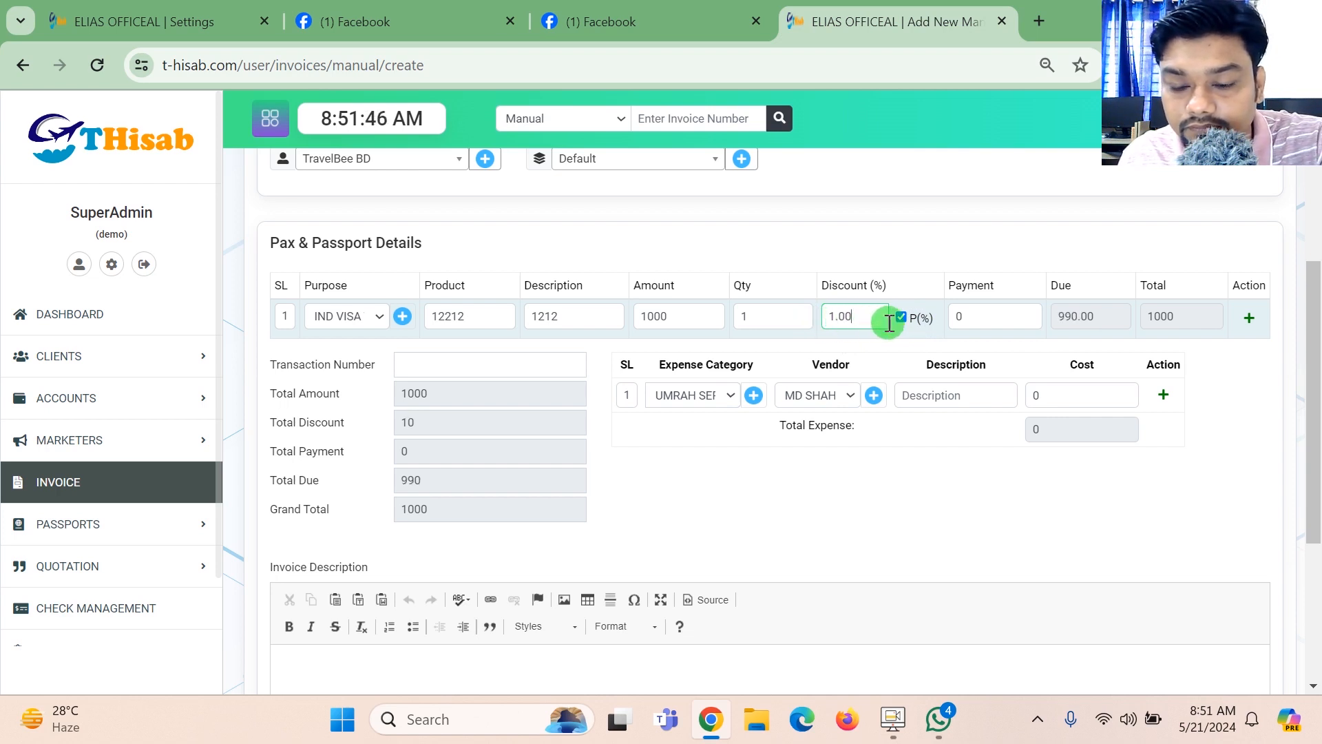
{"action": "left_click_drag", "start_coordinate": [899, 318], "coordinate": [784, 326]}
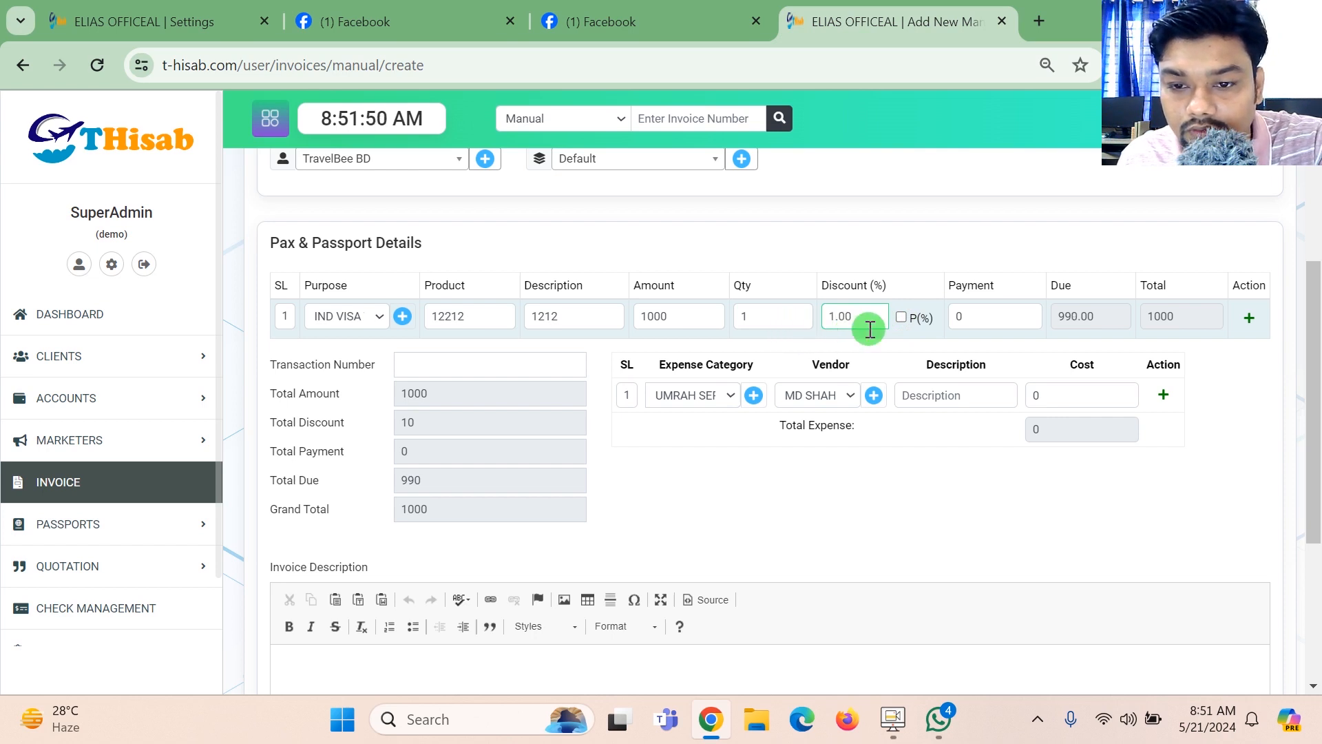
{"action": "left_click_drag", "start_coordinate": [866, 322], "coordinate": [797, 336]}
{"action": "type", "text": "1.00"}
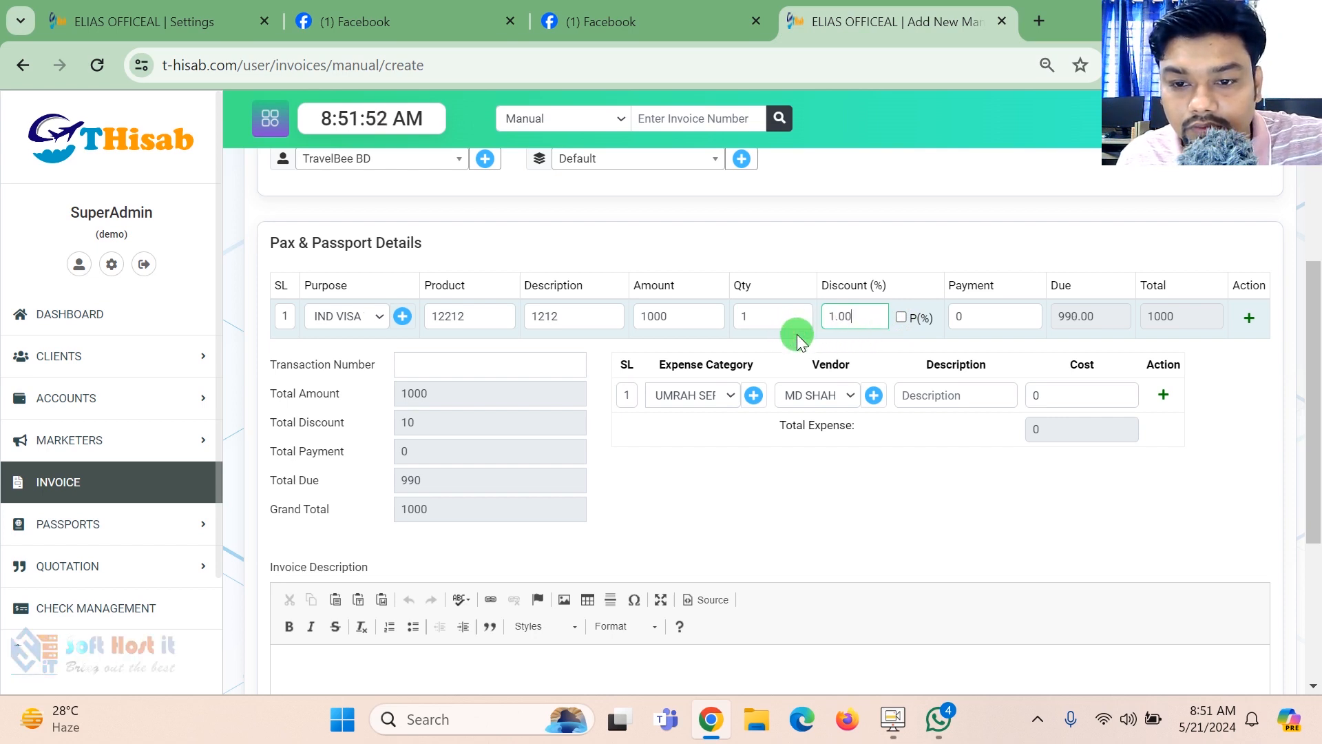
{"action": "left_click", "coordinate": [903, 318]}
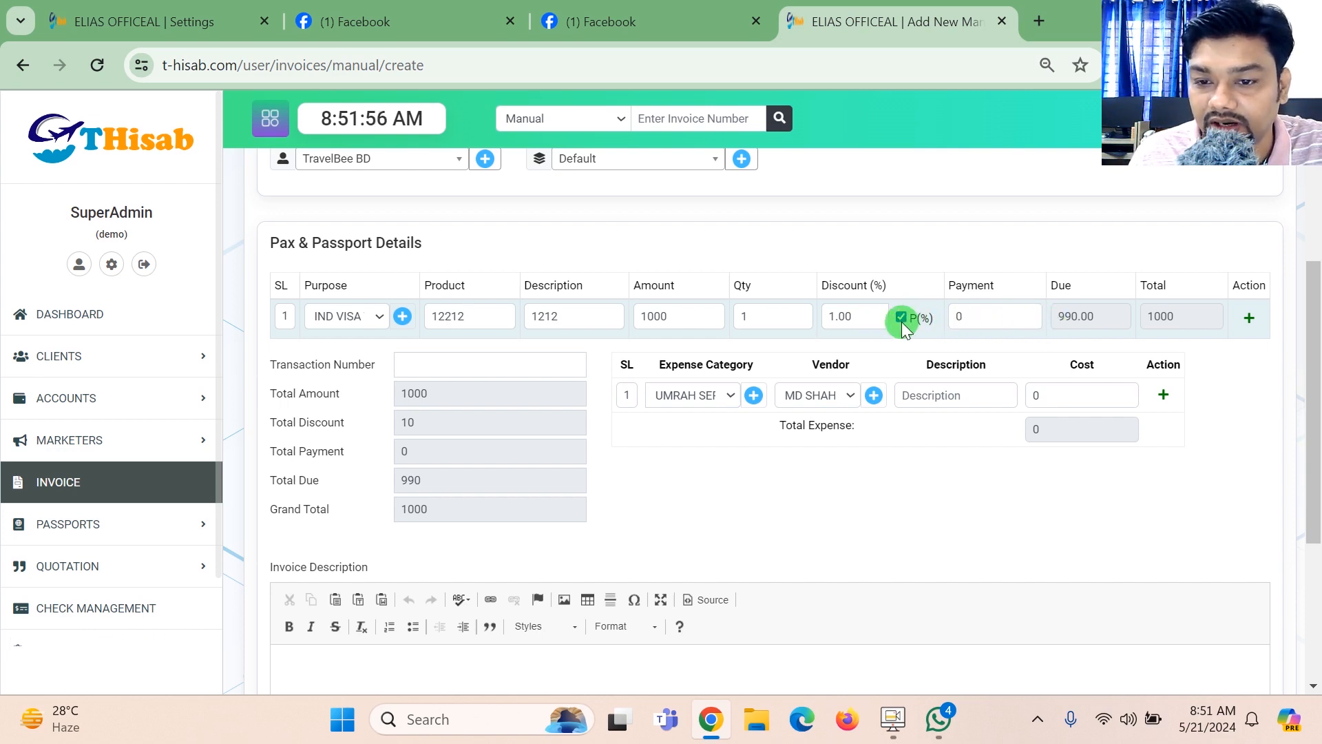
- Add two more rows to the invoice's pax and passport details
{"action": "left_click", "coordinate": [1248, 320]}
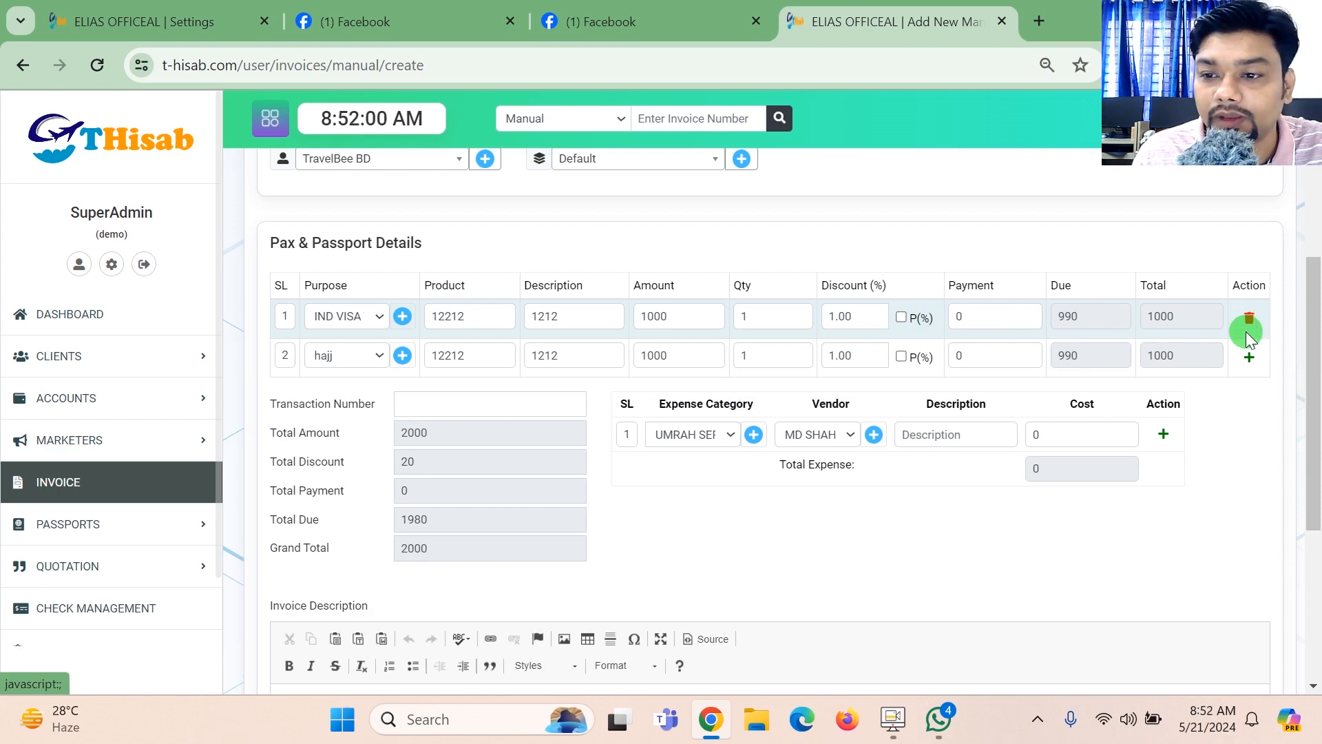
{"action": "left_click", "coordinate": [1249, 359]}
{"action": "scroll", "coordinate": [1316, 399], "scroll_direction": "down", "scroll_amount": 3}
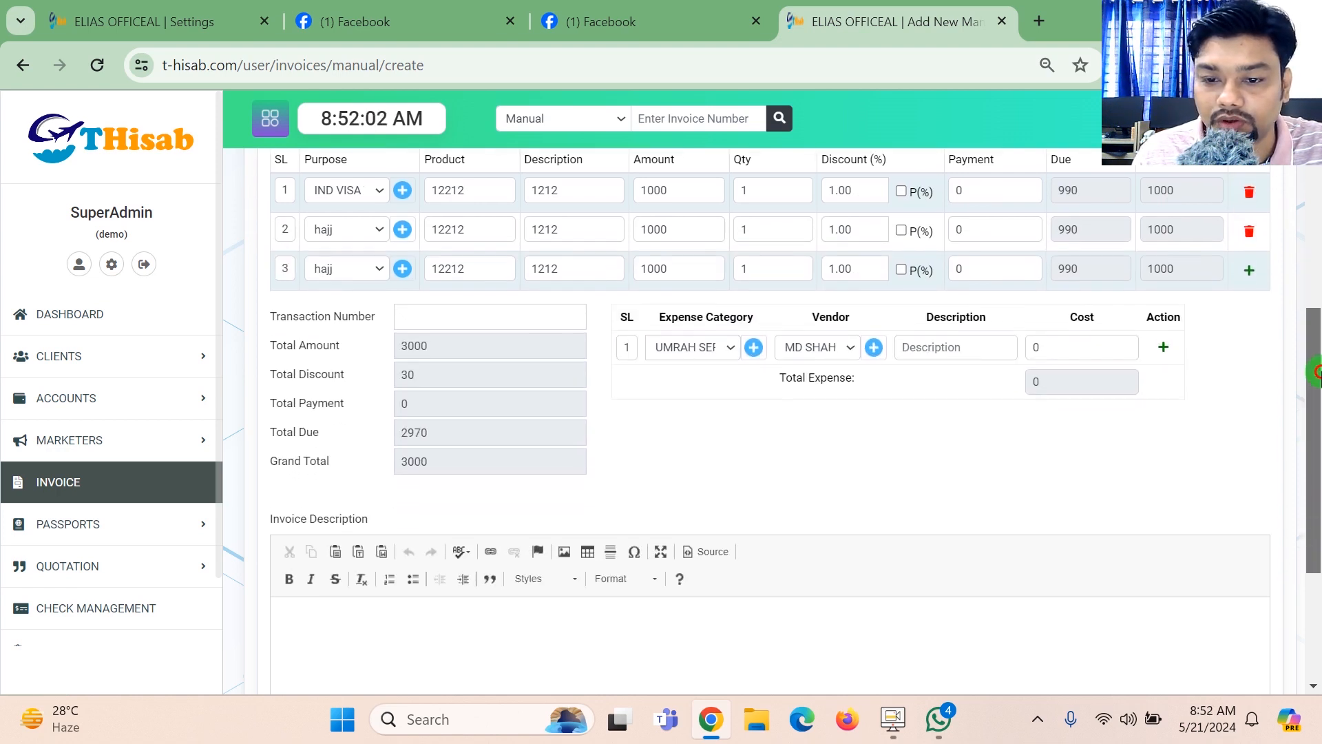
- Review the expense category and vendor options, then set the first expense row's vendor to IATA
{"action": "left_click", "coordinate": [721, 274]}
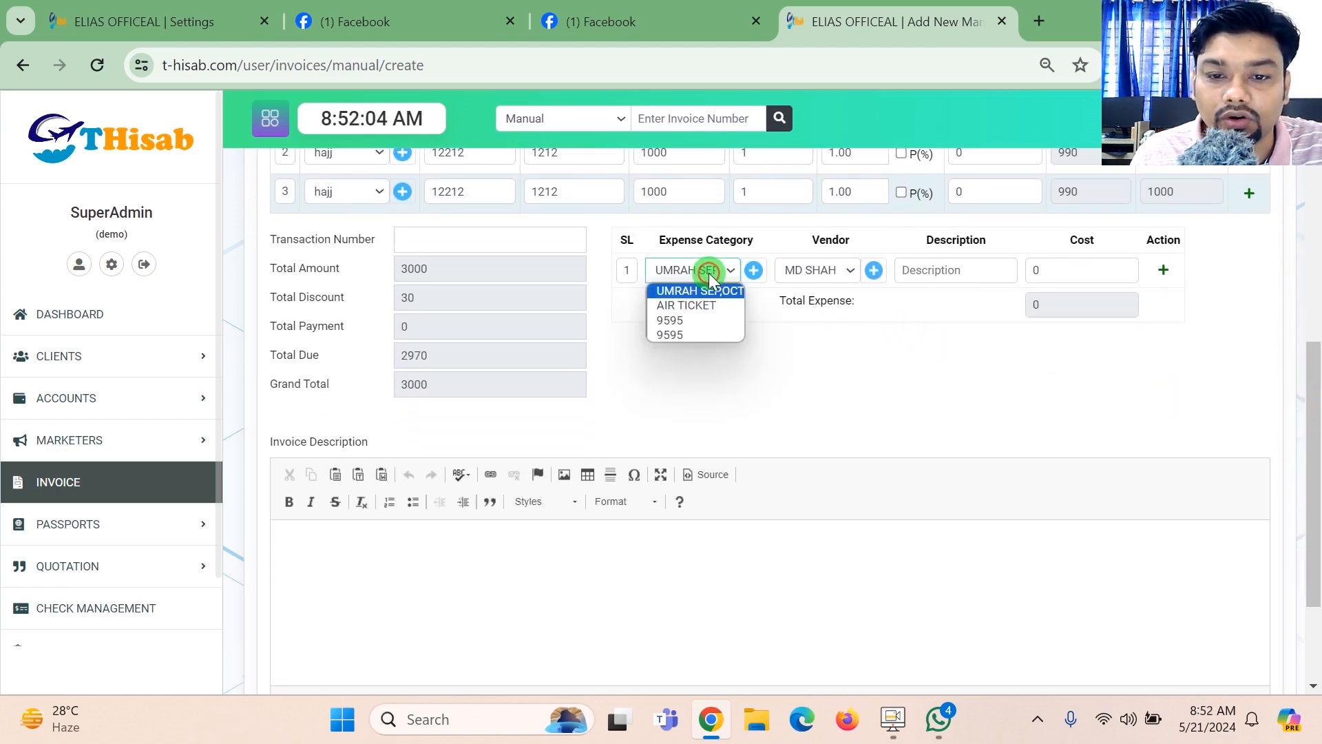
{"action": "left_click", "coordinate": [830, 271]}
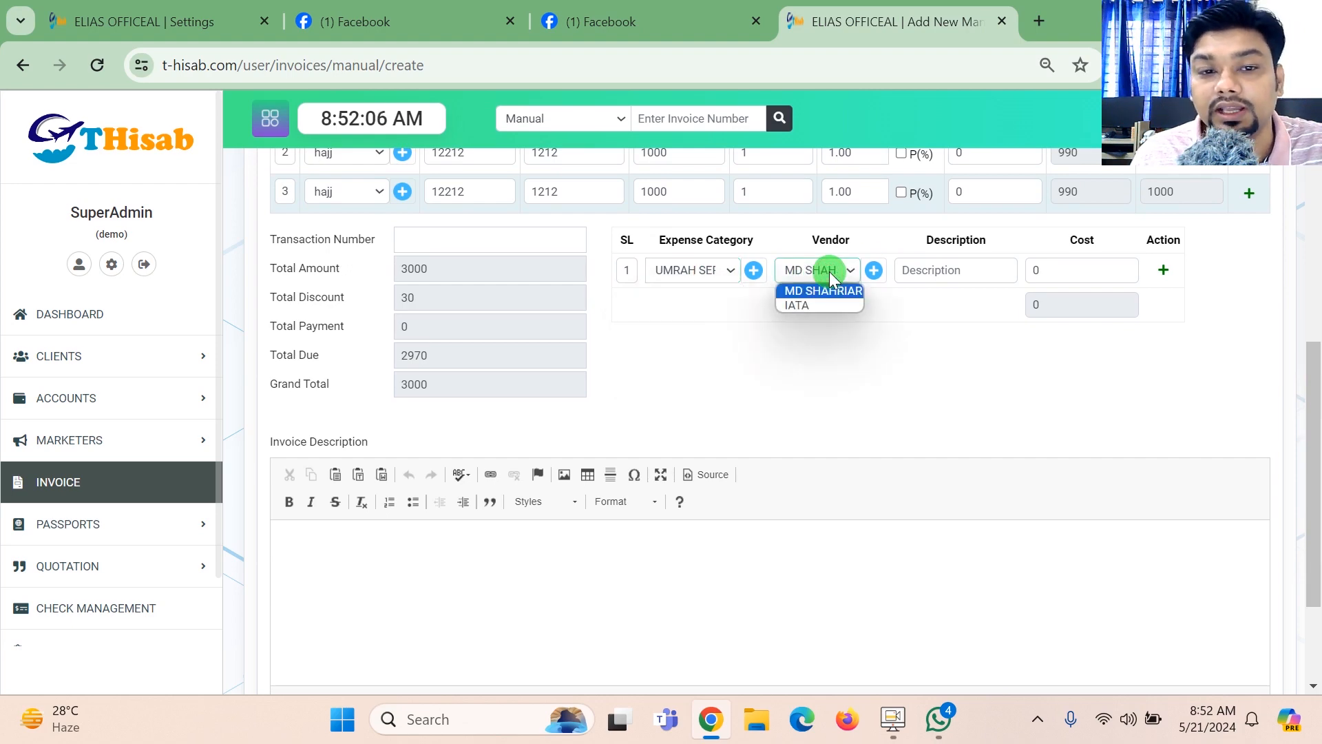
{"action": "left_click", "coordinate": [1243, 274]}
{"action": "left_click_drag", "start_coordinate": [1319, 398], "coordinate": [1319, 238]}
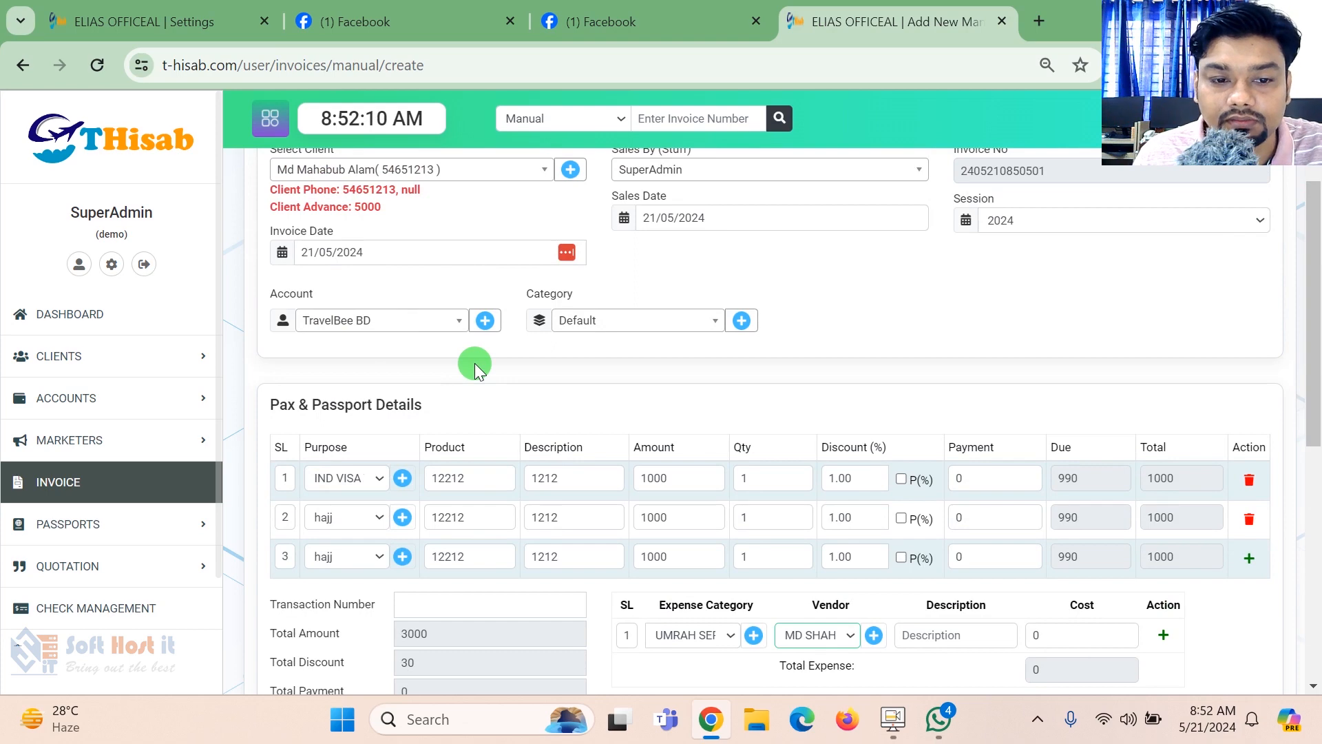
{"action": "left_click_drag", "start_coordinate": [1317, 295], "coordinate": [1317, 397]}
{"action": "left_click", "coordinate": [818, 397]}
{"action": "left_click", "coordinate": [828, 428]}
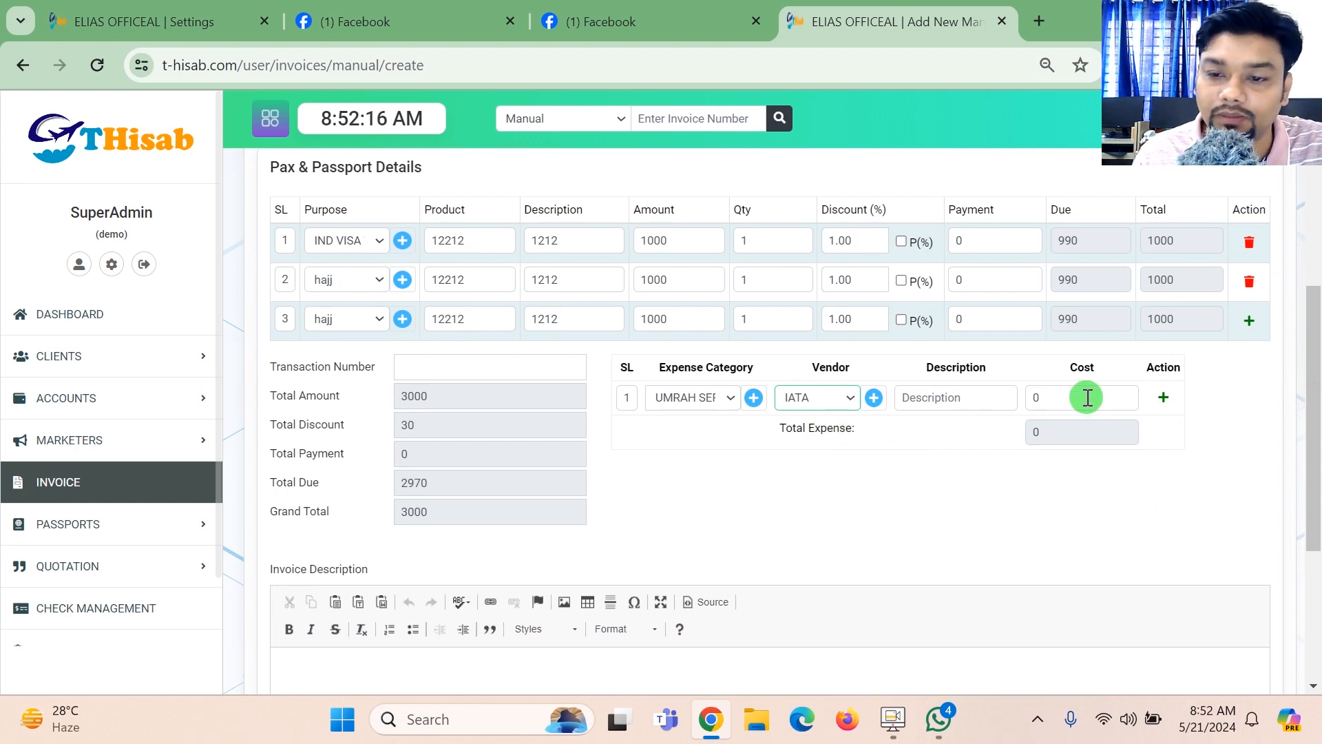
- Add three more rows to the invoice's expense table
{"action": "left_click", "coordinate": [1163, 397]}
{"action": "left_click", "coordinate": [1165, 433]}
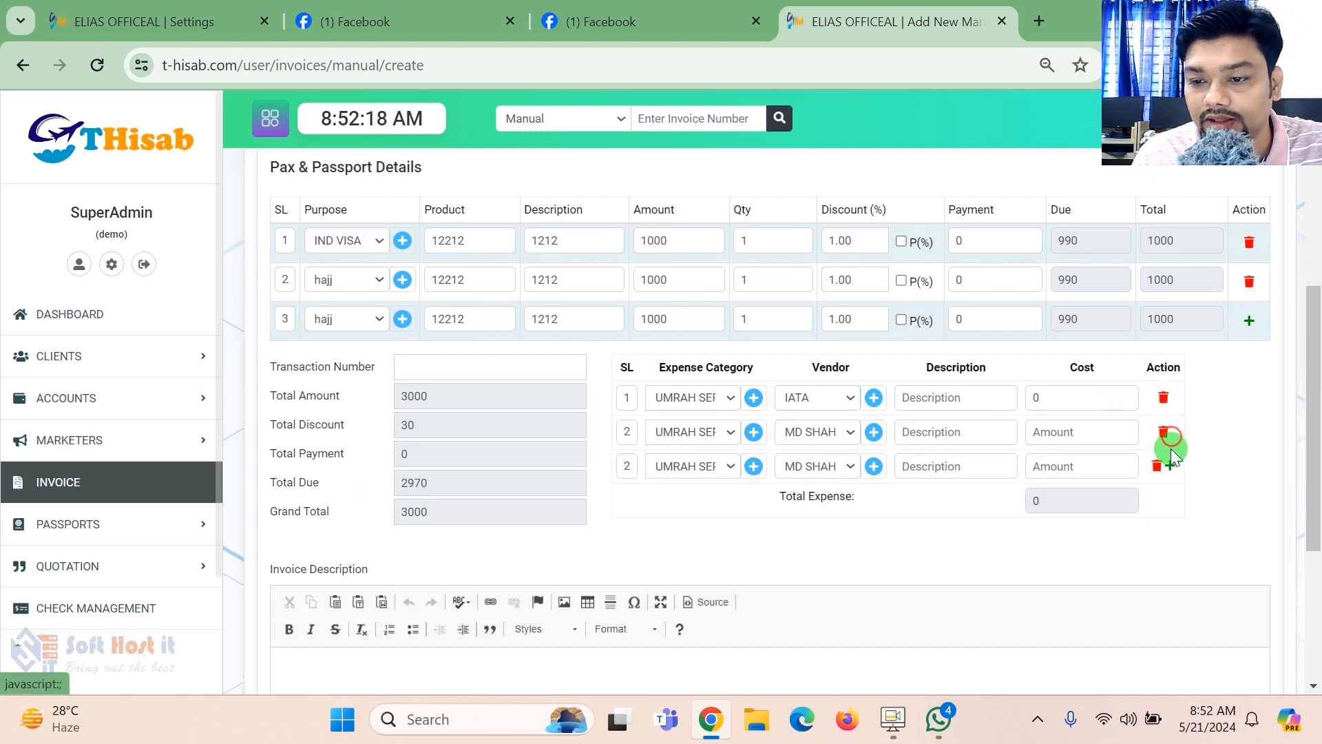
{"action": "left_click", "coordinate": [1171, 464]}
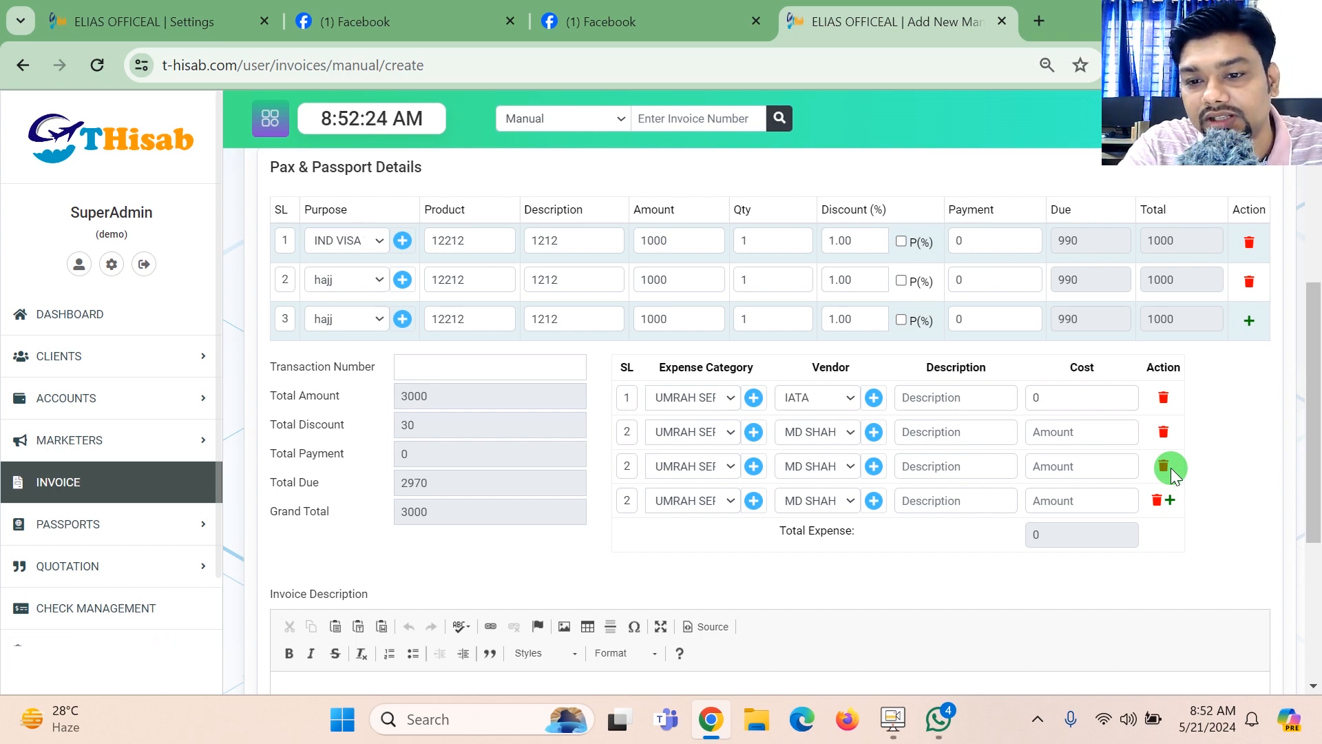
- Enter costs of 100, 255 and 100 in the first three expense rows and check the total expense
{"action": "left_click_drag", "start_coordinate": [1047, 398], "coordinate": [990, 394]}
{"action": "type", "text": "100"}
{"action": "left_click", "coordinate": [1065, 439]}
{"action": "type", "text": "255"}
{"action": "left_click", "coordinate": [1075, 465]}
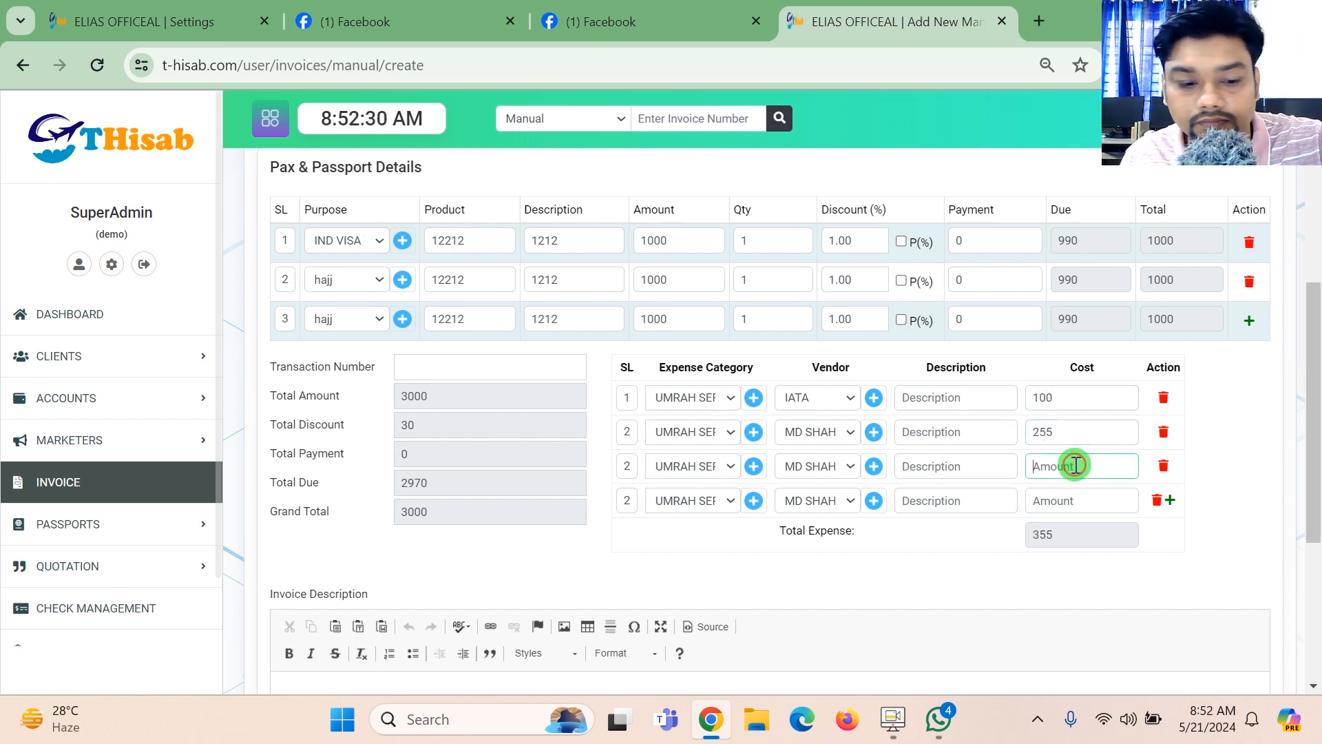
{"action": "type", "text": "100"}
{"action": "left_click_drag", "start_coordinate": [1071, 532], "coordinate": [1021, 534]}
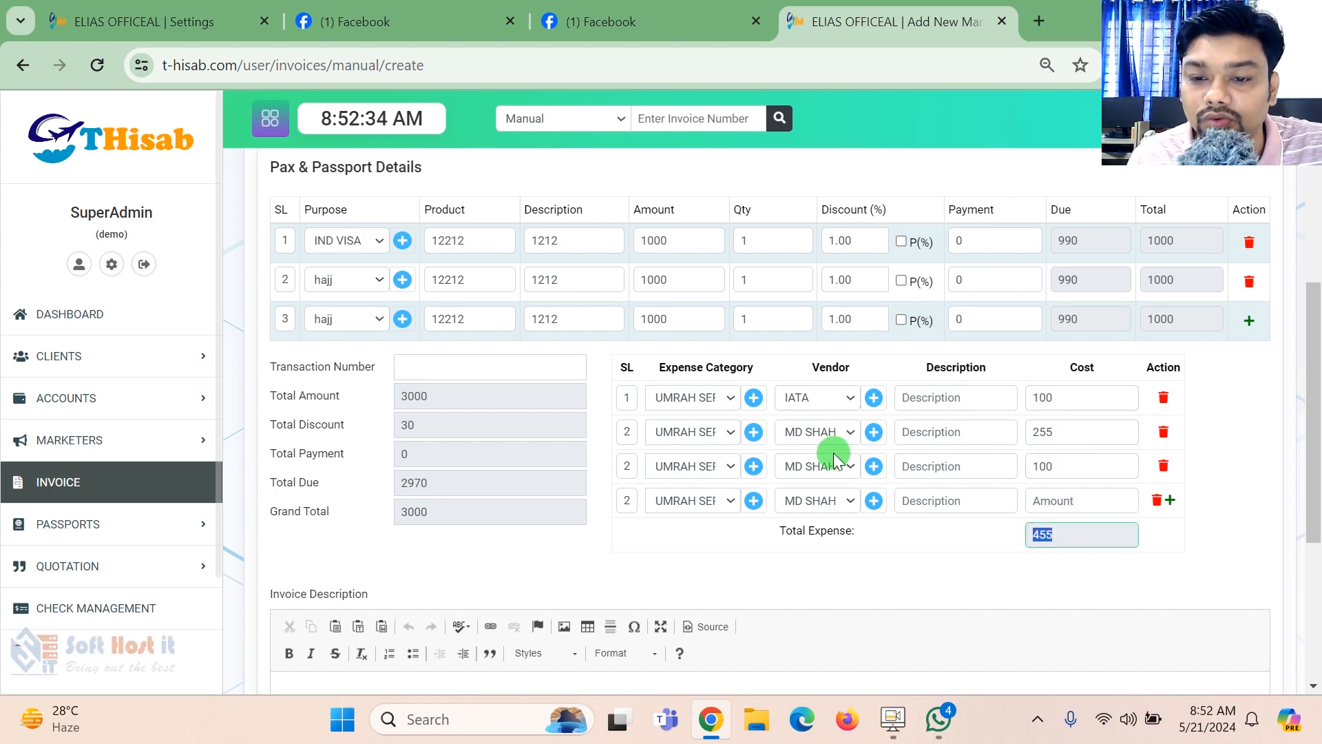
- Submit the manual invoice and open the detail view of the newly added entry
{"action": "left_click_drag", "start_coordinate": [1316, 389], "coordinate": [1317, 526]}
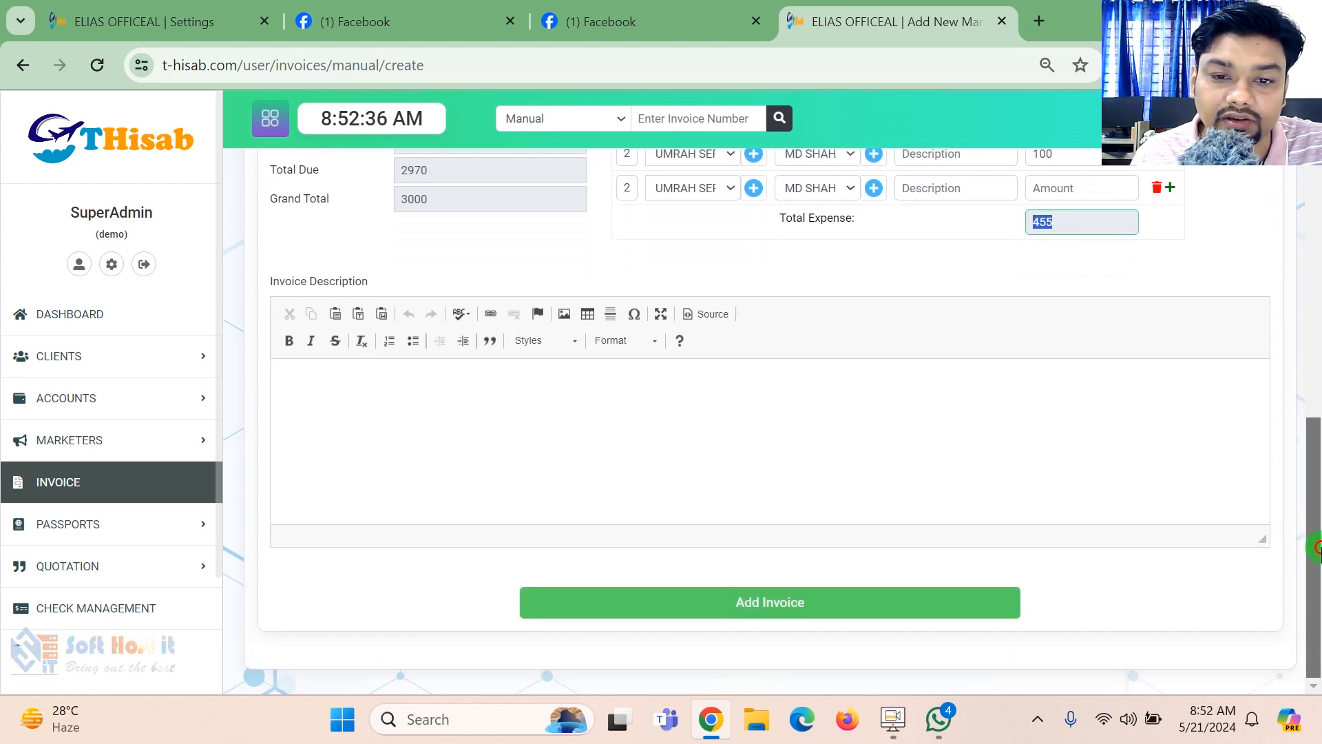
{"action": "left_click", "coordinate": [894, 600]}
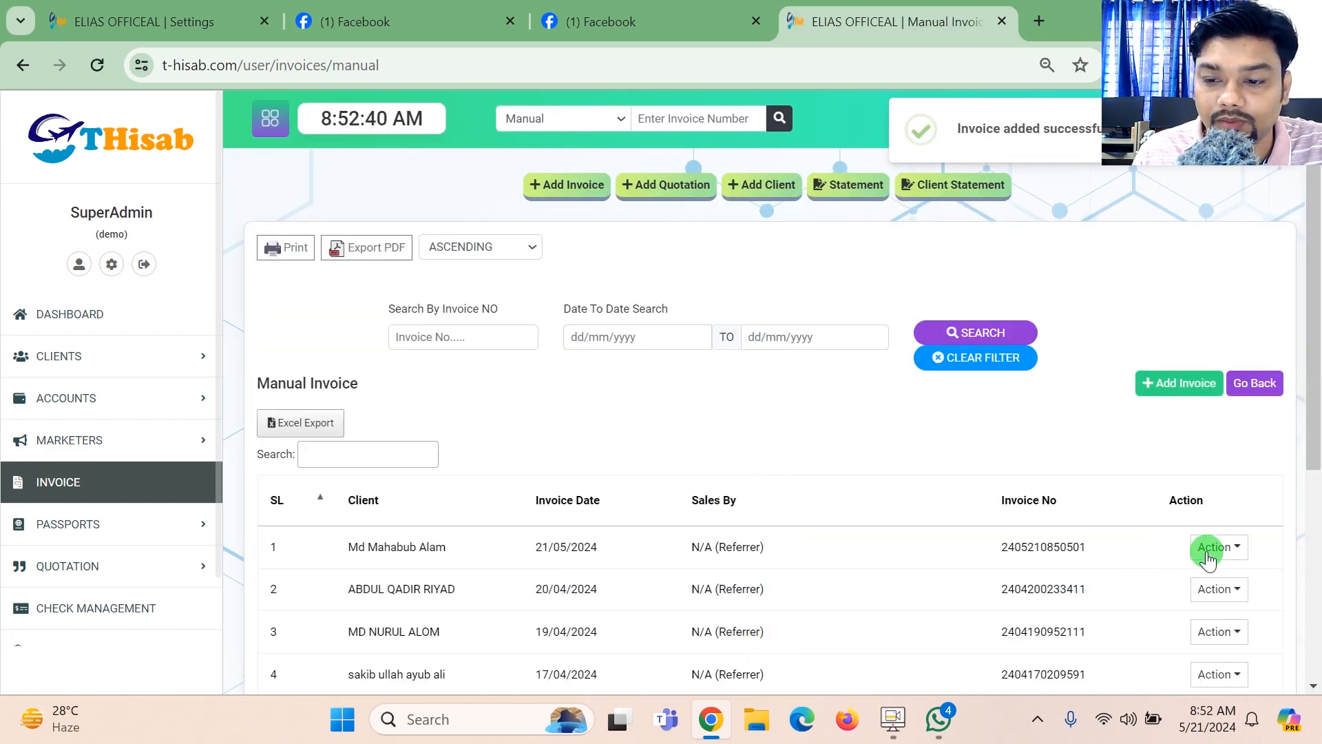
{"action": "left_click", "coordinate": [1210, 551]}
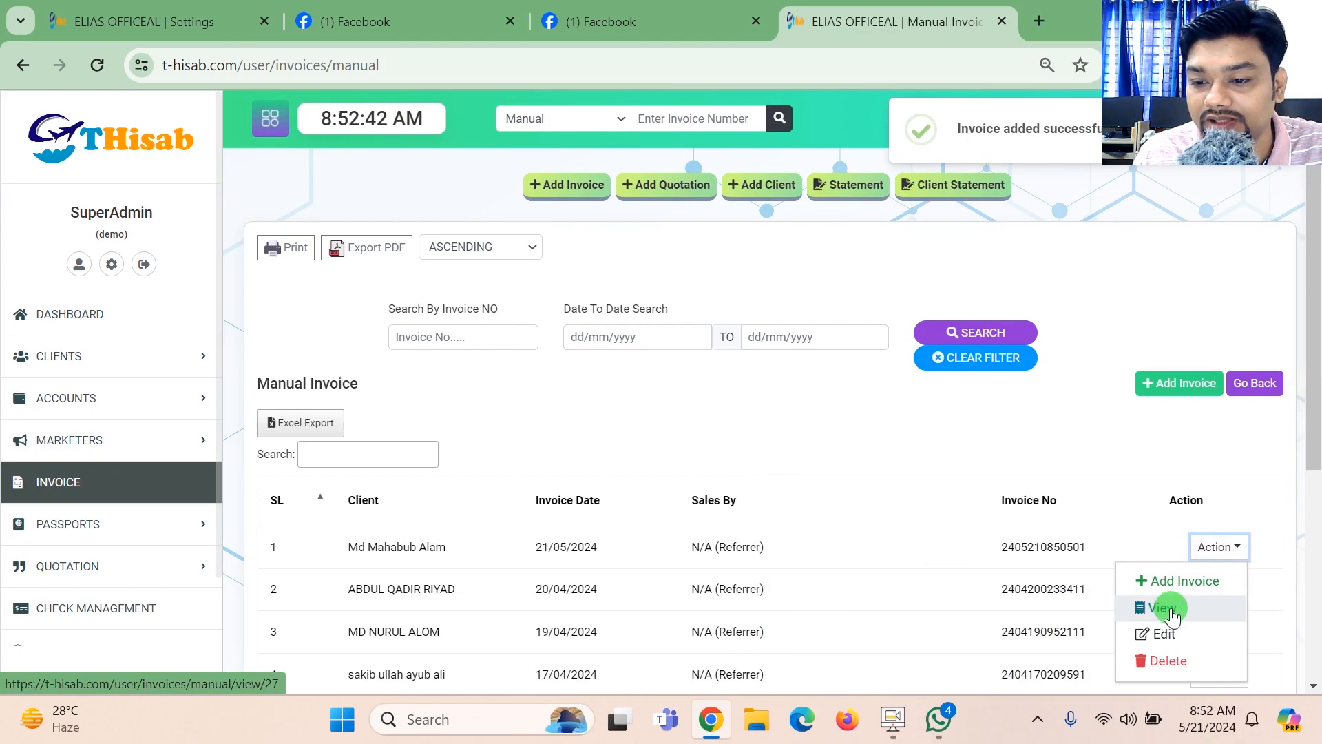
{"action": "left_click", "coordinate": [1170, 610]}
{"action": "left_click_drag", "start_coordinate": [1314, 275], "coordinate": [1316, 184]}
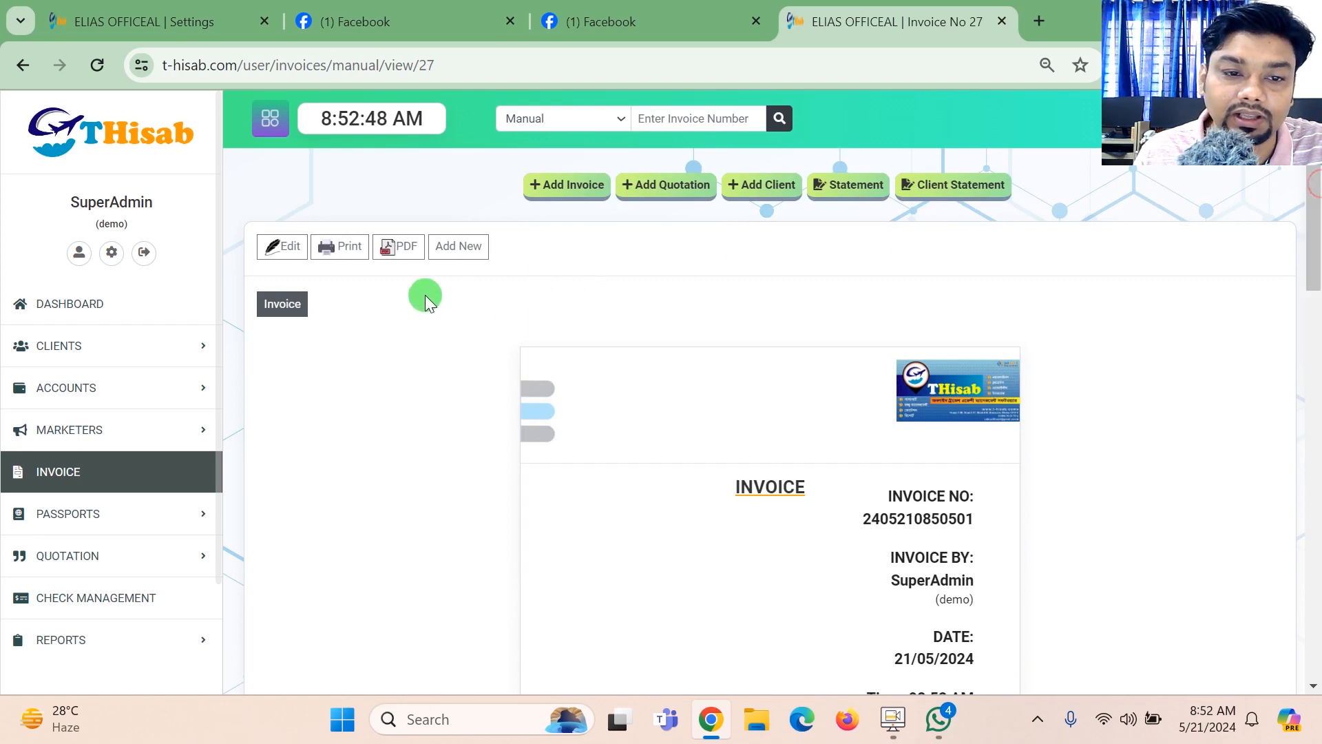
- Preview the invoice for printing and close the preview without saving a PDF
{"action": "left_click", "coordinate": [344, 247]}
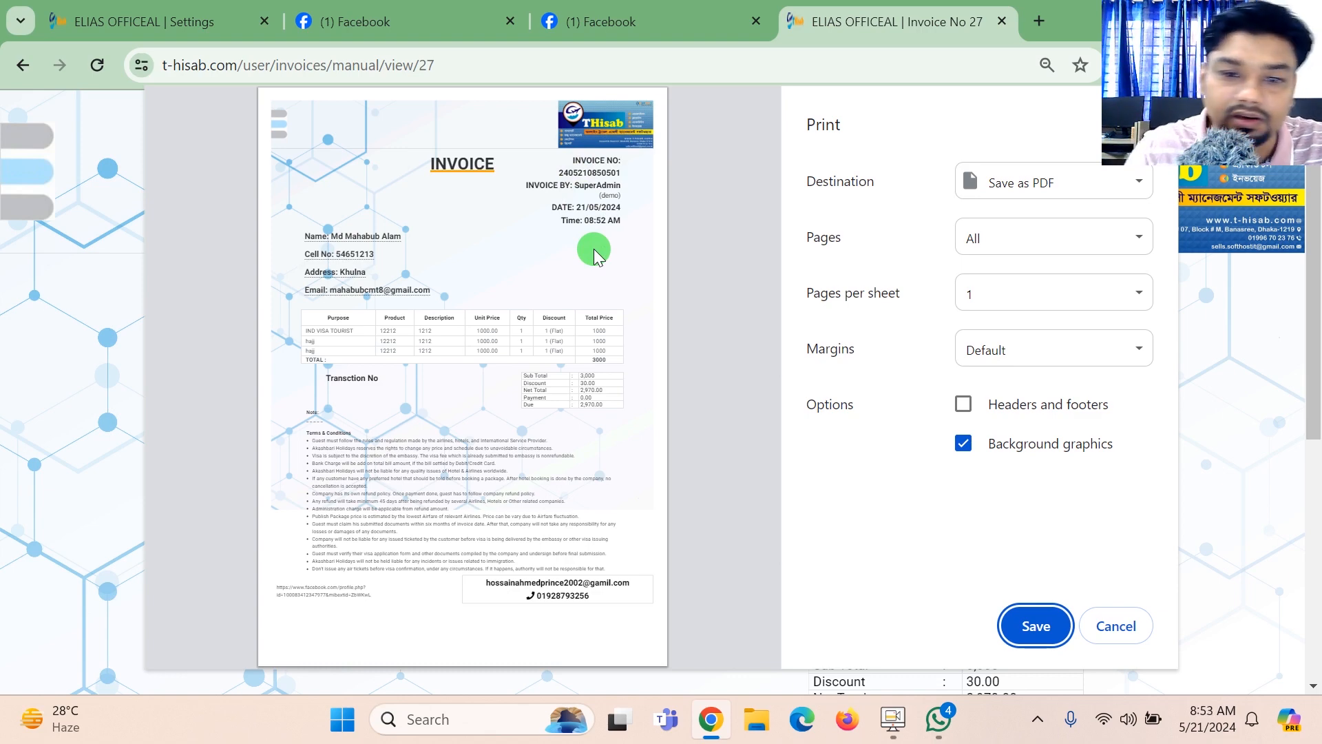
{"action": "left_click", "coordinate": [1125, 629]}
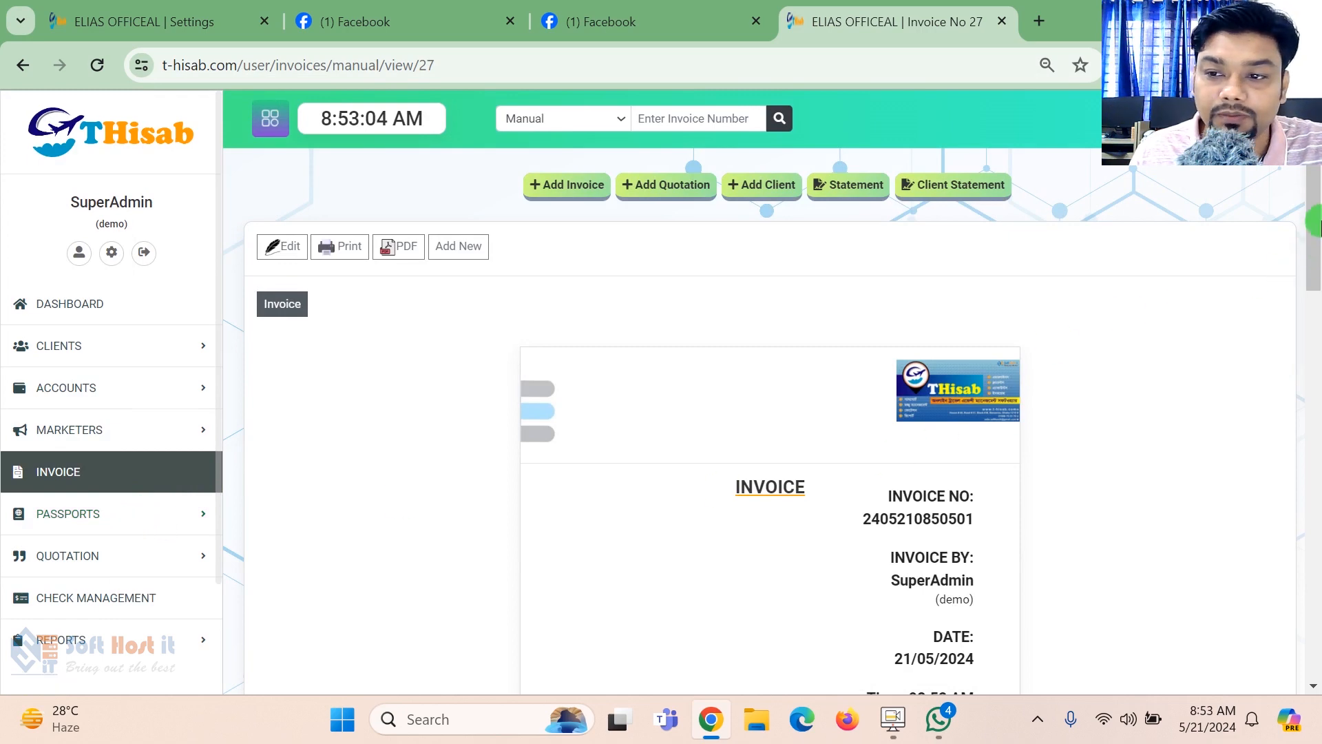
{"action": "scroll", "coordinate": [1314, 222], "scroll_direction": "down", "scroll_amount": 2}
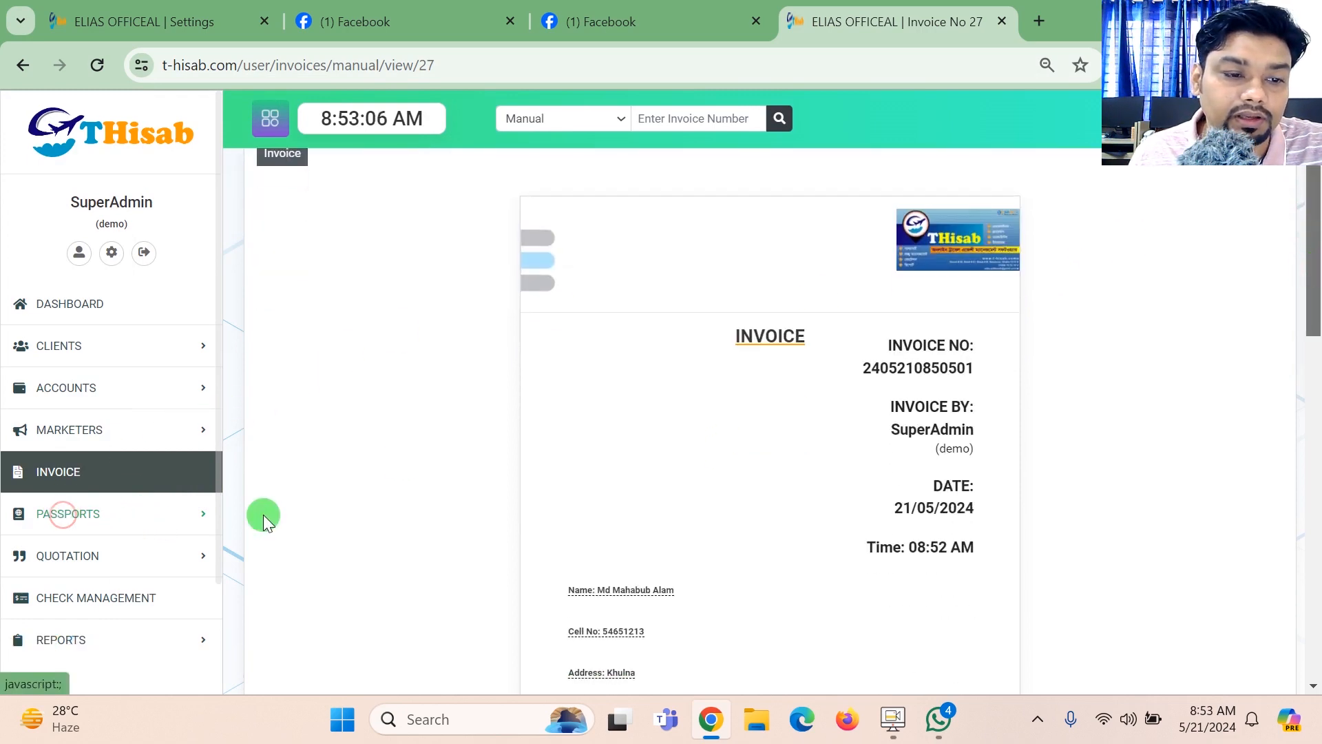
- Return to the dashboard and show the options available for passports
{"action": "left_click", "coordinate": [81, 292]}
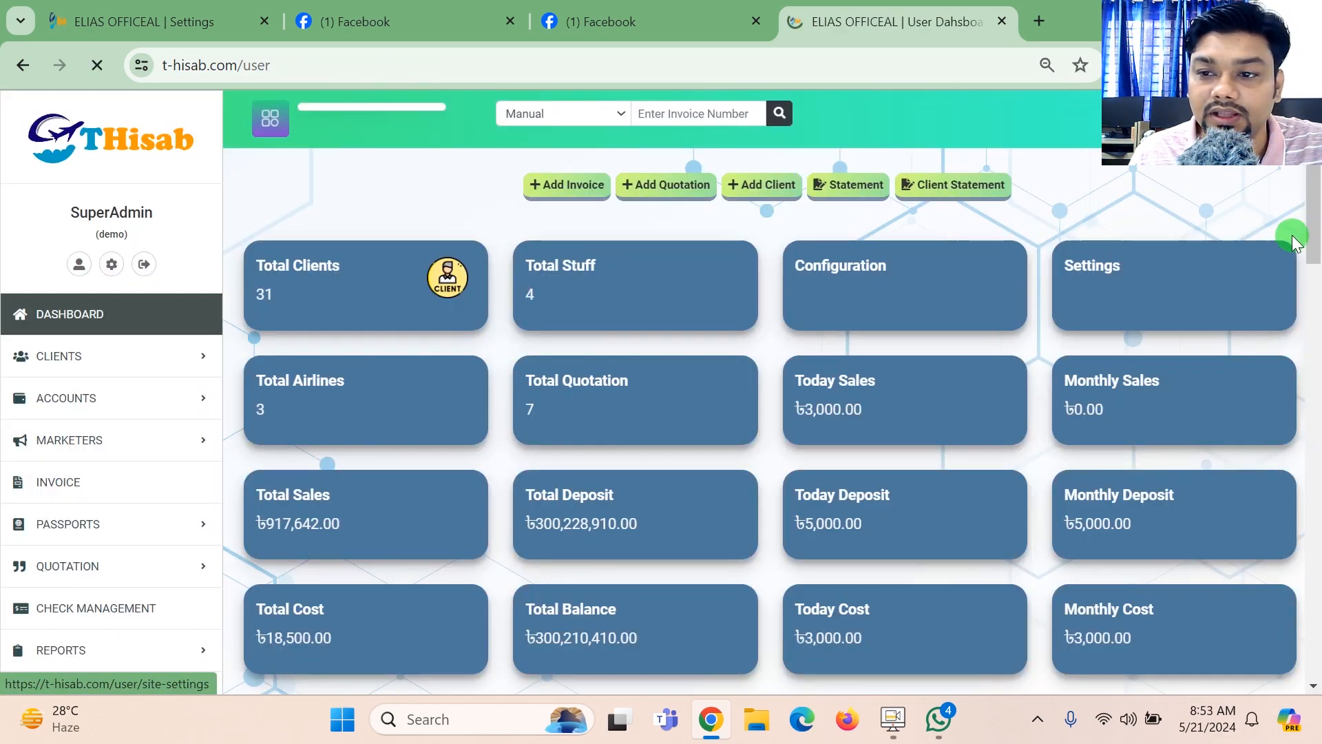
{"action": "left_click_drag", "start_coordinate": [1313, 226], "coordinate": [1313, 295]}
{"action": "left_click", "coordinate": [53, 529]}
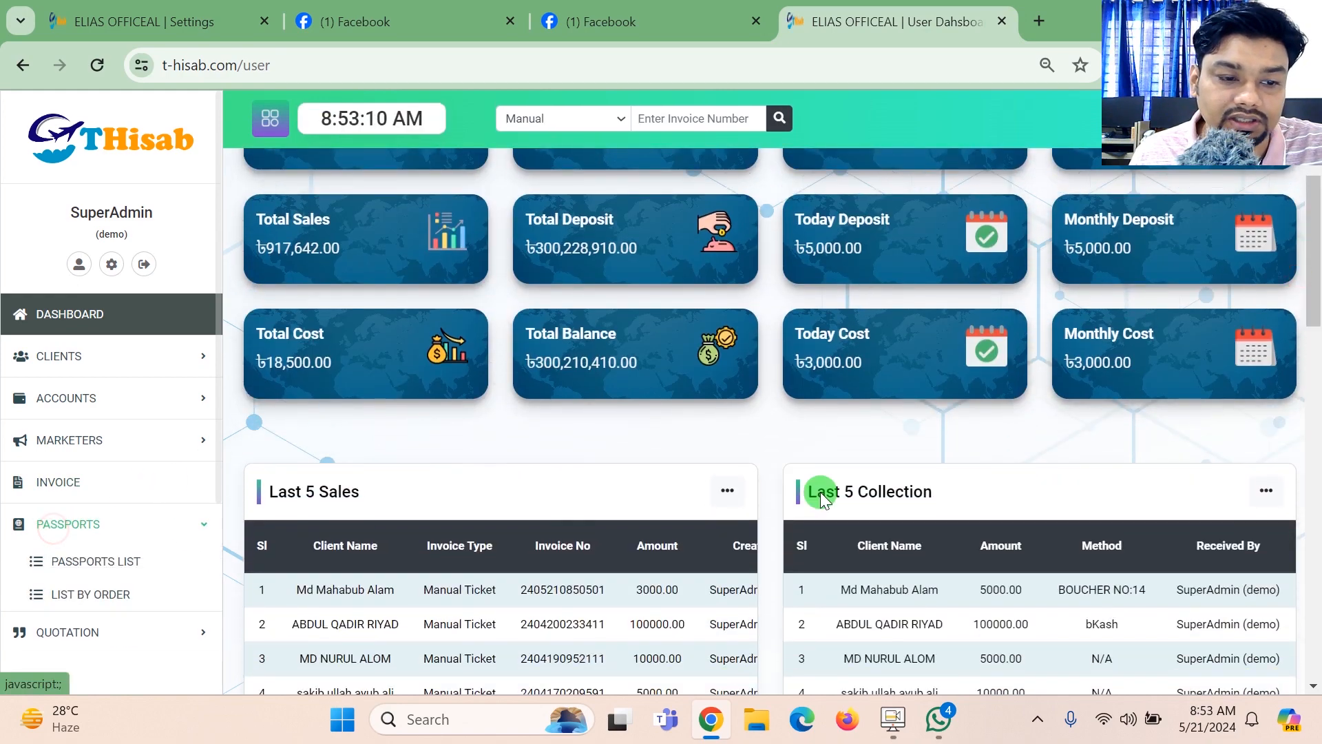
- Show the quotation options and open the form for adding a new quotation
{"action": "scroll", "coordinate": [264, 338], "scroll_direction": "down", "scroll_amount": 2}
{"action": "left_click_drag", "start_coordinate": [216, 354], "coordinate": [215, 527]}
{"action": "left_click", "coordinate": [189, 375]}
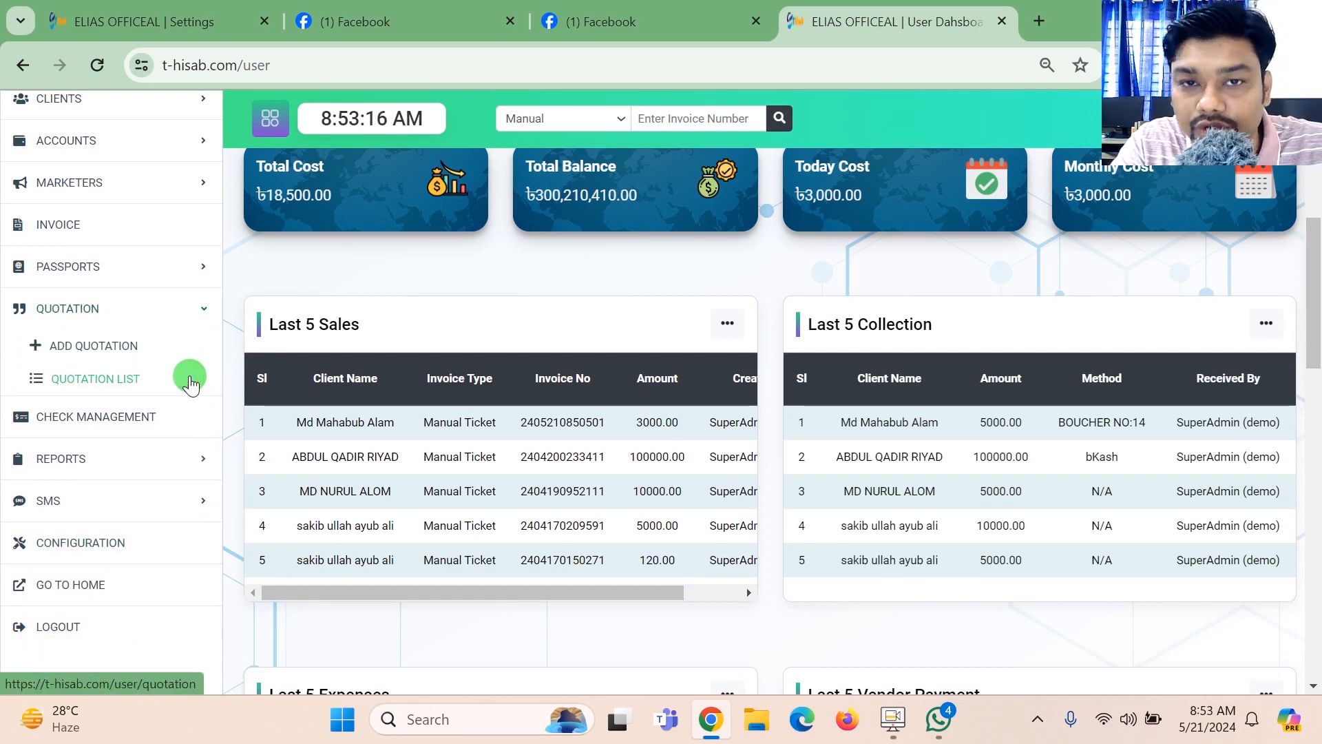
{"action": "left_click", "coordinate": [50, 346]}
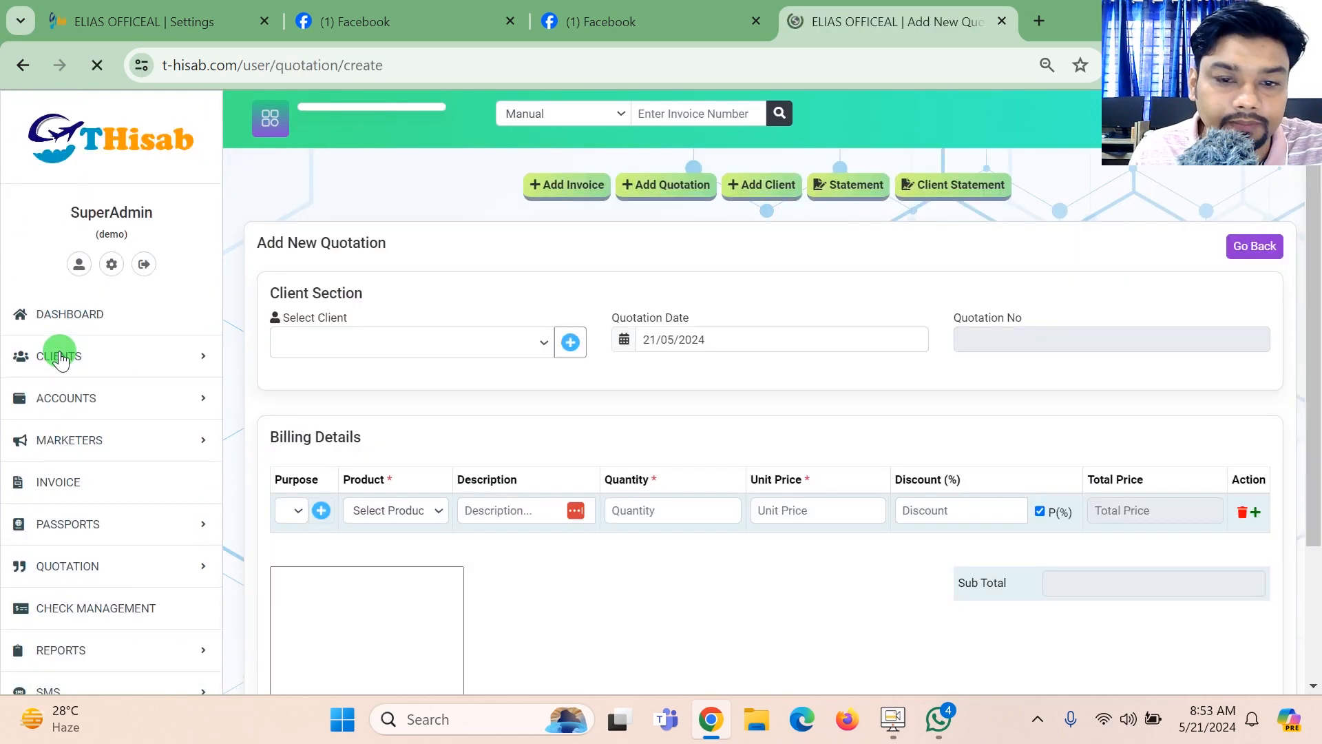
- Choose a client for the new quotation and add two more rows to its billing details
{"action": "left_click", "coordinate": [349, 338]}
{"action": "left_click", "coordinate": [345, 412]}
{"action": "scroll", "coordinate": [485, 412], "scroll_direction": "down", "scroll_amount": 4}
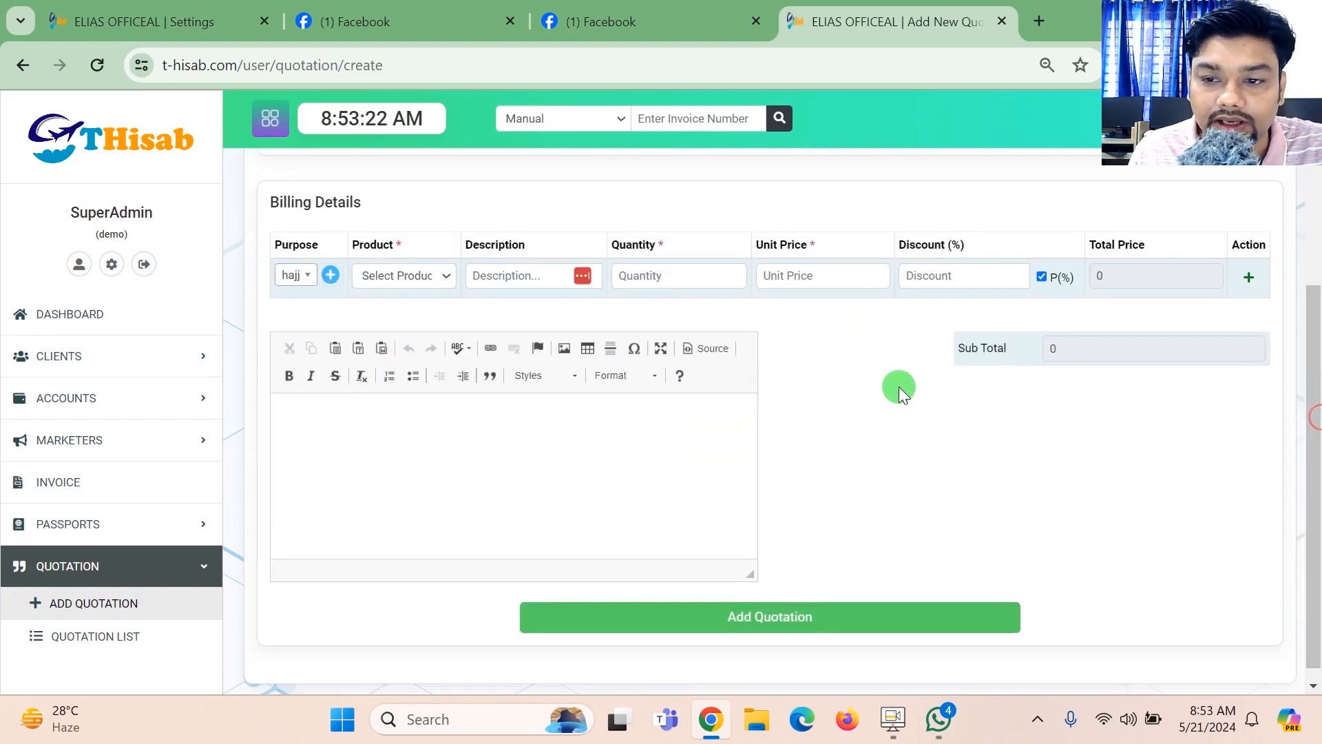
{"action": "left_click", "coordinate": [1252, 283]}
{"action": "left_click", "coordinate": [1250, 317]}
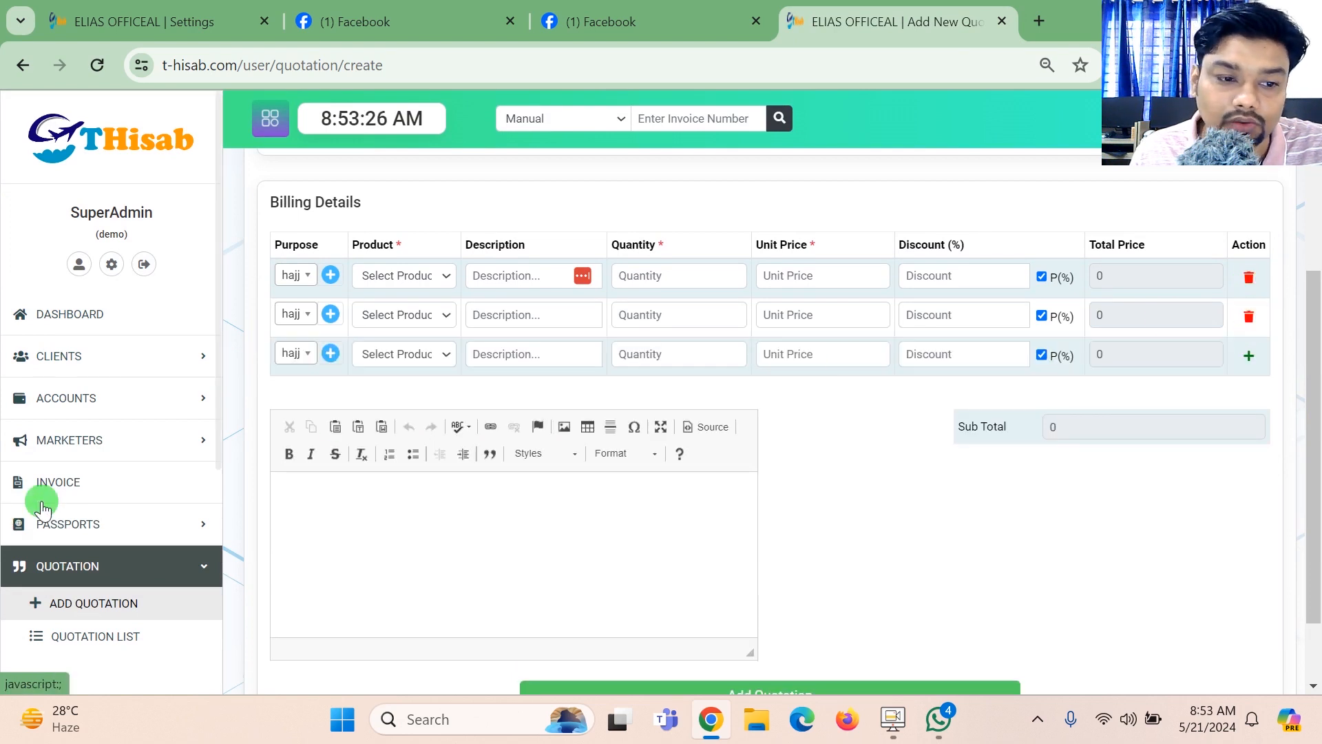
- Open the check management list
{"action": "scroll", "coordinate": [1169, 473], "scroll_direction": "down", "scroll_amount": 2}
{"action": "left_click_drag", "start_coordinate": [218, 267], "coordinate": [229, 464]}
{"action": "left_click", "coordinate": [118, 419]}
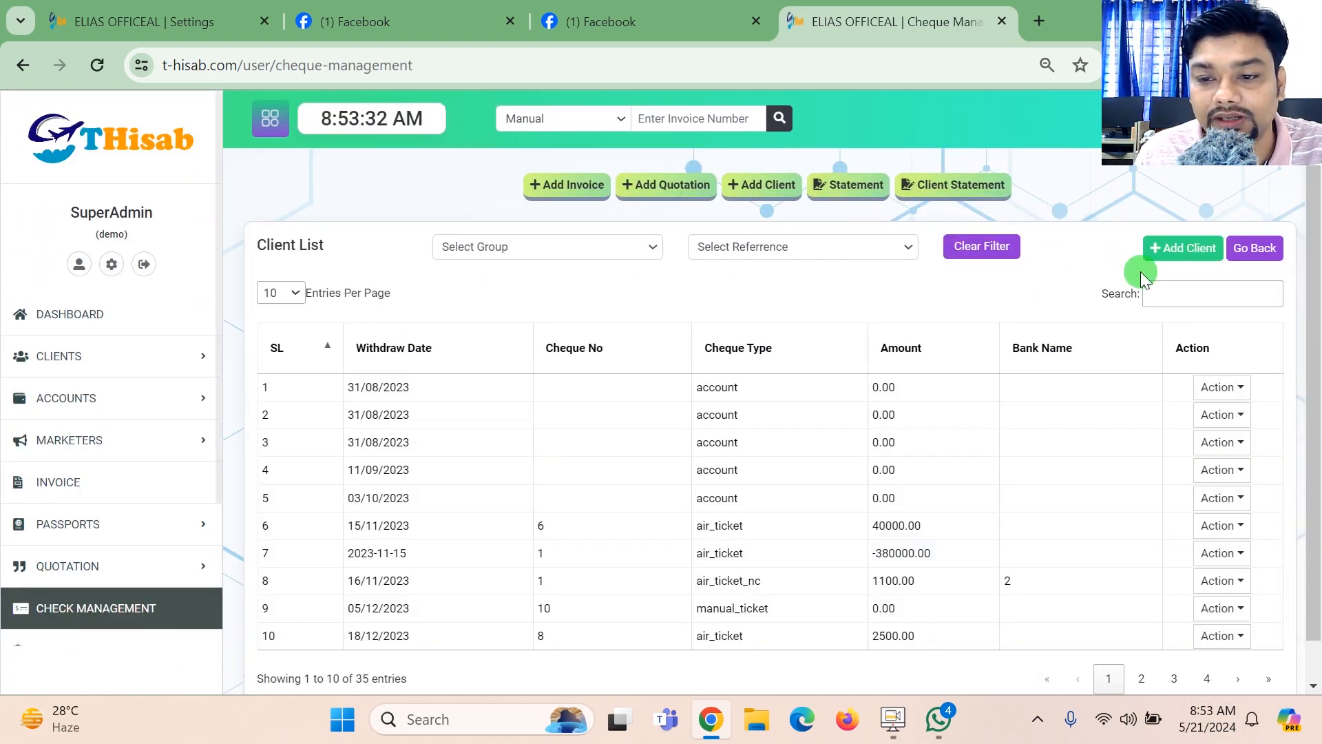
- Open the add-client form from the check management list and look through its fields
{"action": "left_click", "coordinate": [1197, 255]}
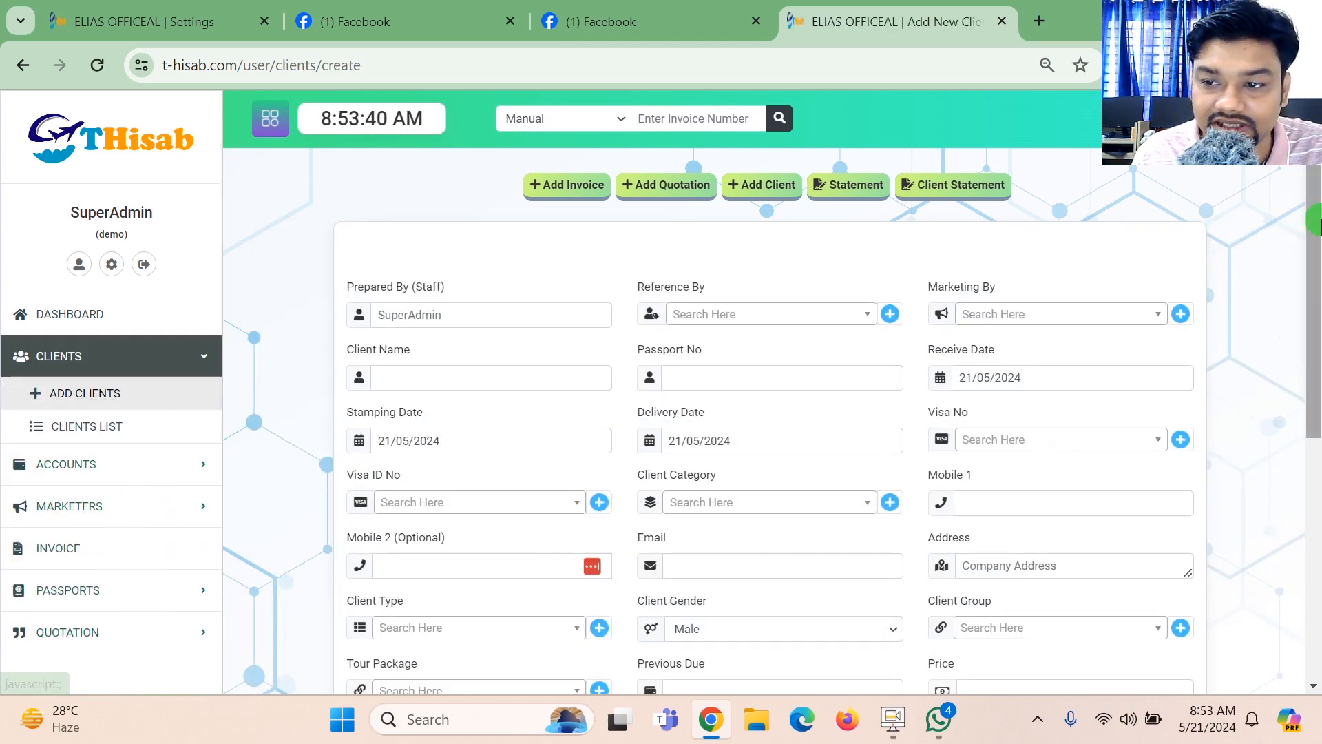
{"action": "scroll", "coordinate": [262, 478], "scroll_direction": "down", "scroll_amount": 6}
{"action": "left_click_drag", "start_coordinate": [212, 390], "coordinate": [216, 546]}
{"action": "left_click_drag", "start_coordinate": [217, 441], "coordinate": [221, 602]}
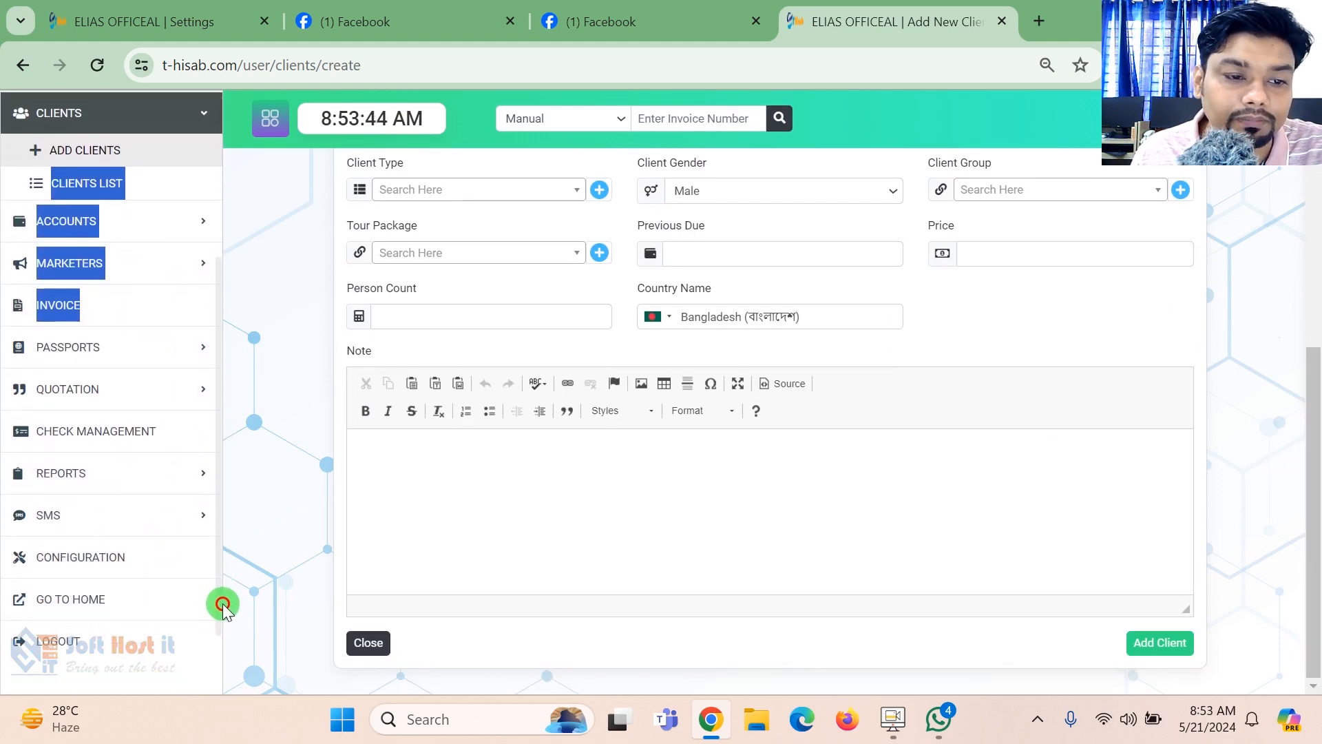
- Return to the check management list and examine its withdraw dates and reference filter
{"action": "left_click", "coordinate": [166, 435]}
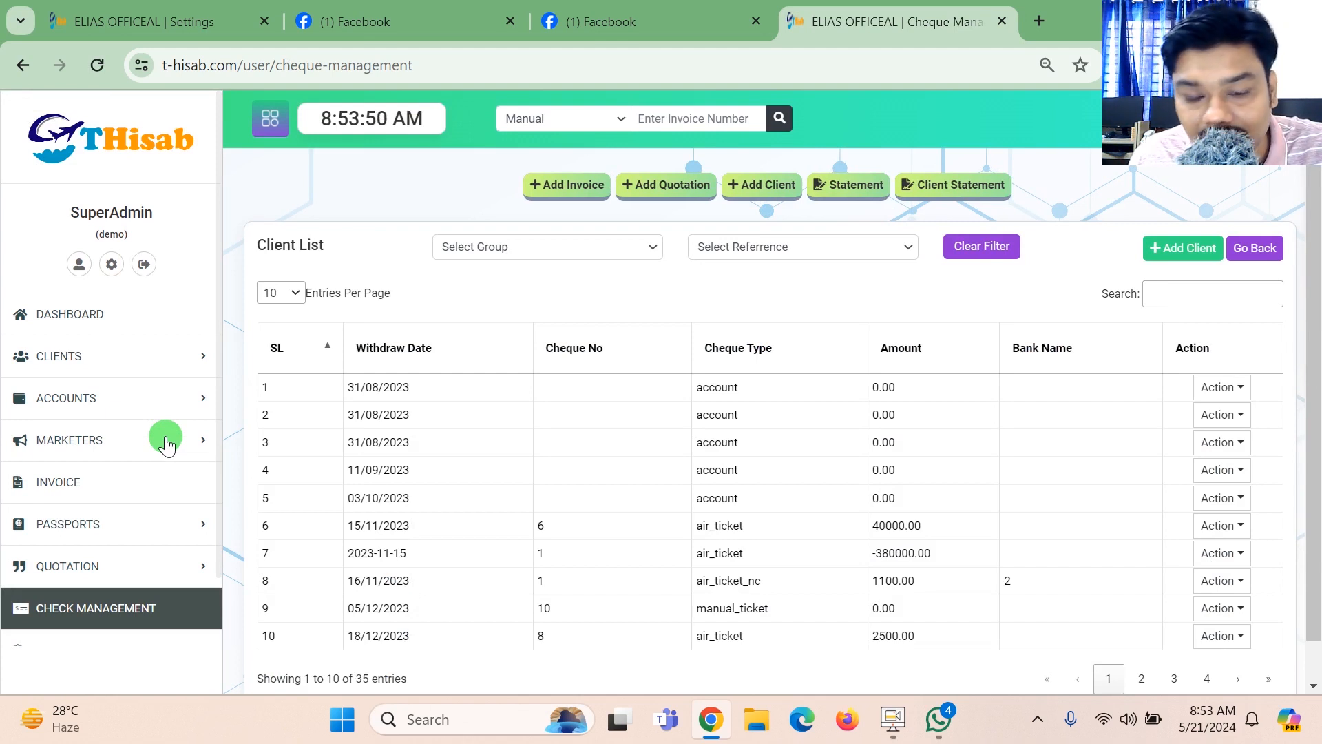
{"action": "left_click_drag", "start_coordinate": [414, 387], "coordinate": [358, 404]}
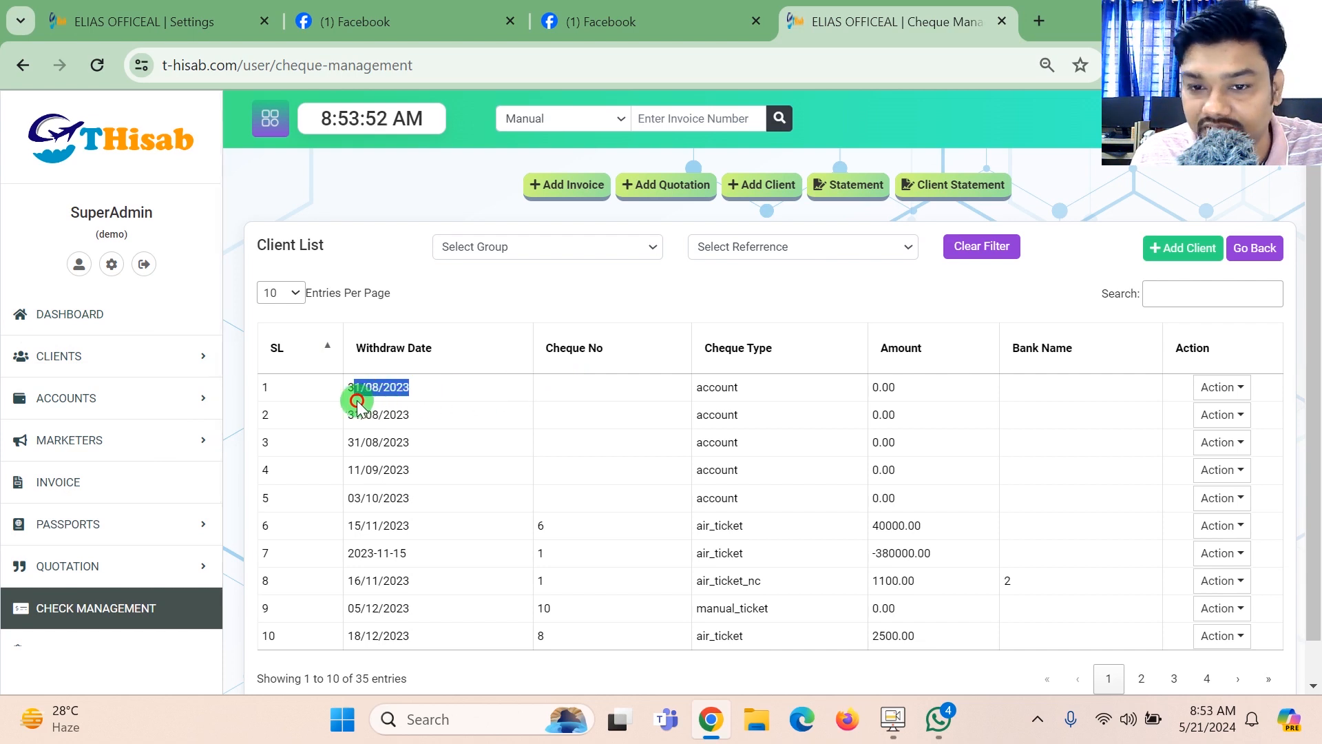
{"action": "left_click", "coordinate": [761, 241]}
{"action": "left_click", "coordinate": [1032, 294]}
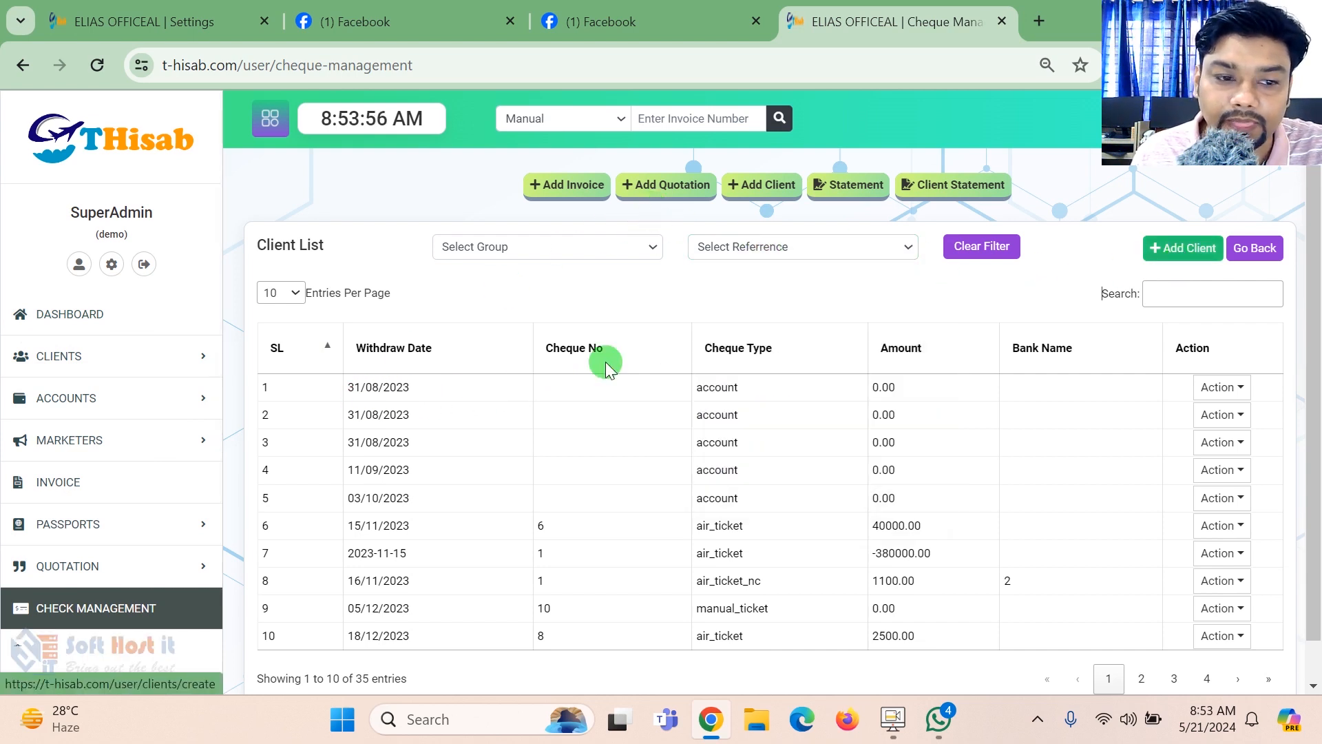
- Look over the add-client form again, then open the form for adding a receive under accounts
{"action": "left_click", "coordinate": [1185, 248]}
{"action": "left_click_drag", "start_coordinate": [1321, 213], "coordinate": [1318, 366]}
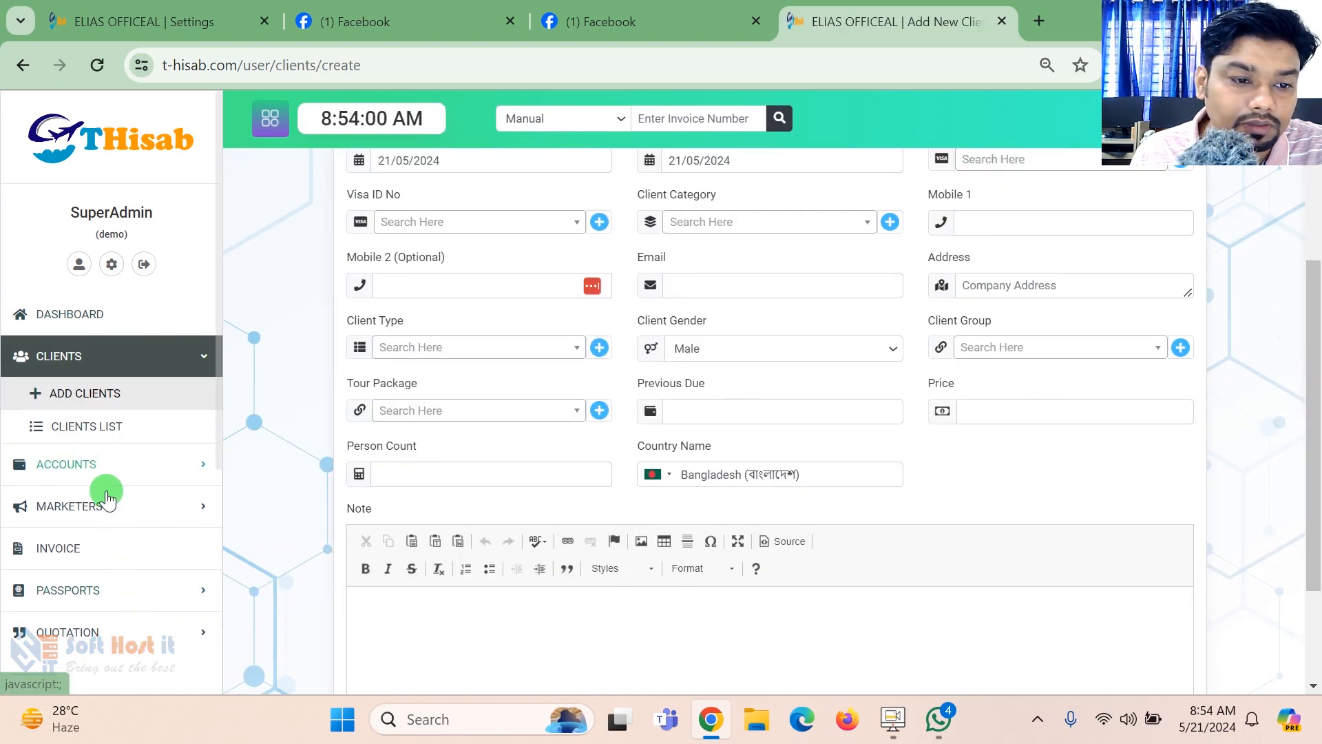
{"action": "left_click", "coordinate": [103, 465]}
{"action": "left_click", "coordinate": [86, 435]}
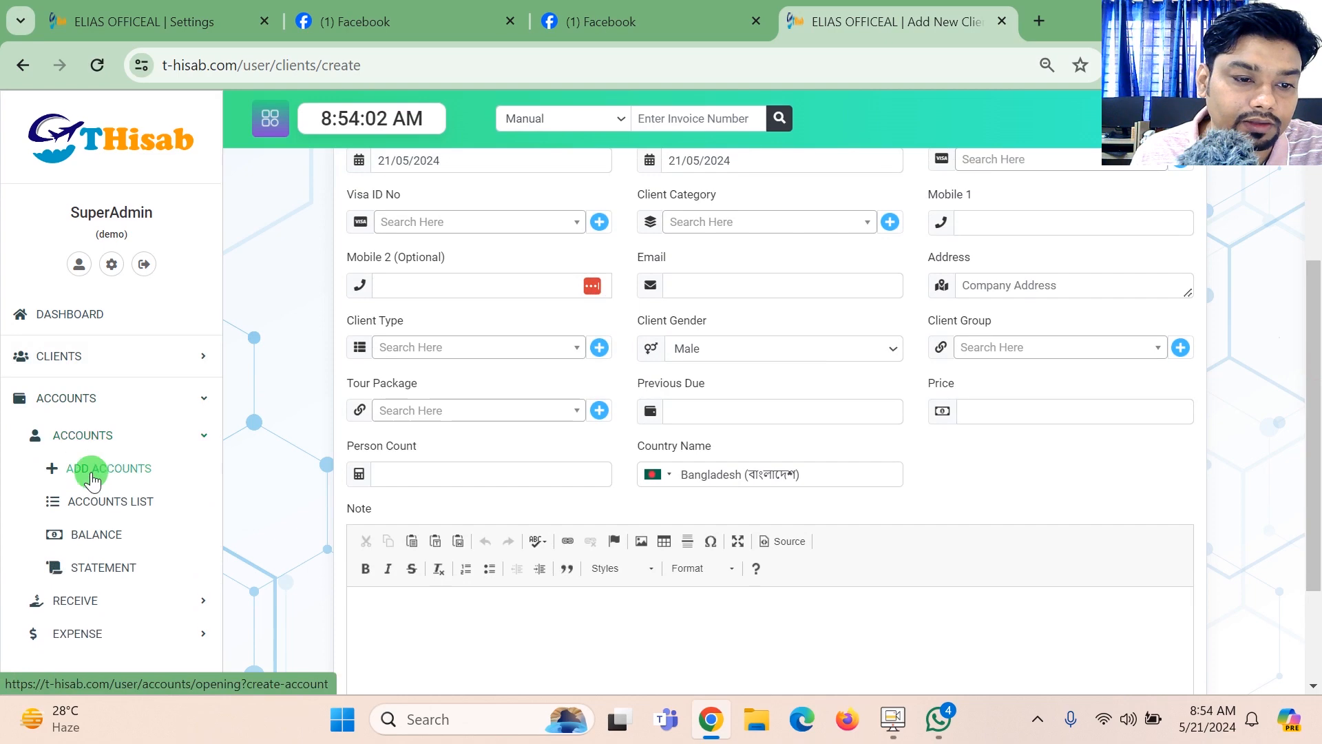
{"action": "left_click", "coordinate": [97, 603]}
{"action": "left_click", "coordinate": [104, 512]}
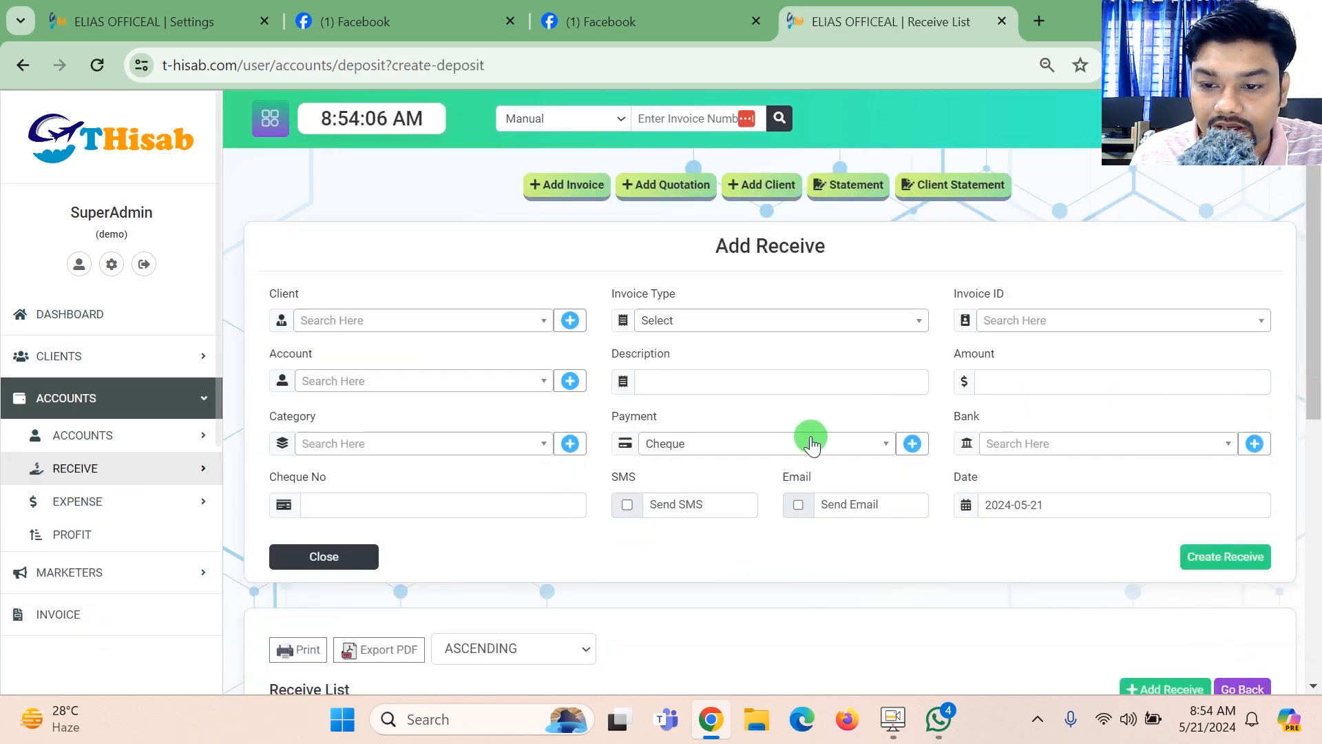
- Choose Cheque as the receive's payment method and inspect the Cheque No and Date fields
{"action": "left_click", "coordinate": [794, 442]}
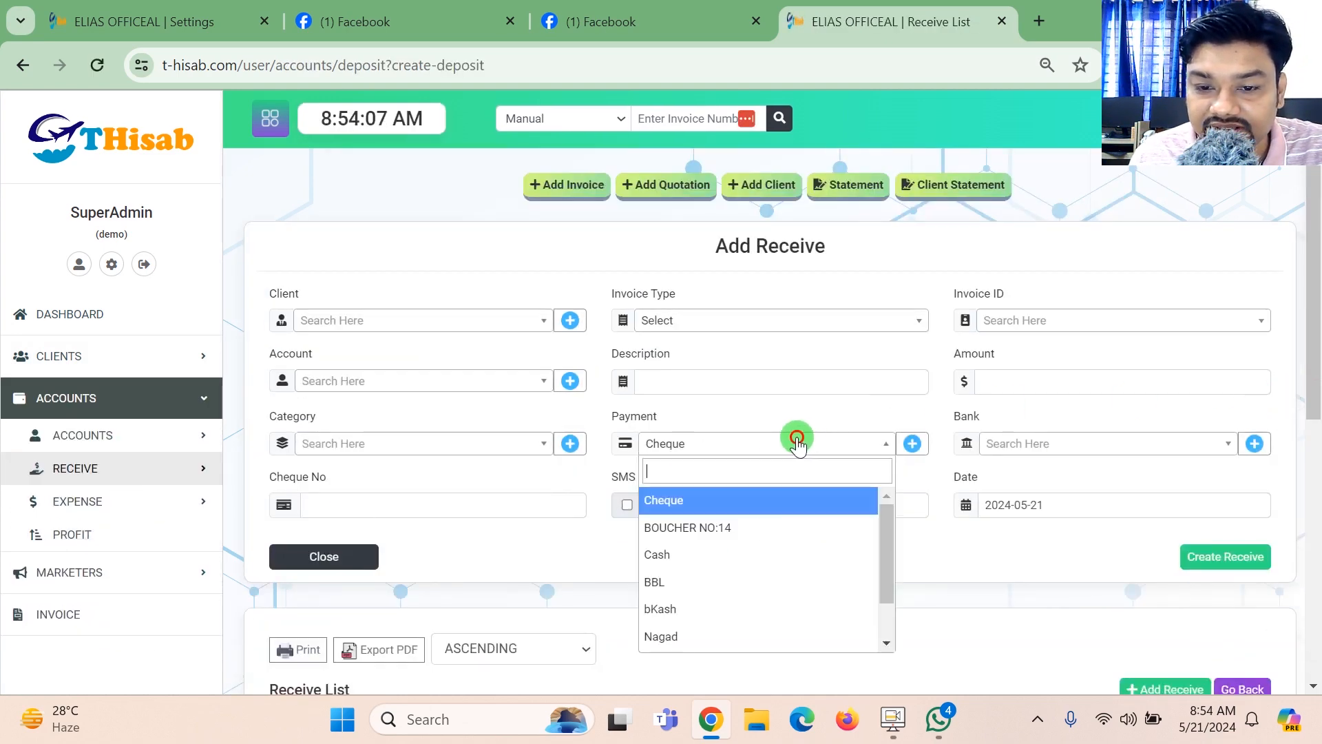
{"action": "left_click", "coordinate": [717, 501]}
{"action": "left_click", "coordinate": [524, 505]}
{"action": "left_click", "coordinate": [1115, 520]}
{"action": "left_click", "coordinate": [1064, 510]}
{"action": "scroll", "coordinate": [1078, 455], "scroll_direction": "down", "scroll_amount": 2}
{"action": "left_click", "coordinate": [1063, 357]}
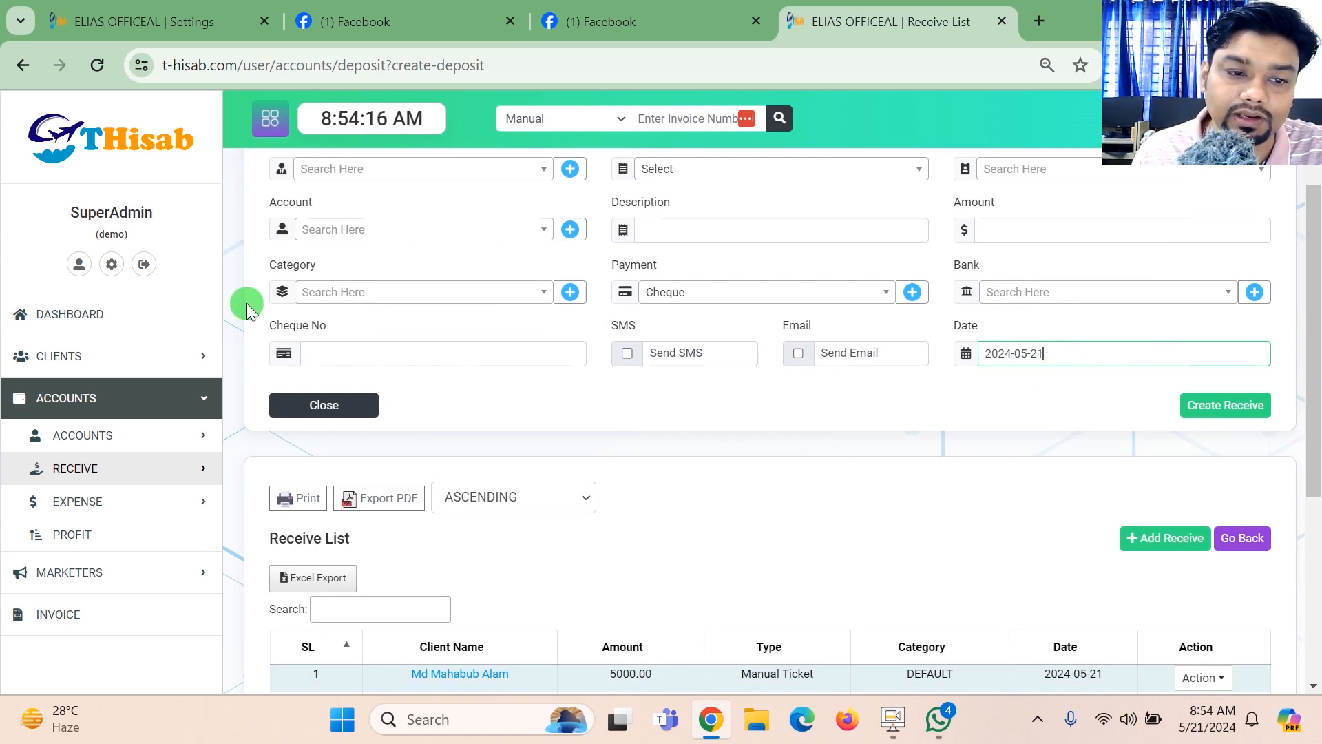
- Show the available reports and open the due reports
{"action": "left_click_drag", "start_coordinate": [216, 275], "coordinate": [237, 443]}
{"action": "left_click_drag", "start_coordinate": [219, 333], "coordinate": [218, 601]}
{"action": "left_click", "coordinate": [229, 428]}
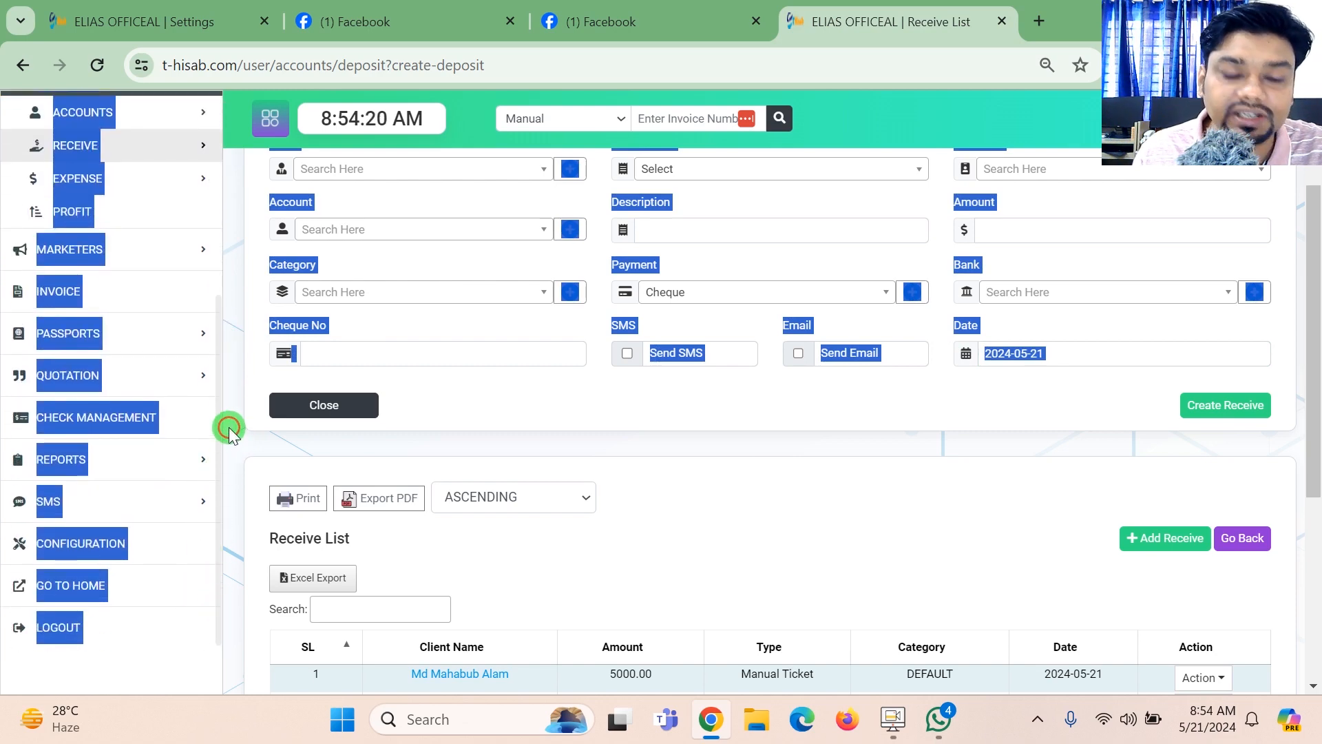
{"action": "left_click", "coordinate": [228, 427]}
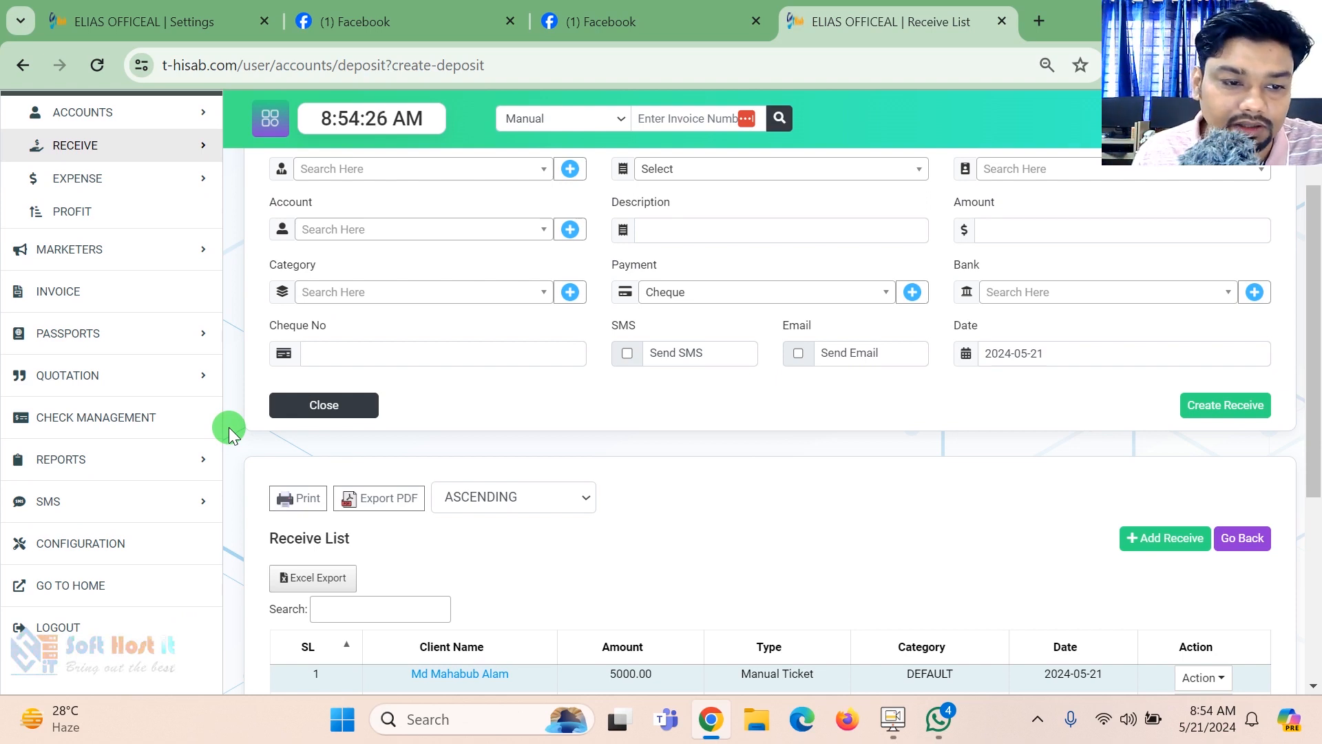
{"action": "left_click", "coordinate": [174, 458]}
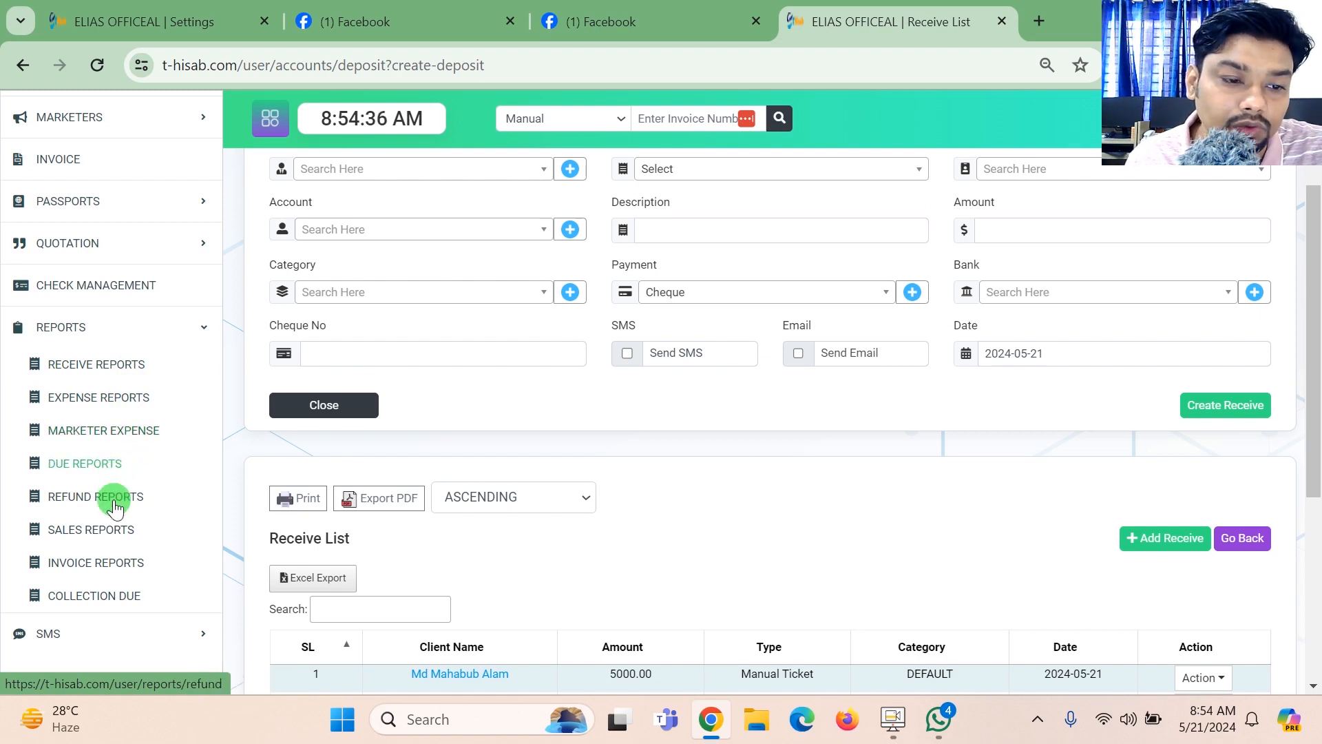
{"action": "left_click", "coordinate": [95, 465]}
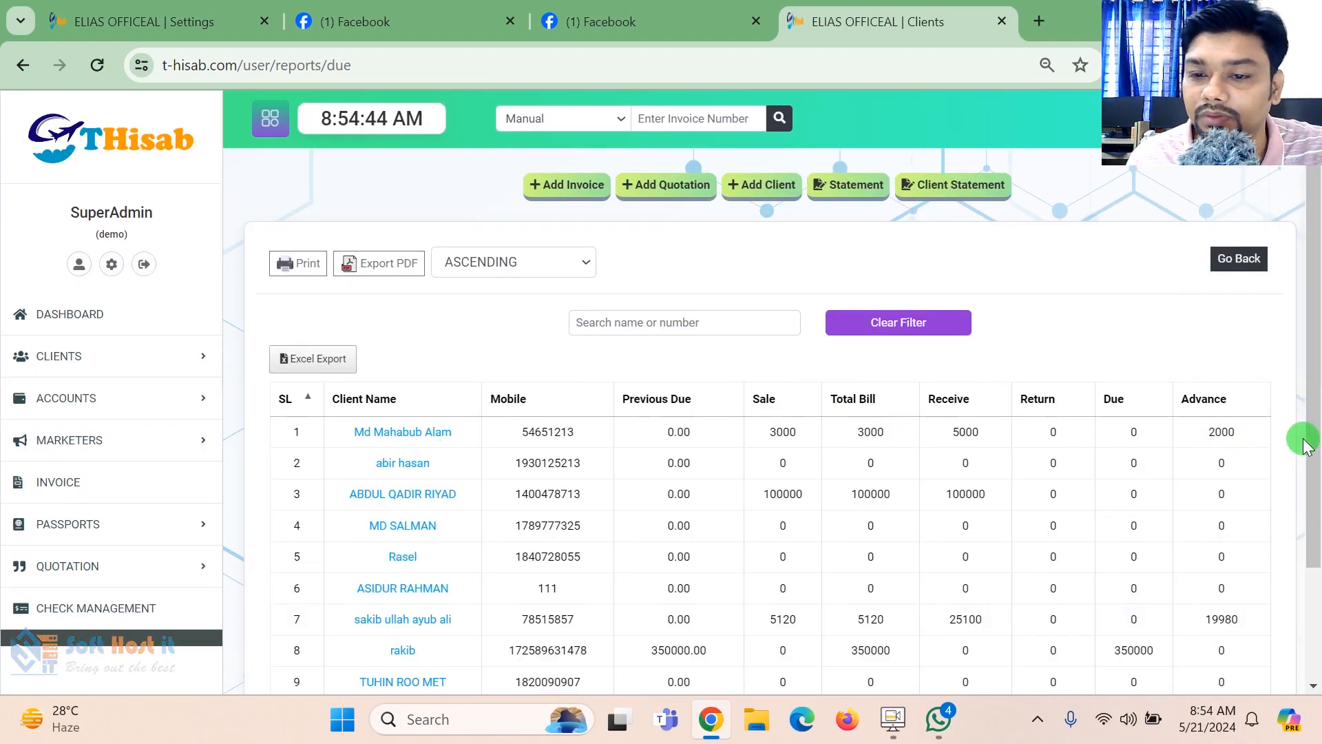
- Examine the first client's row in the due report, and open that client's statement from the client list
{"action": "left_click_drag", "start_coordinate": [1269, 432], "coordinate": [1006, 455]}
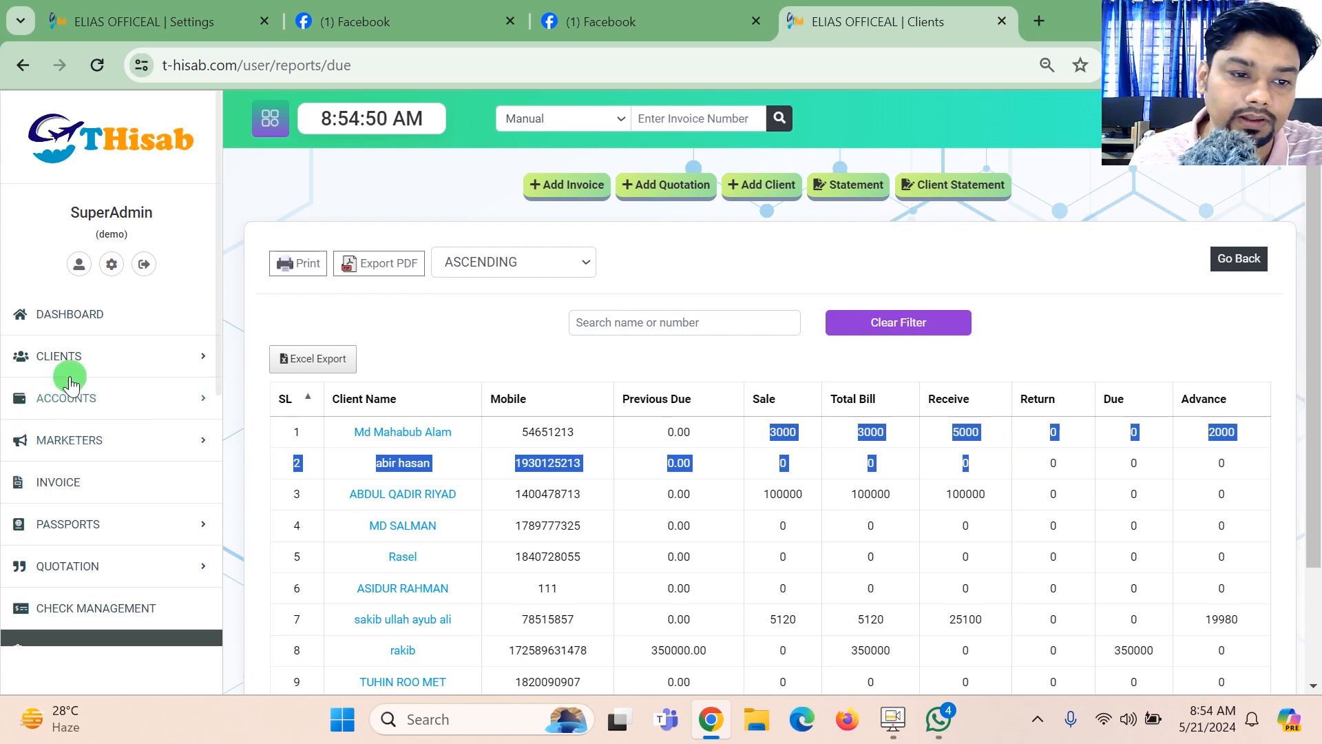
{"action": "left_click", "coordinate": [88, 365]}
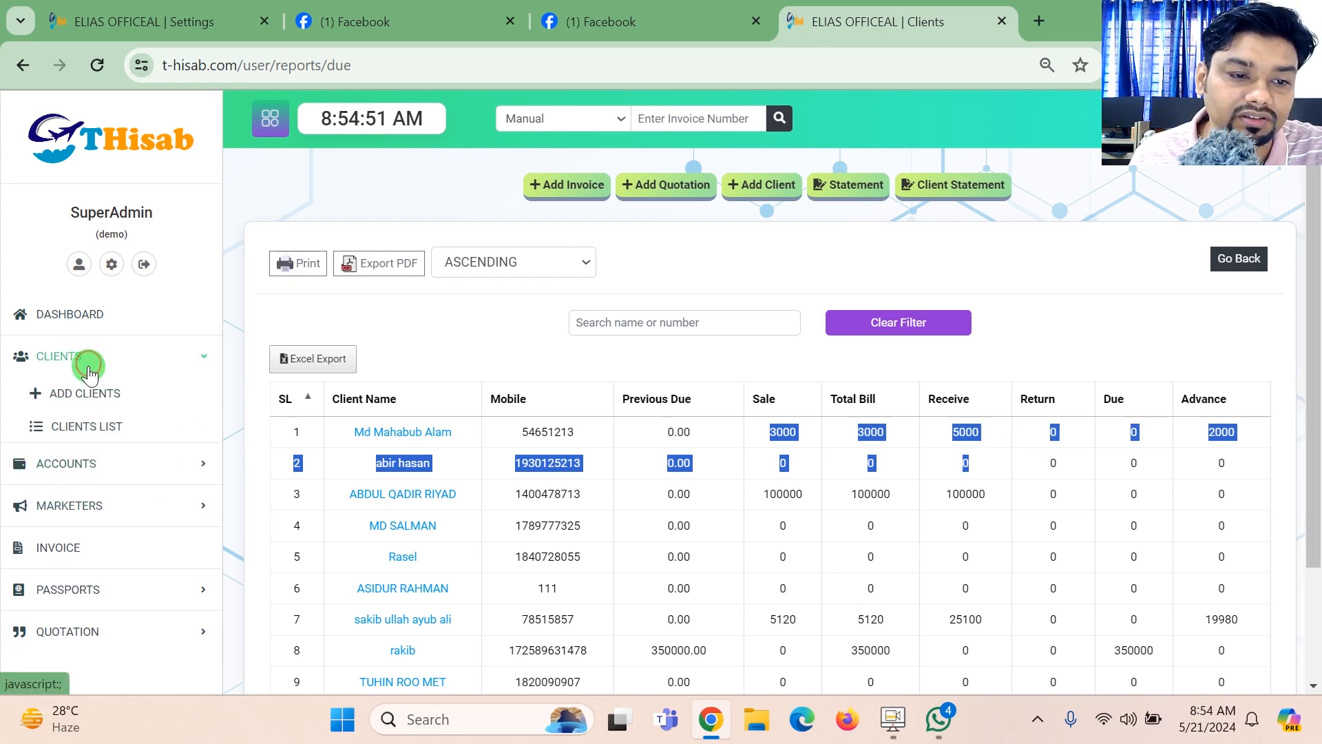
{"action": "left_click", "coordinate": [87, 422]}
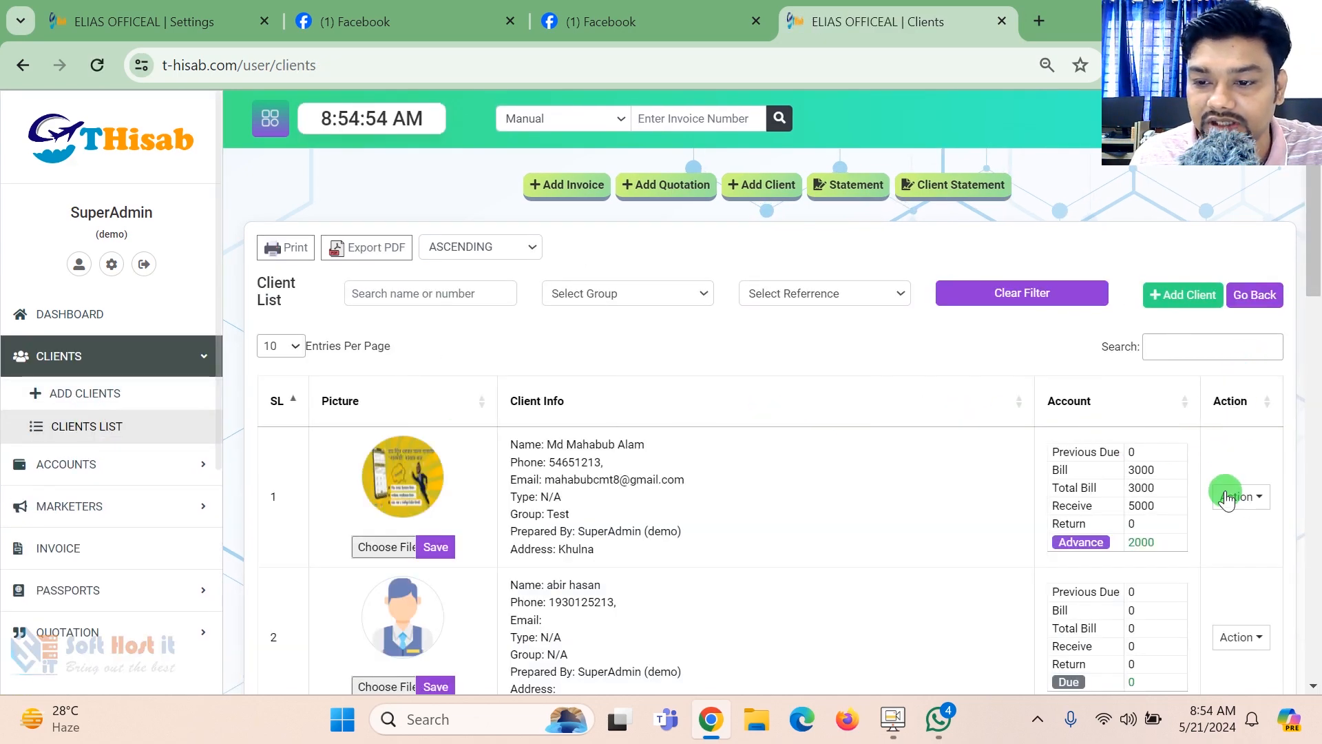
{"action": "left_click", "coordinate": [1233, 495]}
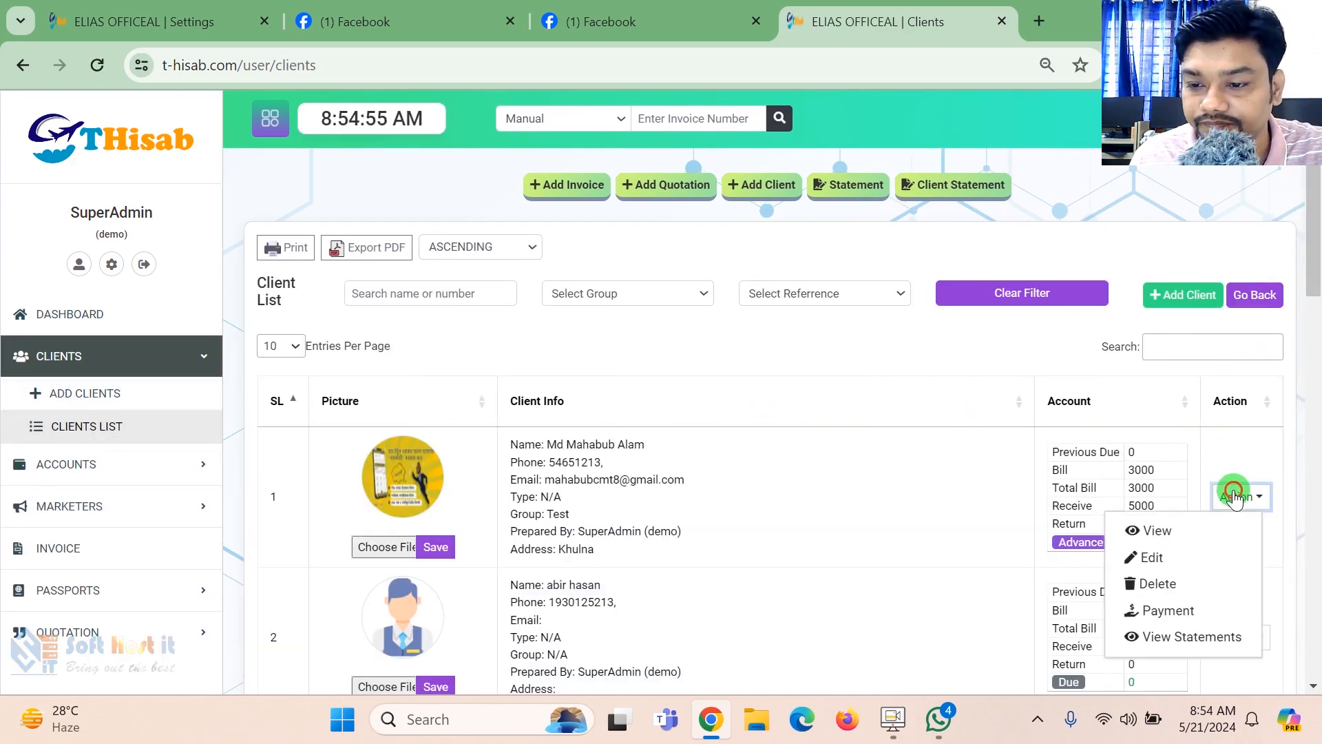
{"action": "left_click", "coordinate": [1192, 636]}
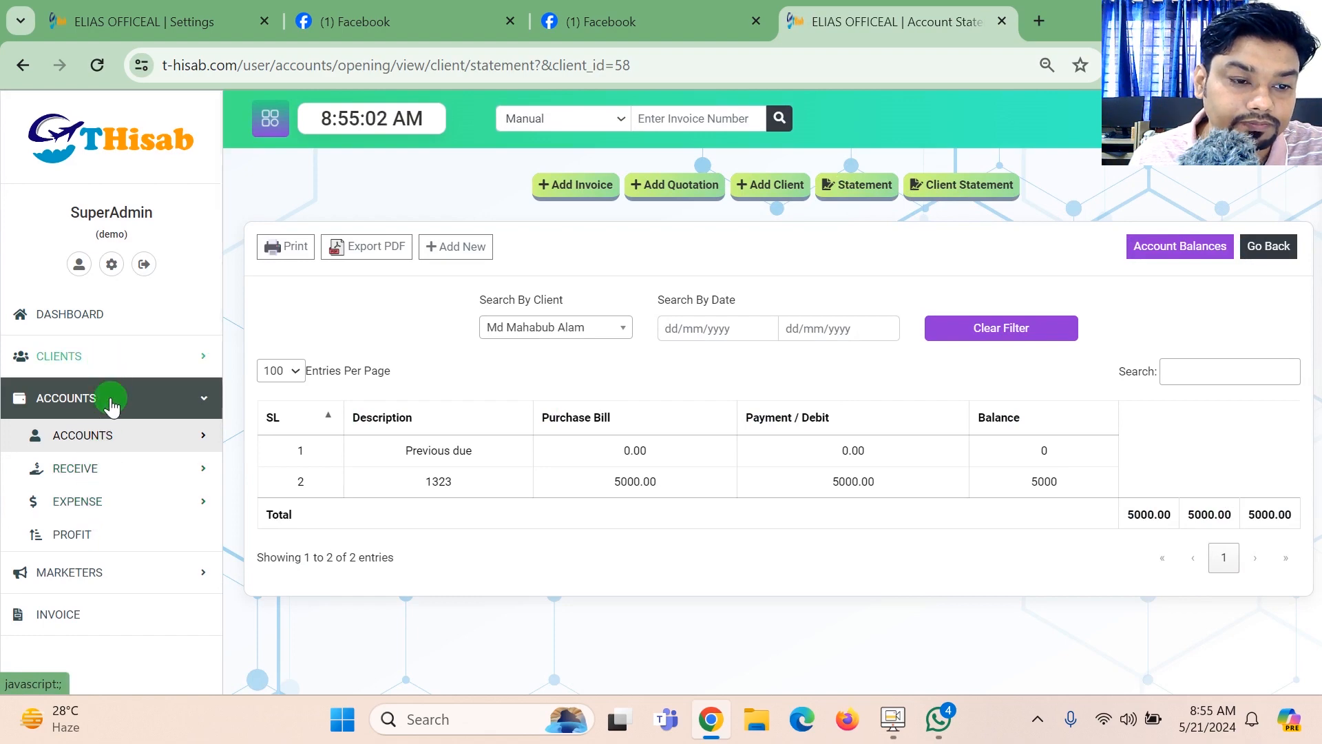
- Return to the client list, check the first client's bill amount, and view the invoices in that client's profile
{"action": "left_click", "coordinate": [129, 374]}
{"action": "left_click", "coordinate": [104, 424]}
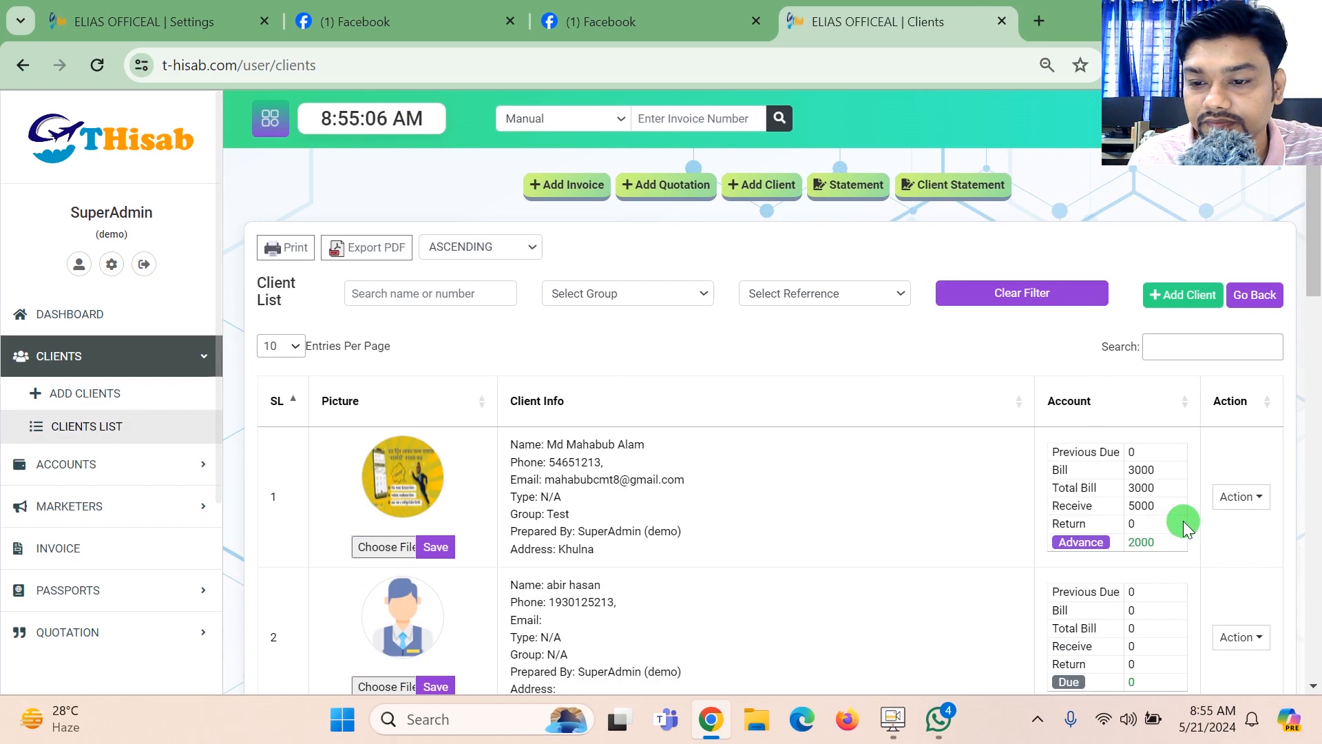
{"action": "double_click", "coordinate": [1162, 471]}
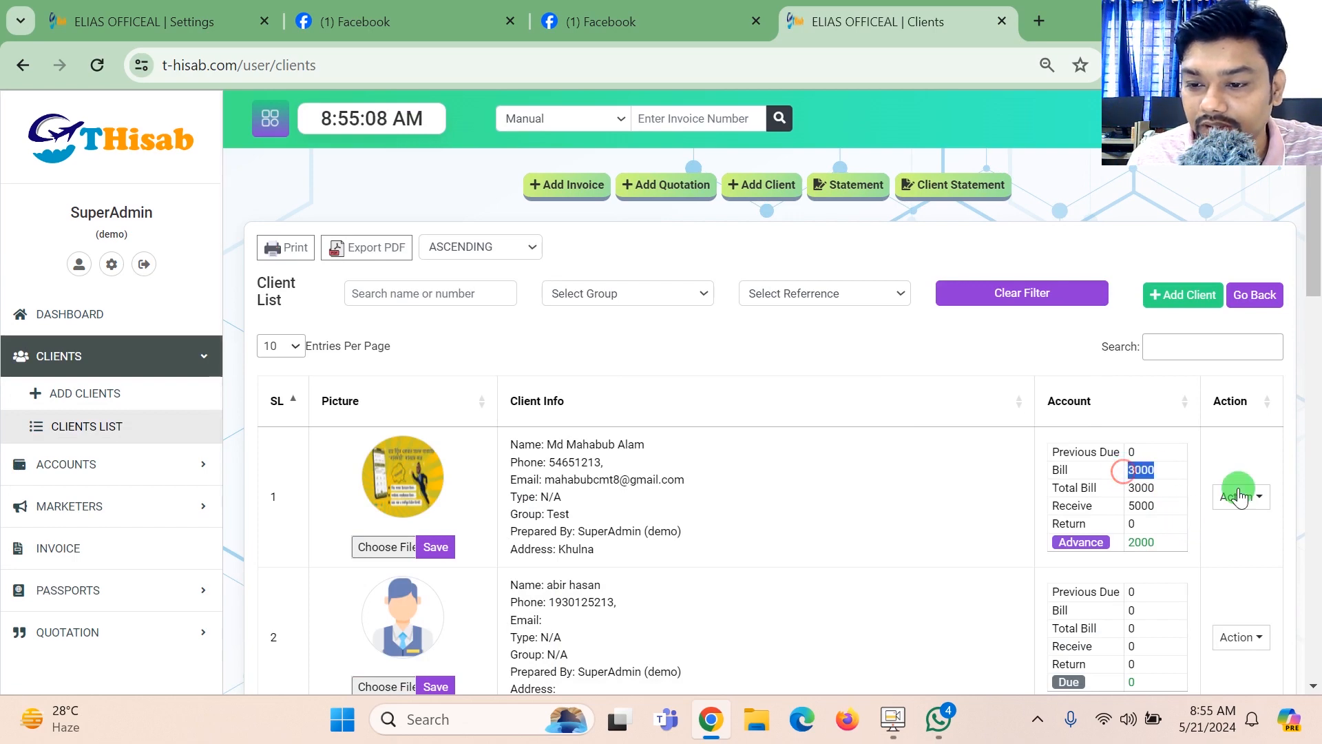
{"action": "left_click", "coordinate": [1241, 496]}
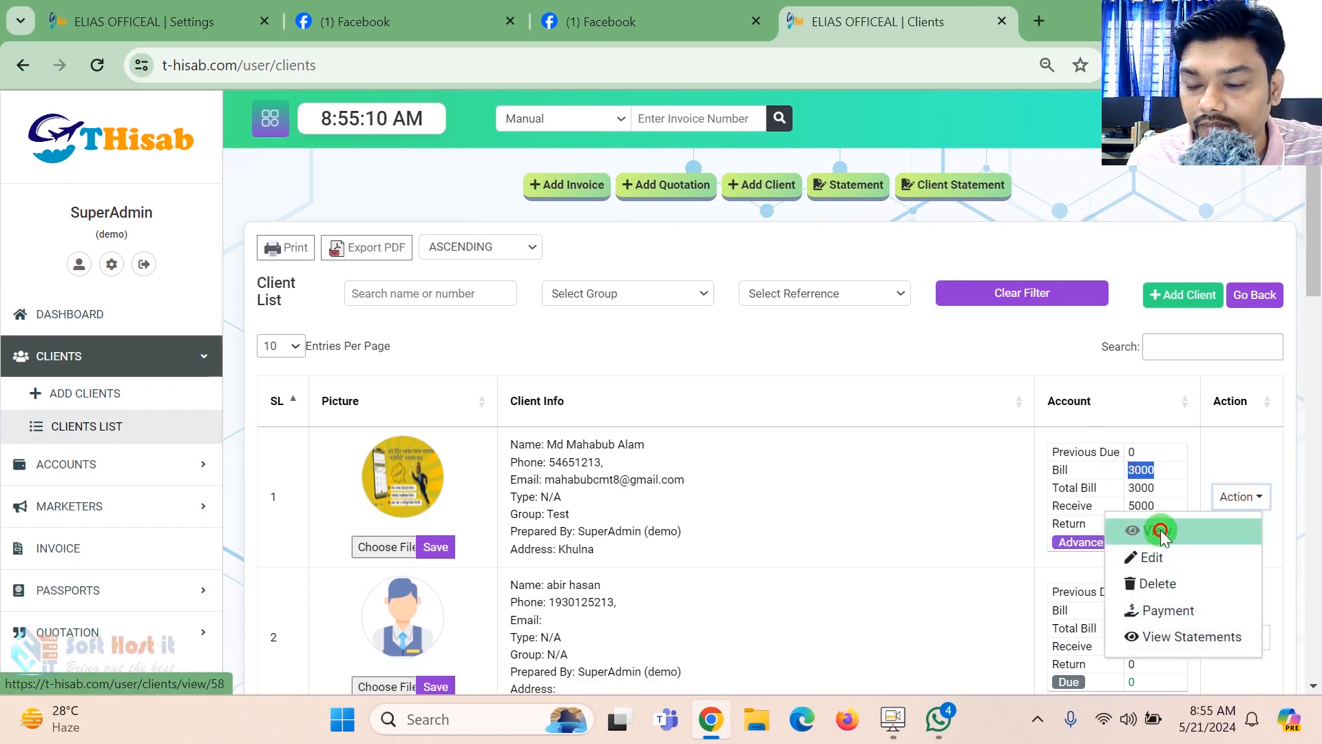
{"action": "left_click", "coordinate": [1159, 530]}
{"action": "left_click", "coordinate": [365, 304]}
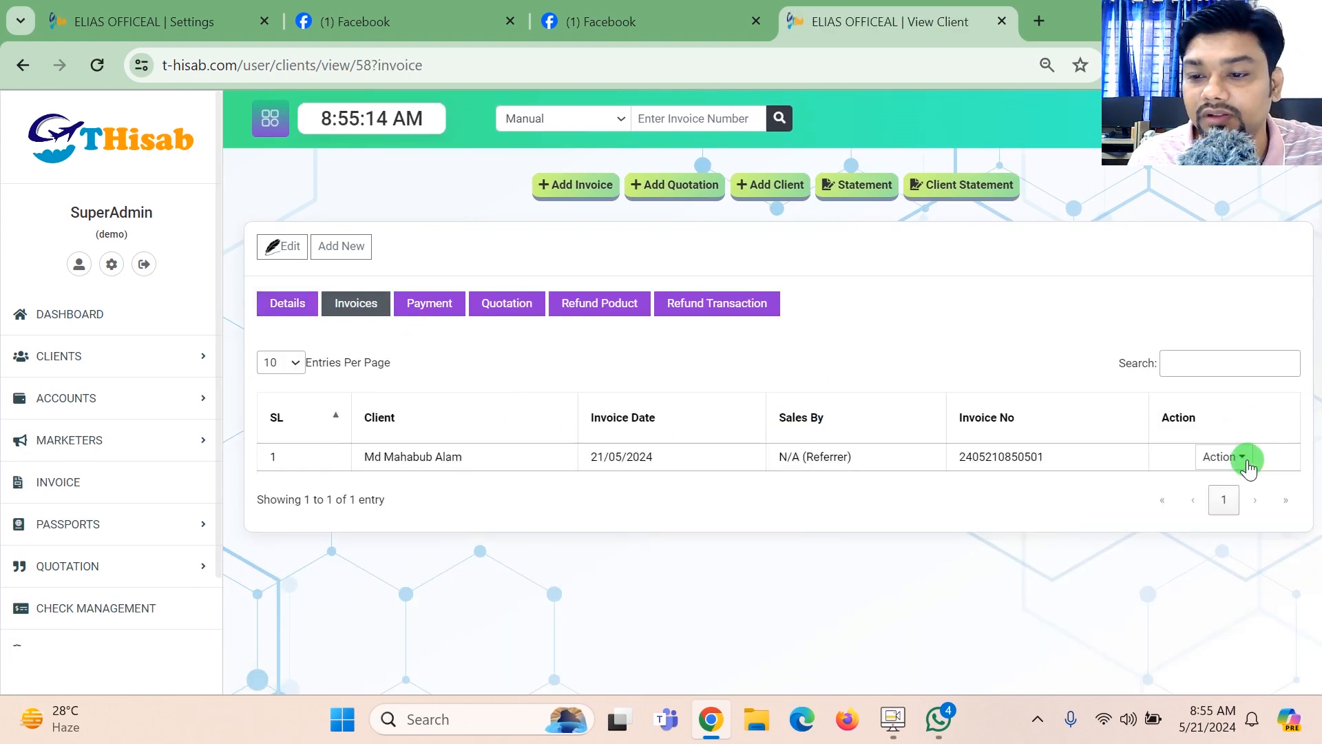
- View the full details of the client's only listed invoice and return to the dashboard
{"action": "left_click", "coordinate": [1217, 456]}
{"action": "left_click", "coordinate": [1225, 453]}
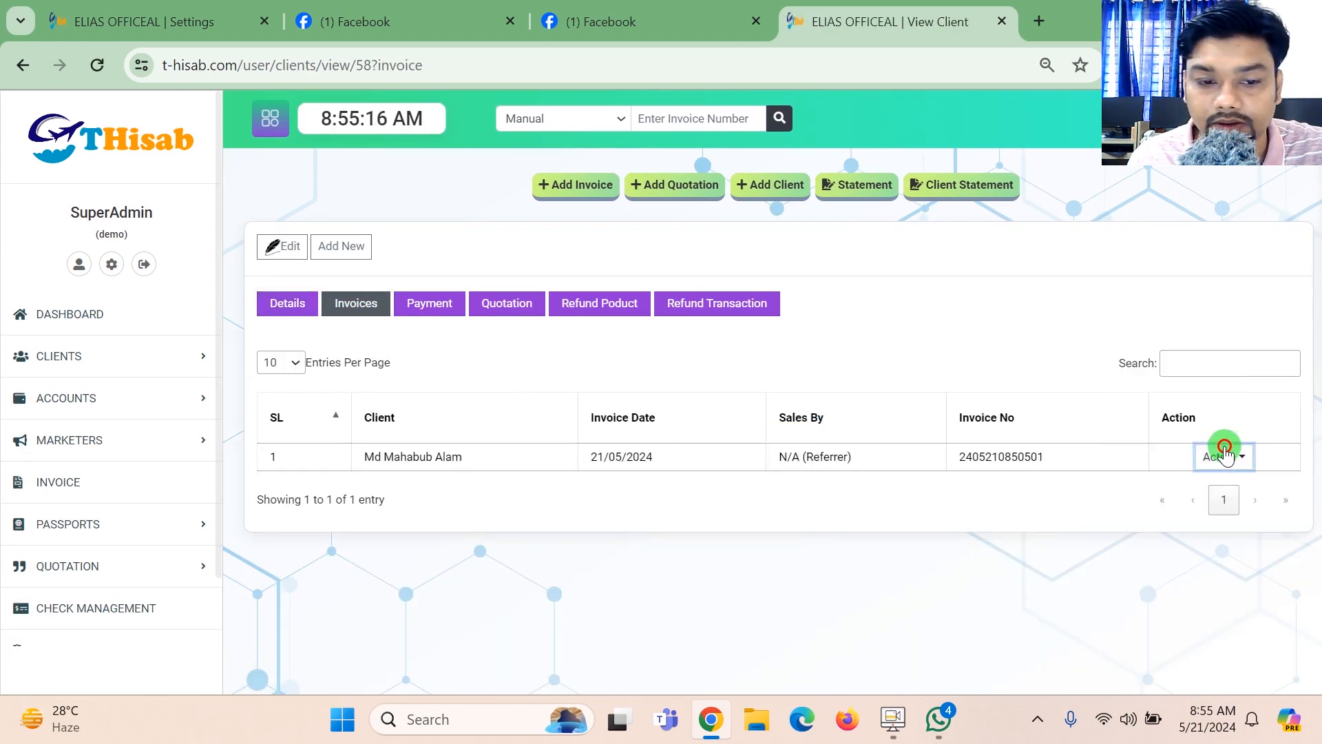
{"action": "left_click", "coordinate": [1226, 455]}
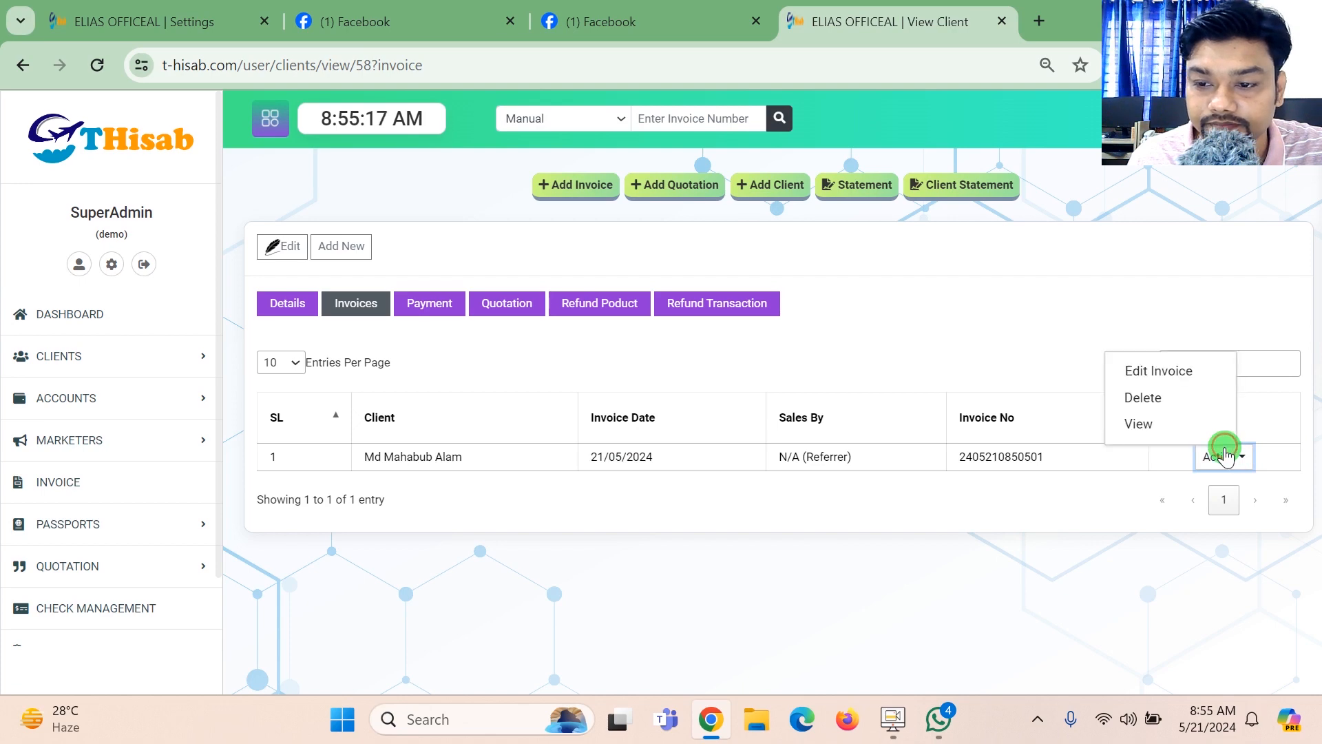
{"action": "left_click", "coordinate": [1173, 370]}
{"action": "left_click", "coordinate": [1154, 421]}
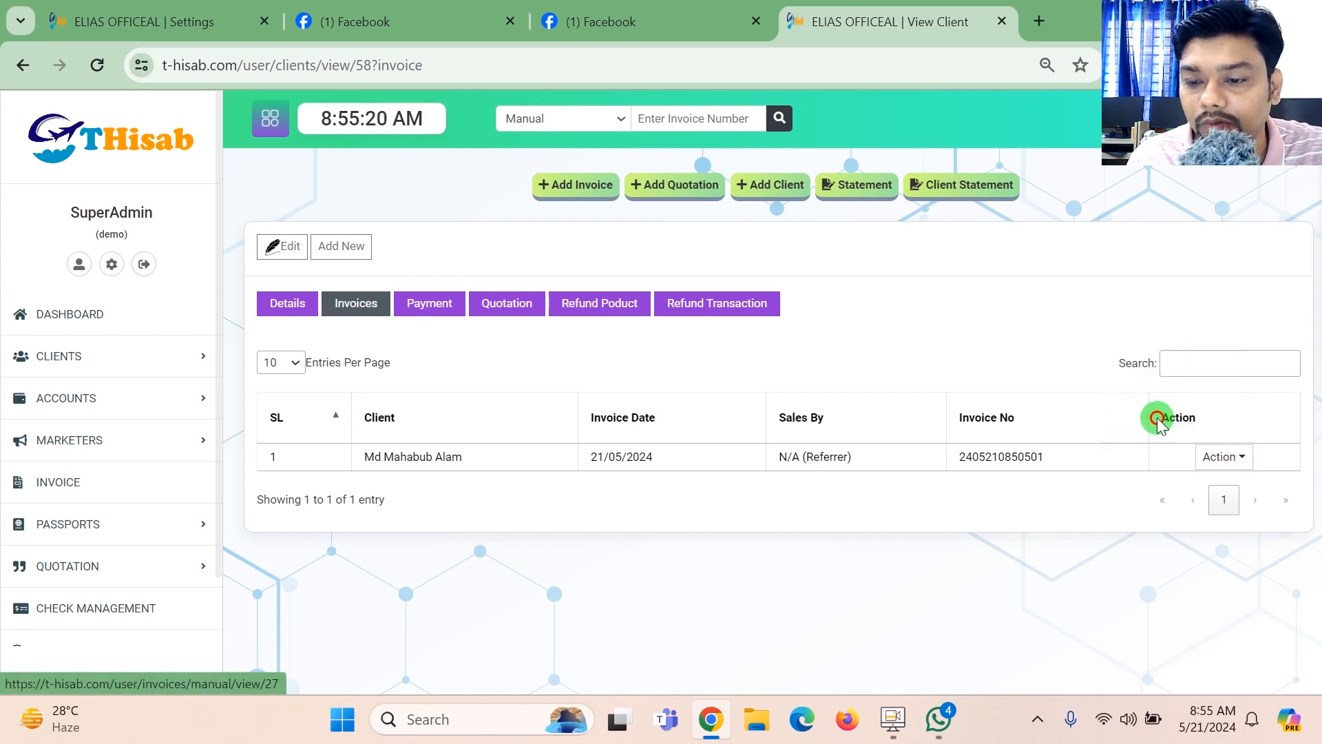
{"action": "scroll", "coordinate": [1281, 304], "scroll_direction": "down", "scroll_amount": 4}
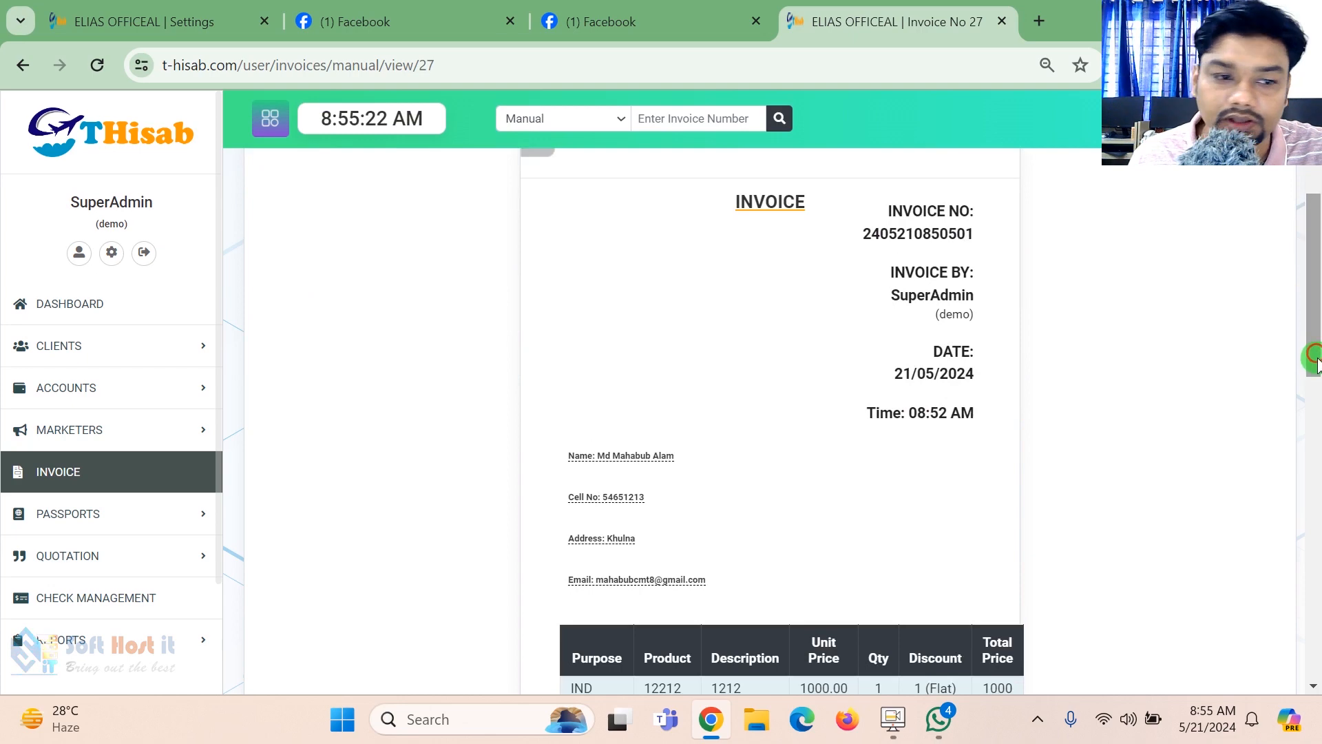
{"action": "left_click", "coordinate": [126, 315]}
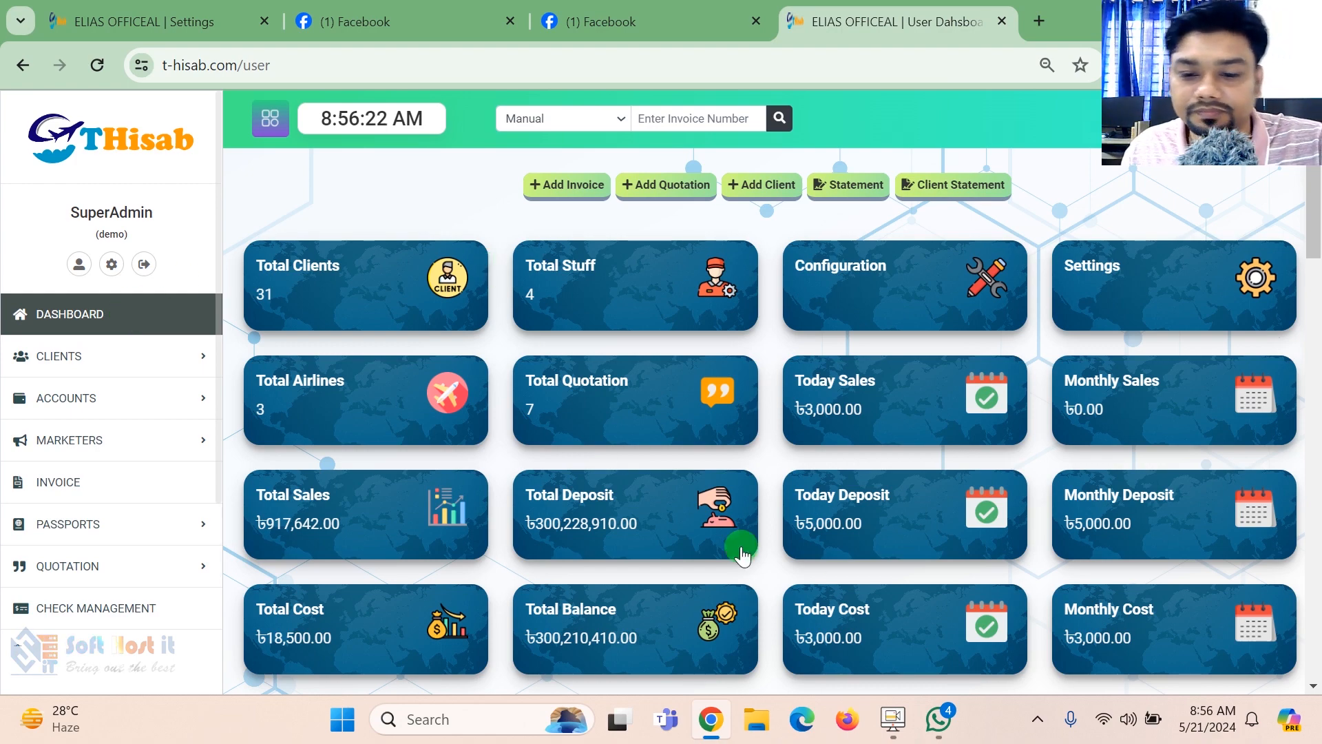
{"action": "left_click", "coordinate": [899, 723]}
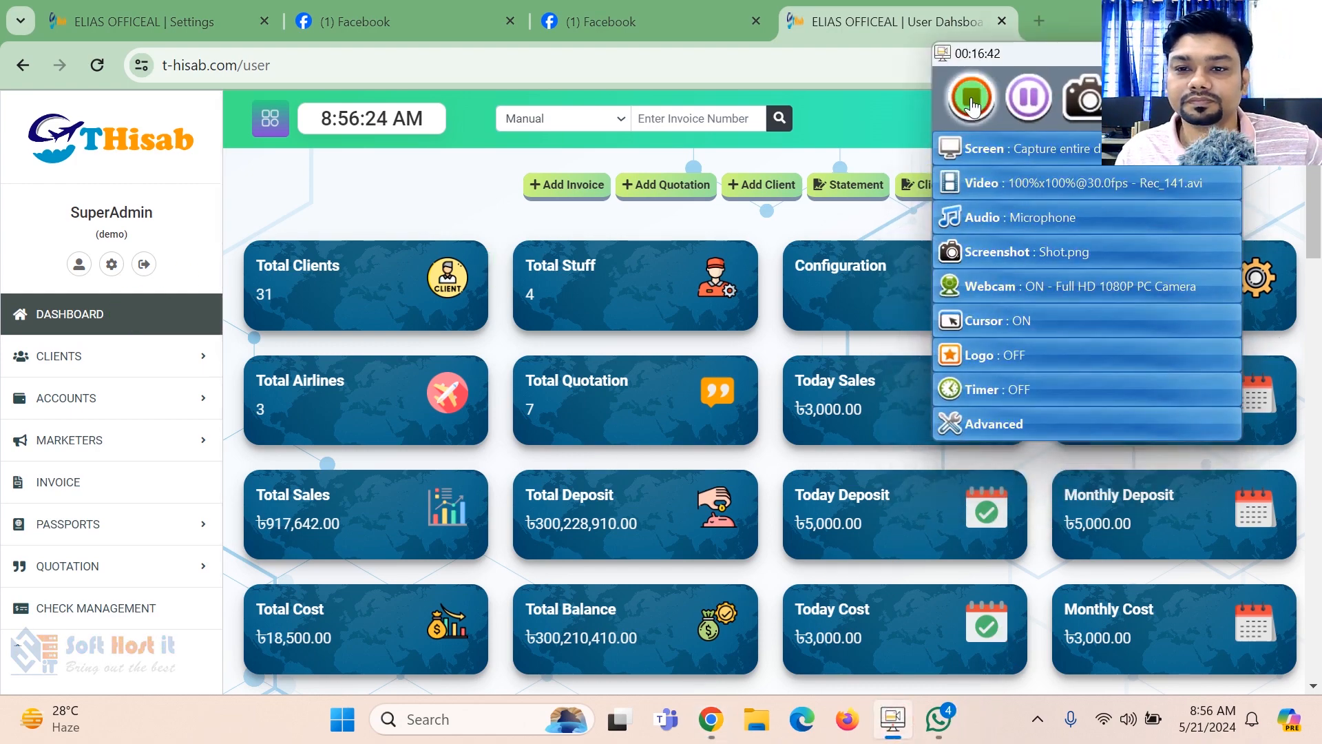